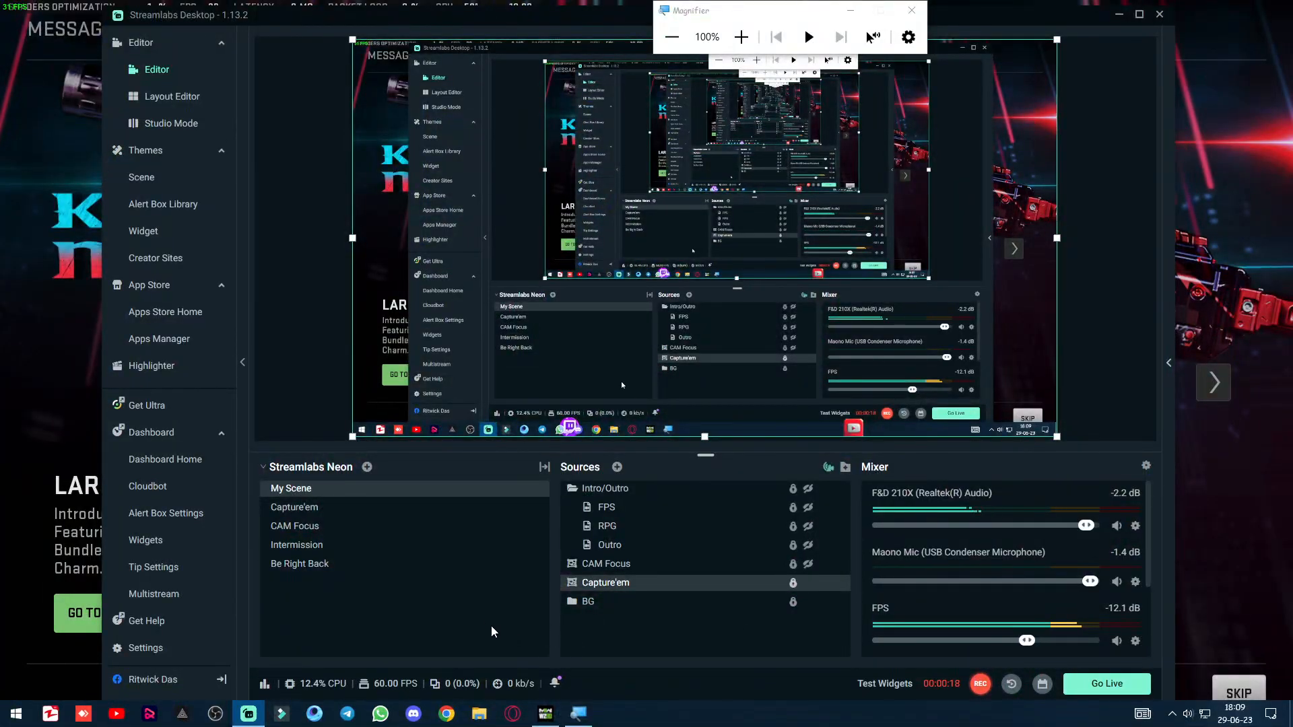
In the Capture'em scene, set the Game Capture source's window to [cod.exe]: Call of Duty HQ and hide that source.
left_click(330, 514)
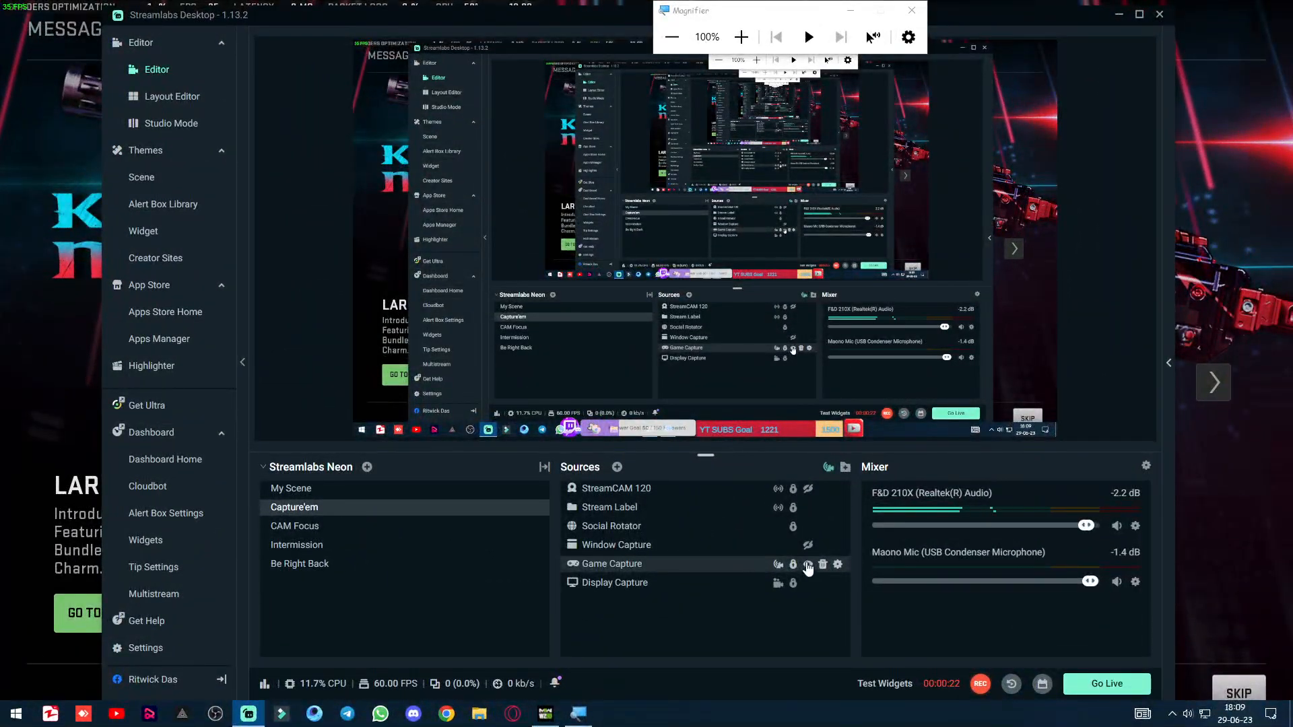
left_click(736, 568)
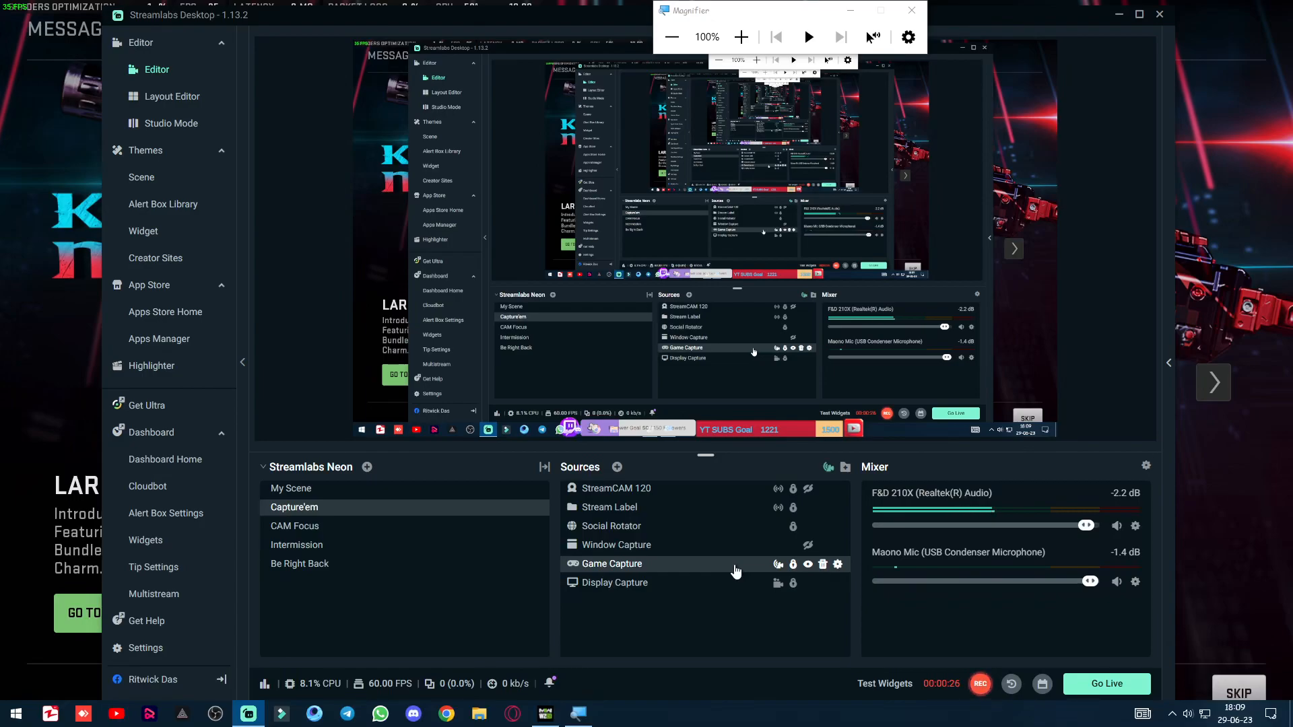
double_click(736, 571)
left_click(758, 307)
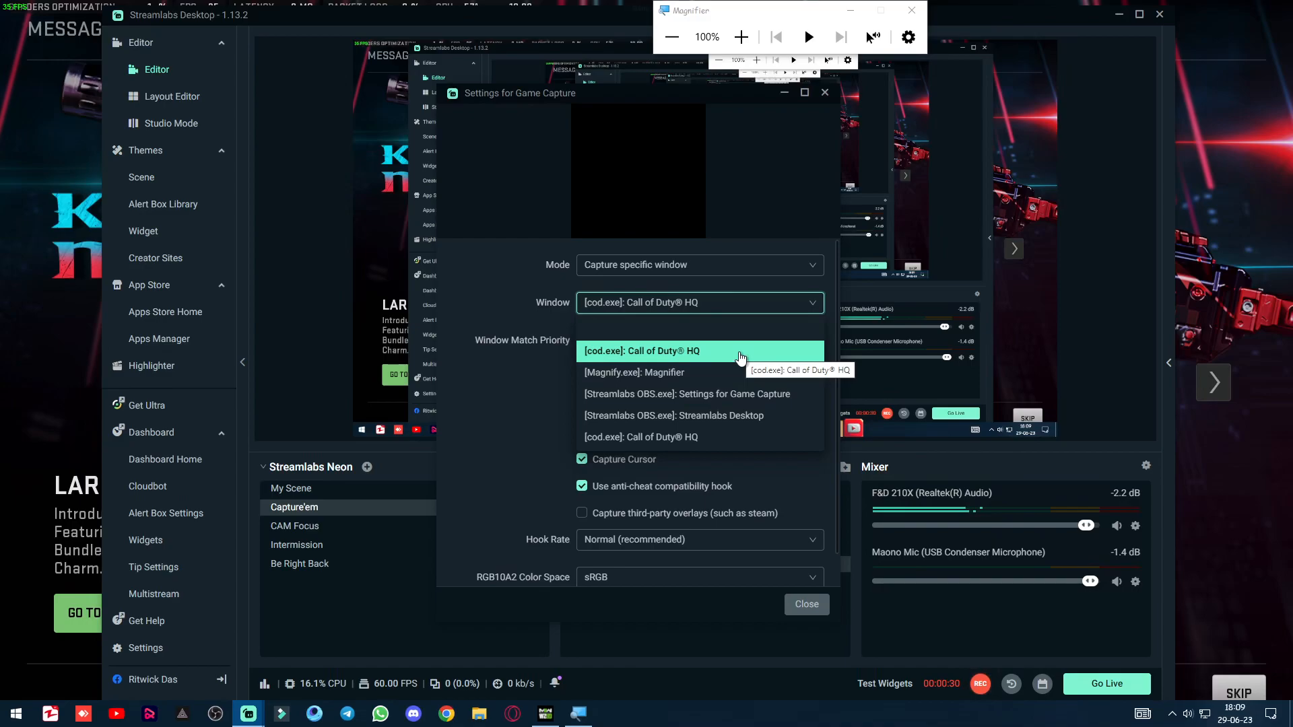
left_click(754, 437)
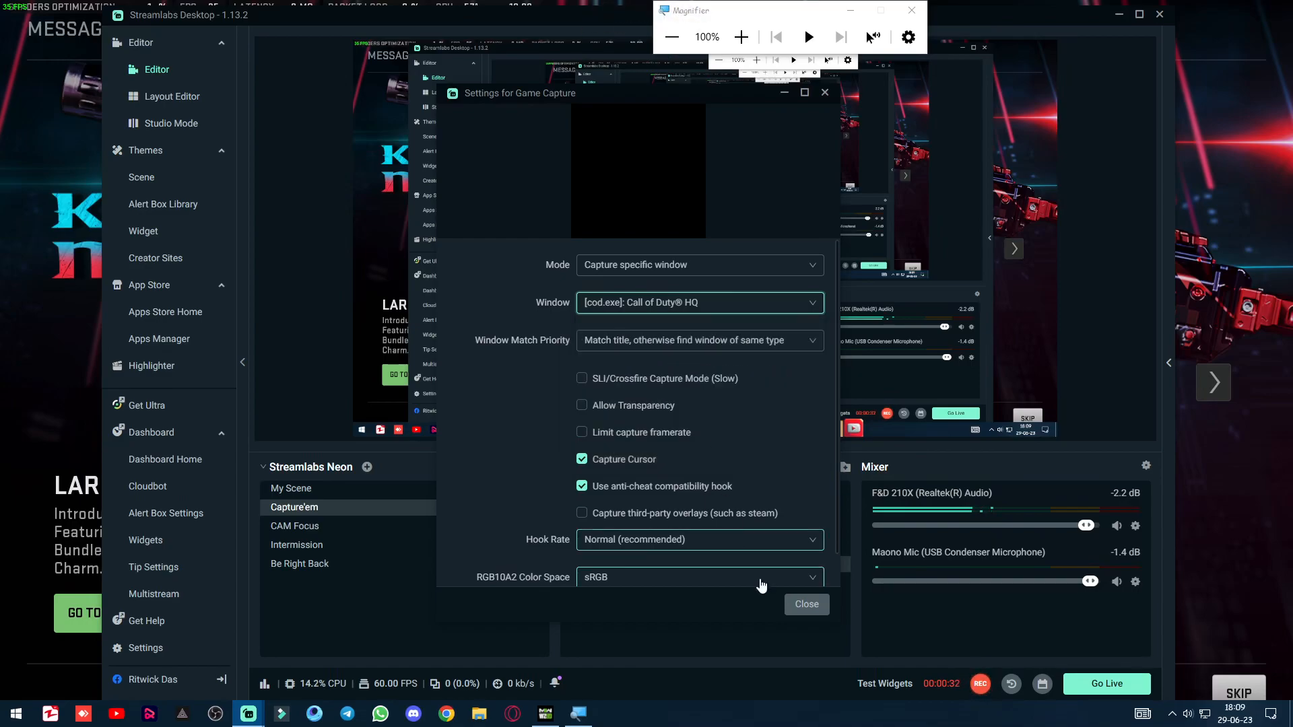
left_click(807, 604)
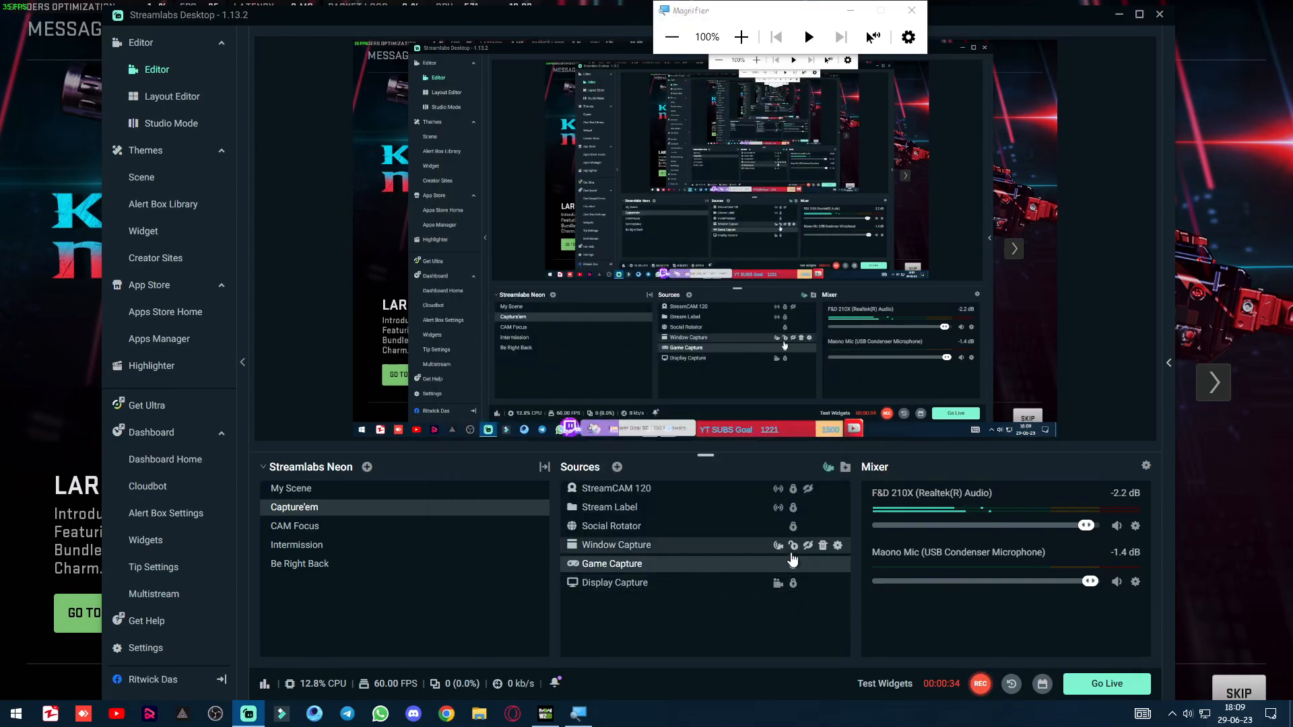
left_click(809, 548)
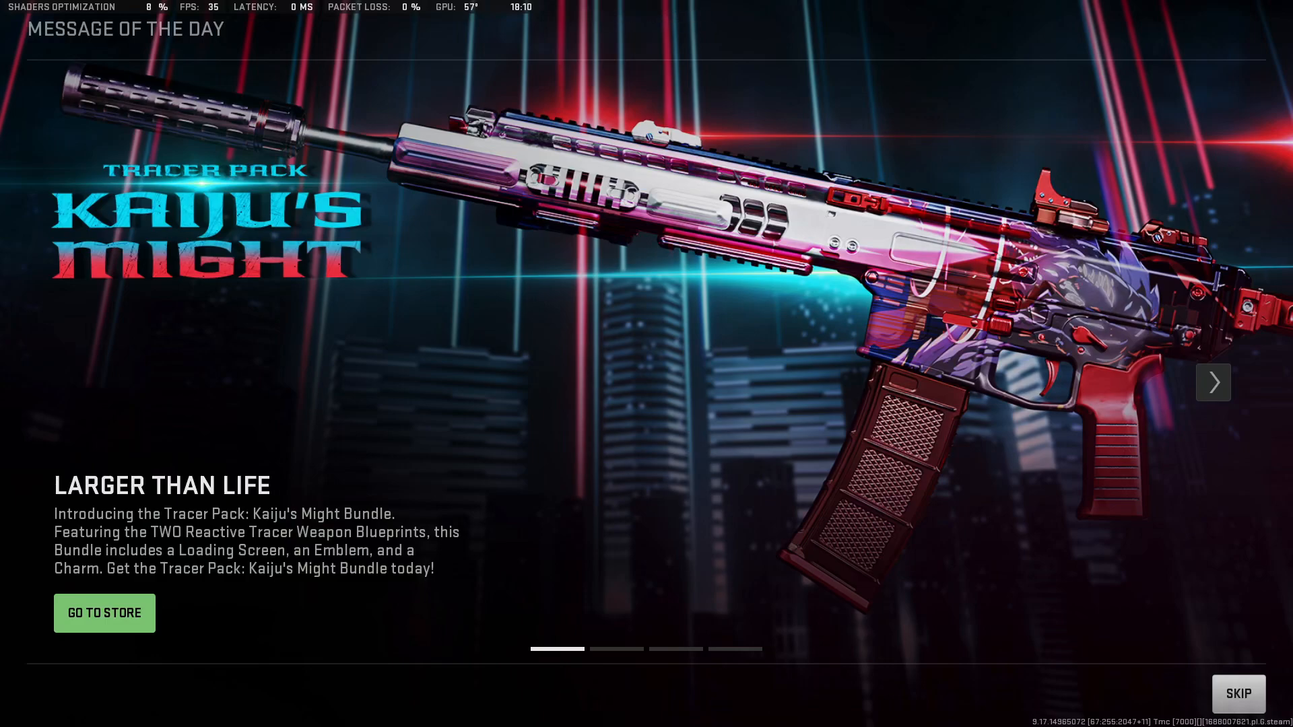
Switch back to Streamlabs Desktop, minimize it, and launch NVIDIA Control Panel.
key("alt+Tab")
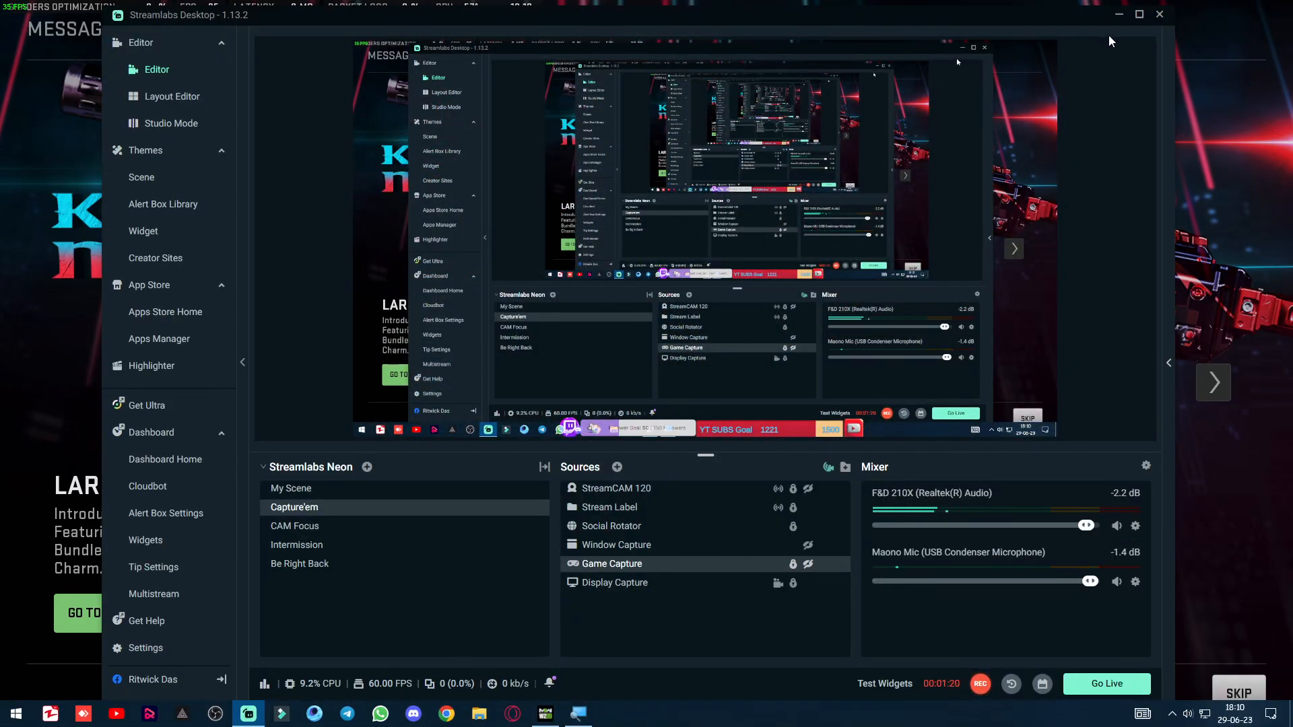
left_click(1116, 14)
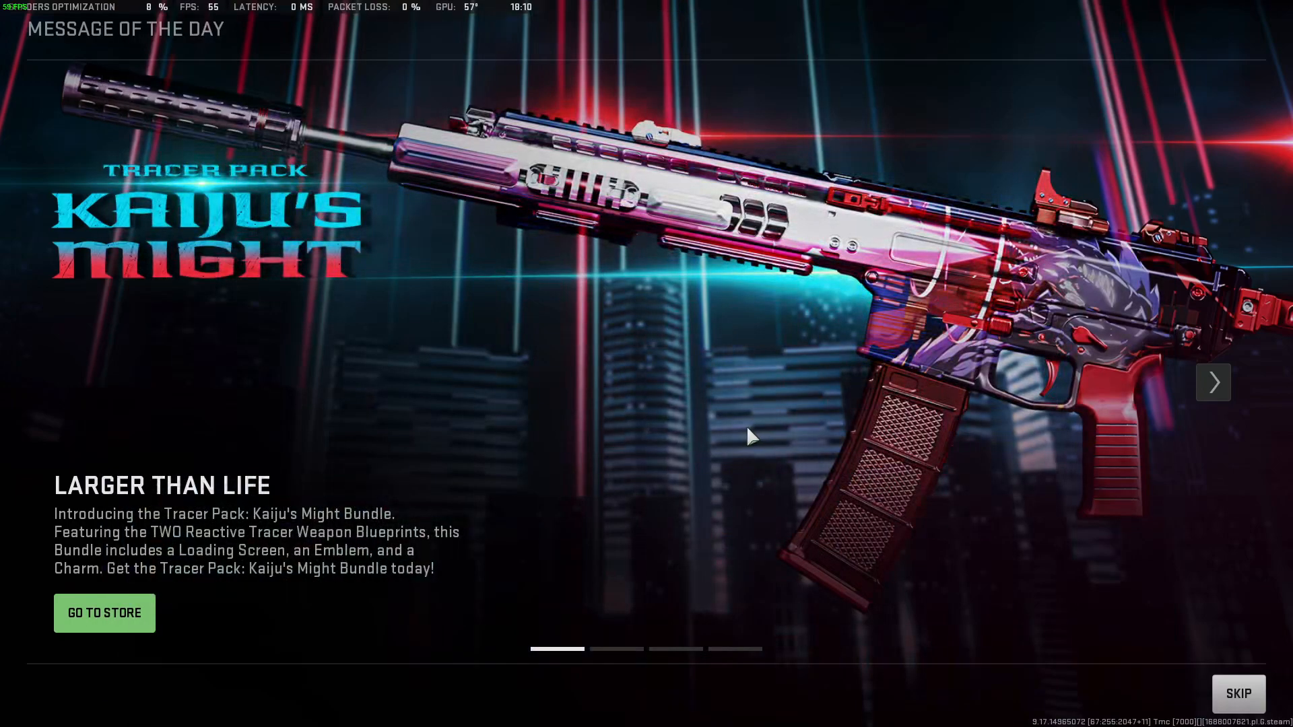
key("super")
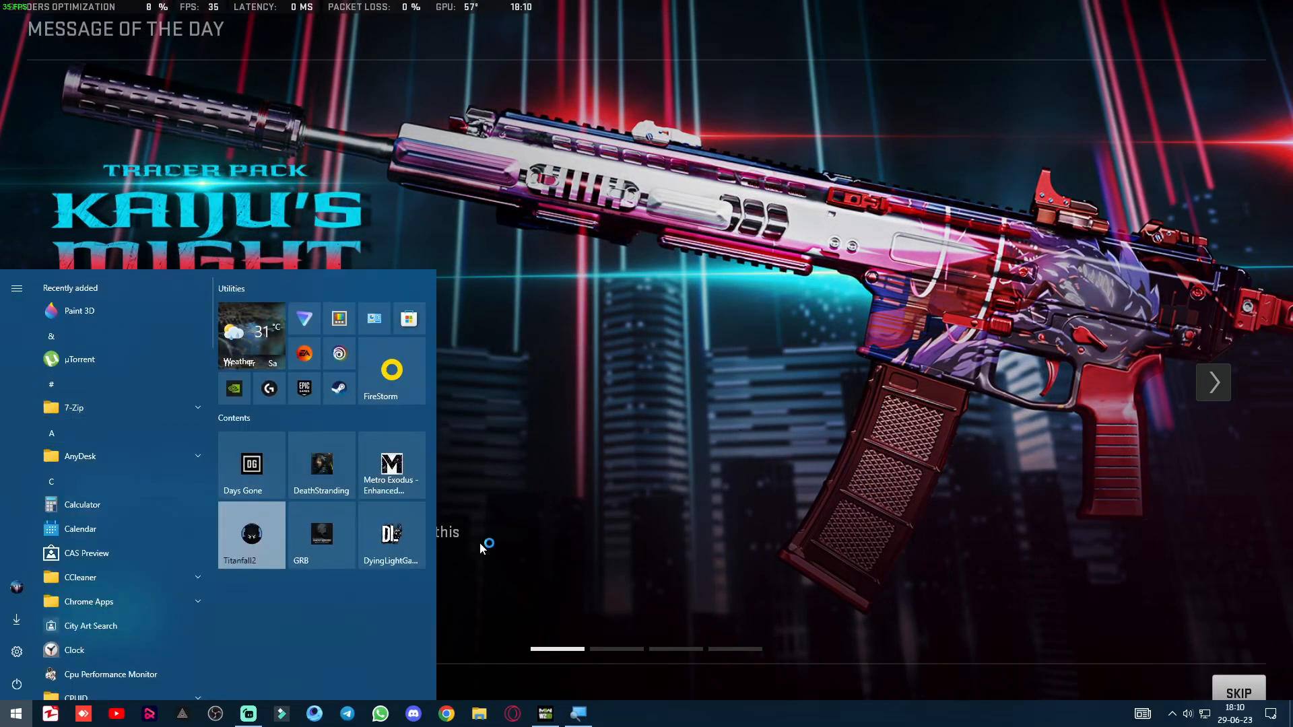
type("nv")
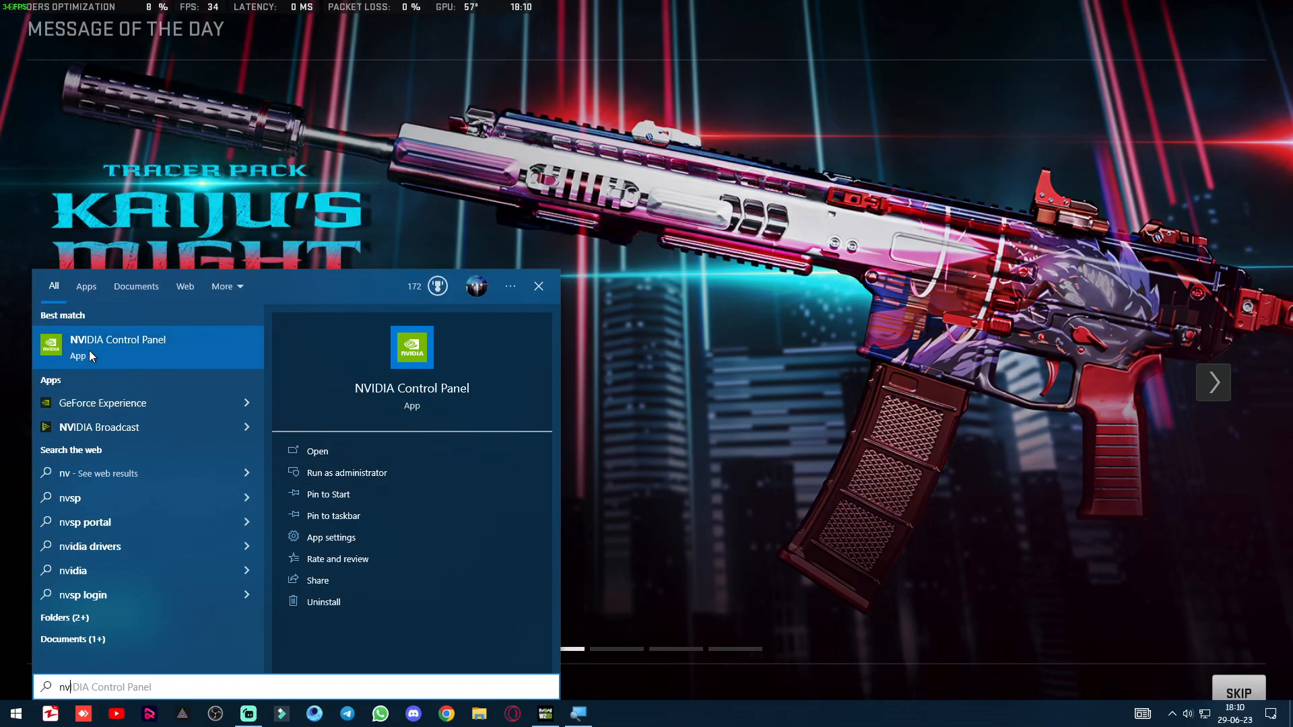
left_click(111, 352)
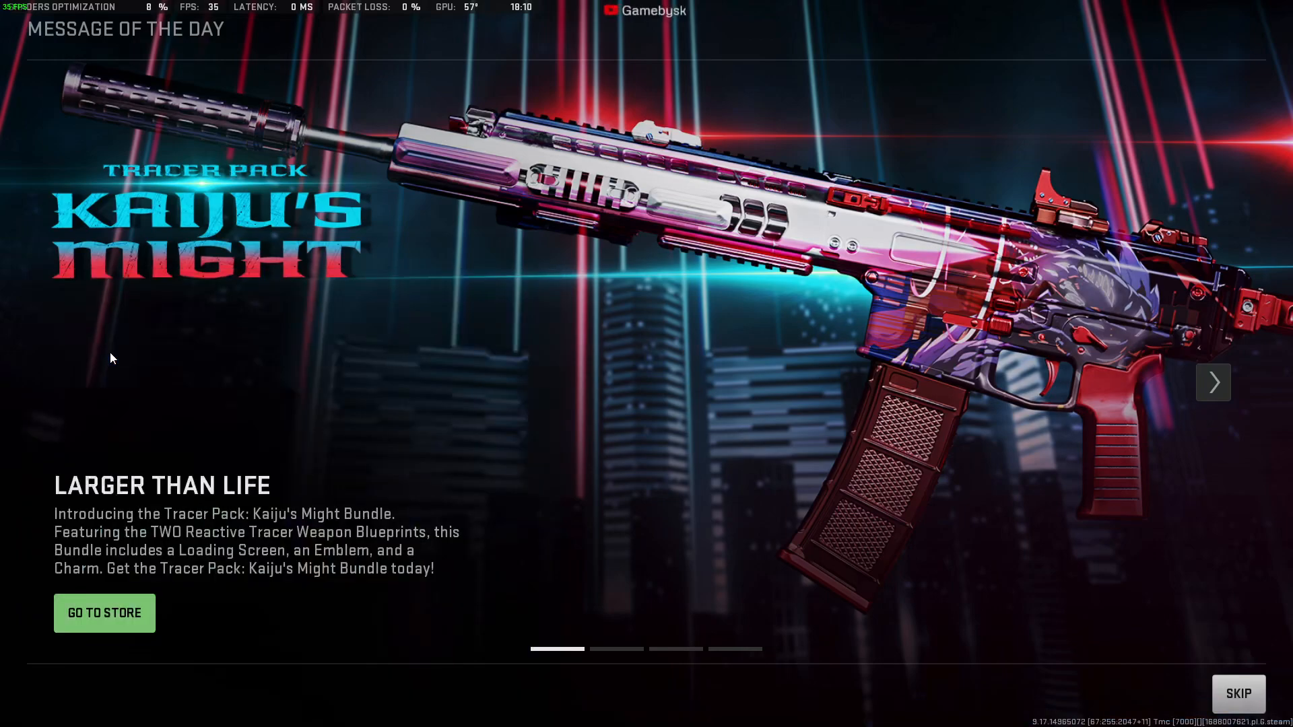
Launch GeForce Experience and bring its window to the front, shifting it slightly over the NVIDIA Control Panel window.
key("super")
type("gef")
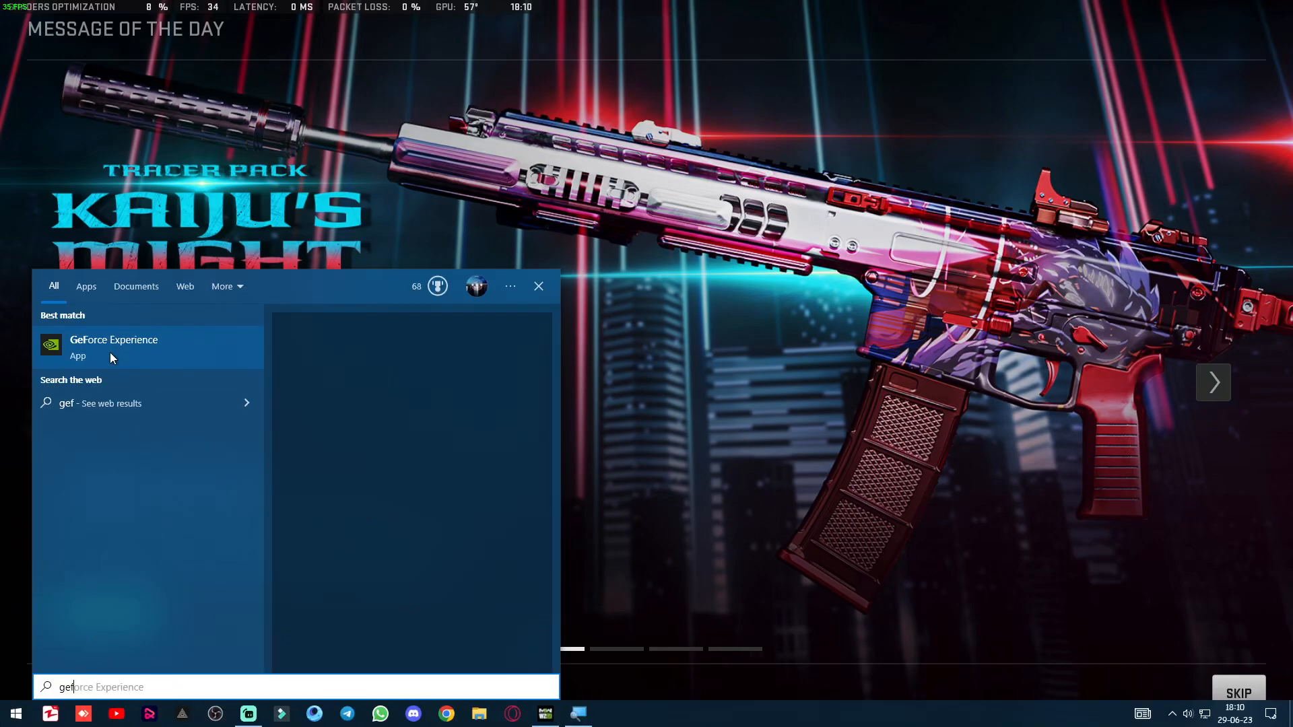
left_click(160, 362)
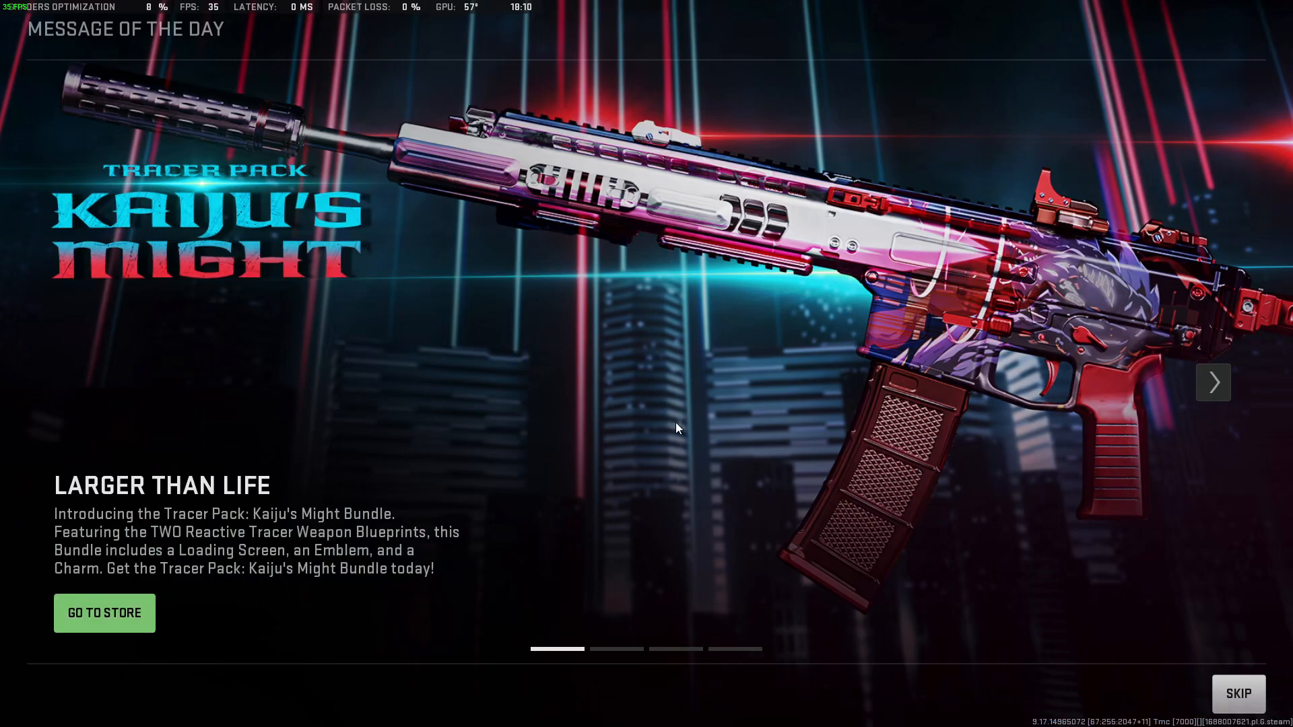
key("super")
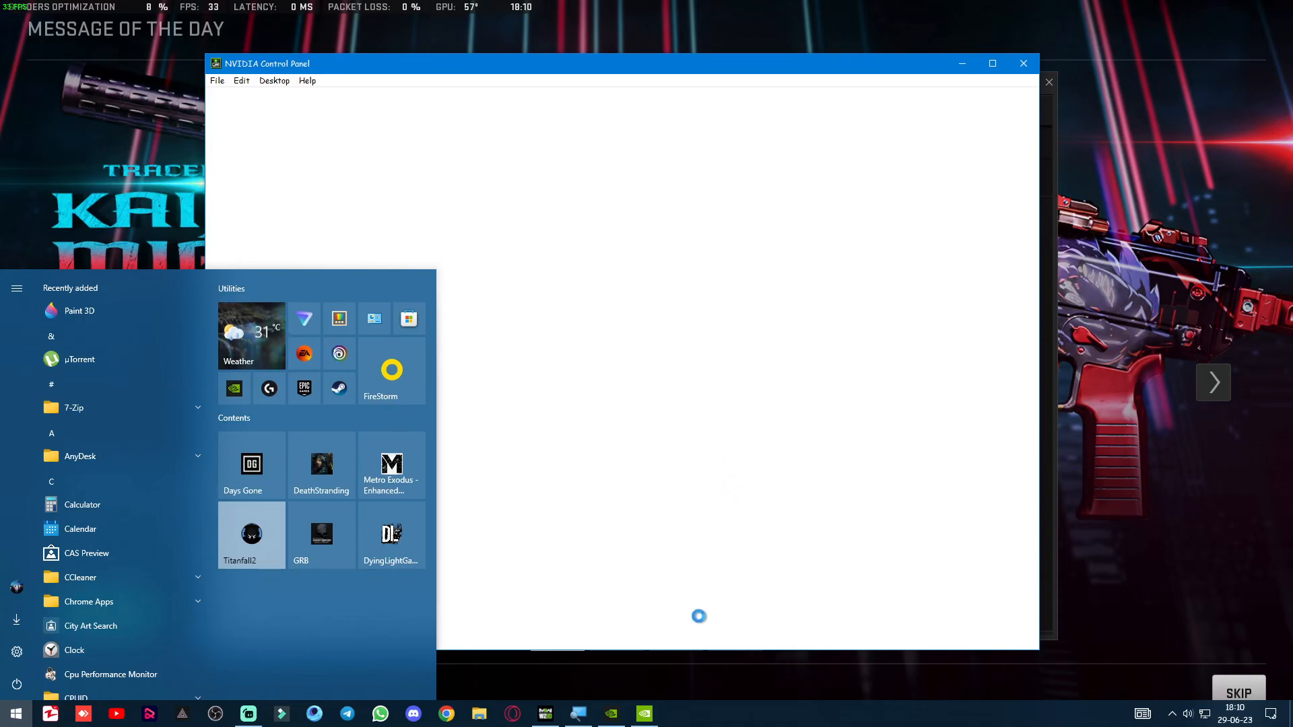
left_click(611, 713)
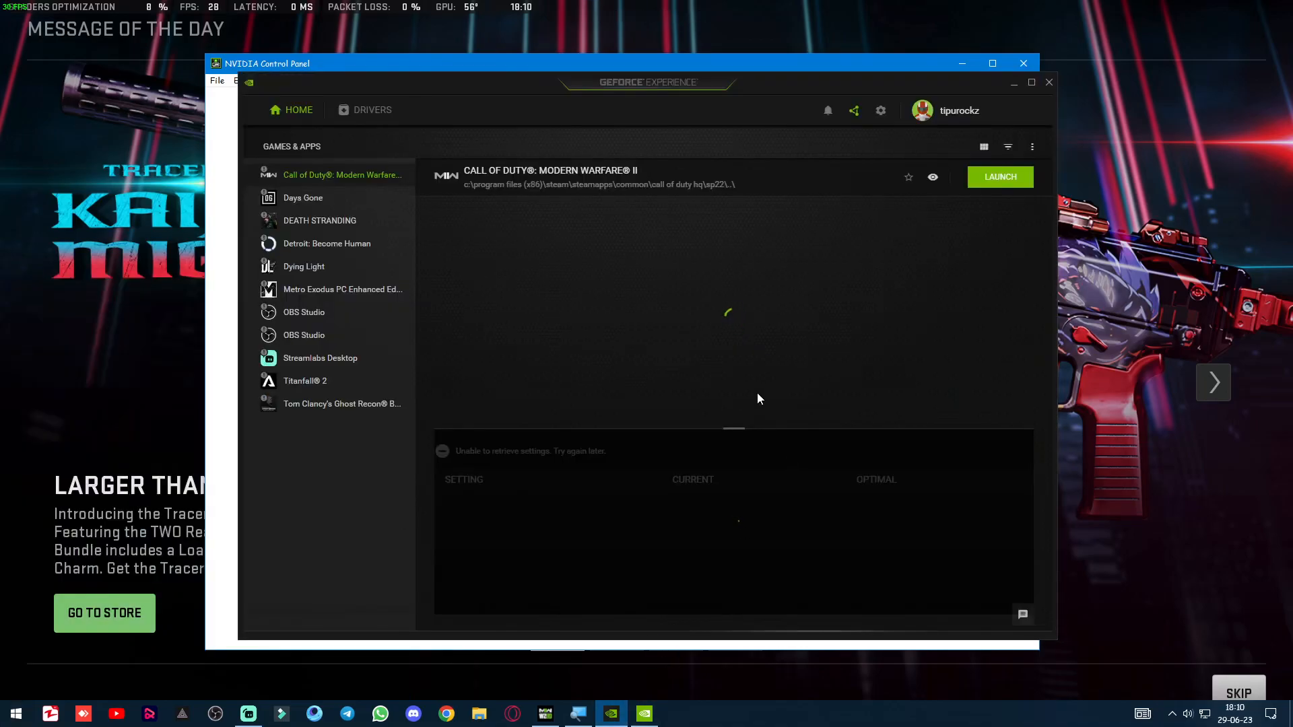
left_click_drag(851, 86, 825, 86)
Examine the installed Game Ready Driver's version, release date and details in GeForce Experience.
left_click(357, 110)
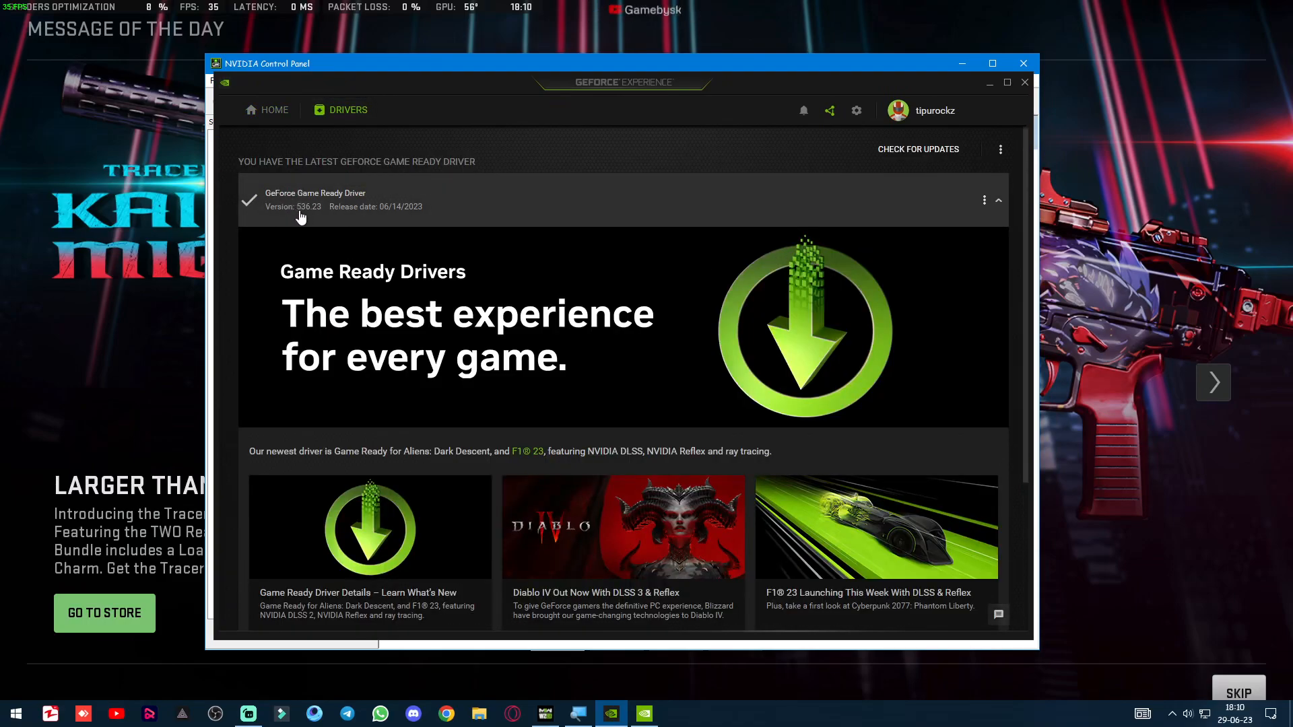
left_click(998, 200)
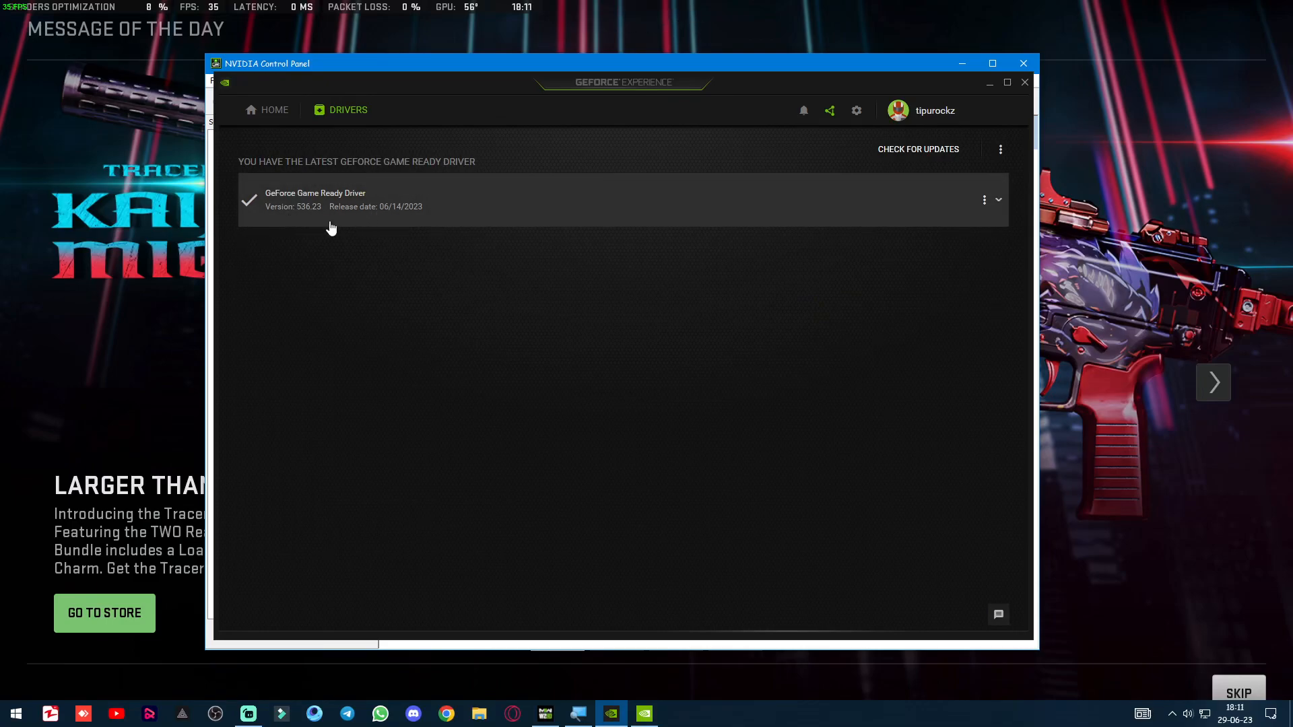
left_click(1001, 206)
left_click(984, 200)
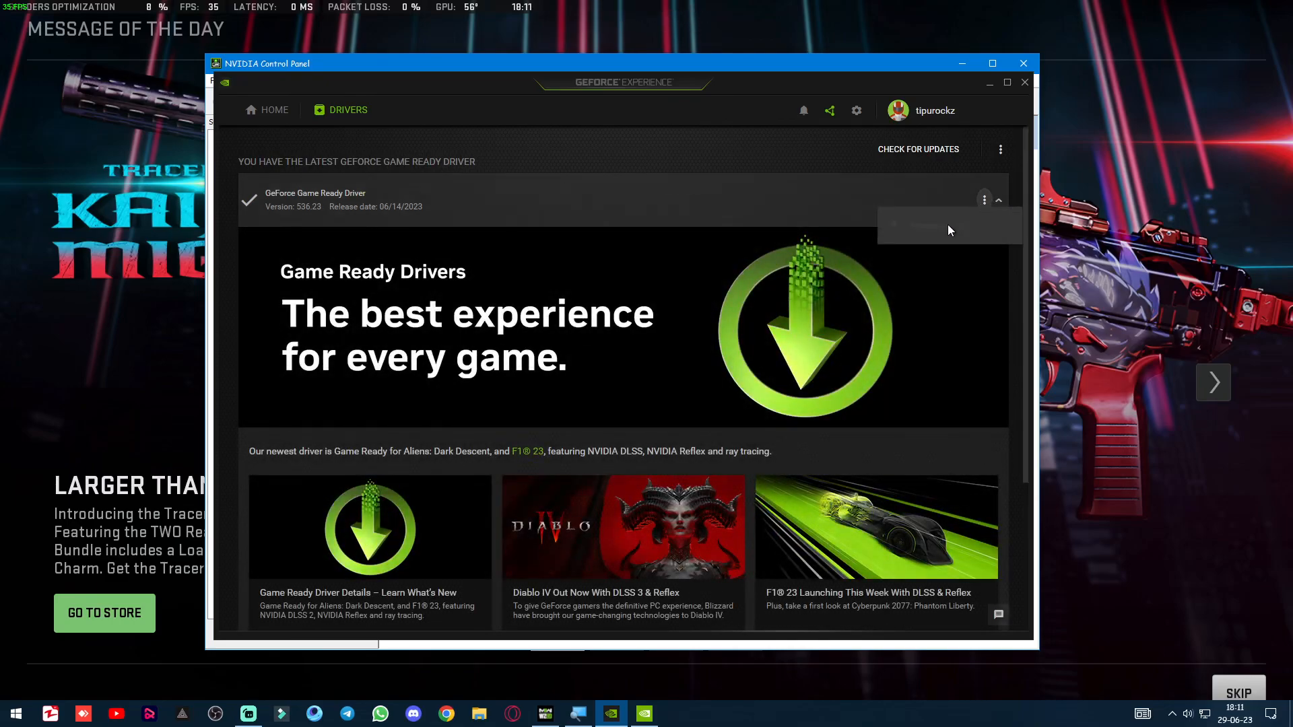
left_click(777, 196)
left_click(772, 182)
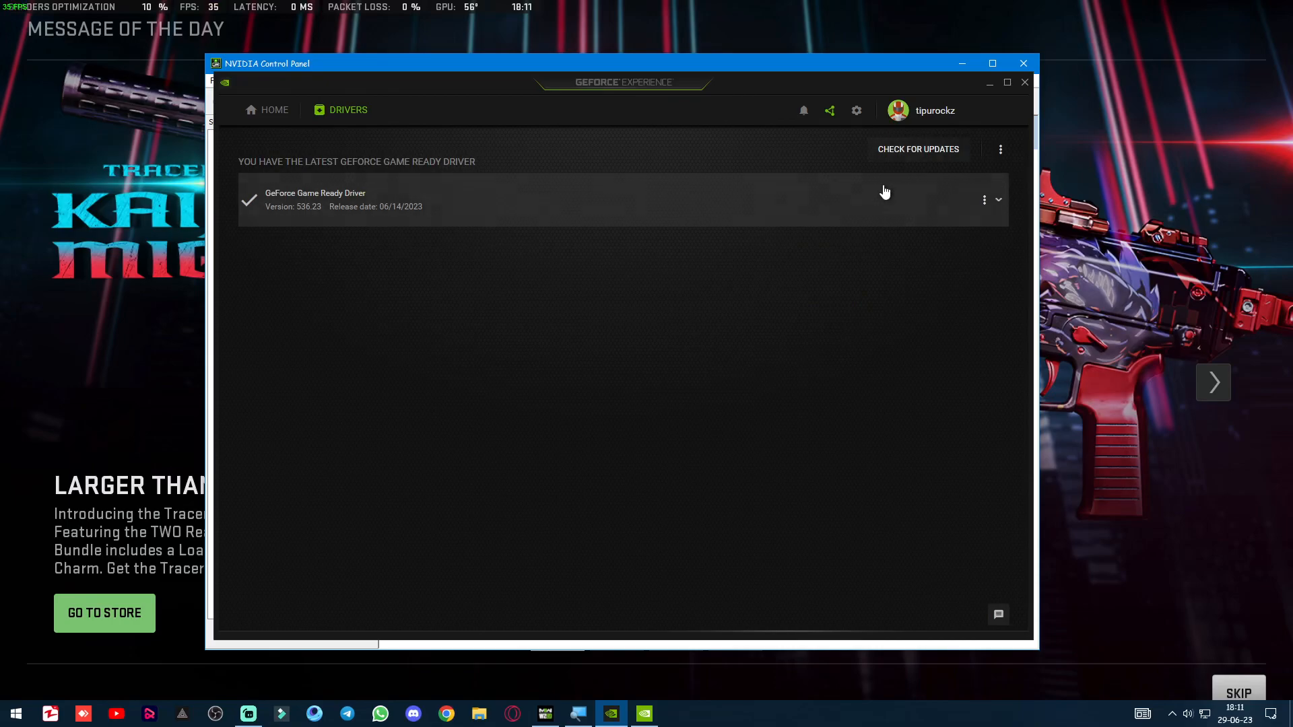
Check for GeForce driver updates.
left_click(885, 187)
left_click(930, 160)
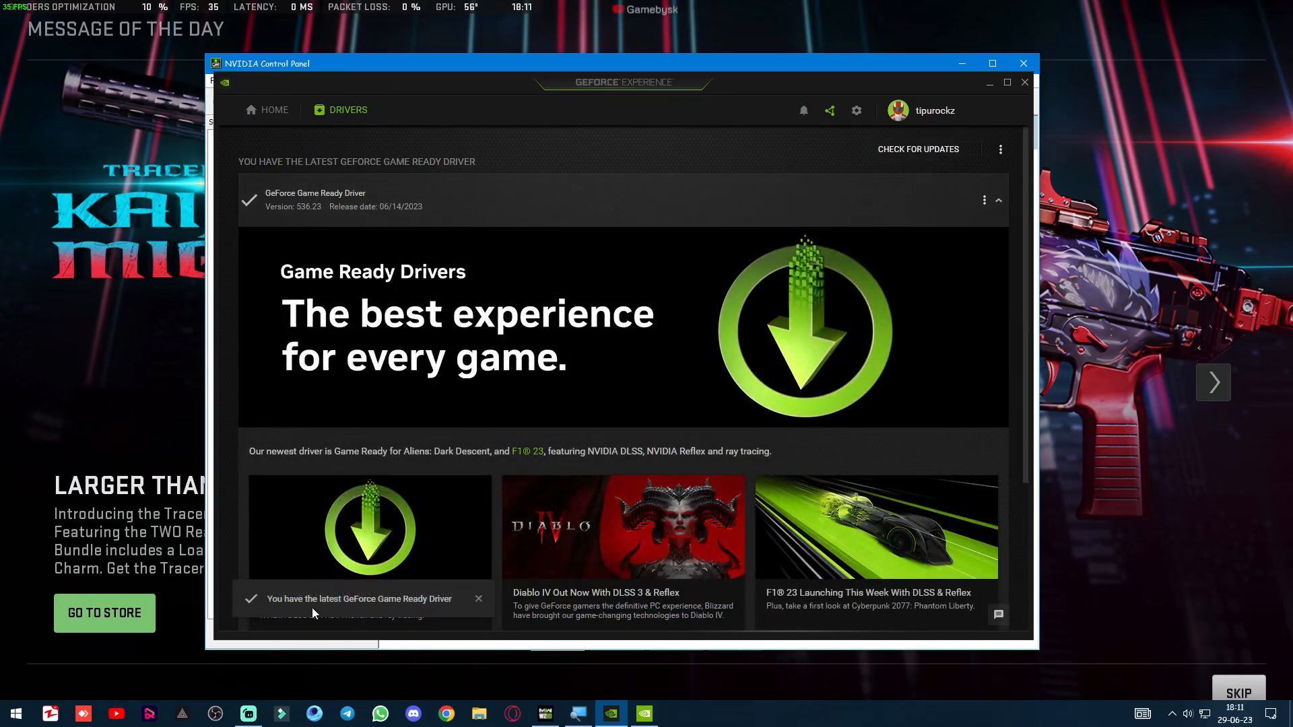
left_click(1005, 154)
left_click(713, 147)
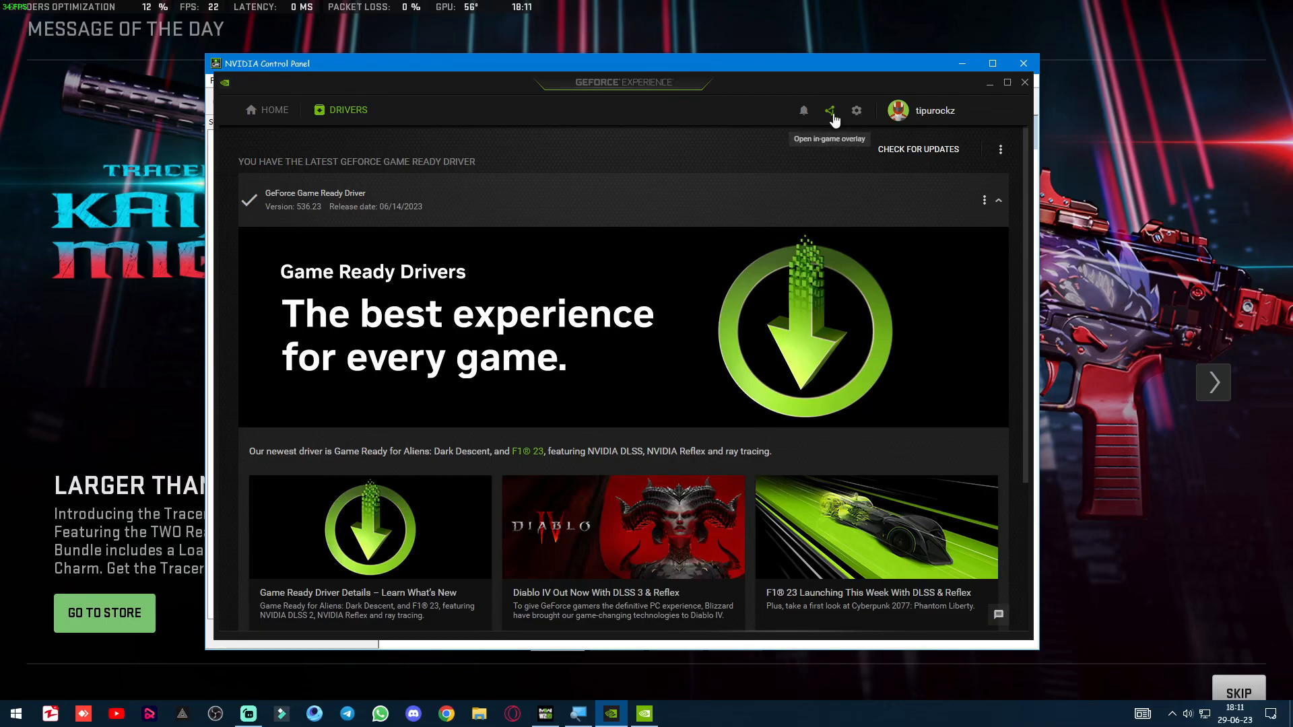
Review the GeForce Experience settings, covering General with the rig specifications, Account, Games & Apps and Shield.
left_click(857, 112)
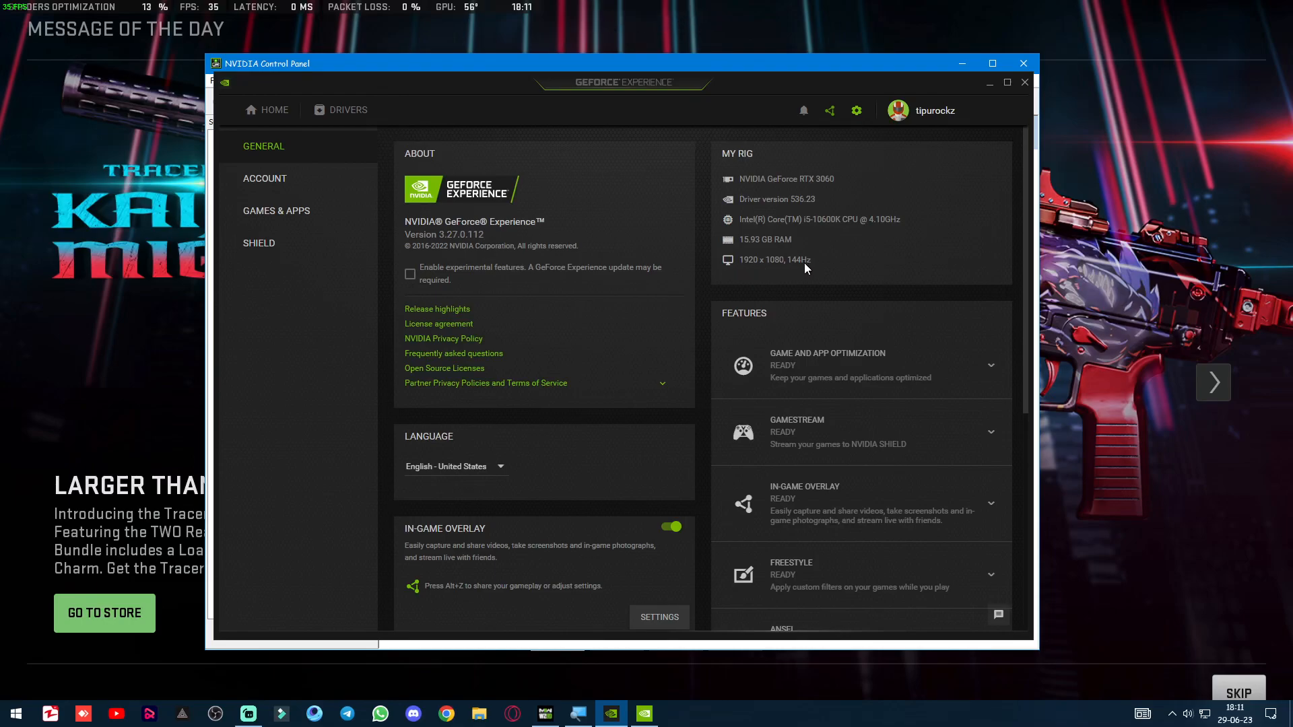
left_click(256, 179)
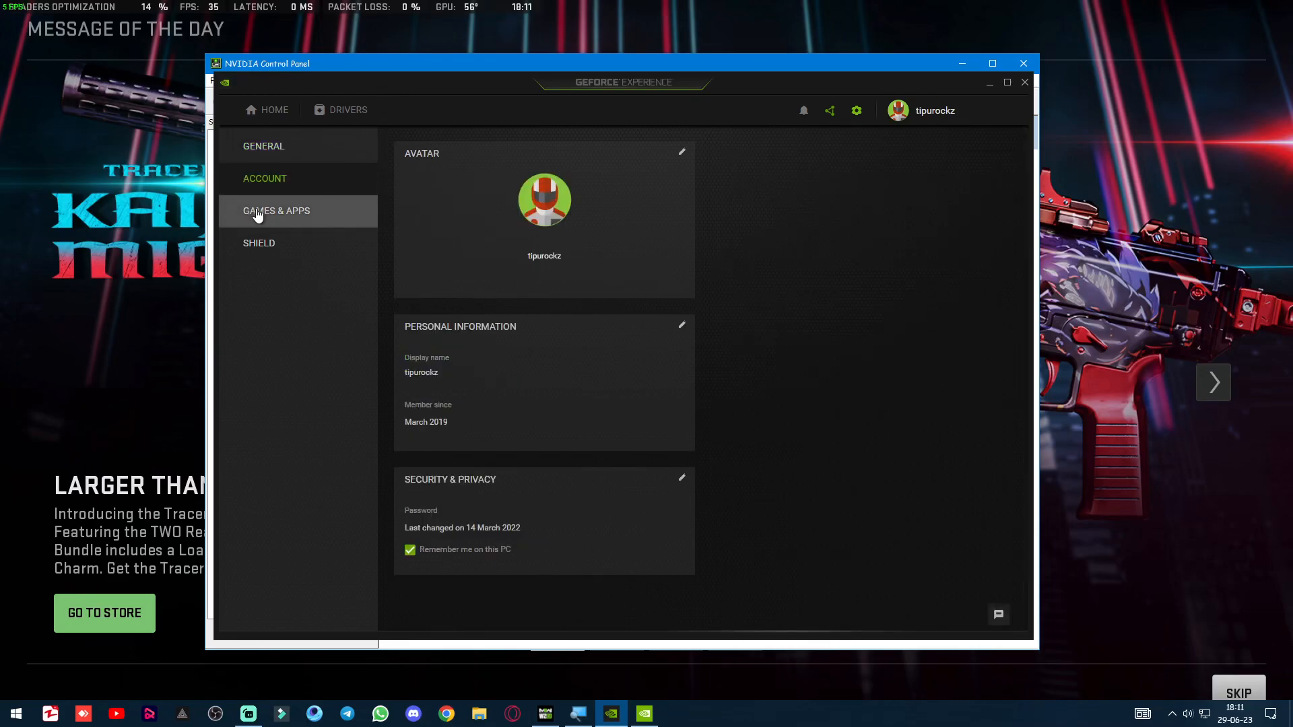
left_click(262, 214)
left_click(256, 242)
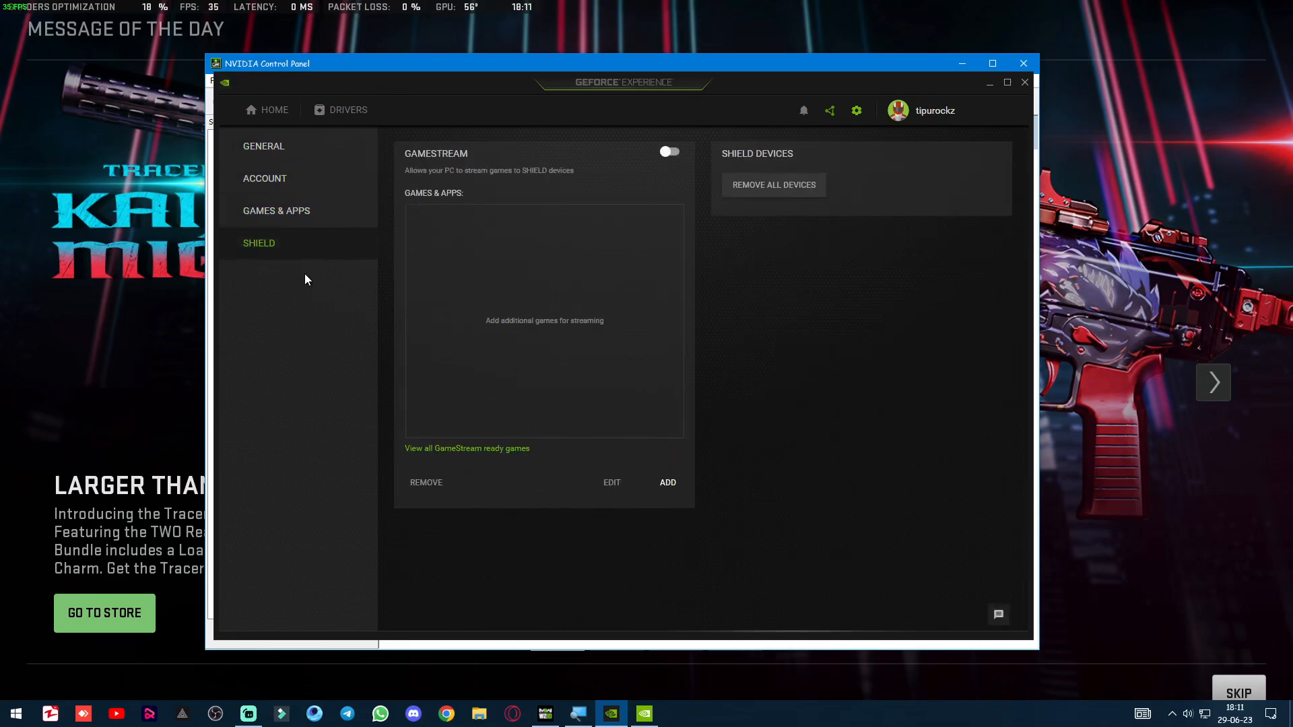
Open the in-game overlay settings from the General settings and examine the Photo mode / Game filter options.
left_click(292, 157)
scroll(585, 397, "down", 5)
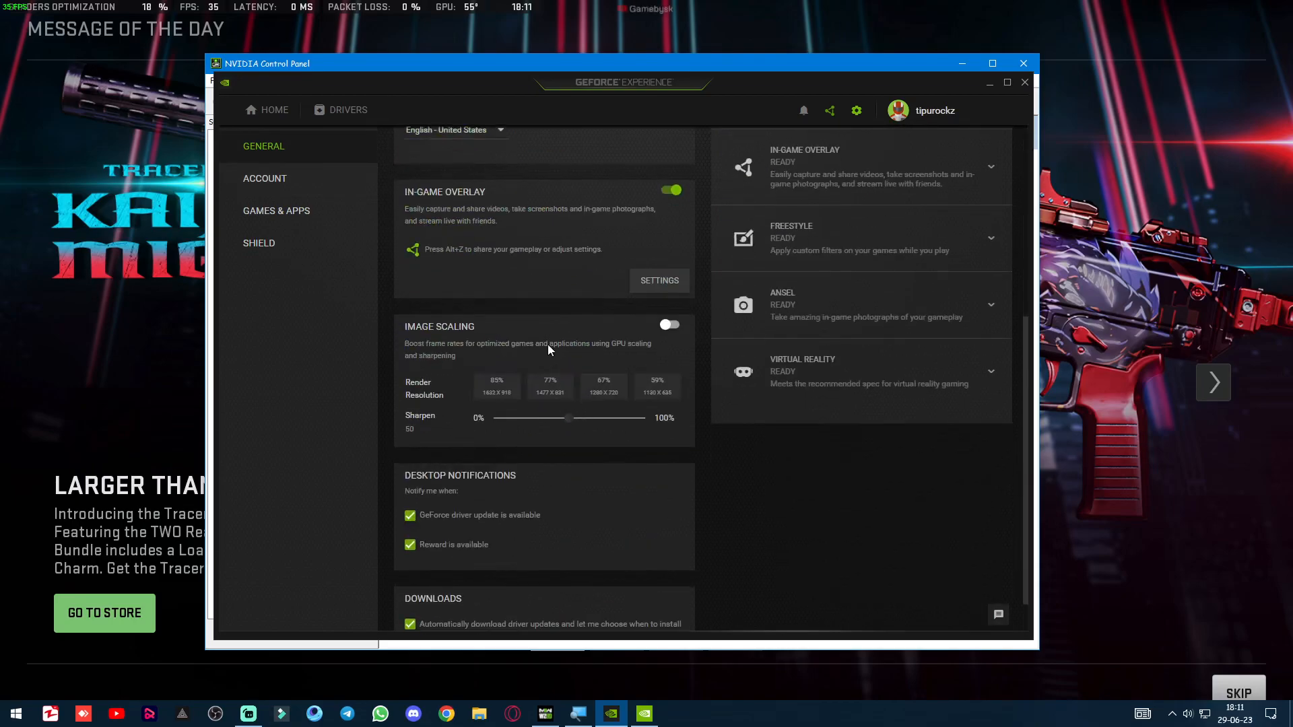
left_click(643, 289)
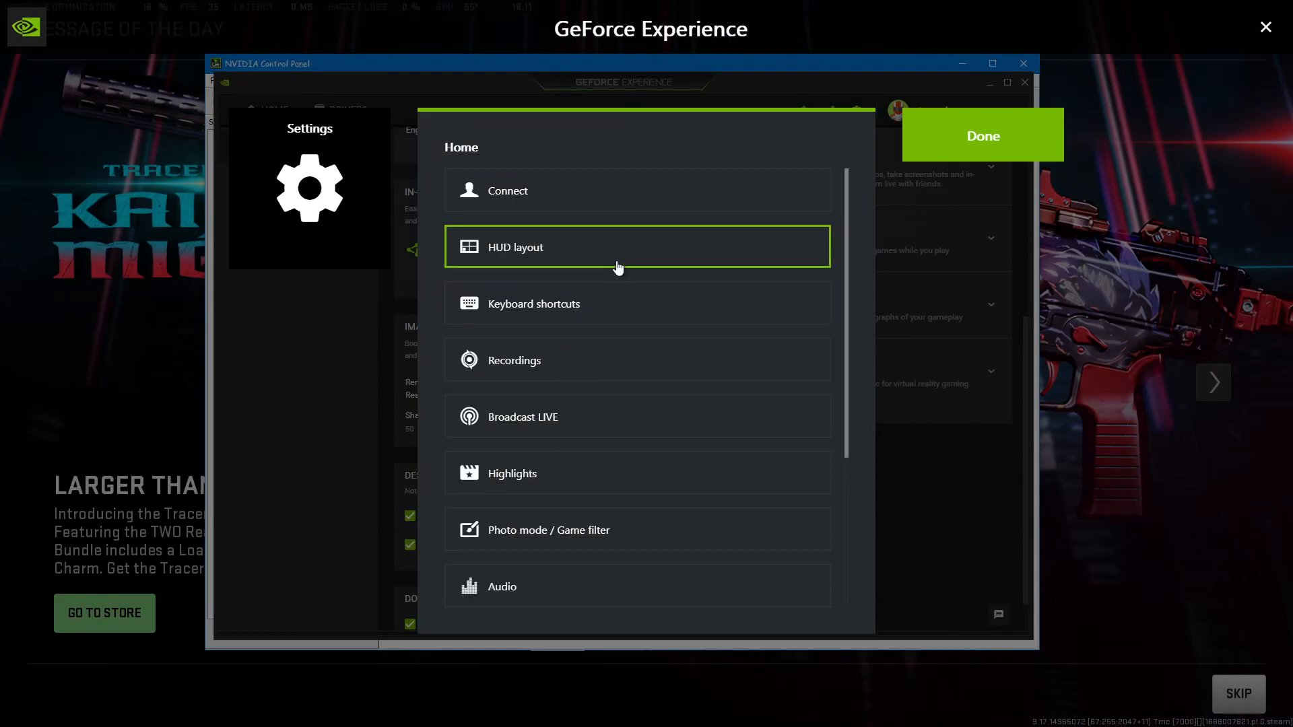
scroll(591, 483, "down", 4)
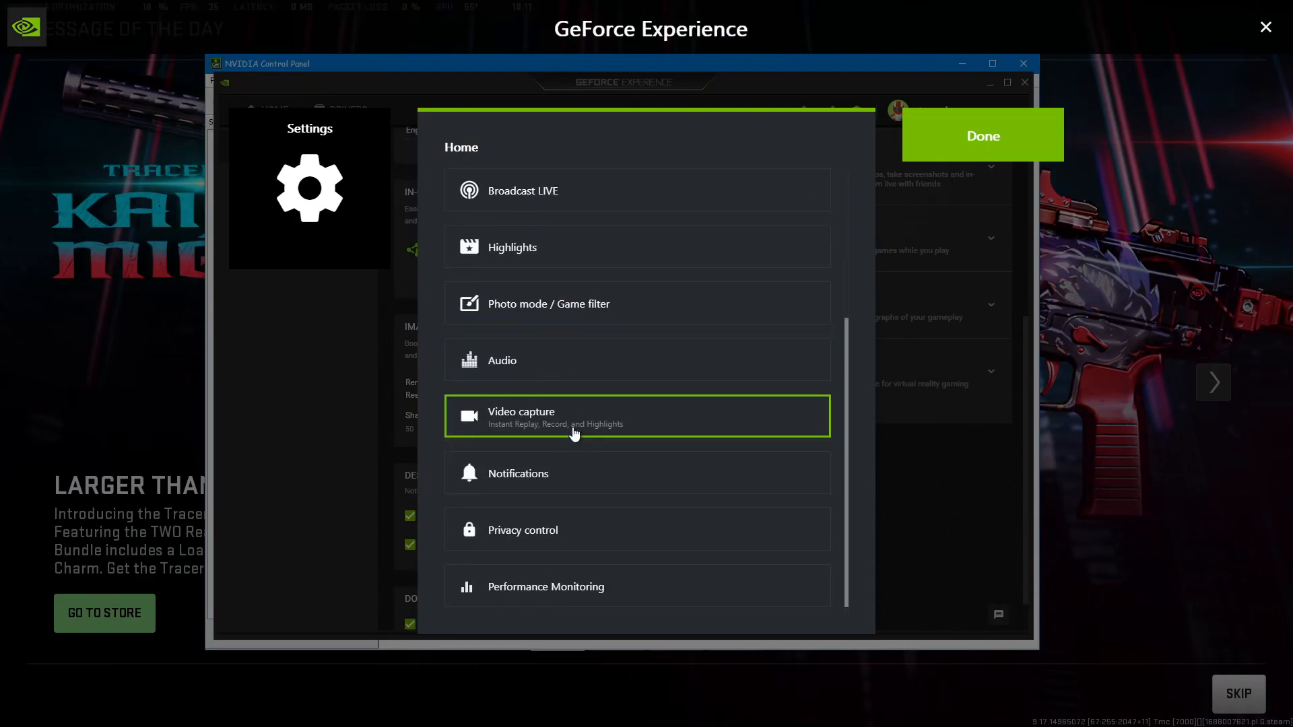
left_click(624, 309)
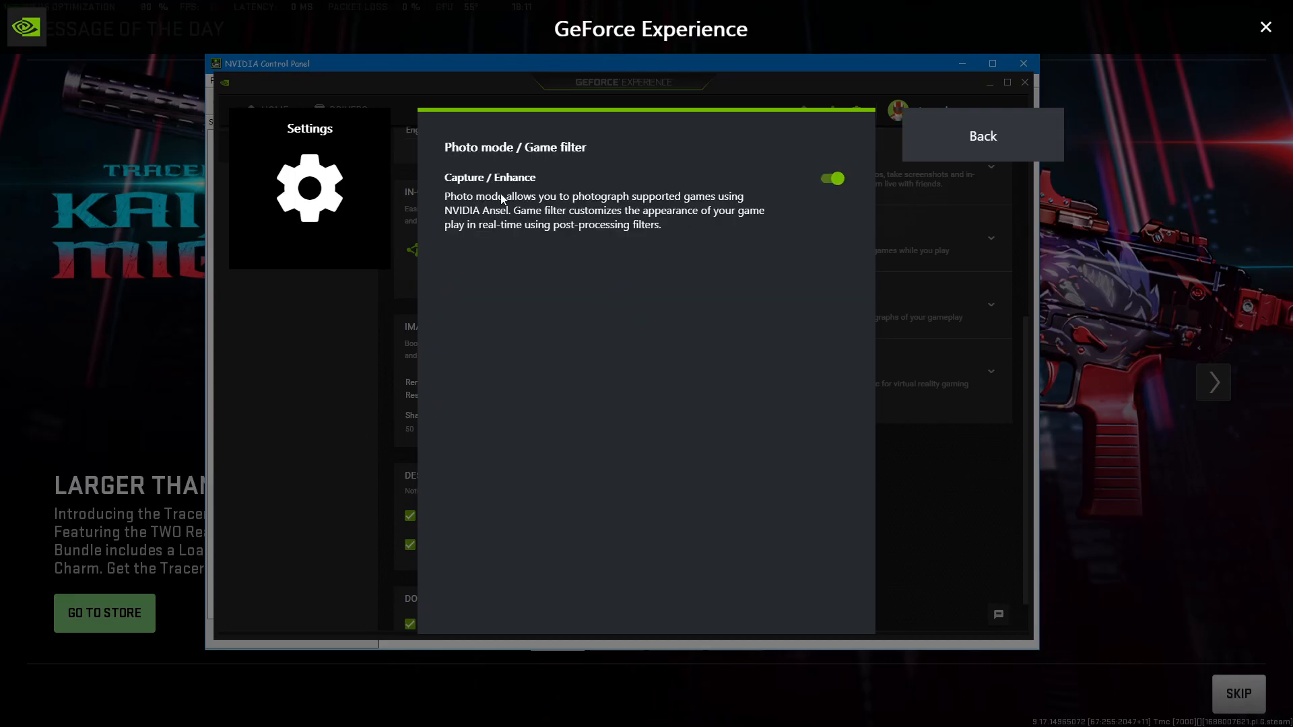
left_click(908, 115)
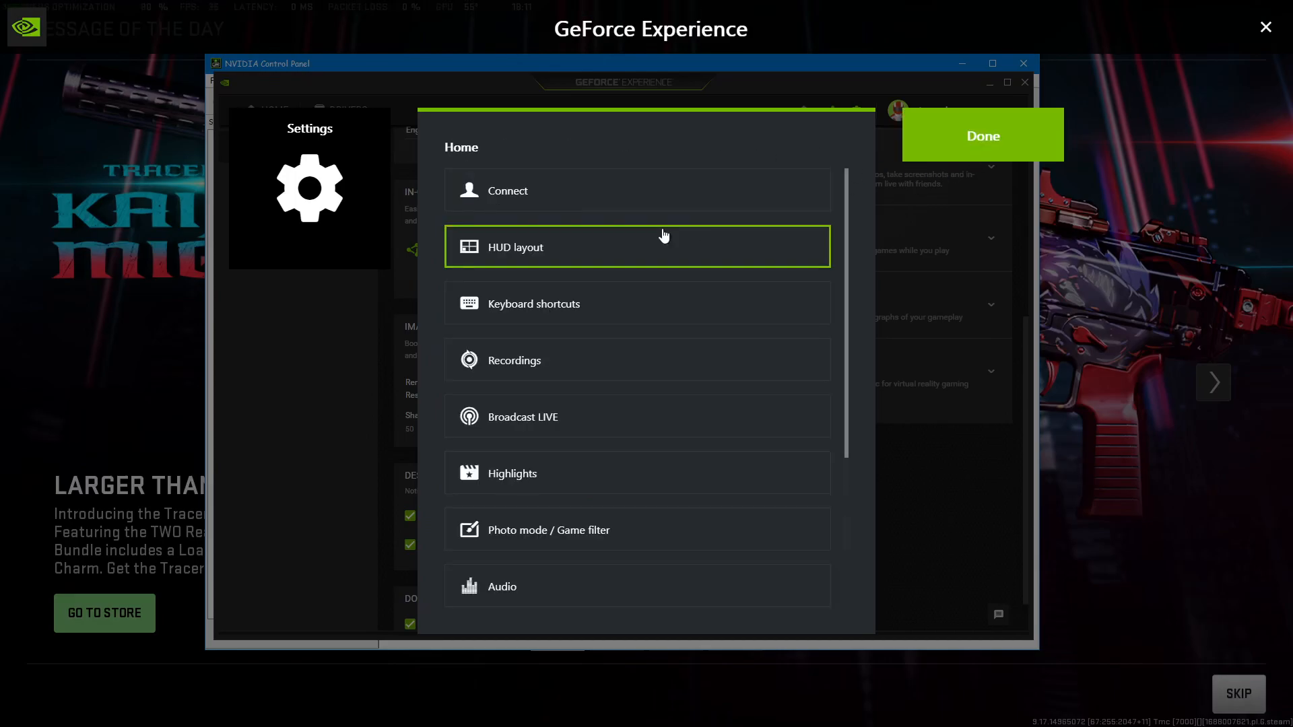
Examine the overlay's HUD layout for Performance, Viewers and Comments, as well as the Performance Monitoring settings.
left_click(614, 256)
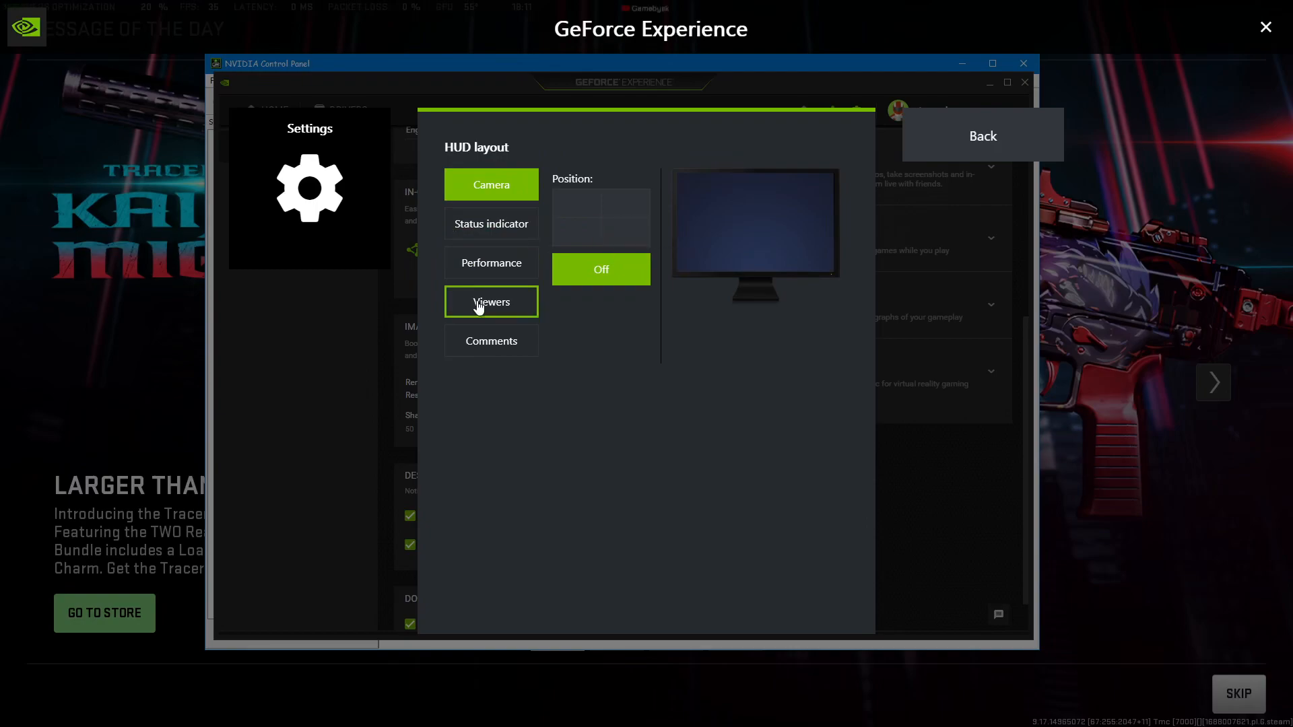
left_click(493, 267)
left_click(491, 306)
left_click(490, 343)
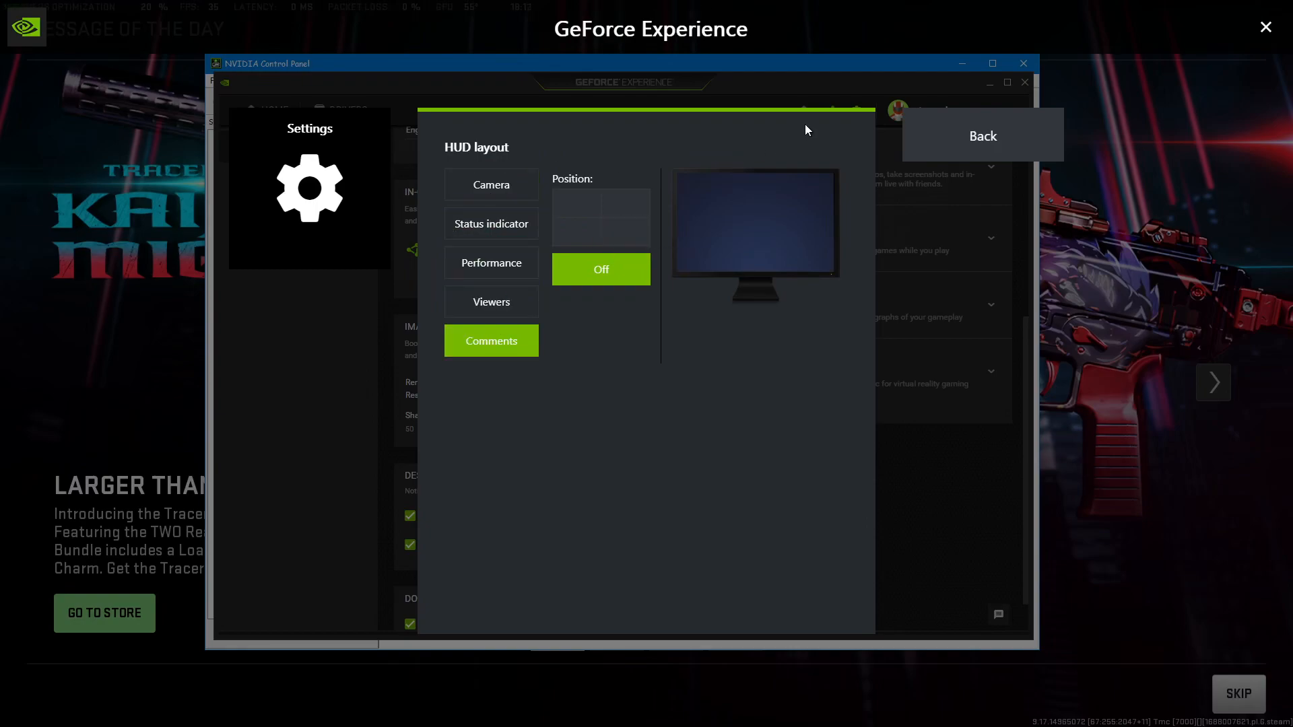
left_click(972, 156)
scroll(615, 441, "down", 4)
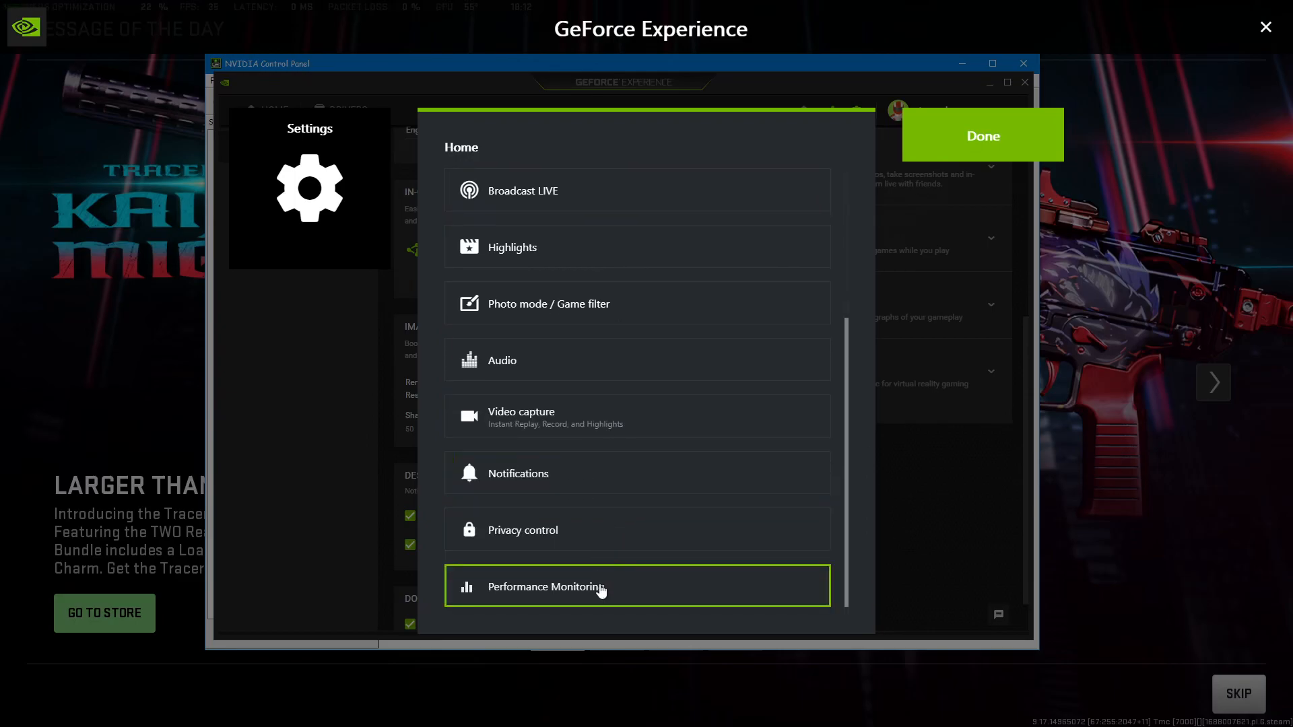
left_click(601, 590)
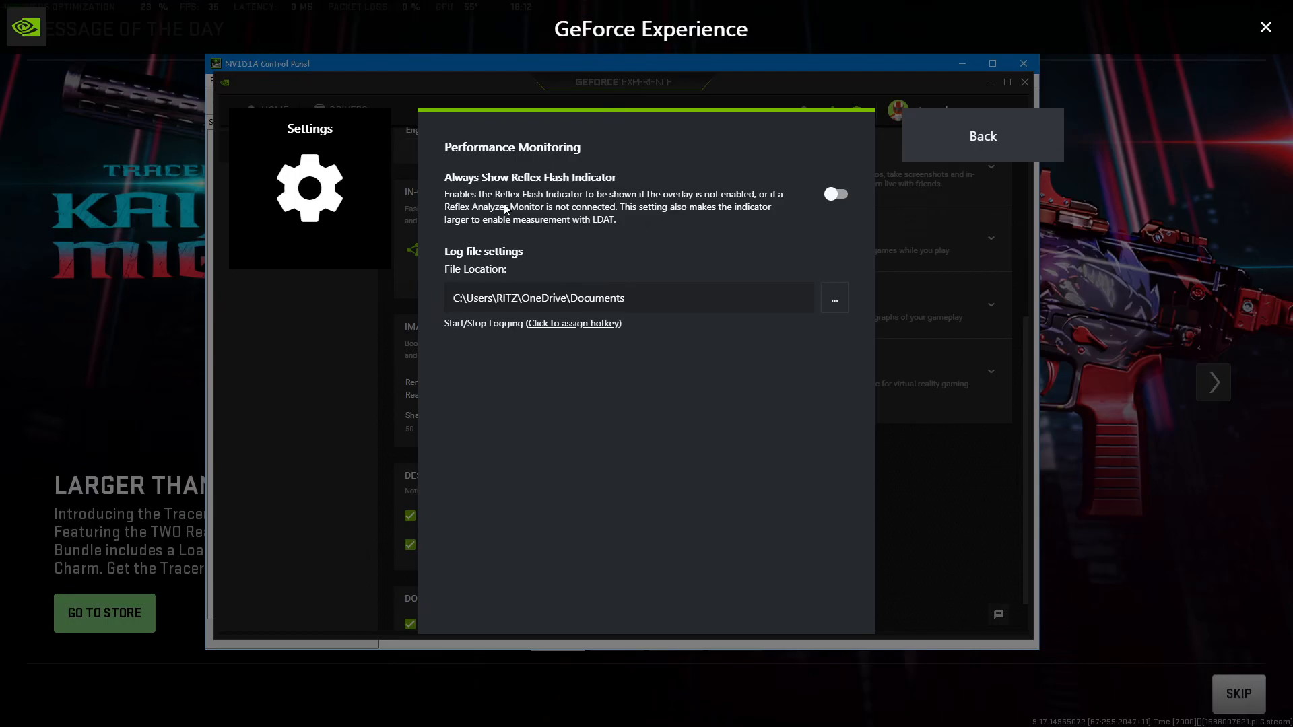
Leave the overlay settings and open the Game filter from the overlay.
left_click(927, 140)
left_click(977, 134)
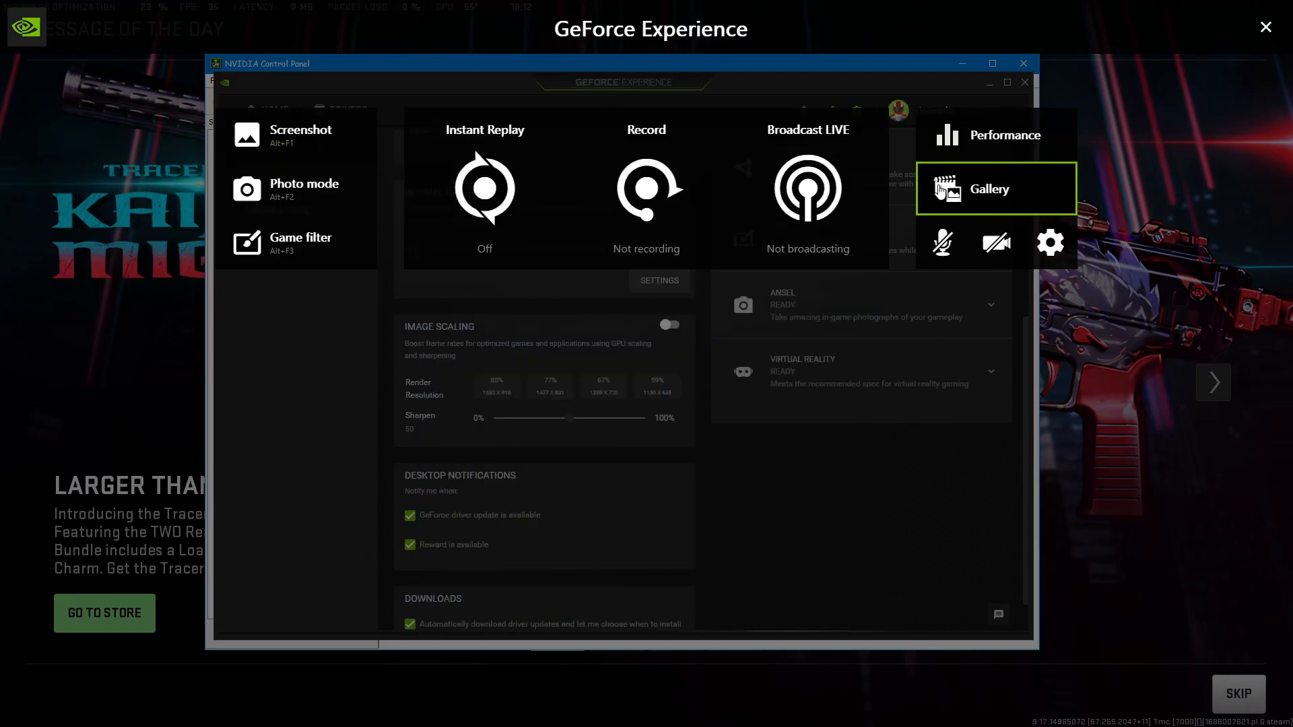
left_click(288, 260)
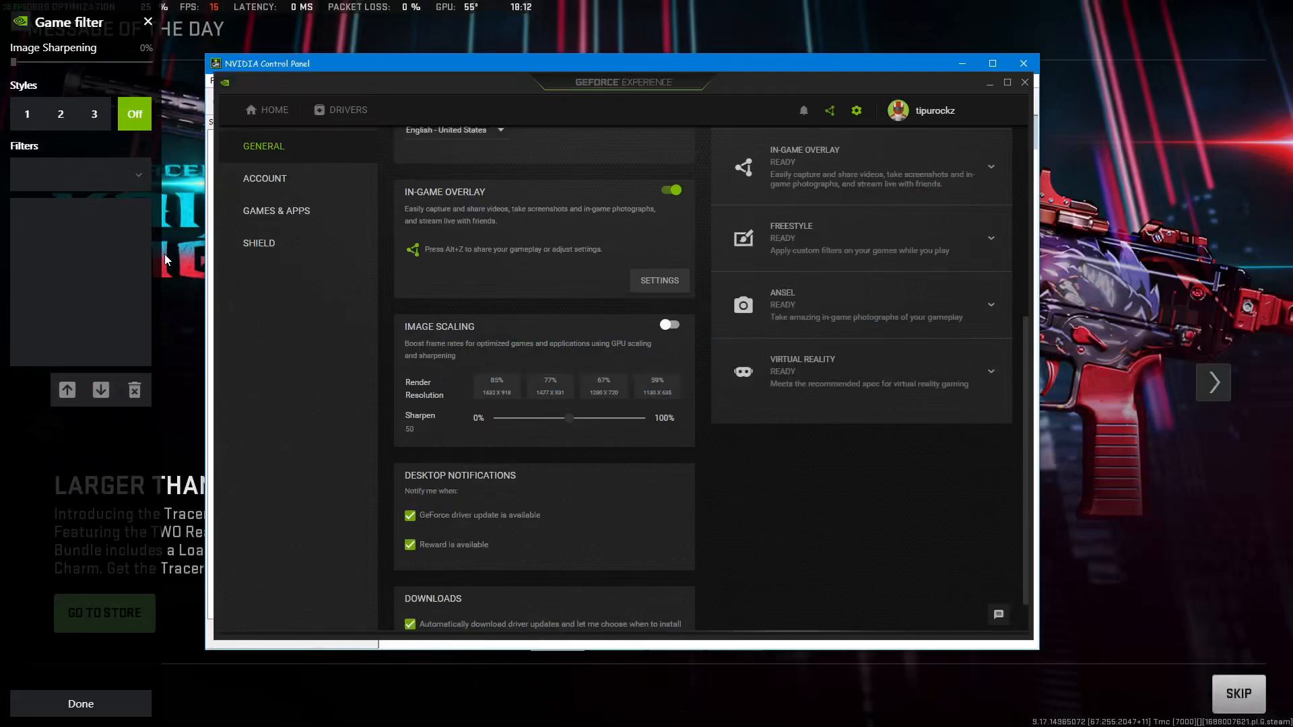
Turn on style 1 in the Game filter, look through the available filters and add the Details filter.
left_click(23, 116)
left_click(140, 181)
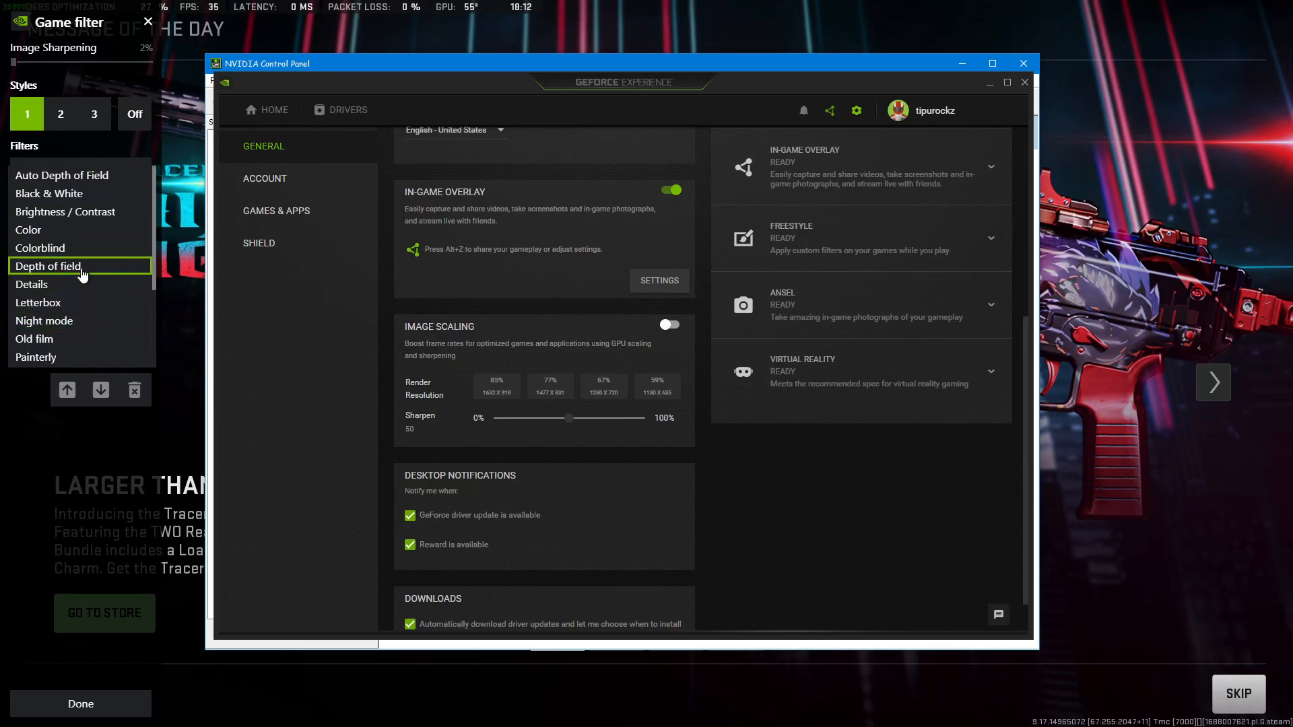
scroll(93, 256, "down", 3)
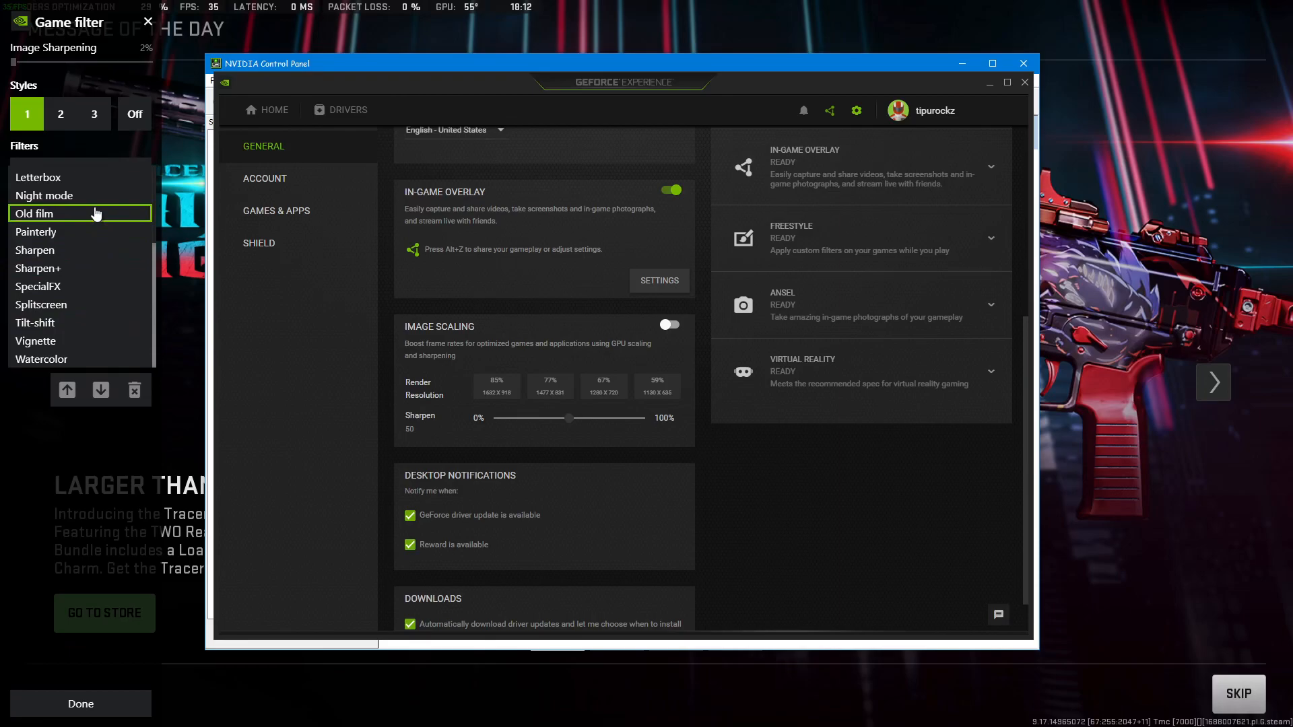
scroll(96, 213, "up", 3)
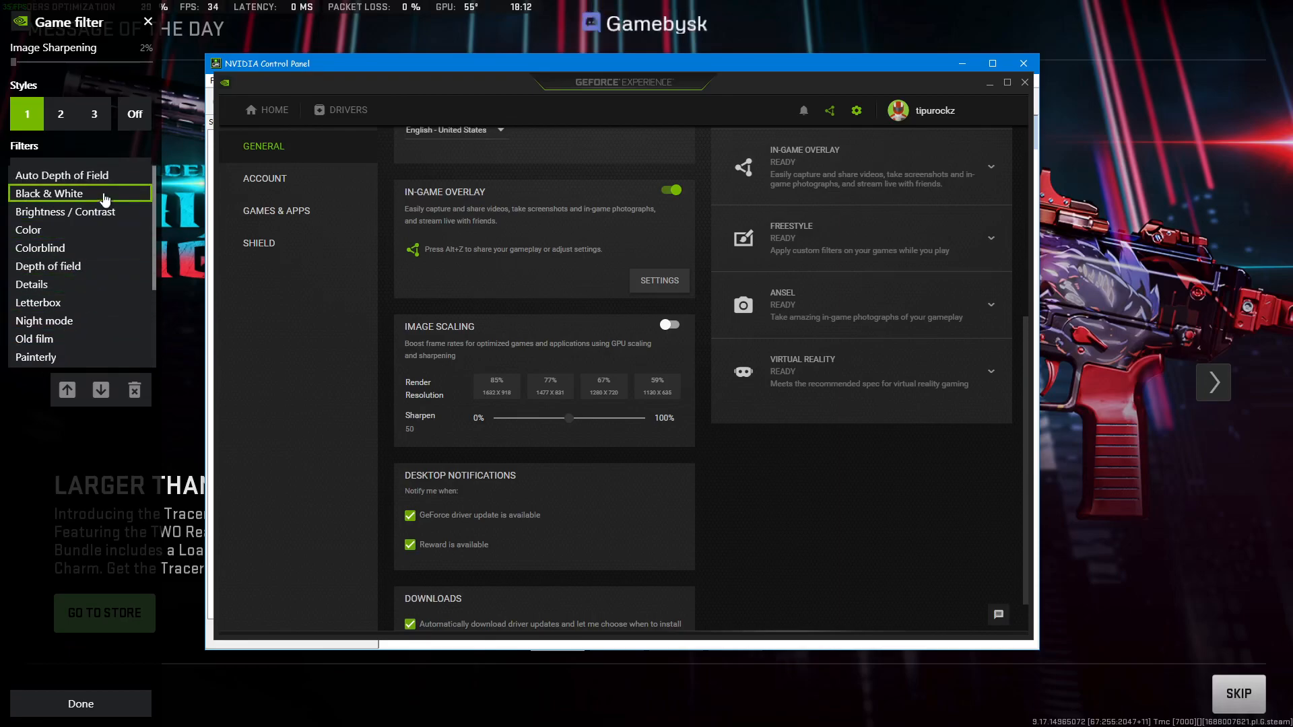
left_click(98, 284)
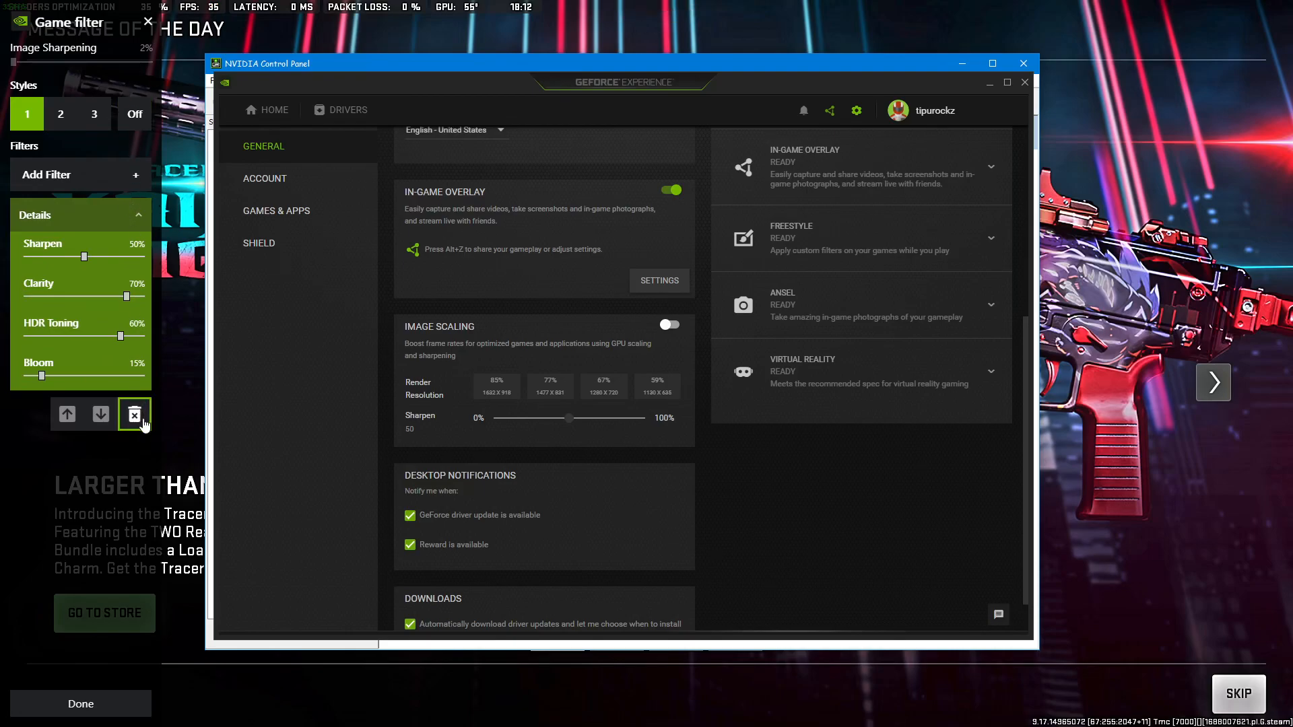
Remove the Details filter and close both the Game filter and the overlay.
left_click(134, 414)
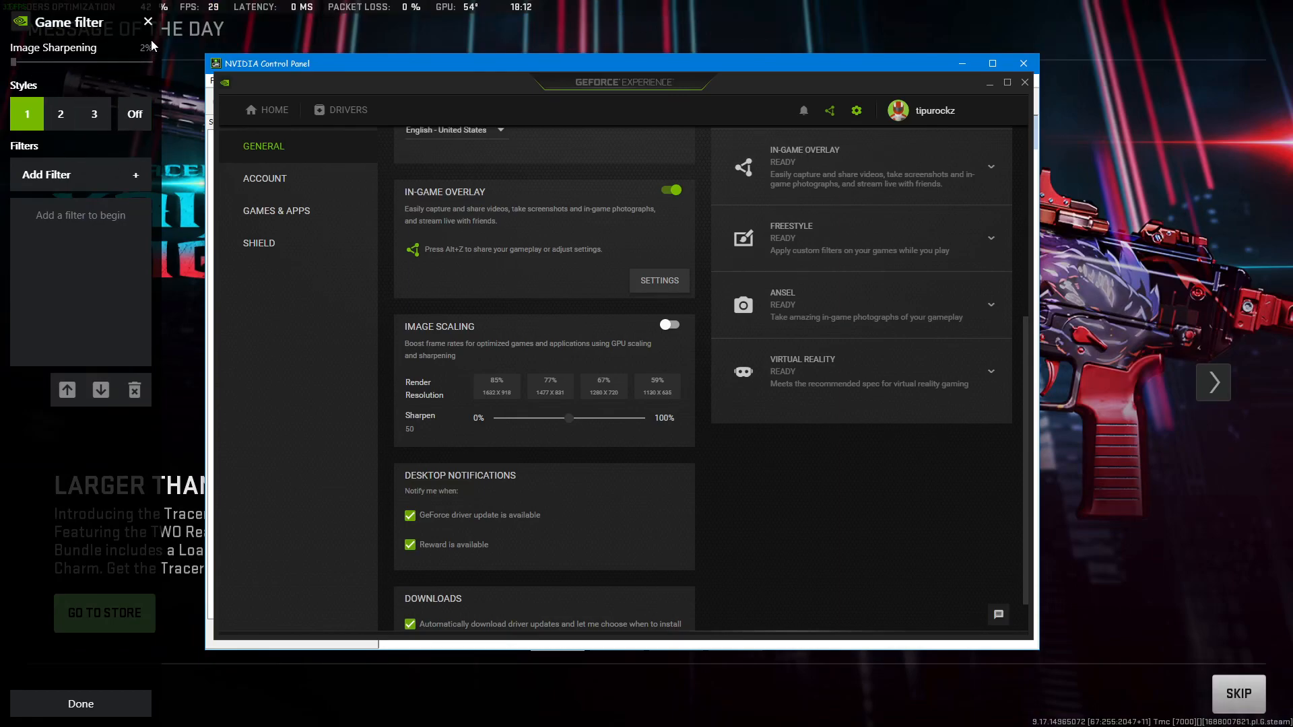
left_click(148, 22)
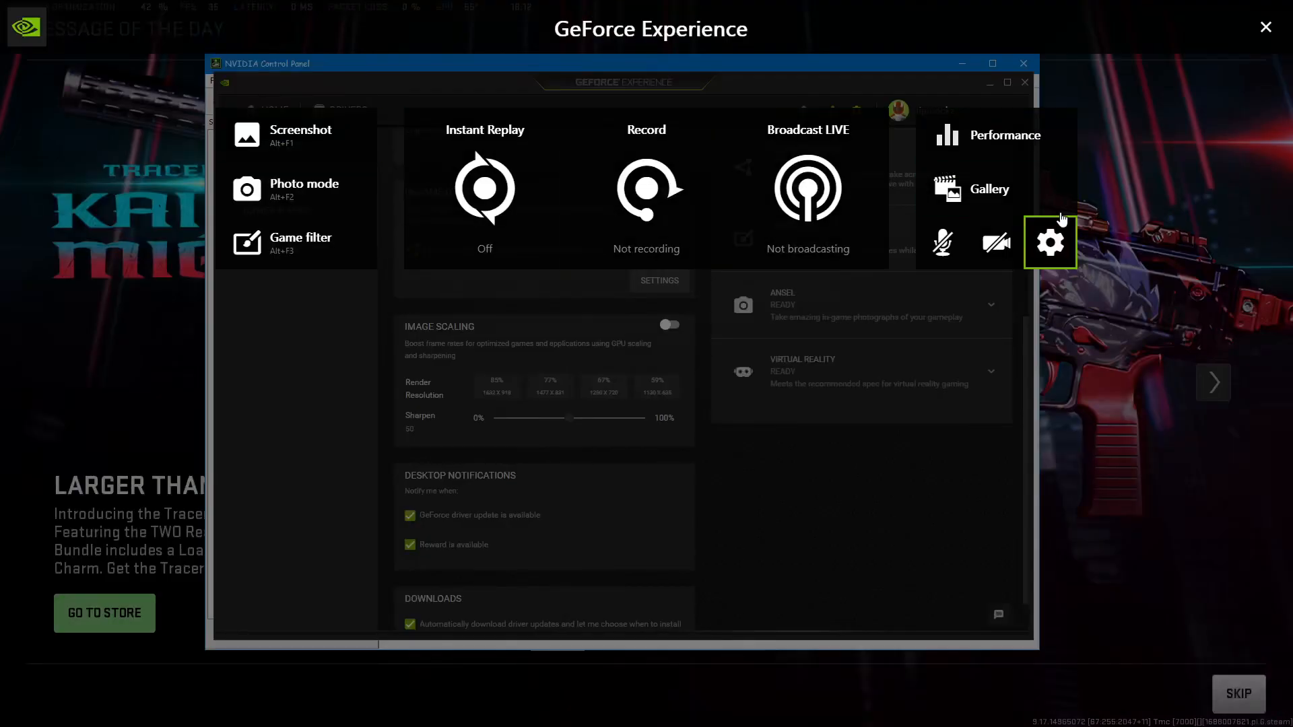
left_click(1265, 27)
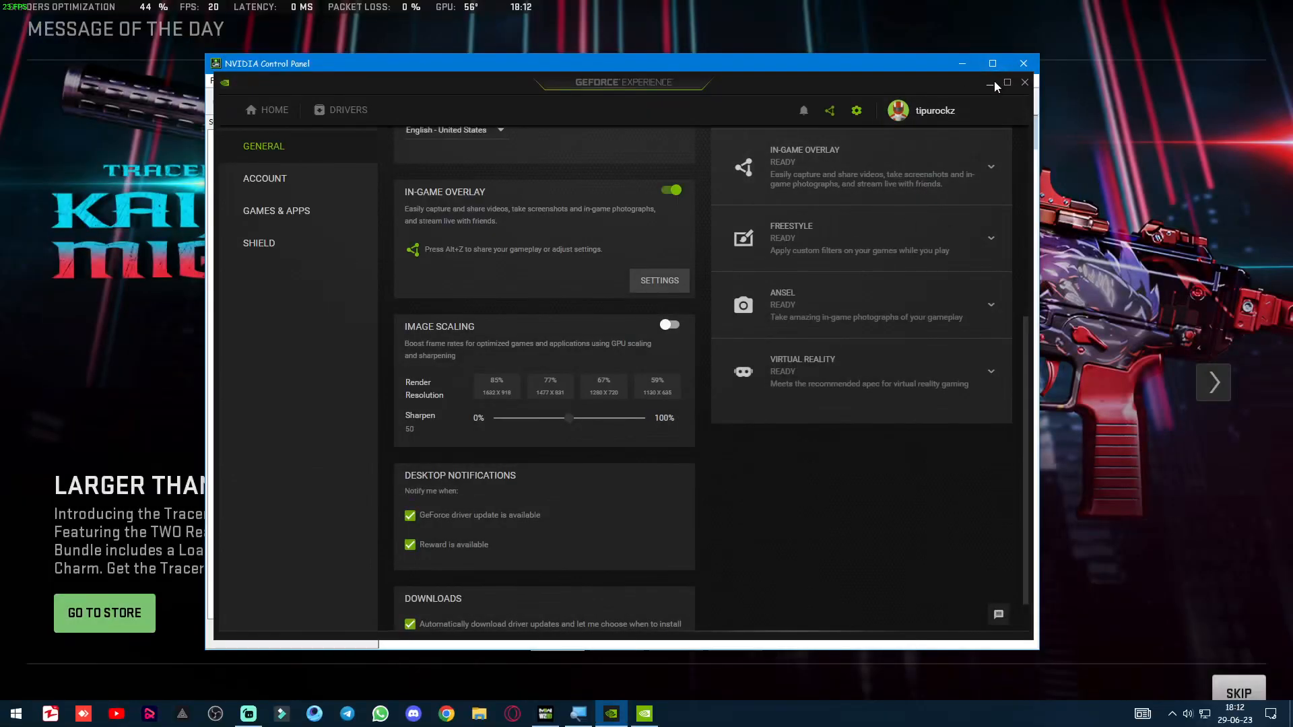
Minimize GeForce Experience, switch to NVIDIA Control Panel and open the Program Settings under Manage 3D settings.
left_click(651, 718)
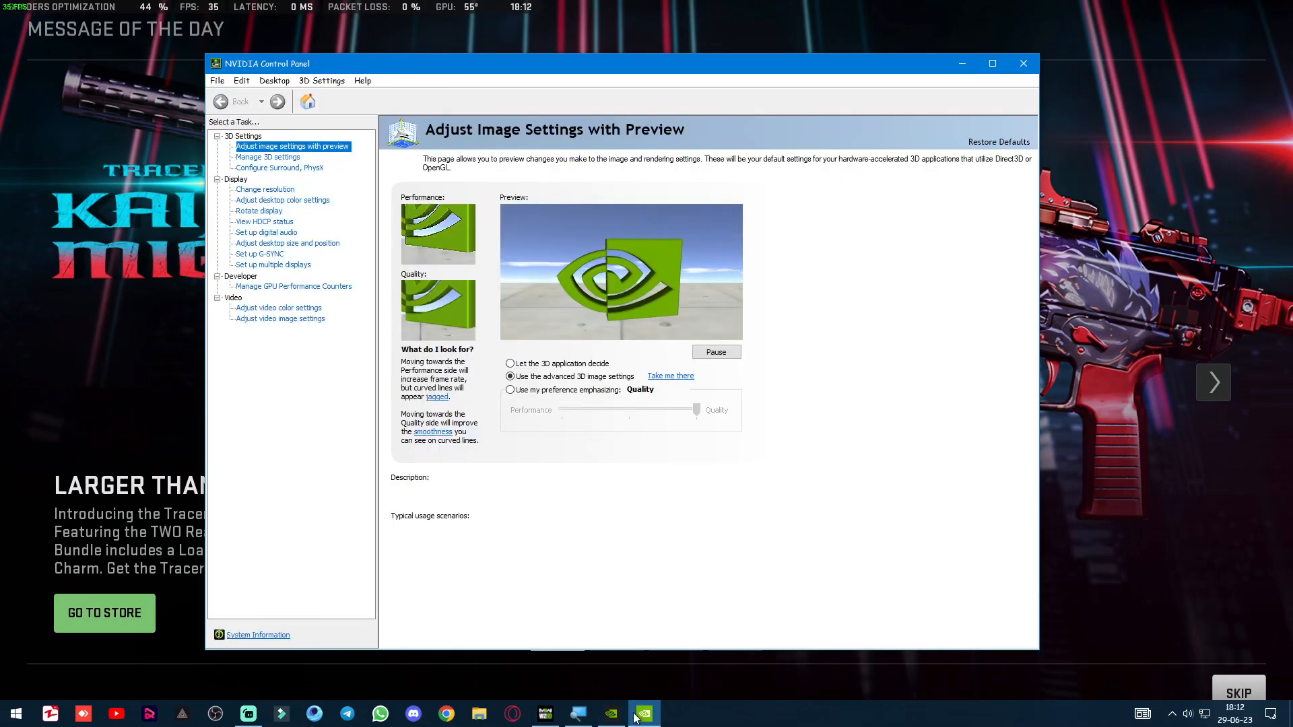
left_click(614, 716)
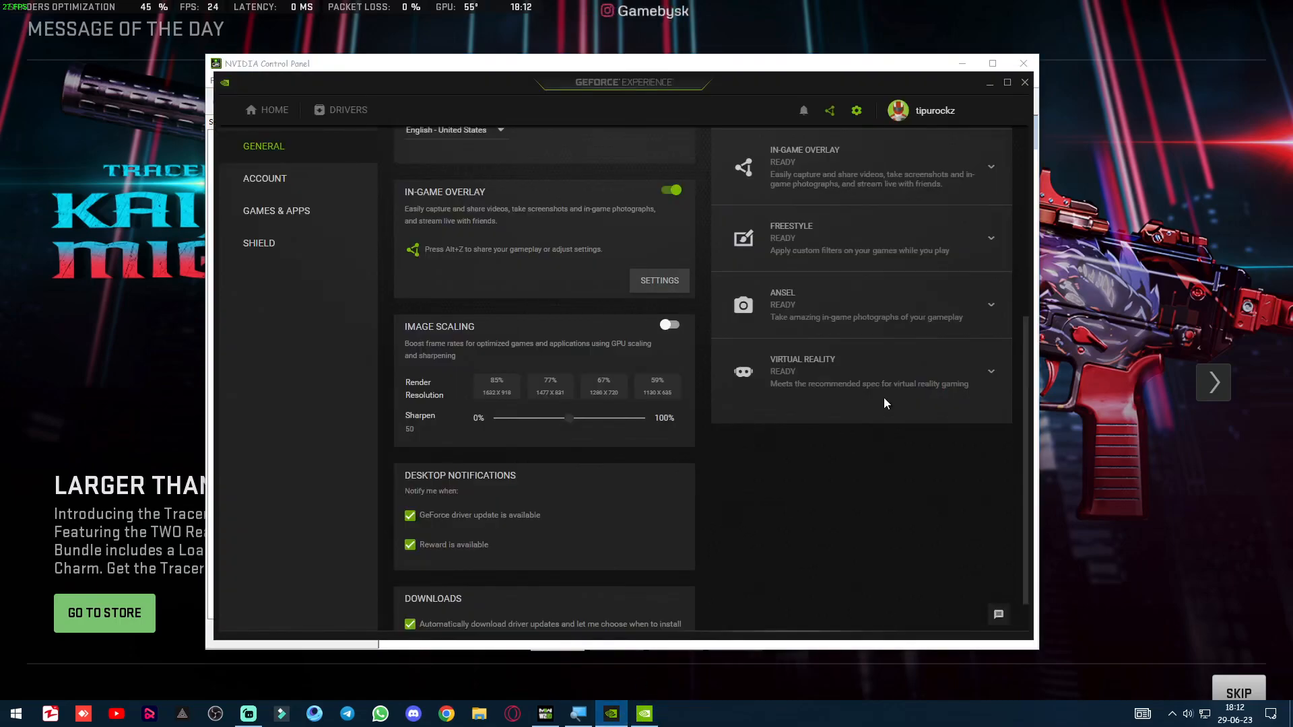
left_click(989, 83)
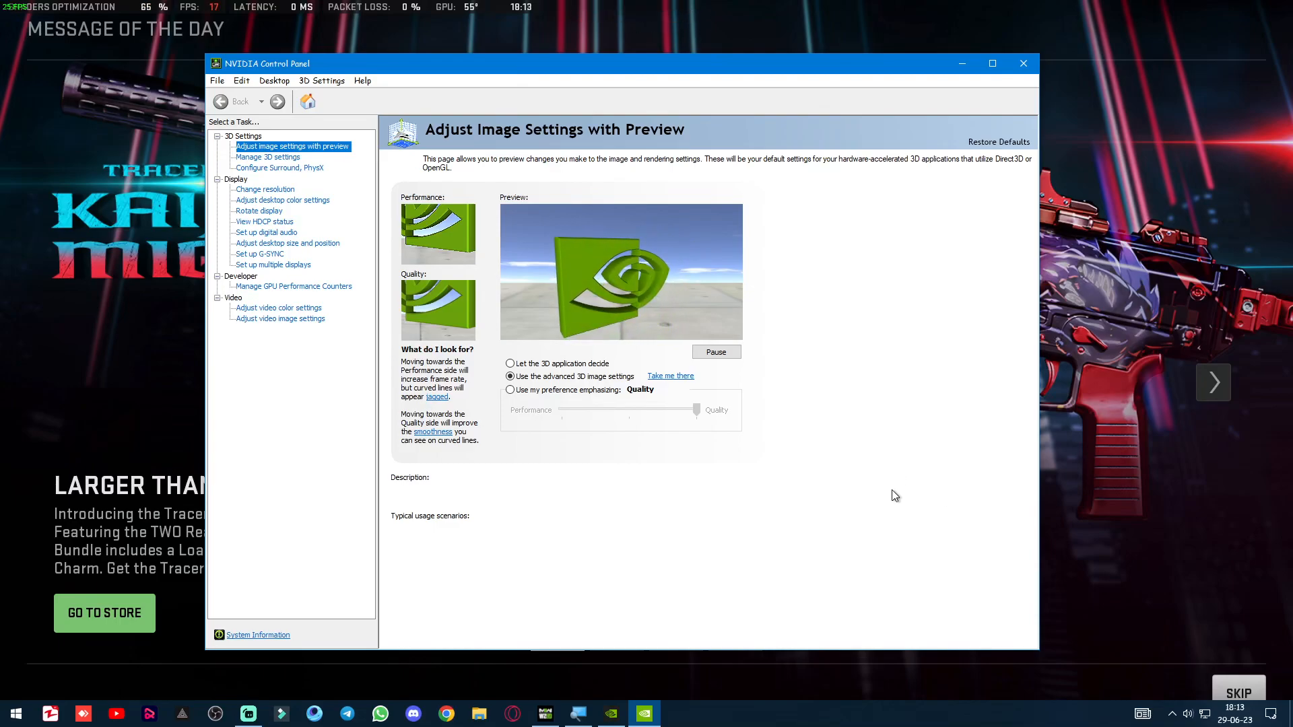
left_click(281, 159)
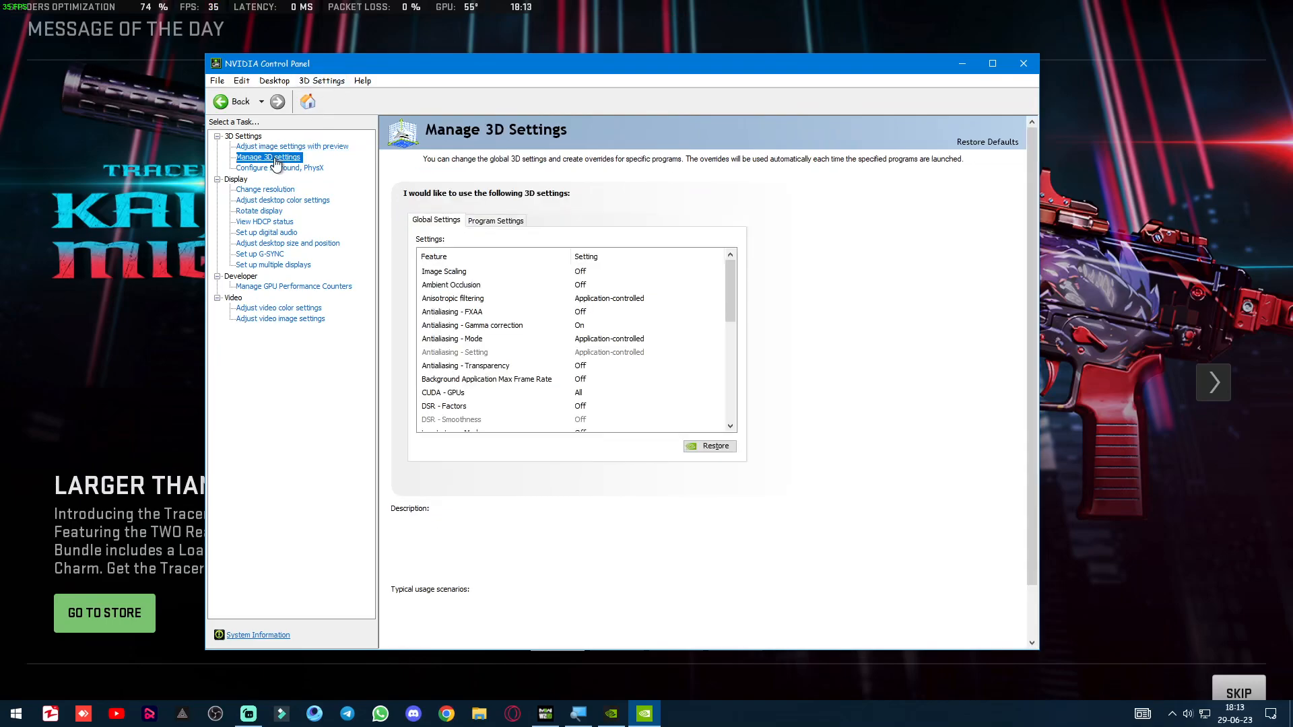
left_click(485, 223)
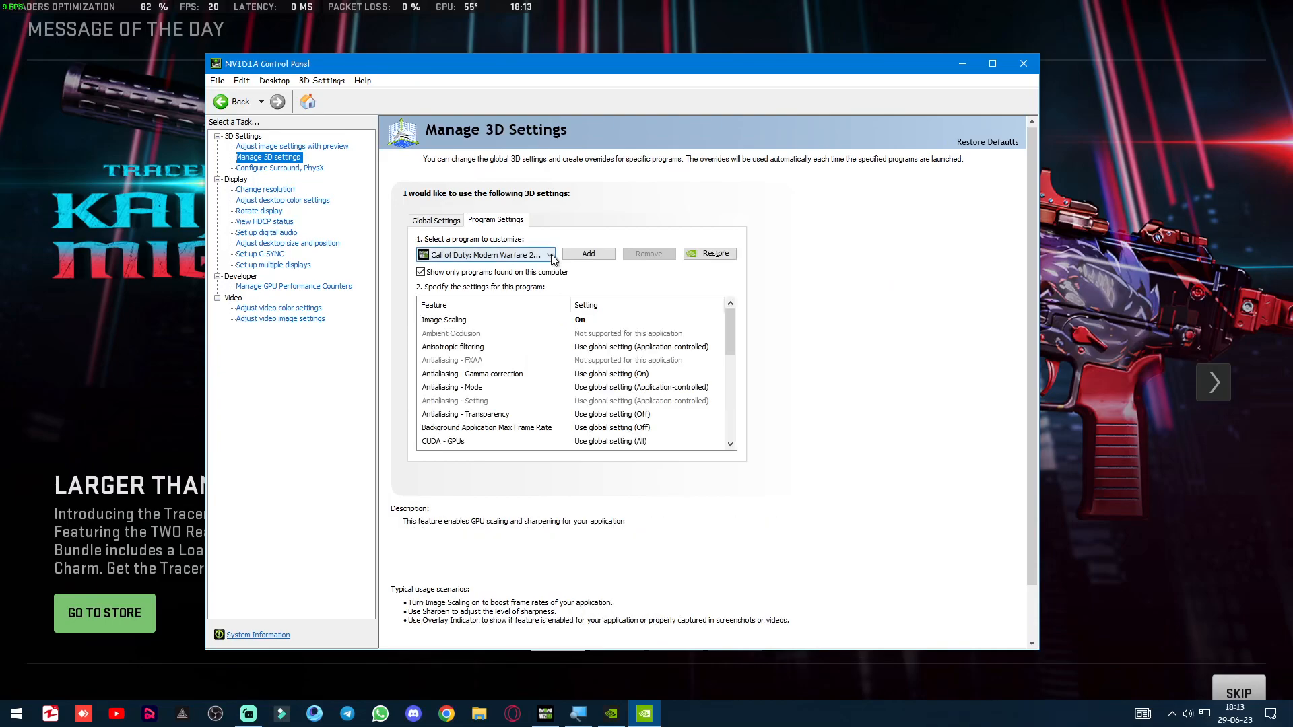
Look through the programs available for customization for Call of Duty: Modern Warfare 2 (2022) (cod.exe), keeping the current selection.
left_click(551, 256)
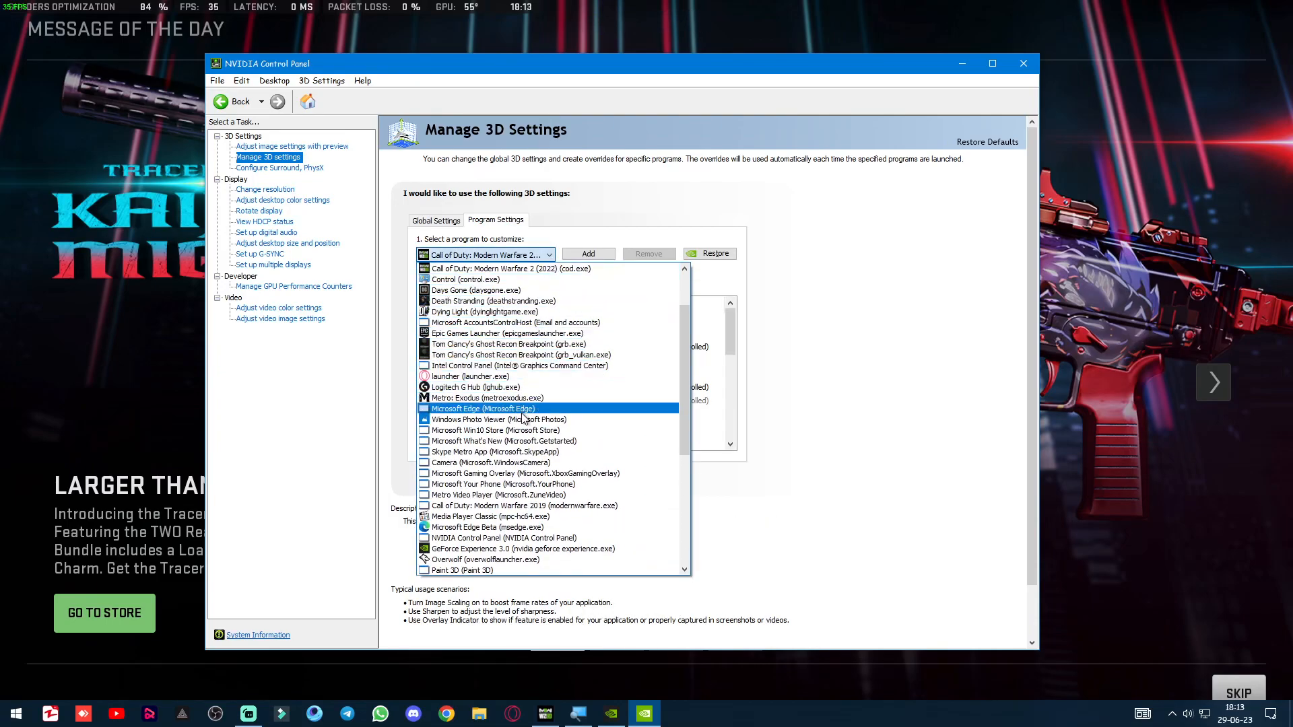
scroll(539, 471, "down", 7)
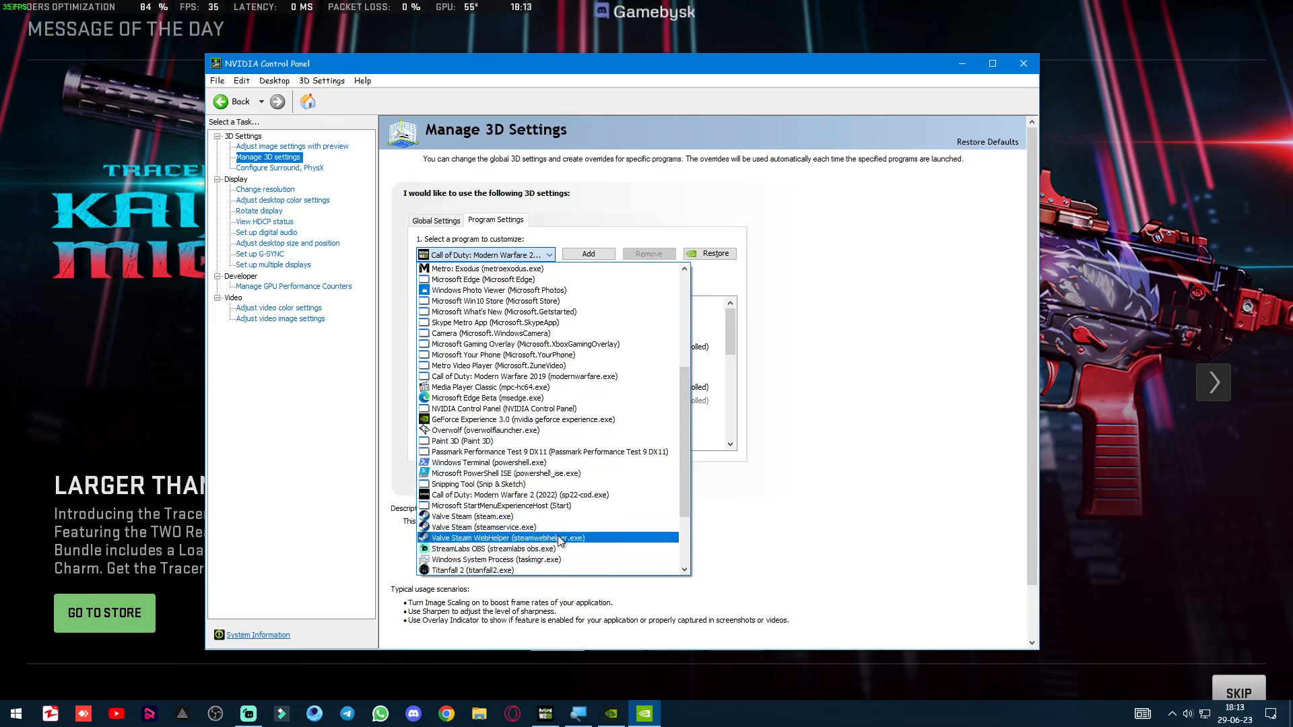
scroll(572, 344, "up", 9)
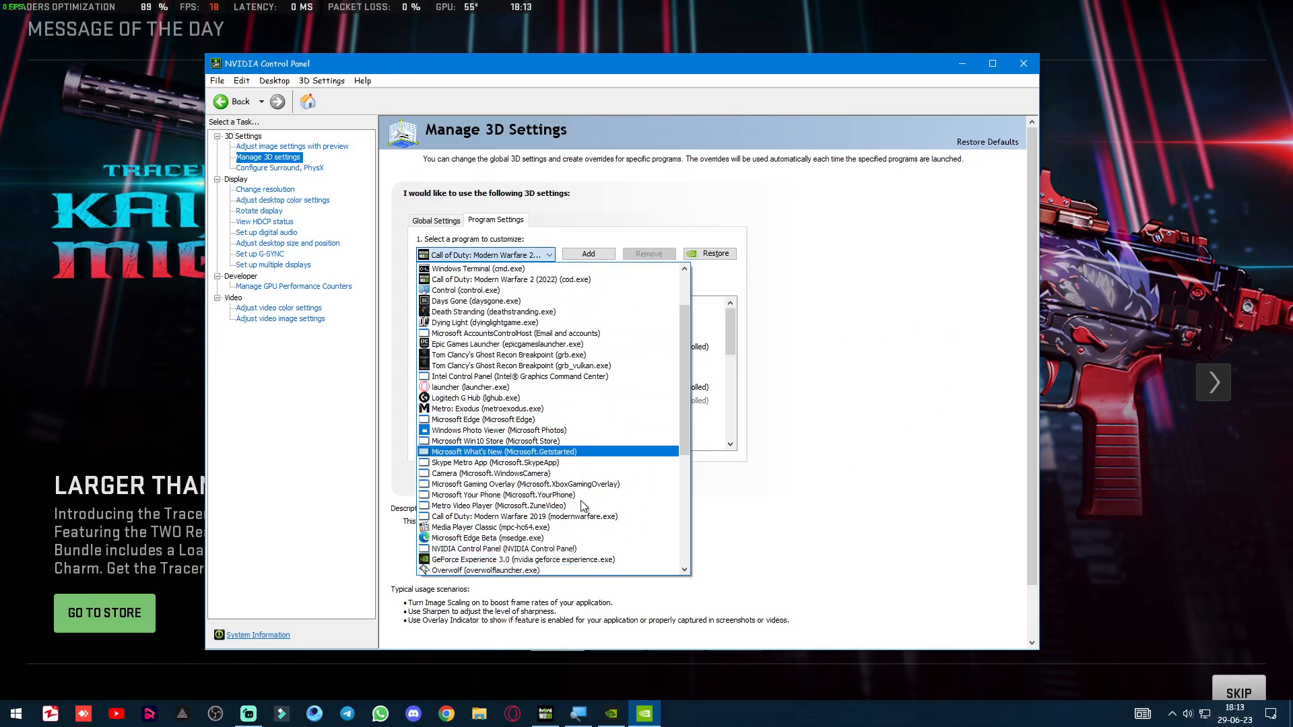
scroll(551, 539, "down", 9)
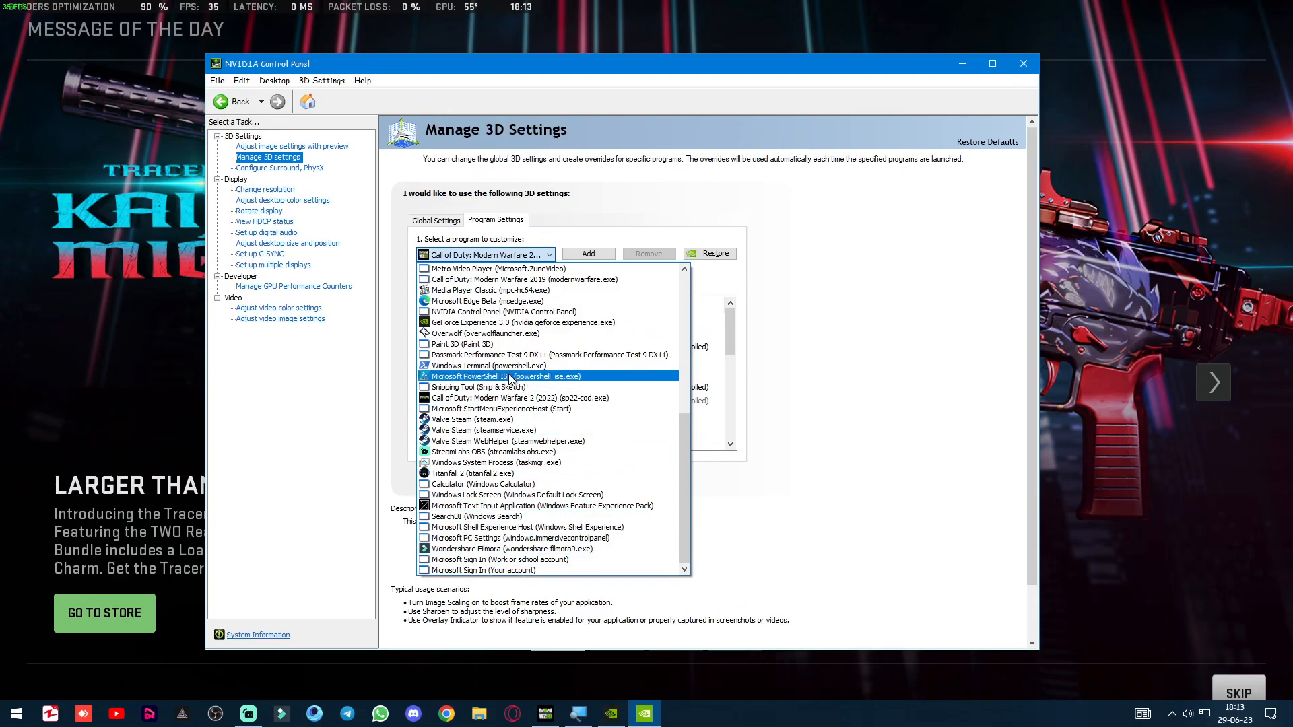
scroll(552, 410, "up", 2)
scroll(552, 407, "up", 8)
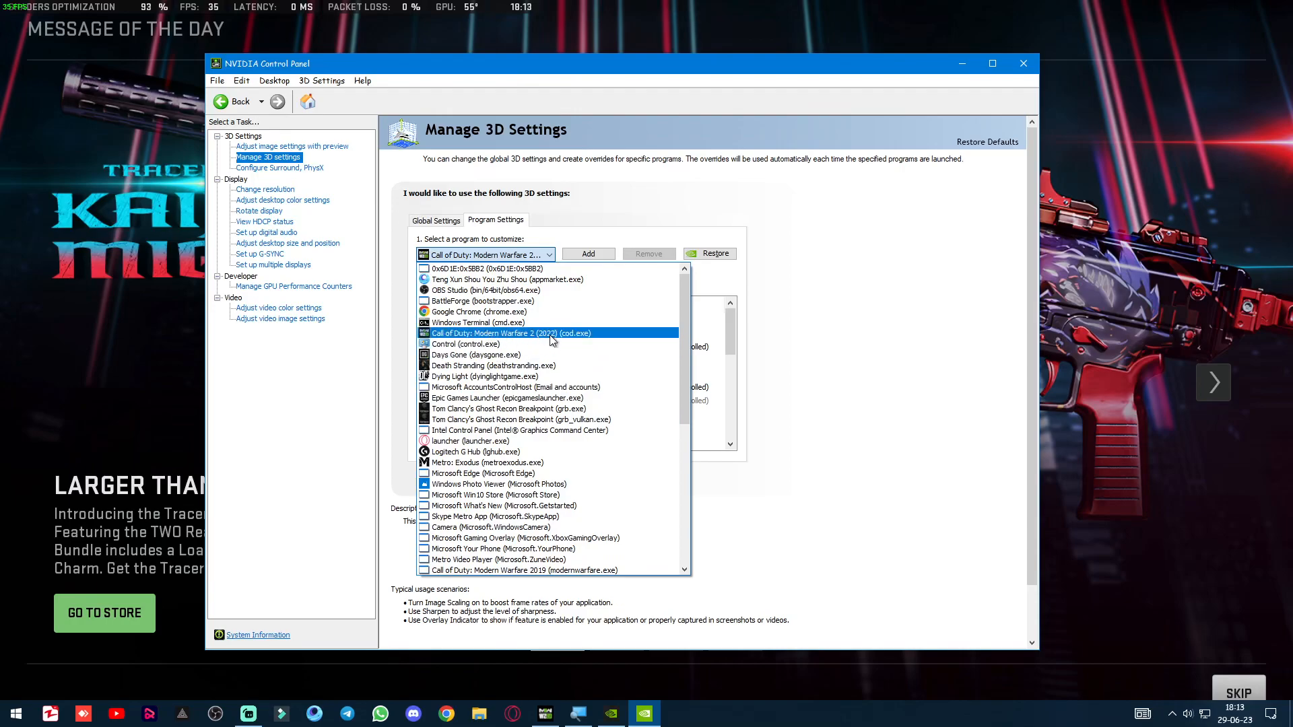
left_click(877, 309)
left_click(551, 254)
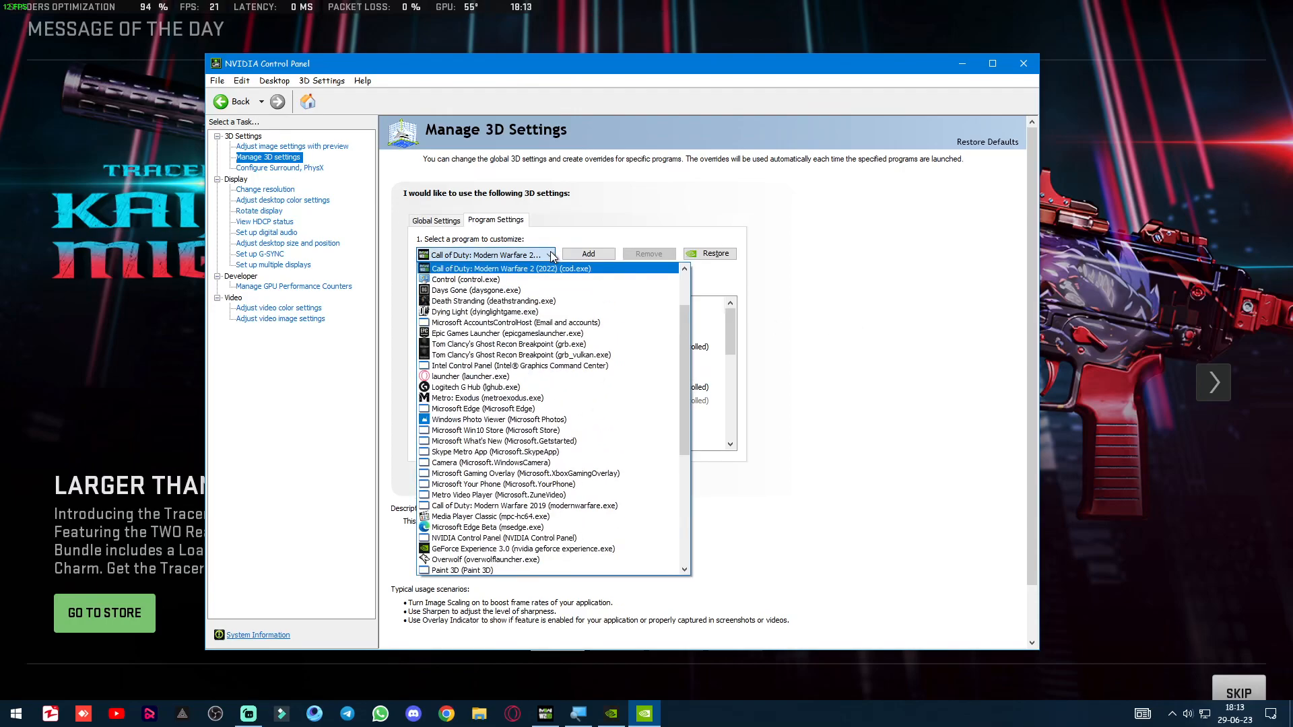
scroll(574, 271, "up", 2)
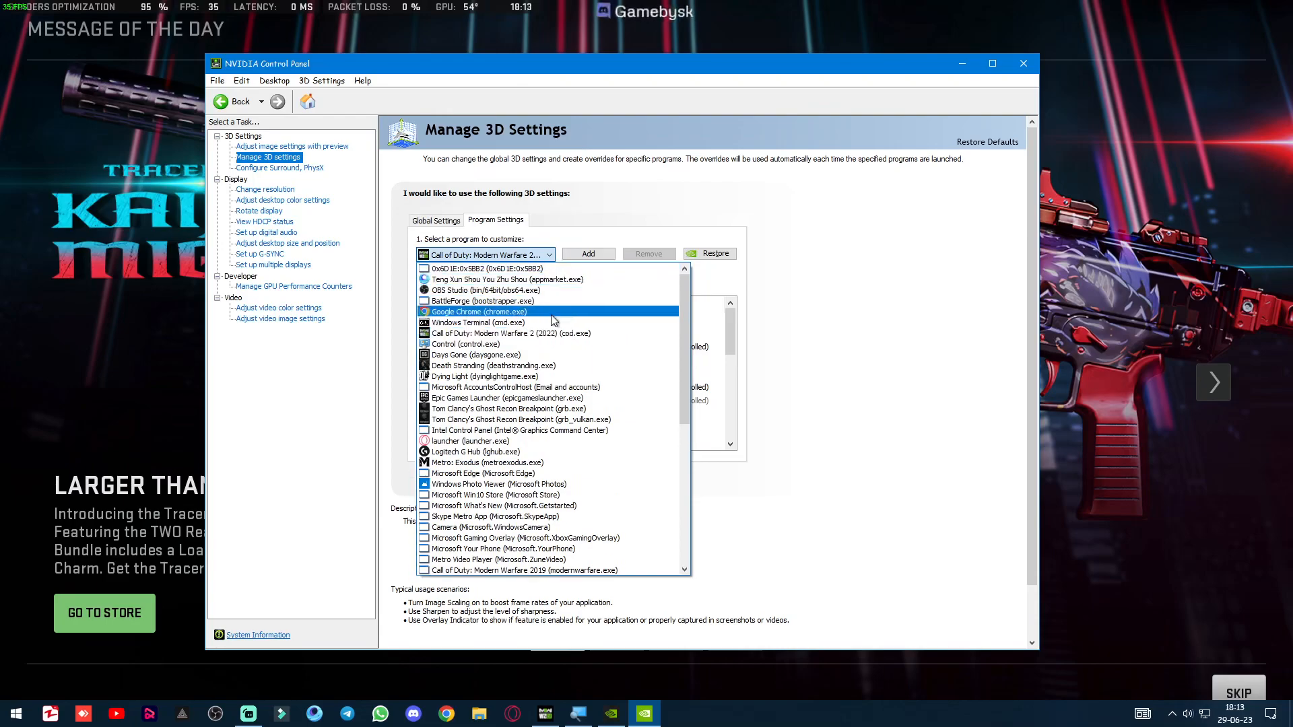
left_click(922, 210)
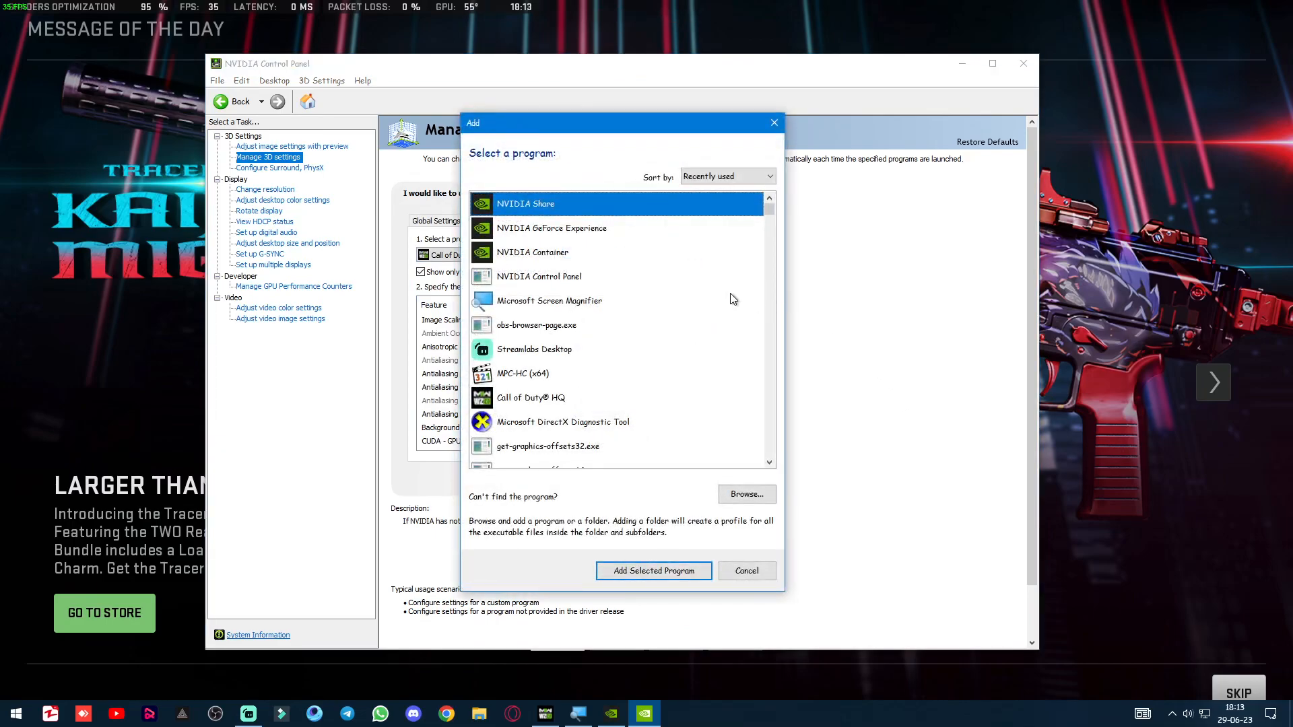
Look through the recently used programs to add, browse to the Steam folder in Program Files (x86) and enlarge the file browser.
scroll(572, 313, "down", 3)
scroll(573, 323, "up", 2)
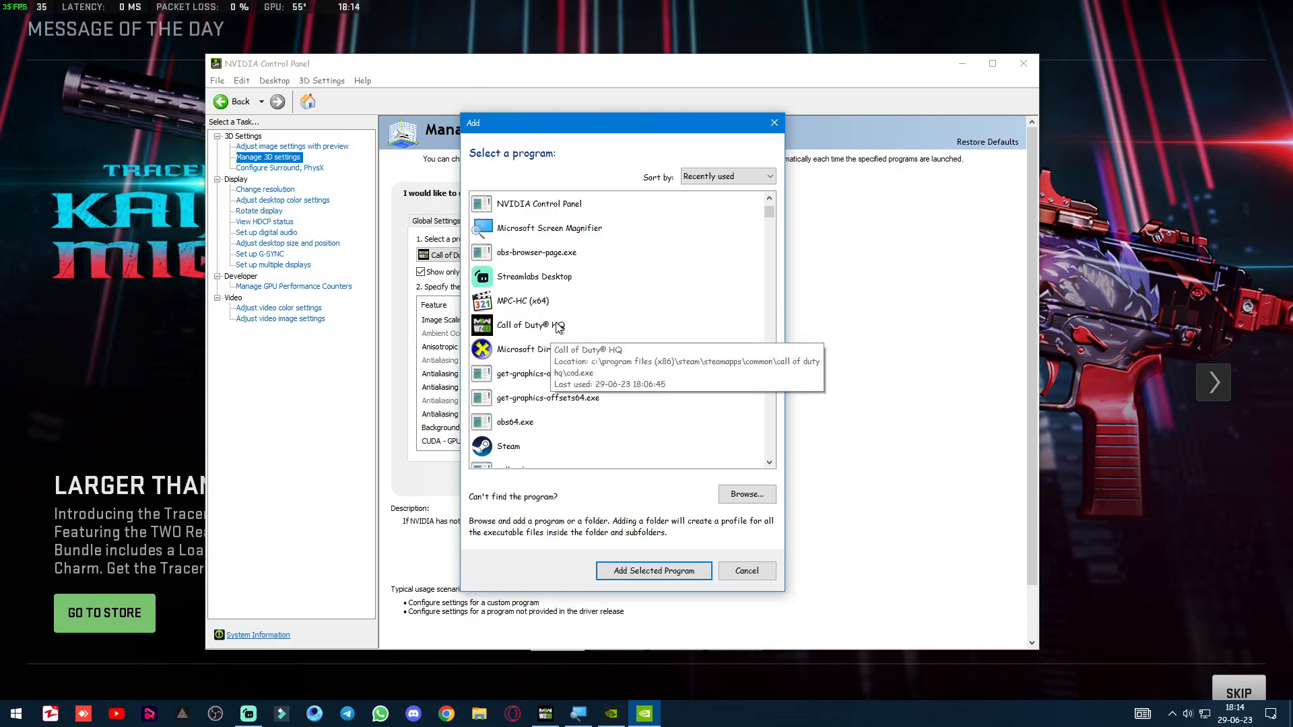
left_click(765, 500)
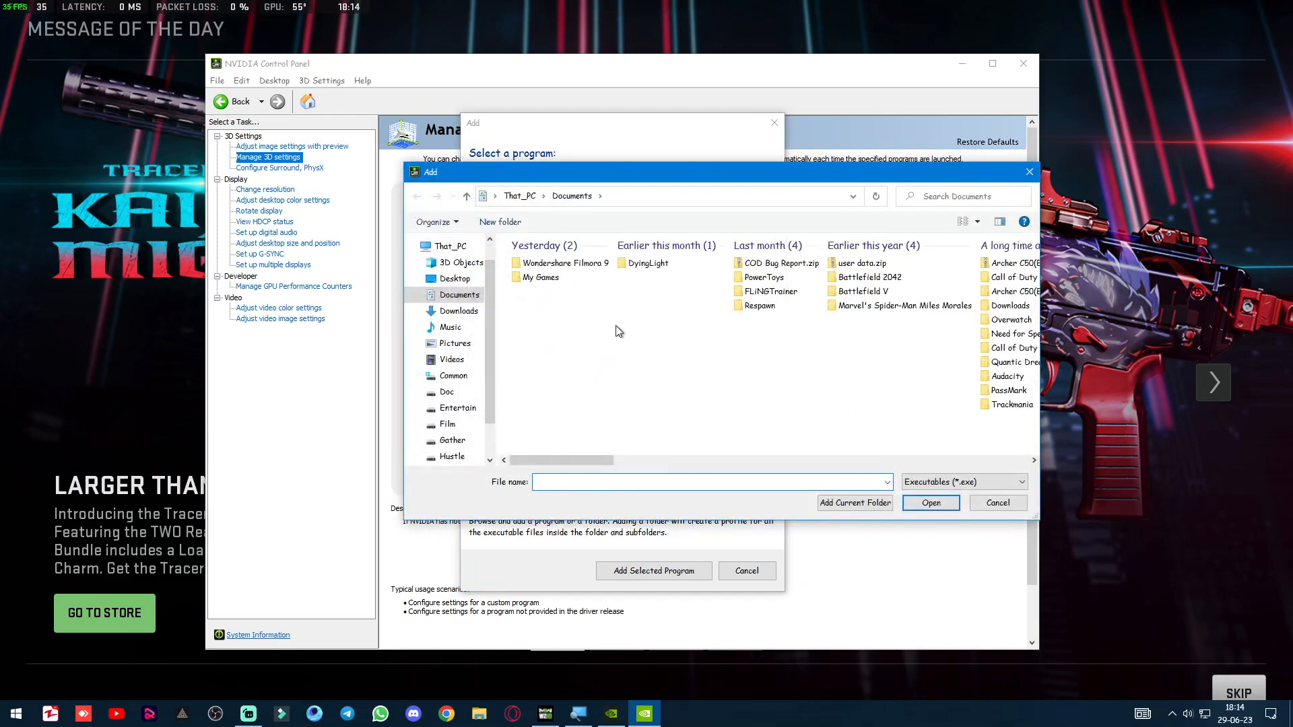
left_click(480, 378)
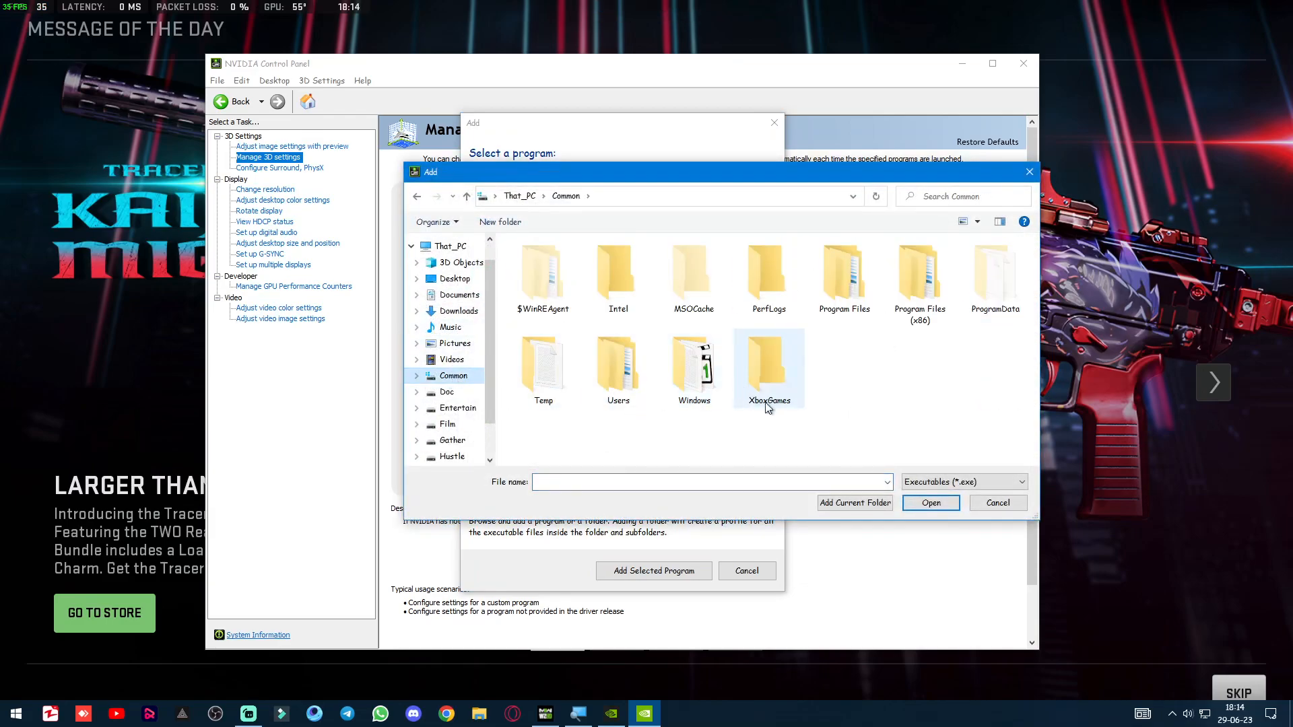
double_click(912, 284)
scroll(774, 436, "down", 3)
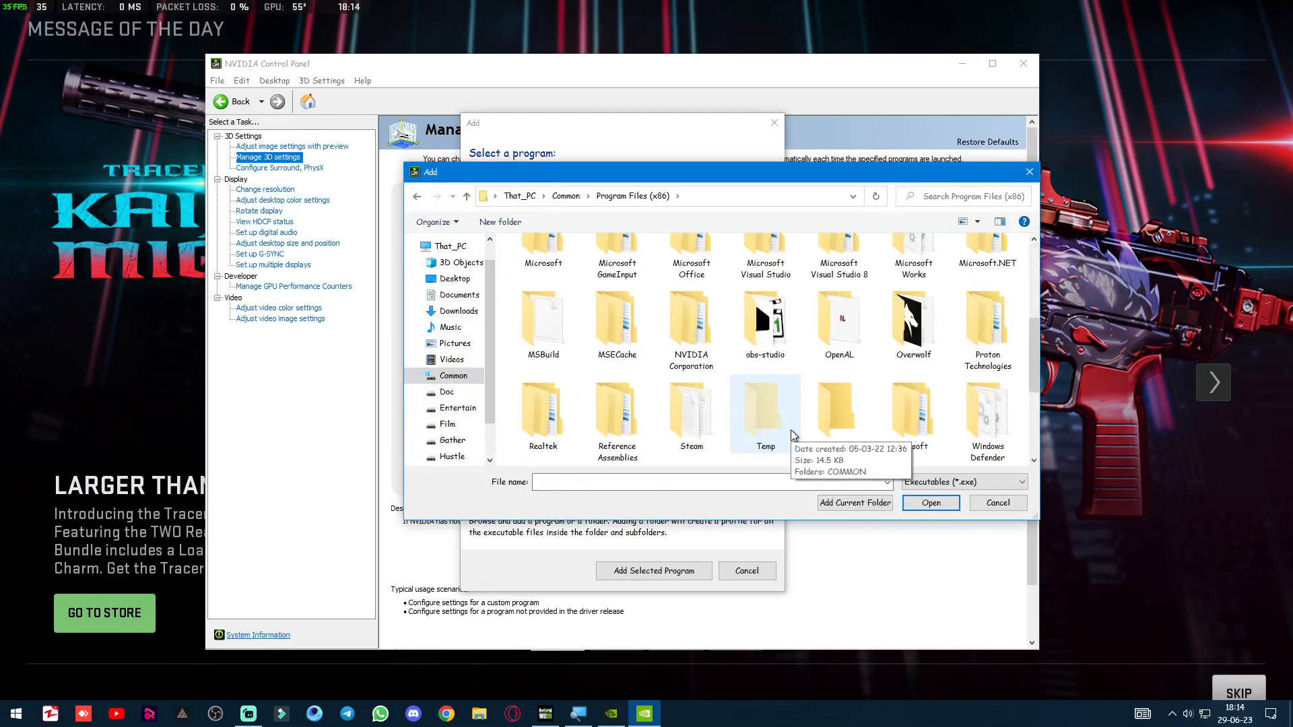
double_click(692, 421)
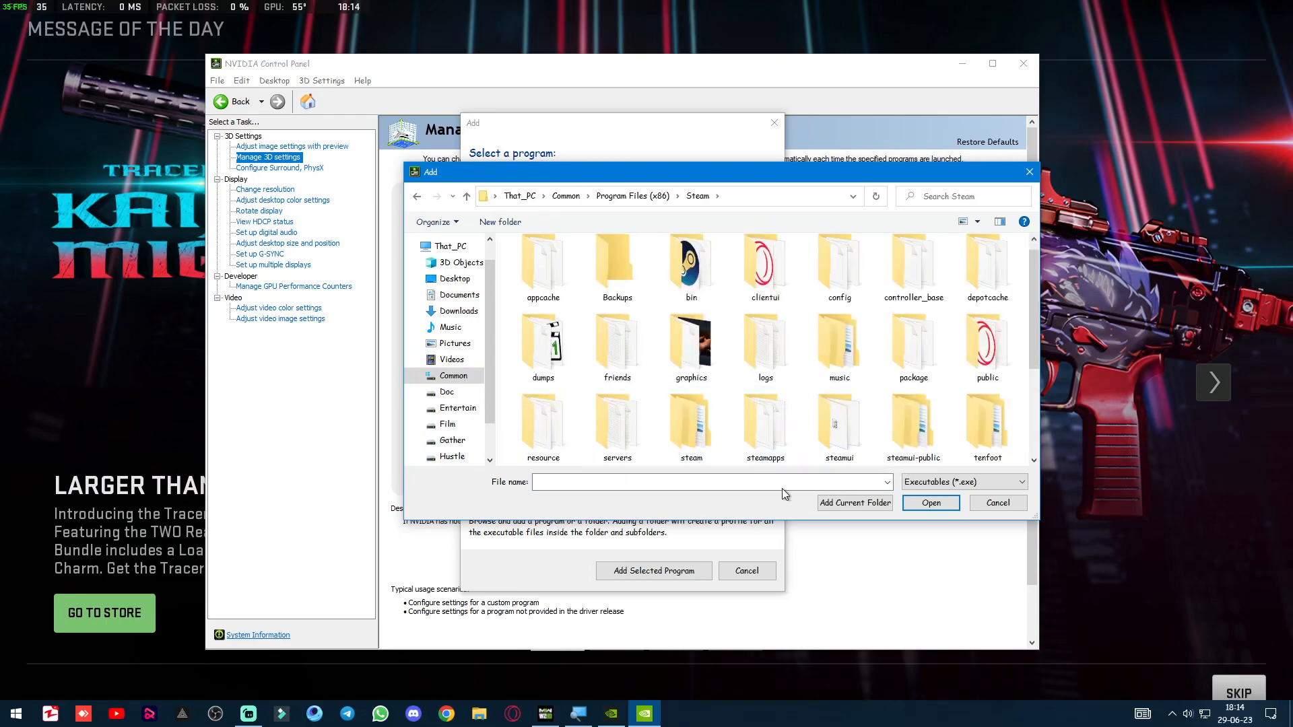
left_click_drag(1035, 517, 1102, 662)
left_click_drag(879, 181, 895, 121)
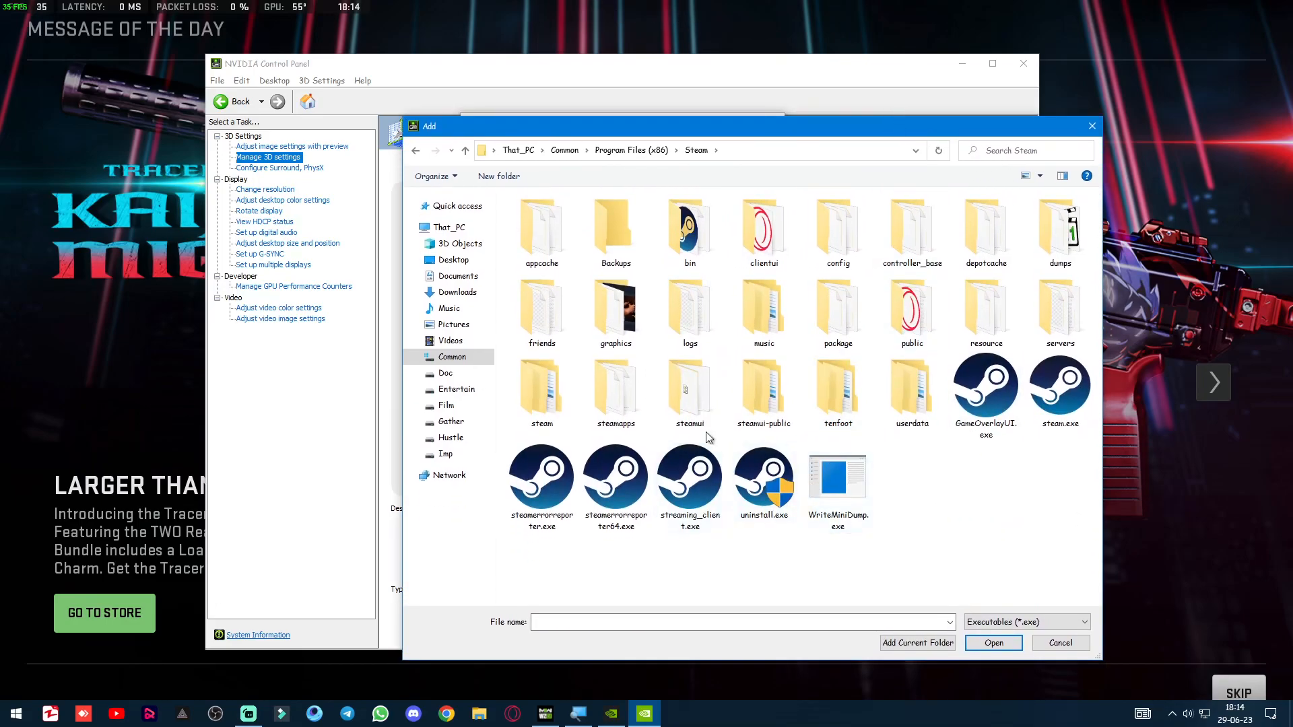
Select cod.exe in the steamapps\common\Call of Duty HQ folder, and cancel adding the program.
double_click(631, 400)
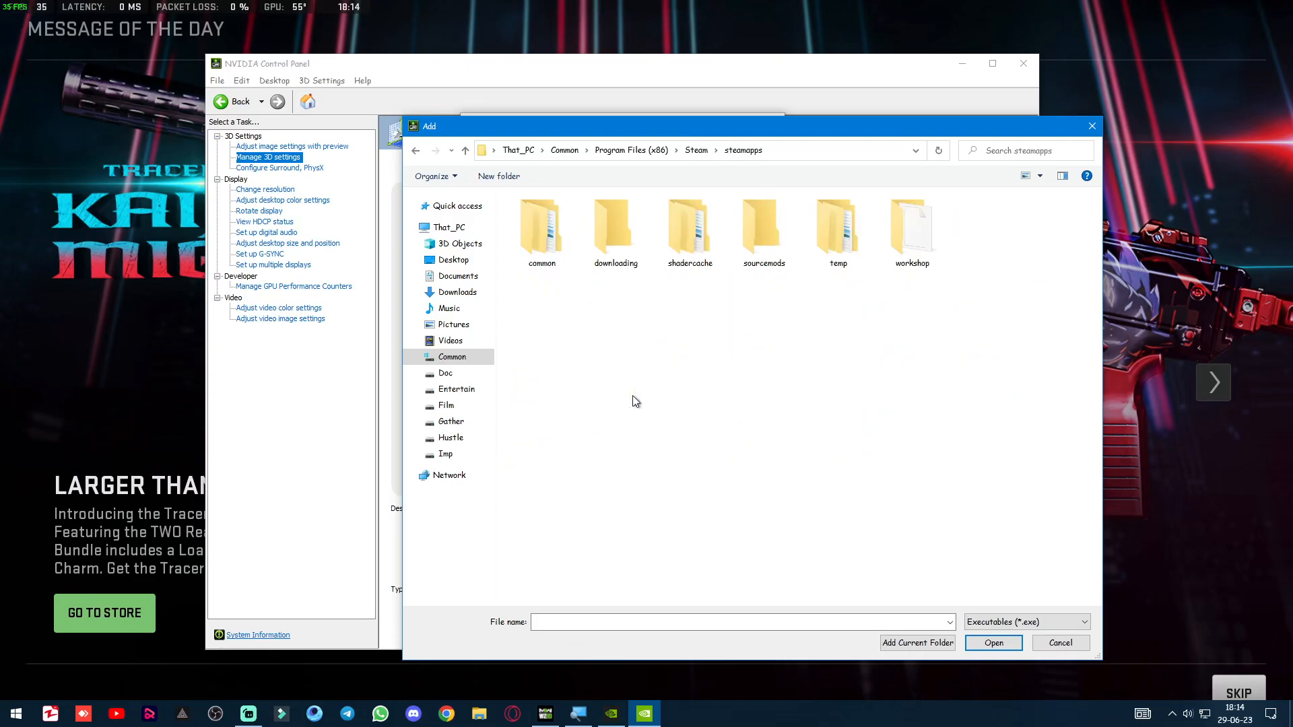
double_click(542, 232)
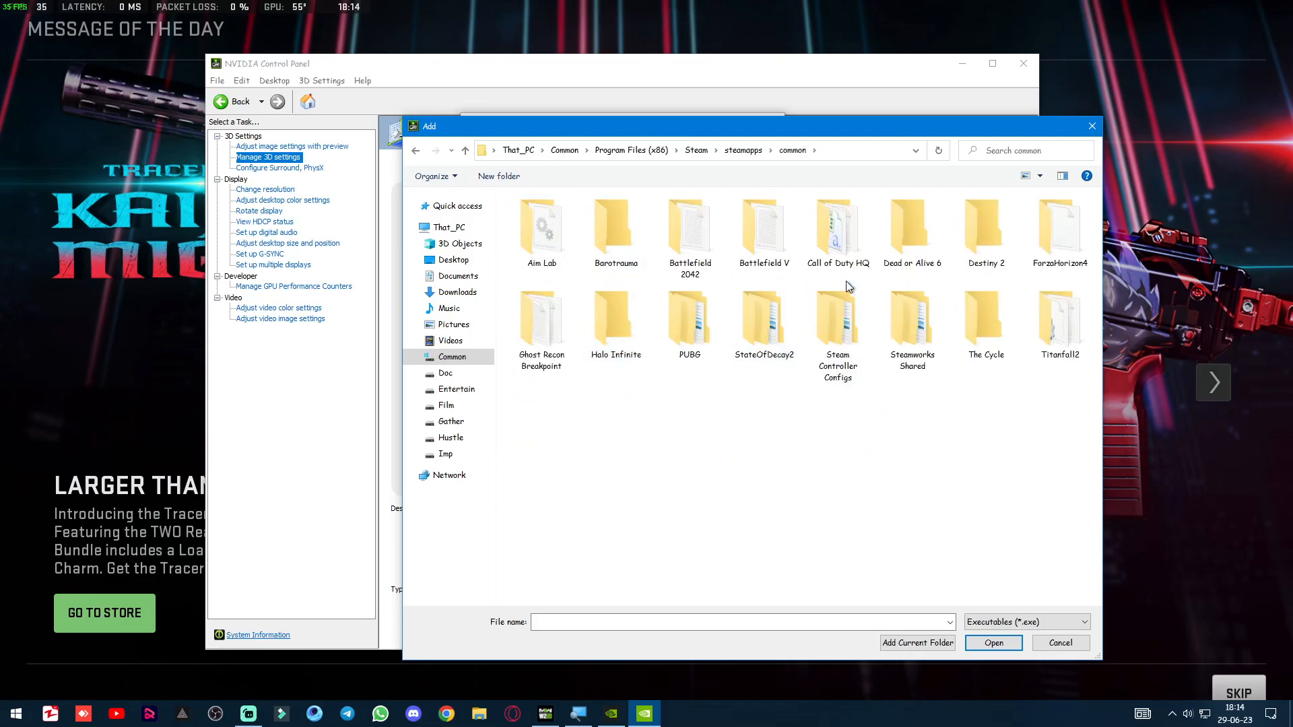
double_click(812, 257)
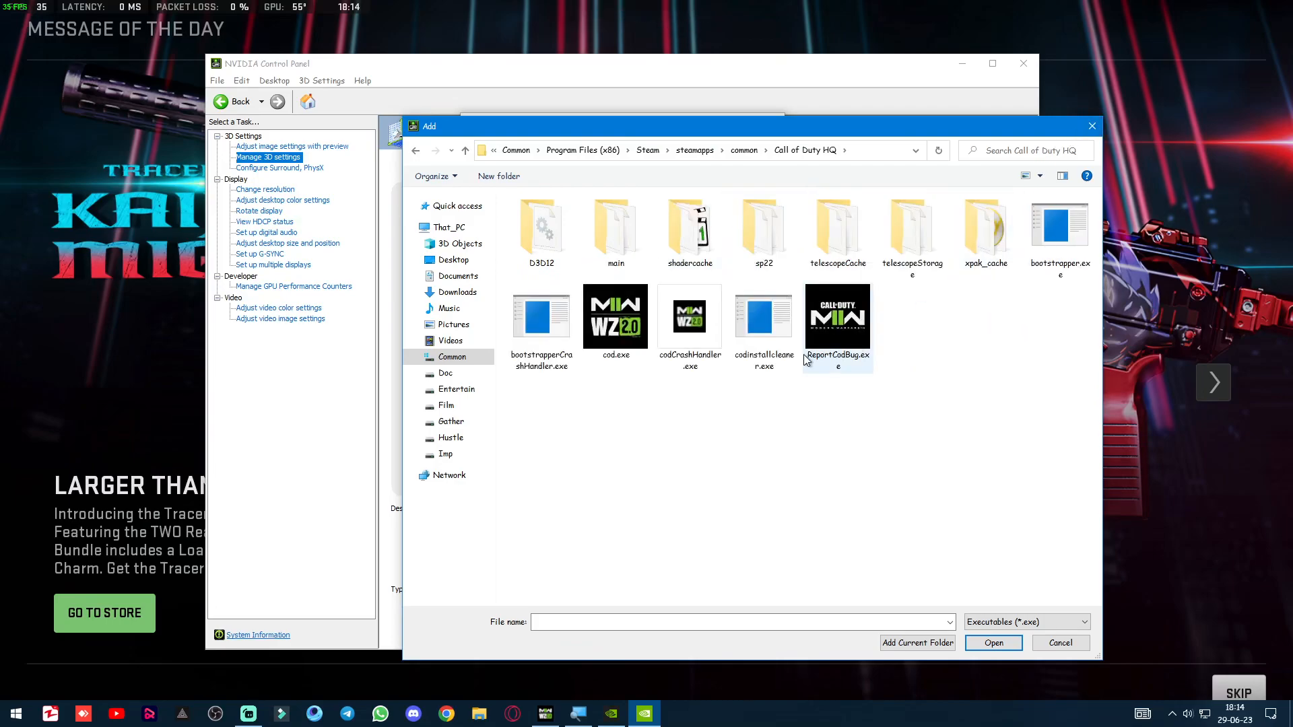
left_click(632, 346)
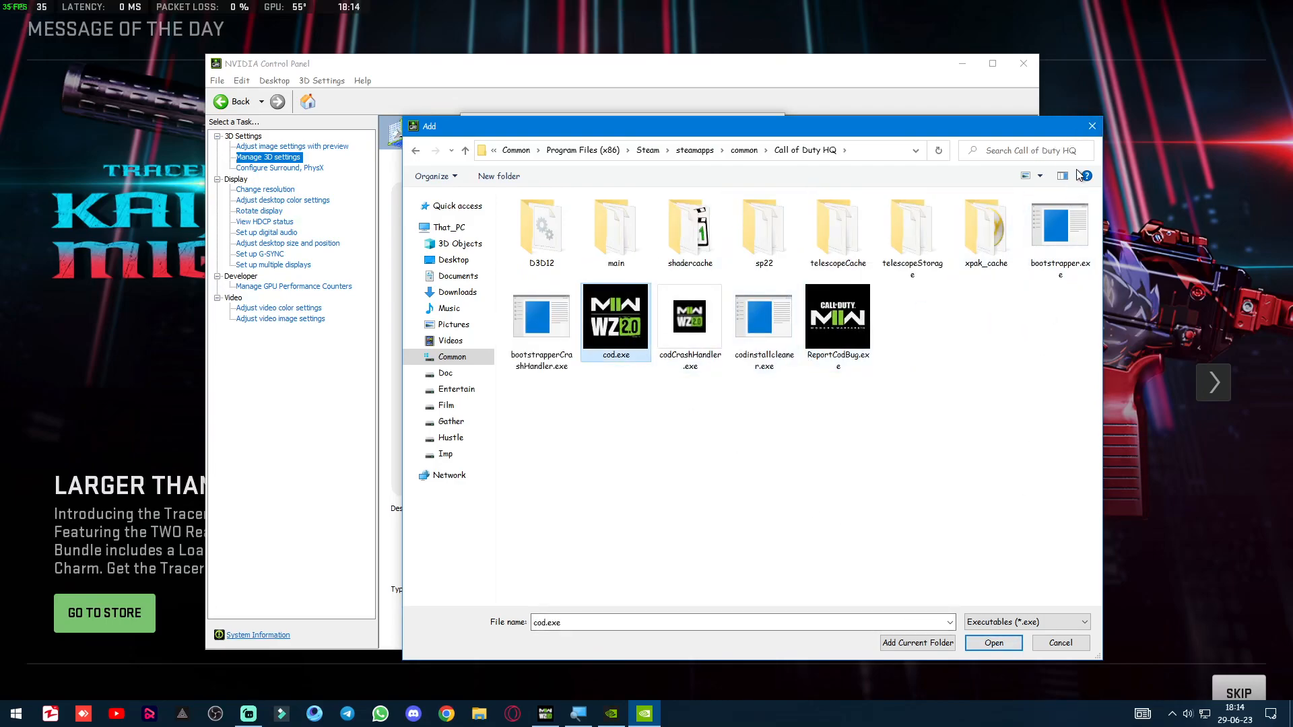
left_click(1092, 127)
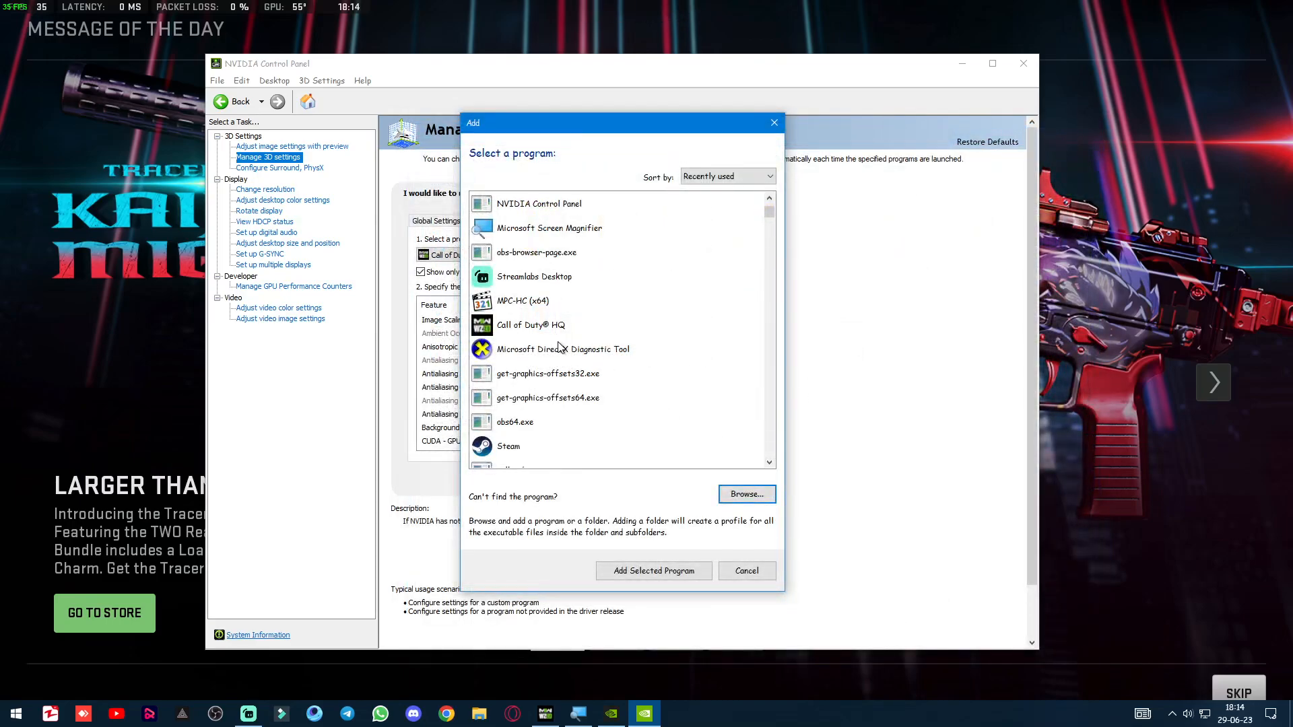
left_click(746, 571)
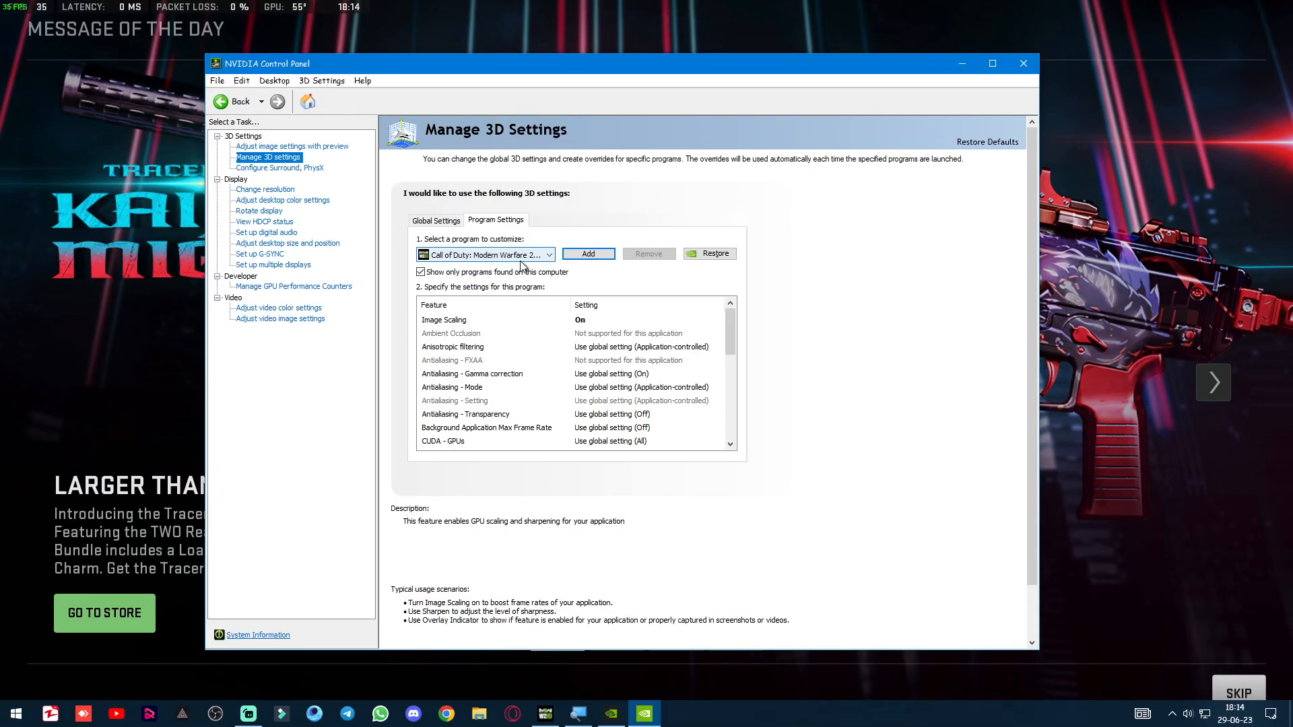
Look through the customizable programs and the recently used programs to add for Call of Duty entries, and cancel without adding any.
left_click(549, 258)
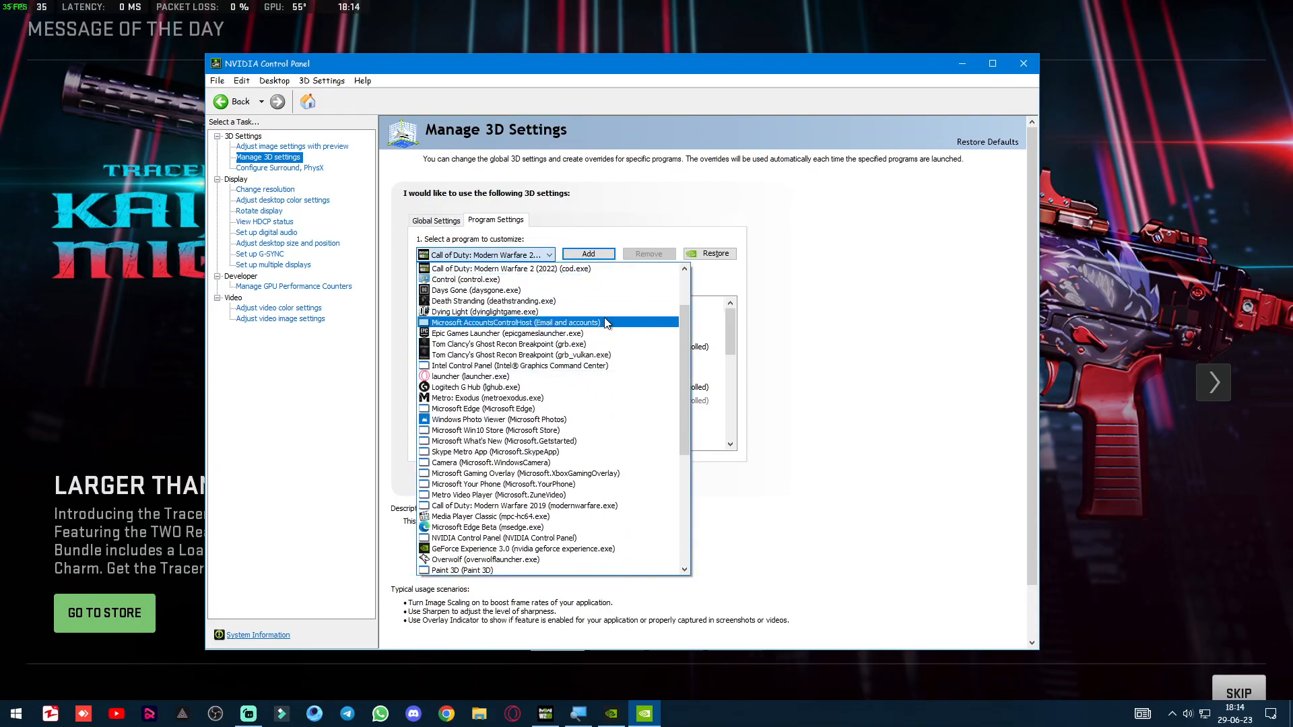
left_click(815, 200)
left_click(590, 255)
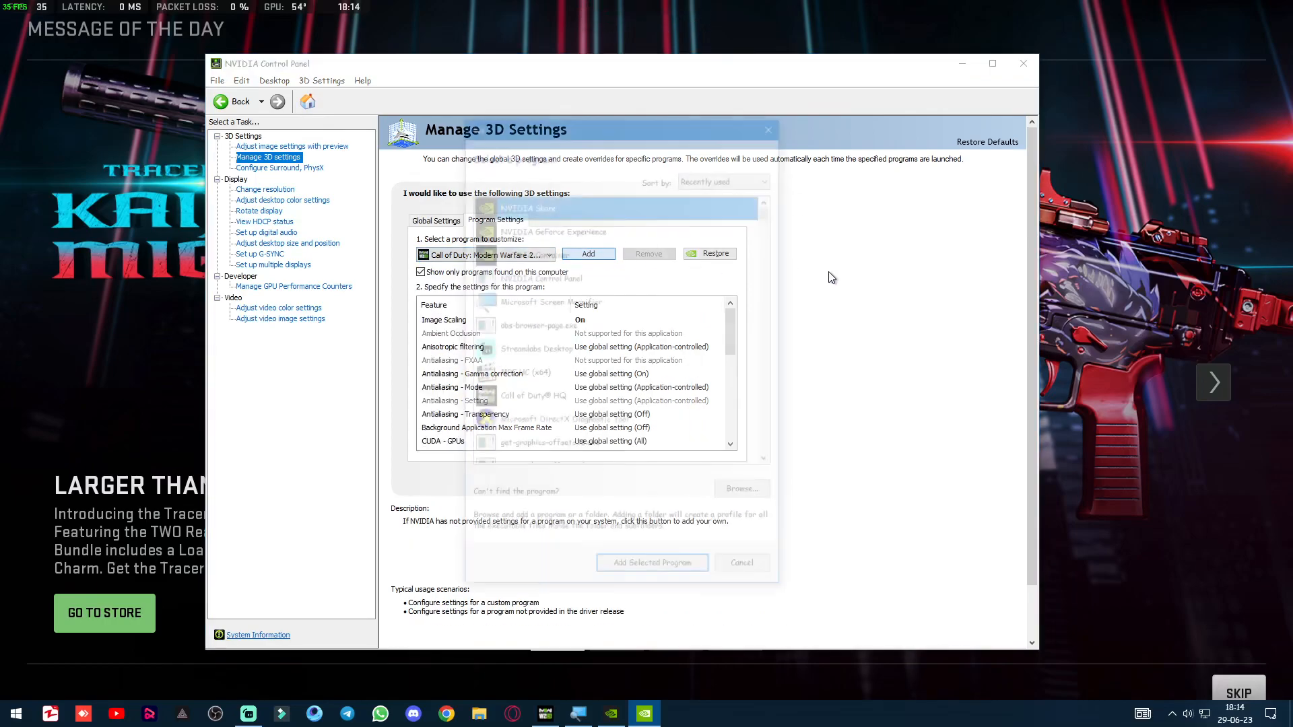
scroll(567, 402, "down", 1)
scroll(567, 402, "down", 1)
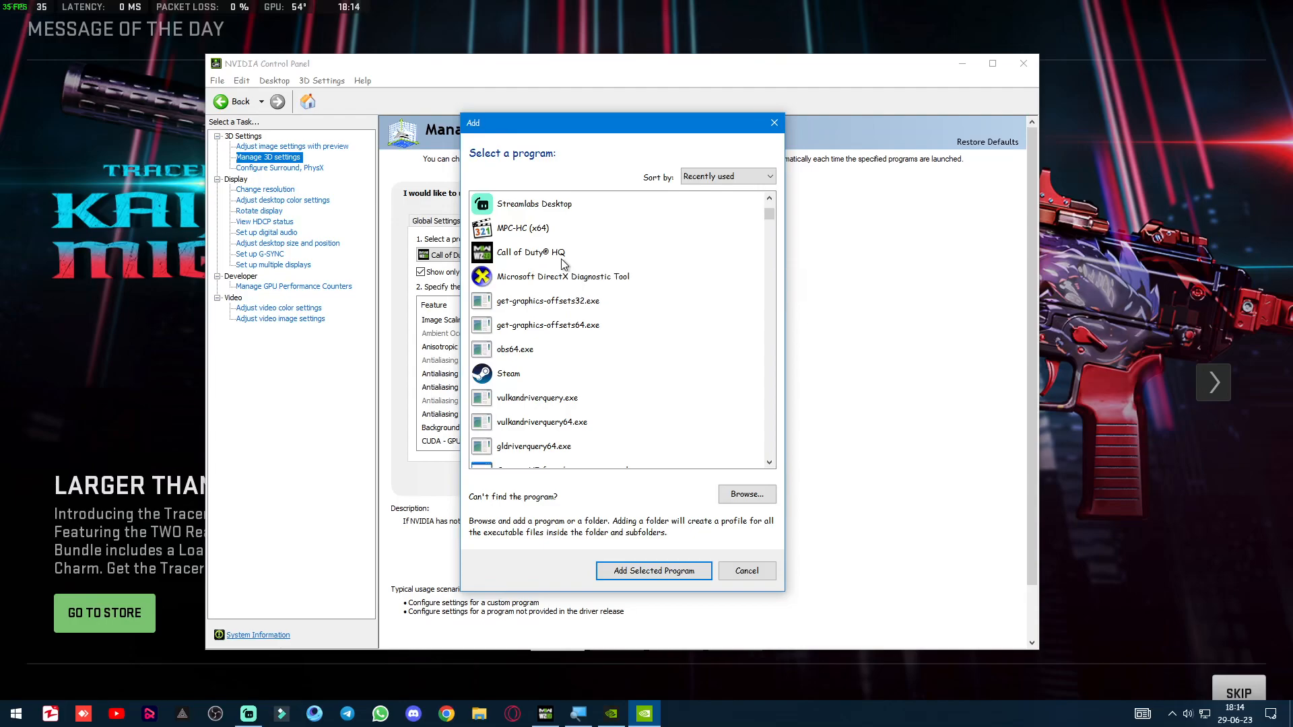
mouse_move(499, 264)
scroll(566, 323, "down", 3)
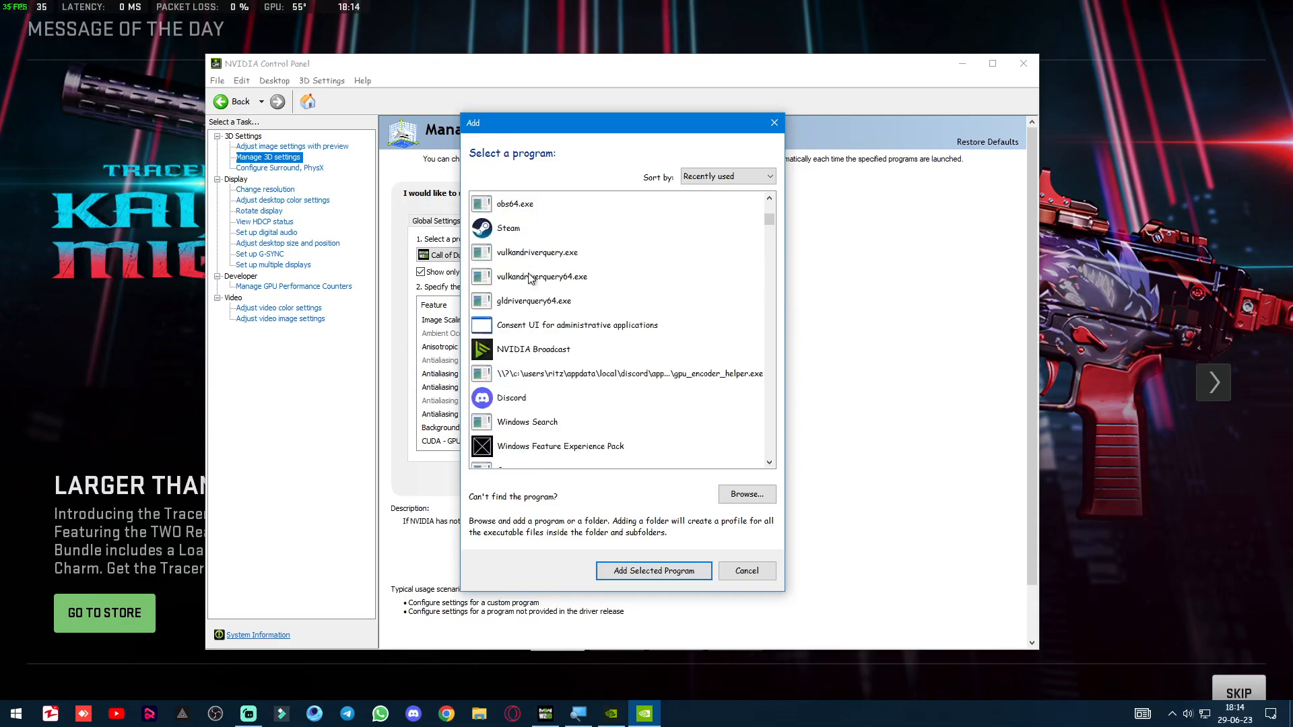
scroll(571, 335, "down", 3)
scroll(569, 340, "down", 9)
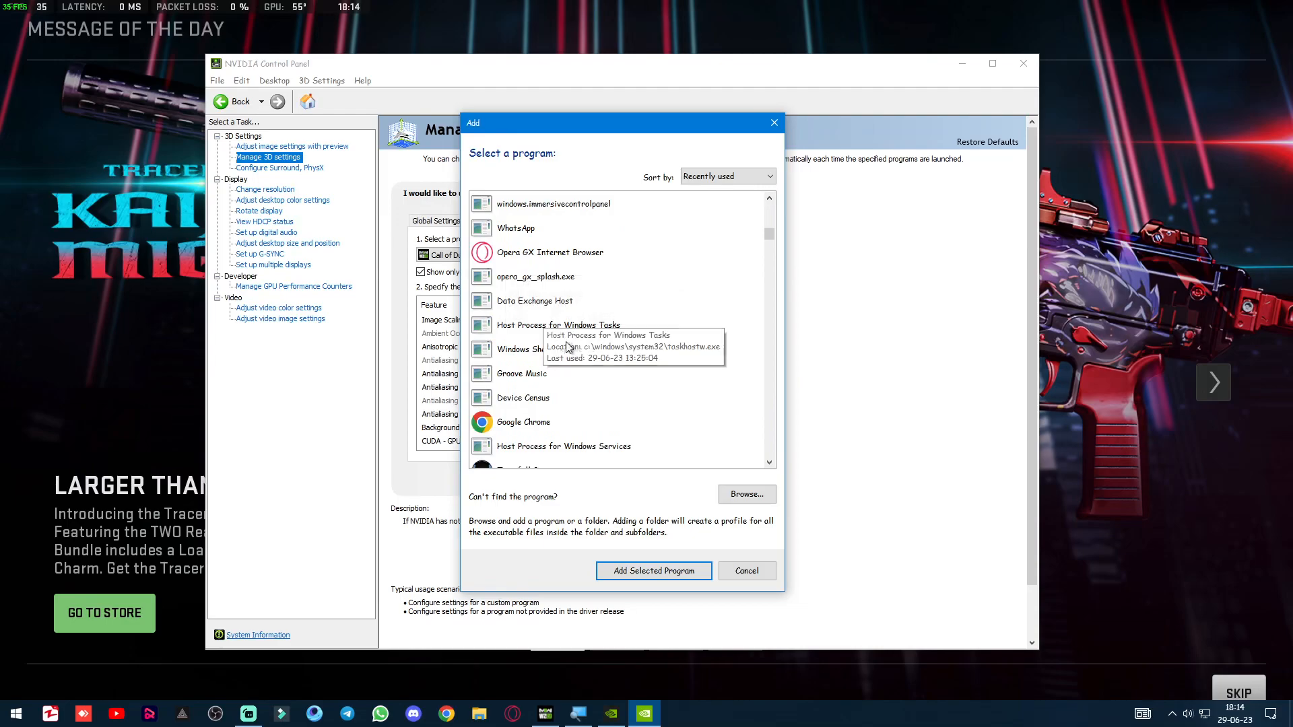
scroll(515, 325, "down", 6)
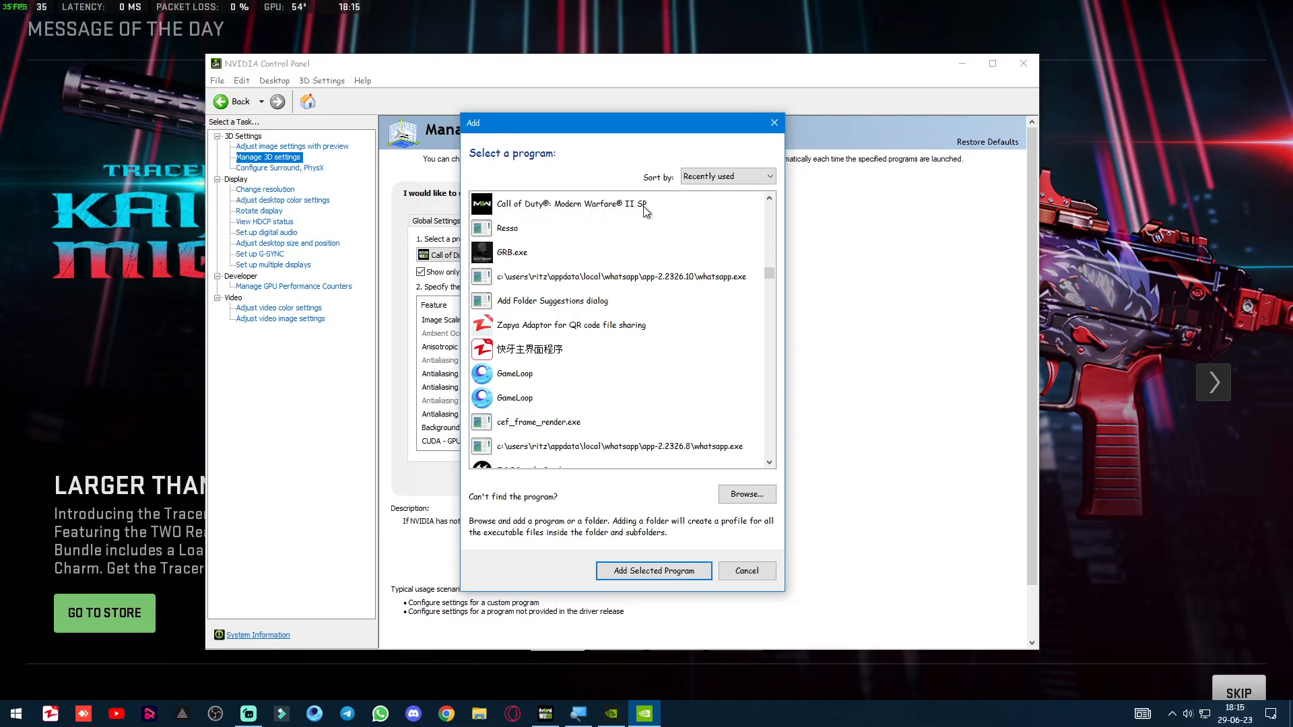
left_click(756, 572)
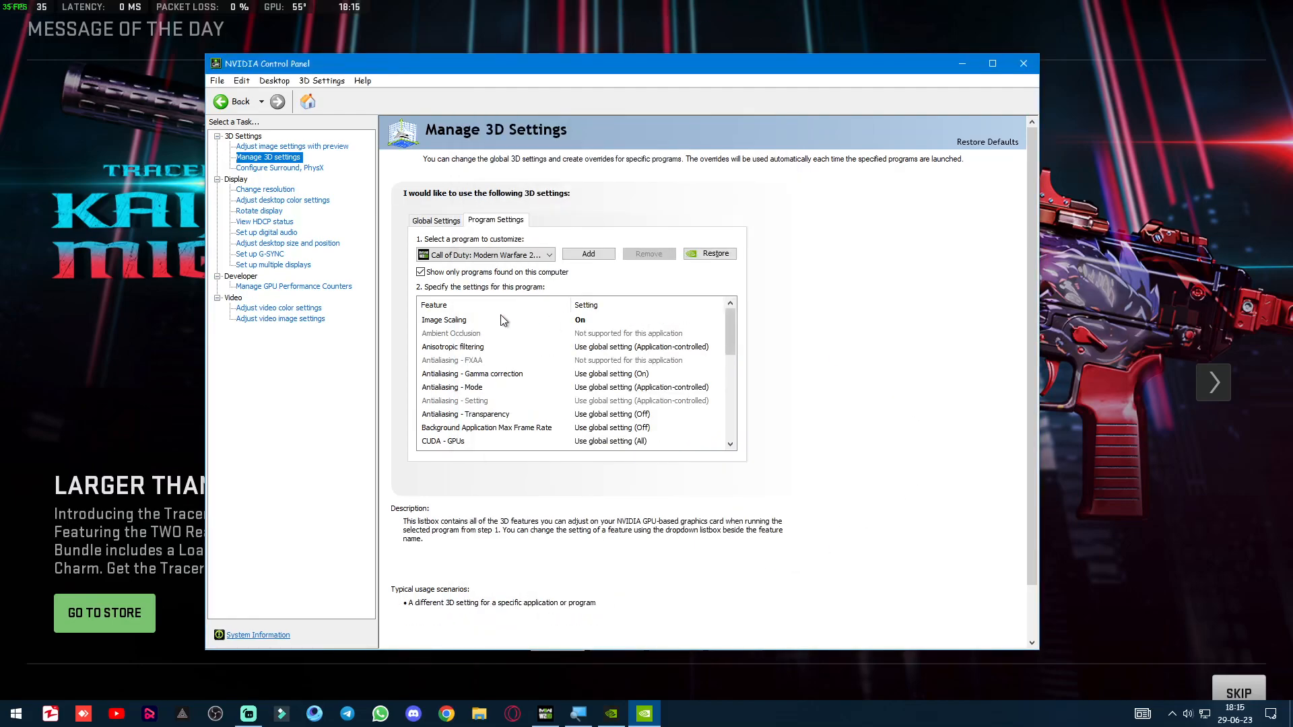
Inspect the Image Scaling options for Call of Duty: Modern Warfare 2, including GPU scaling and sharpening, and cancel without changes.
left_click(461, 322)
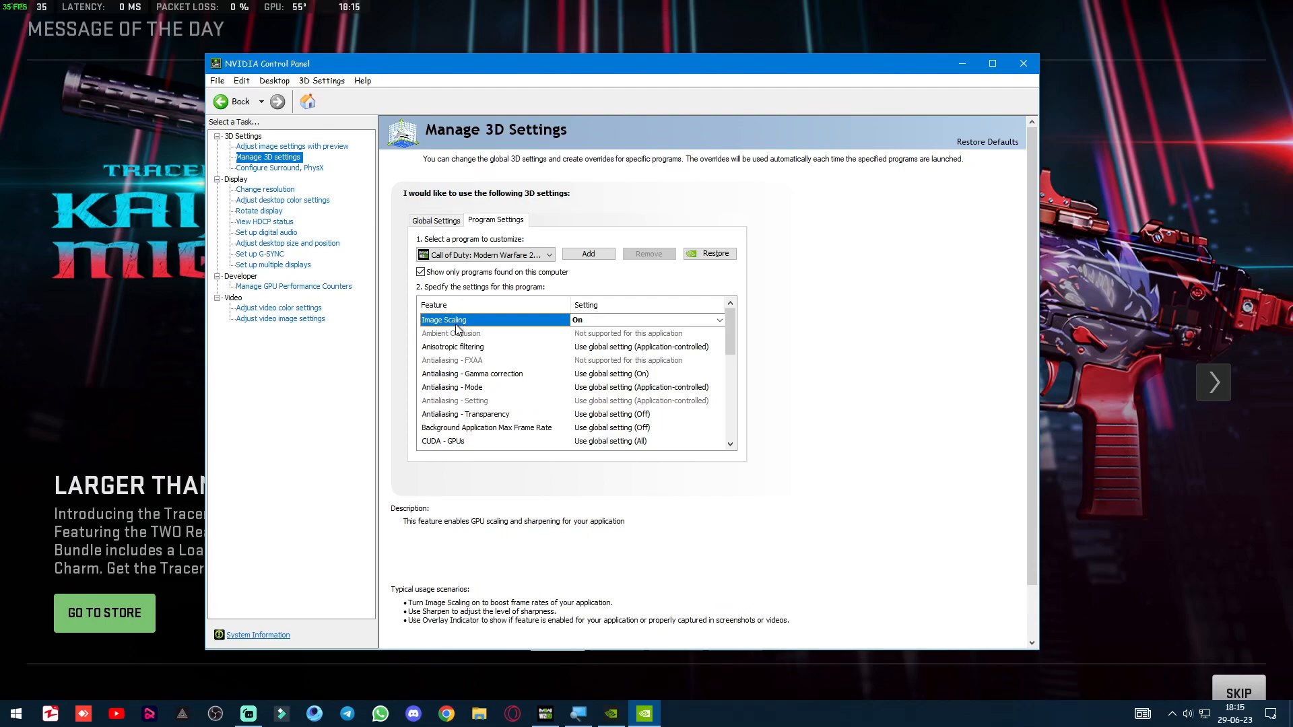
left_click(620, 321)
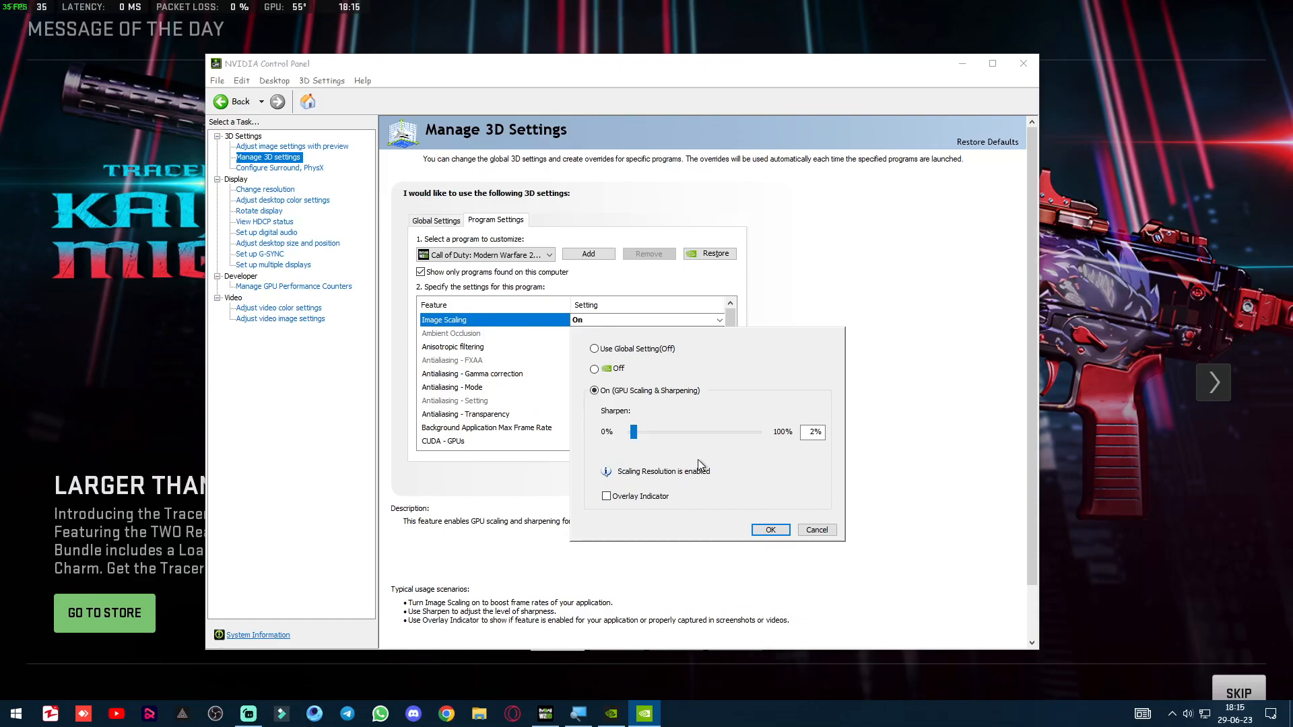
left_click(816, 531)
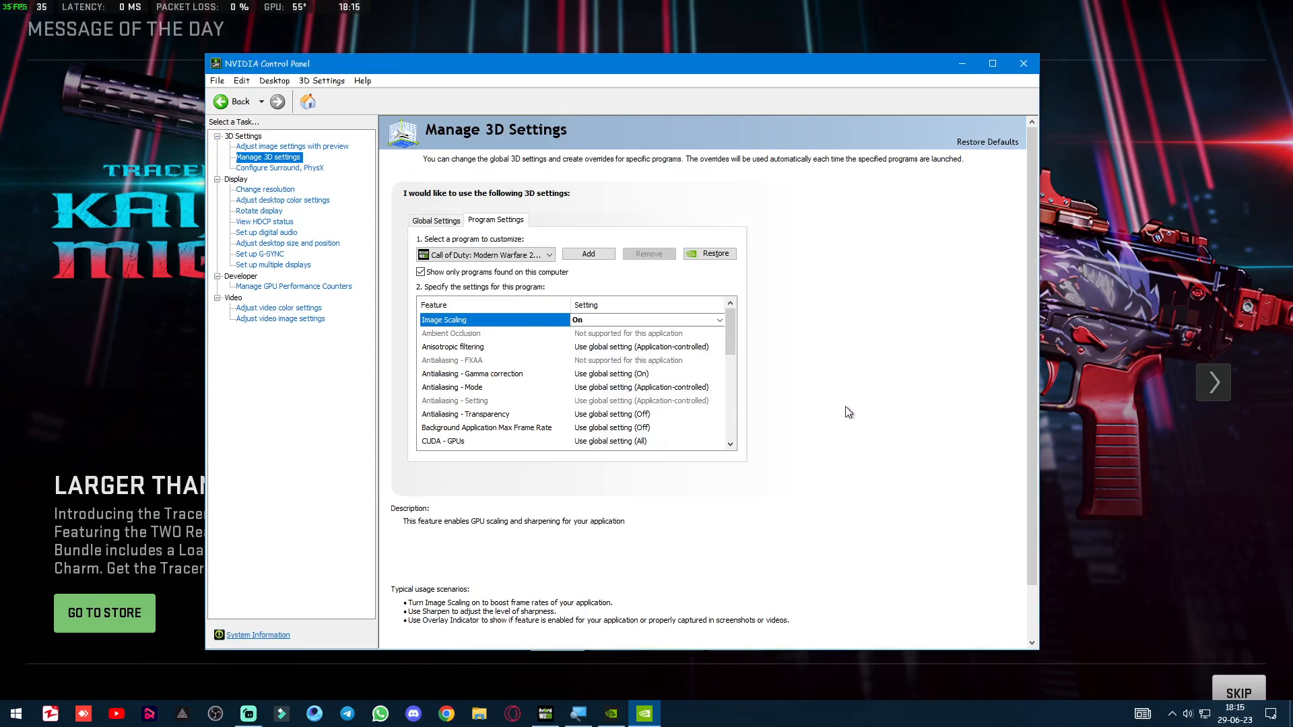
Set Low Latency Mode to Off for the game and select the Max Frame Rate setting.
left_click_drag(734, 325, 729, 365)
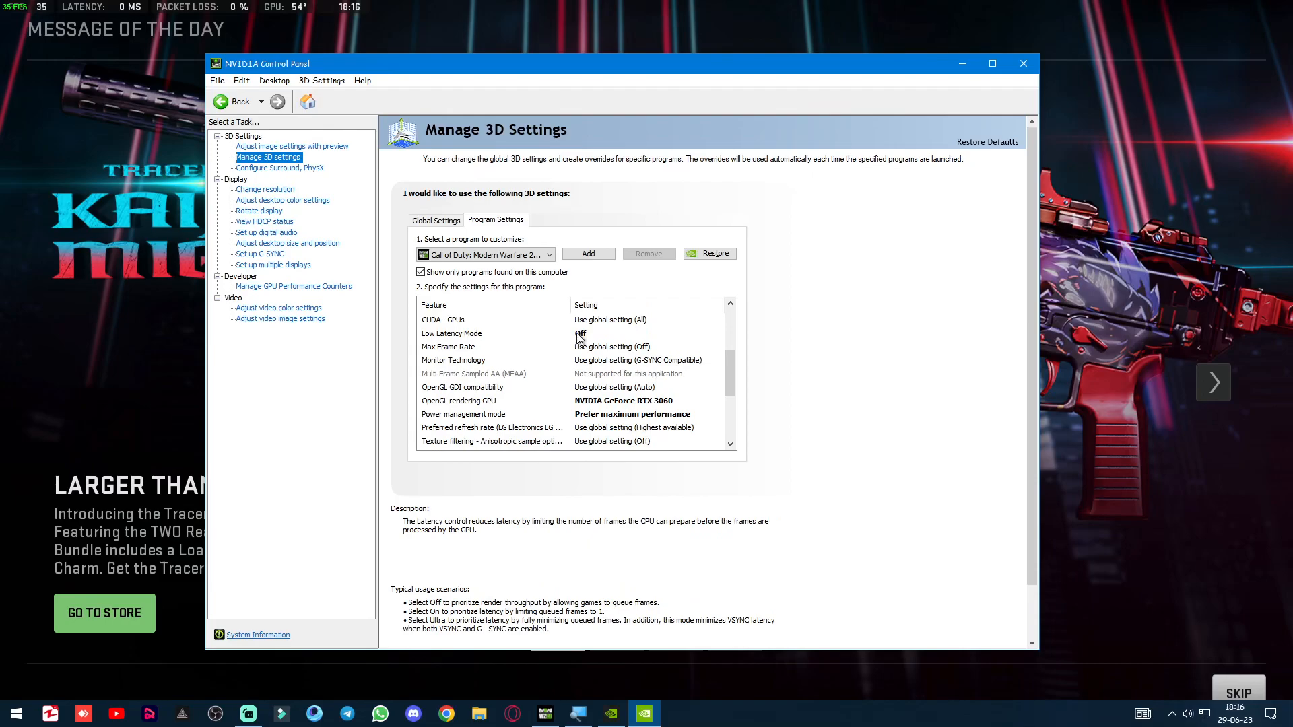
left_click(483, 333)
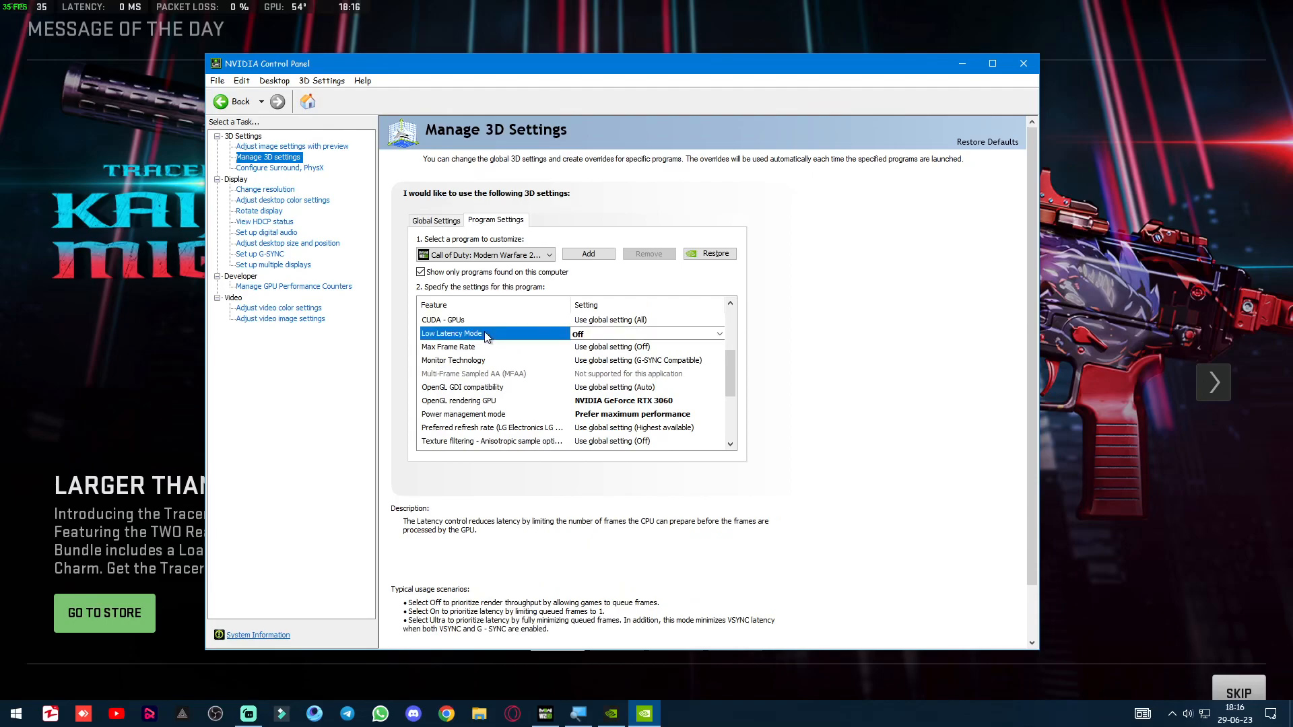
left_click(719, 334)
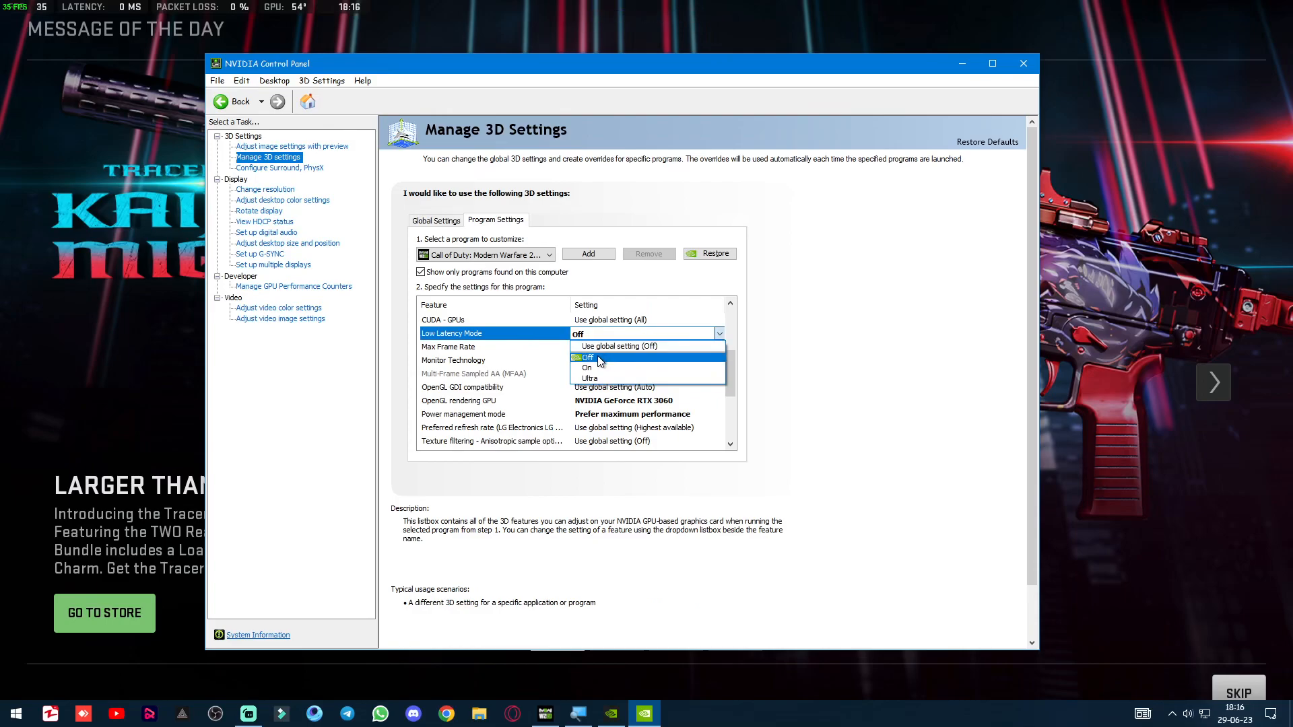
left_click(610, 359)
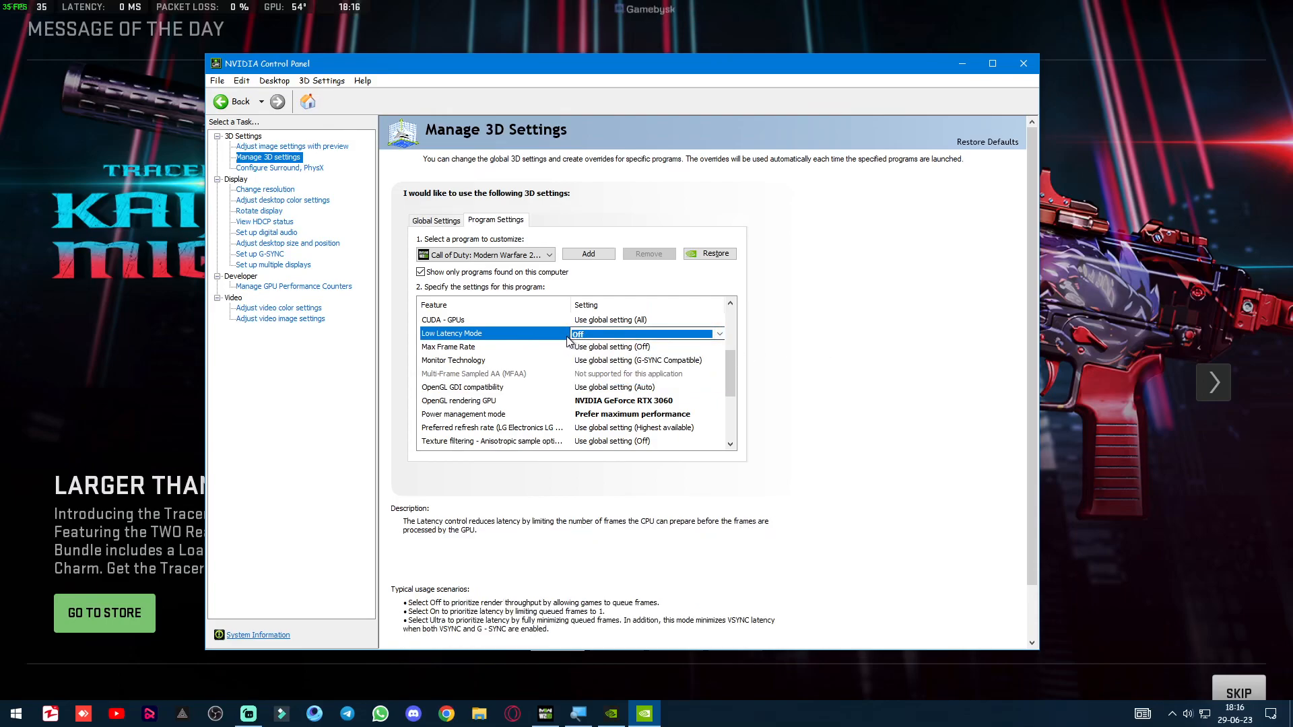
left_click(491, 346)
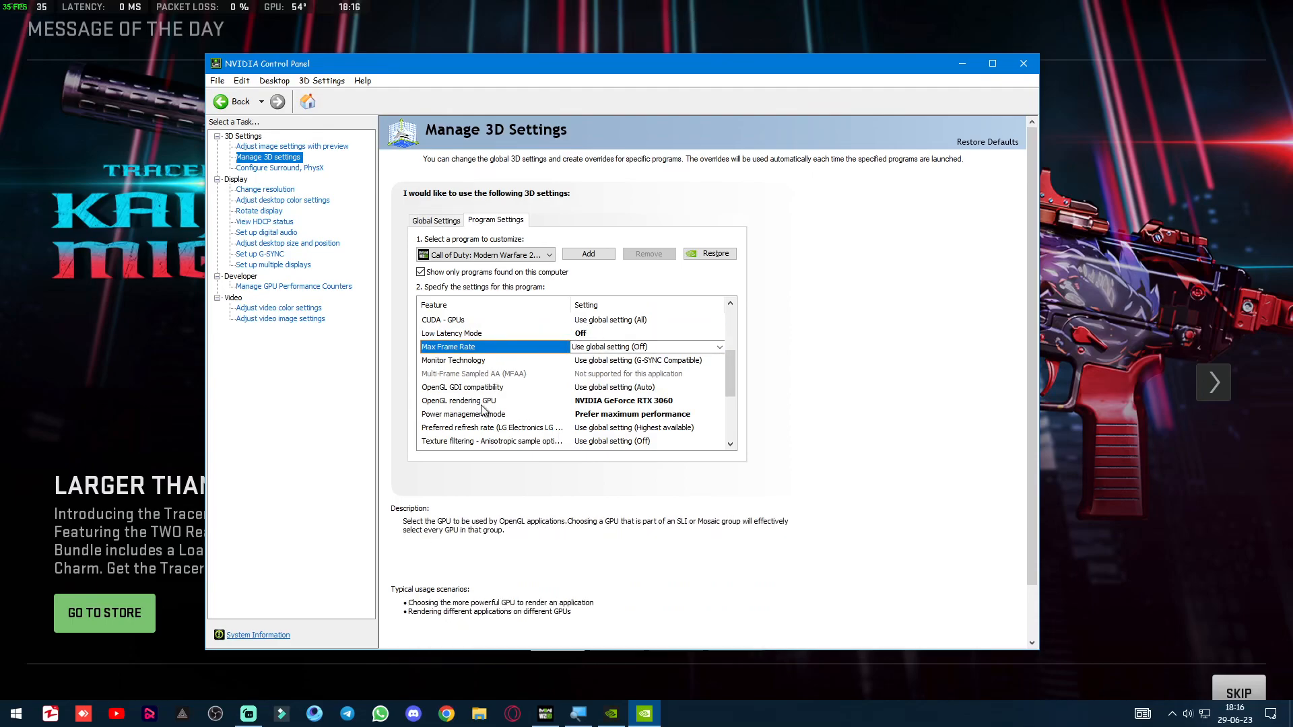
Set the game's OpenGL rendering GPU to NVIDIA GeForce RTX 3060.
scroll(621, 407, "down", 1)
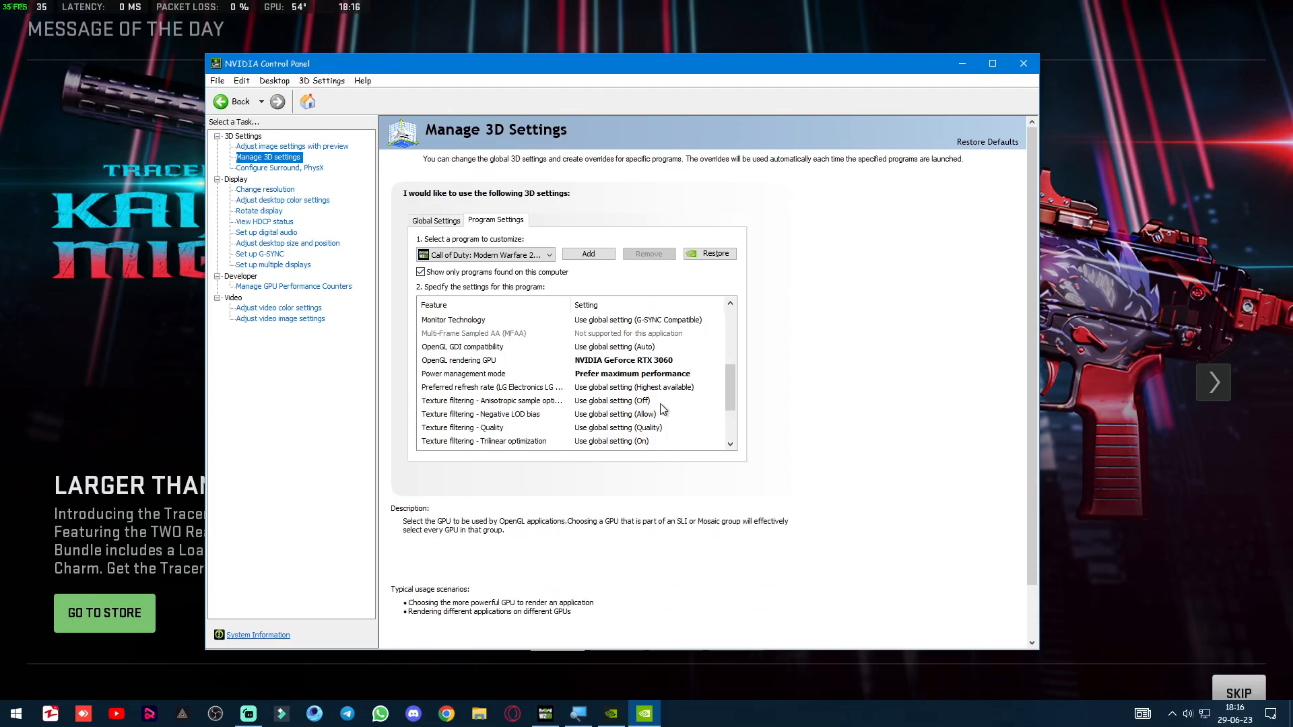
left_click(654, 360)
left_click(655, 360)
left_click(770, 373)
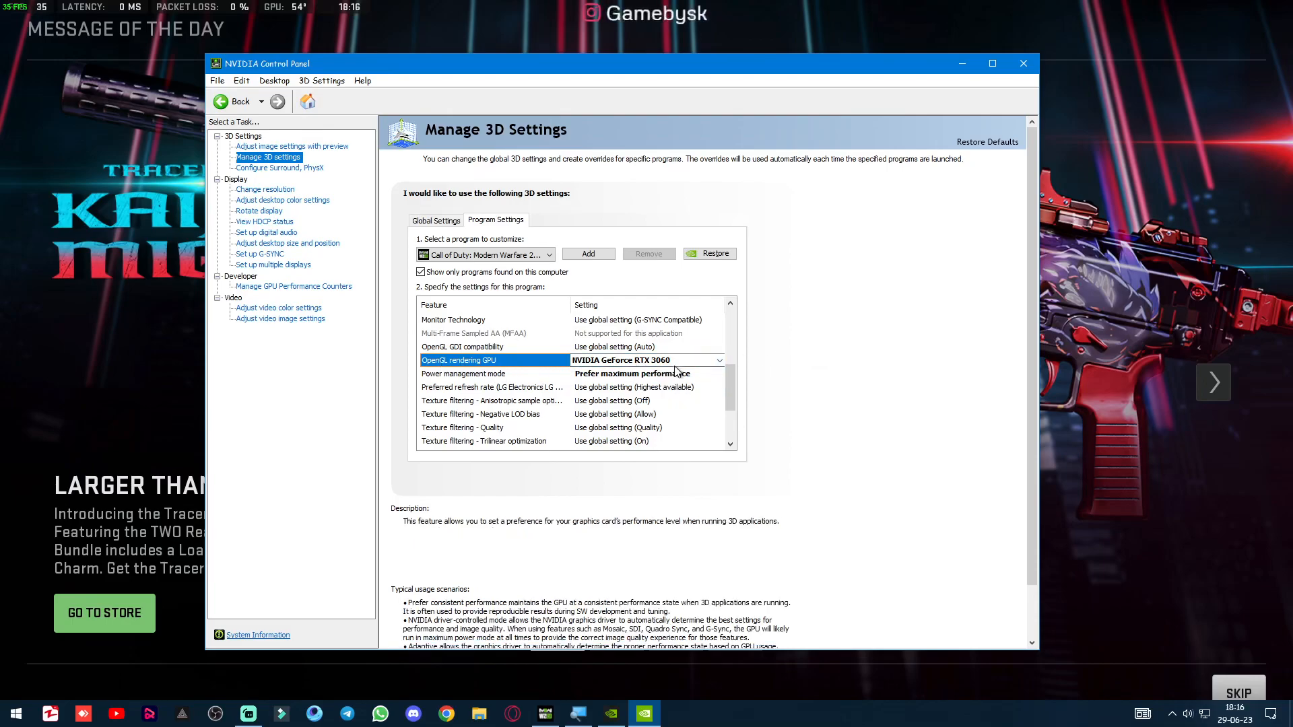
left_click(719, 361)
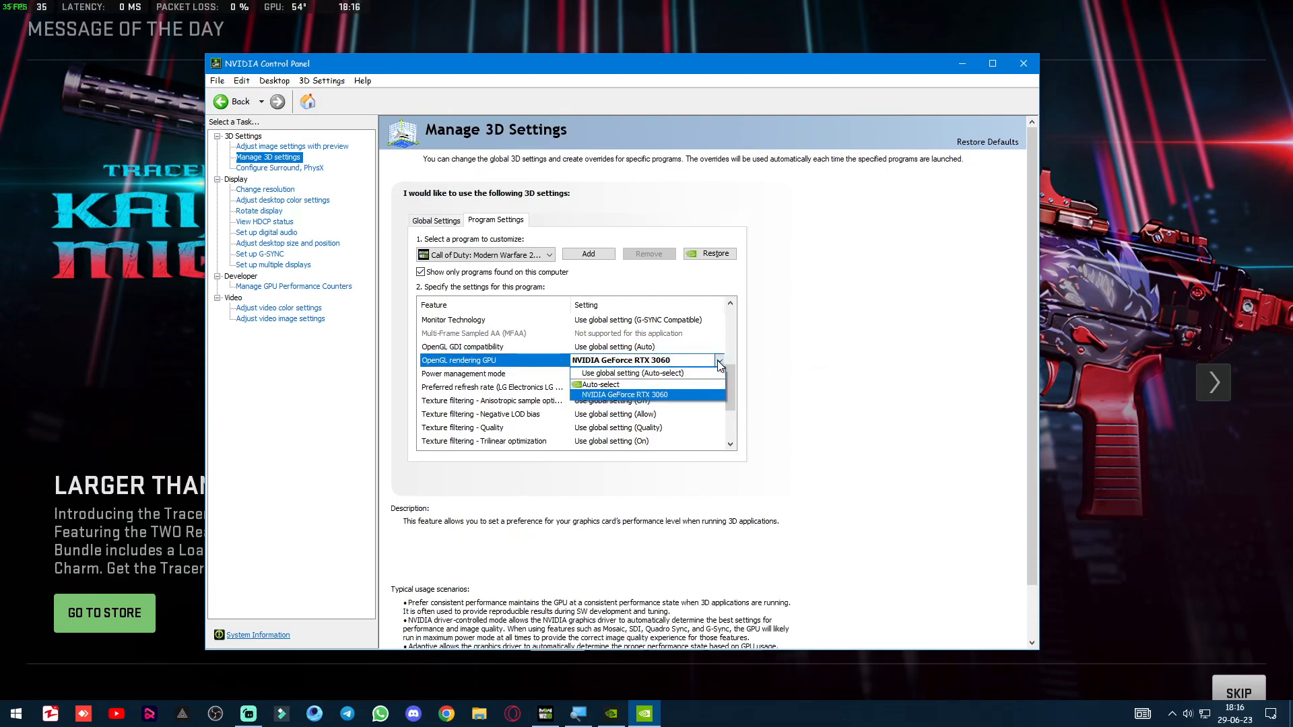
left_click(664, 396)
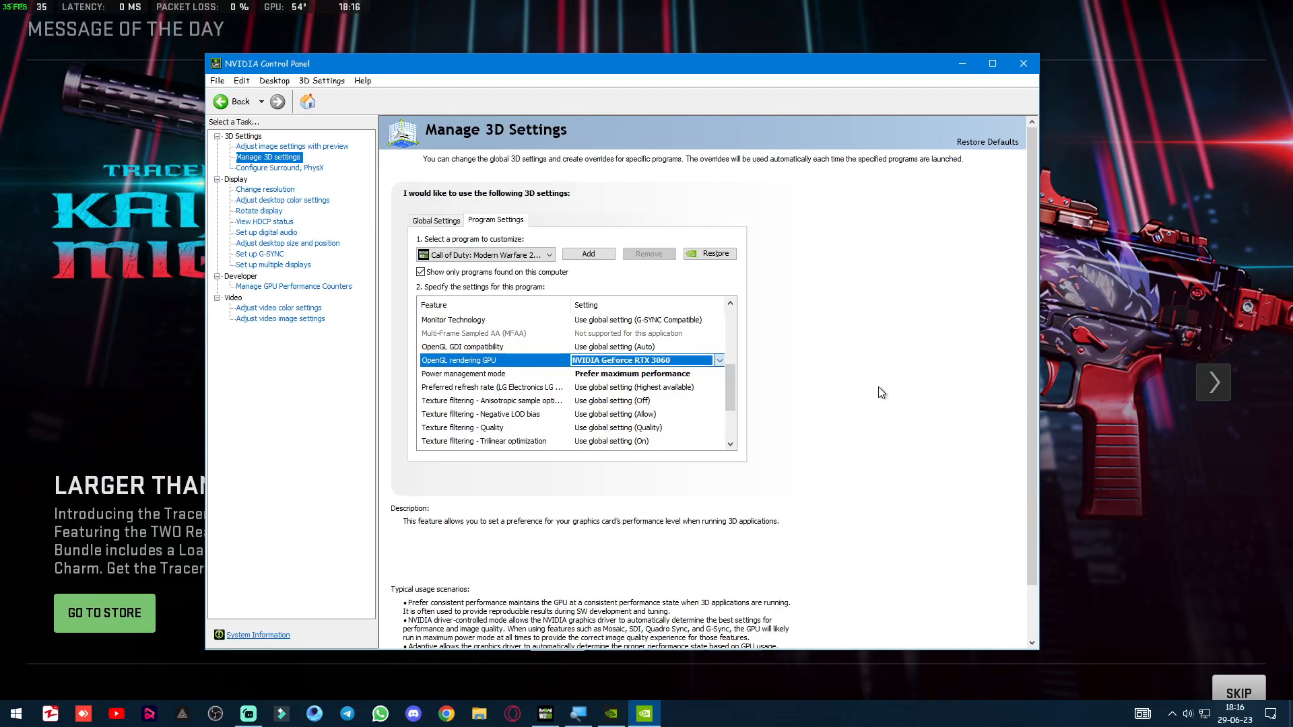
Review the options for Power management mode, keeping Prefer maximum performance.
left_click(506, 376)
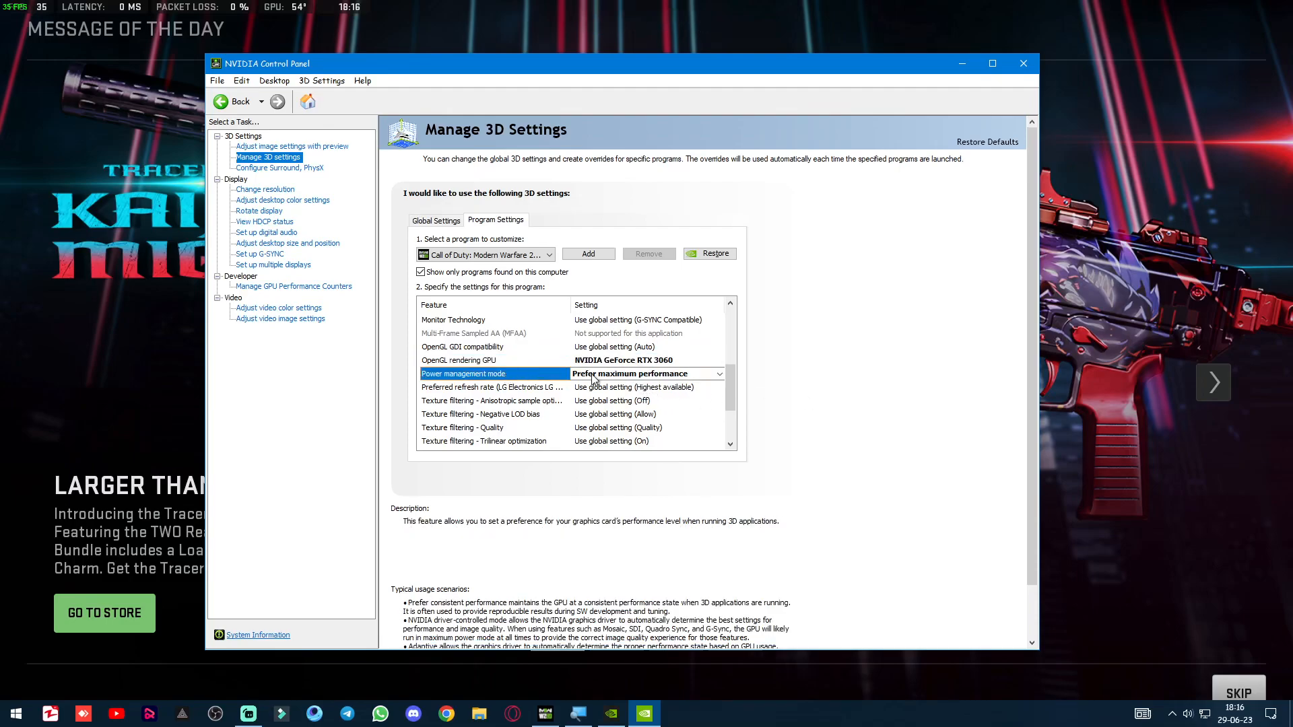
left_click(626, 374)
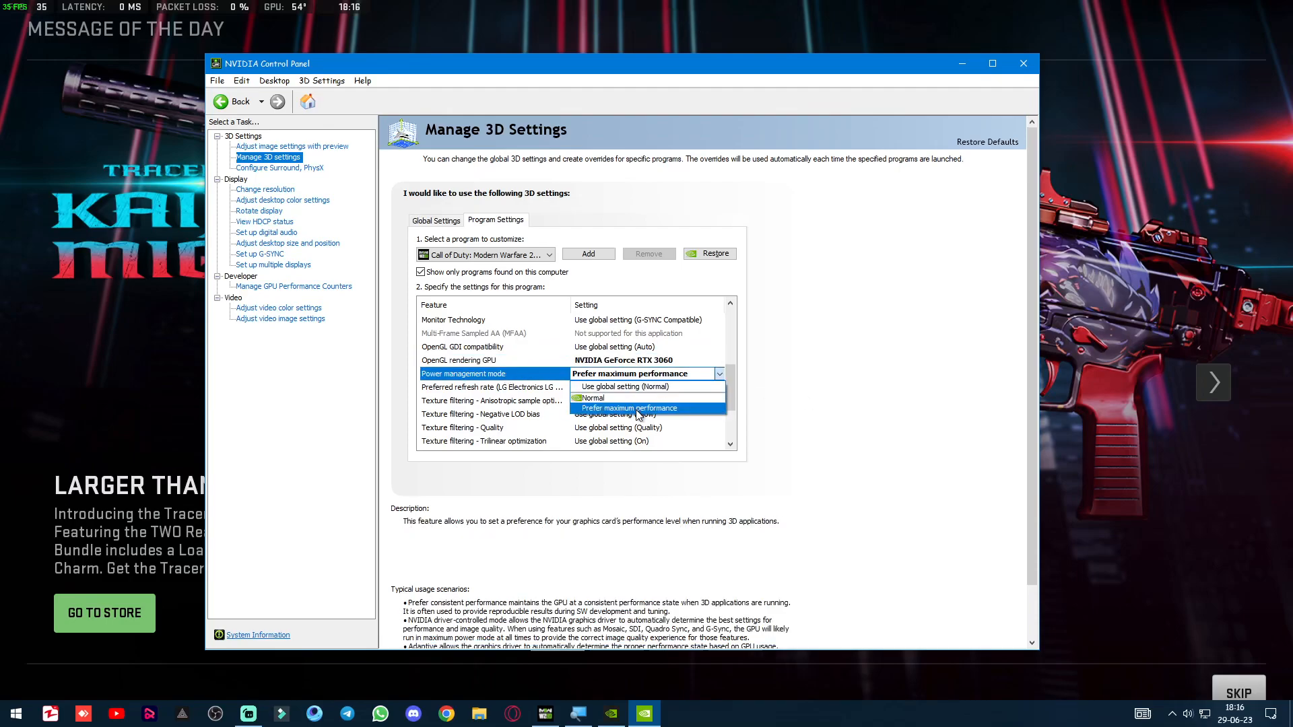
left_click(846, 389)
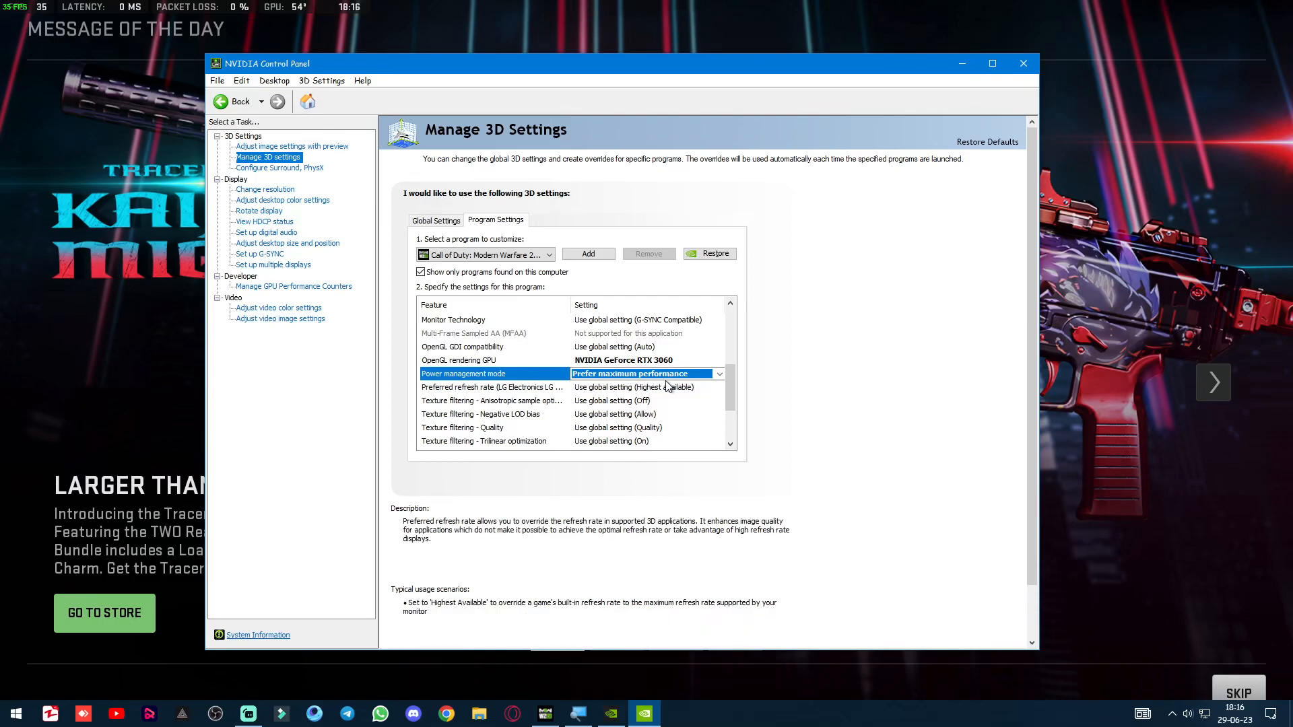
Set Threaded optimization to On in the game's 3D settings.
left_click_drag(730, 382, 729, 409)
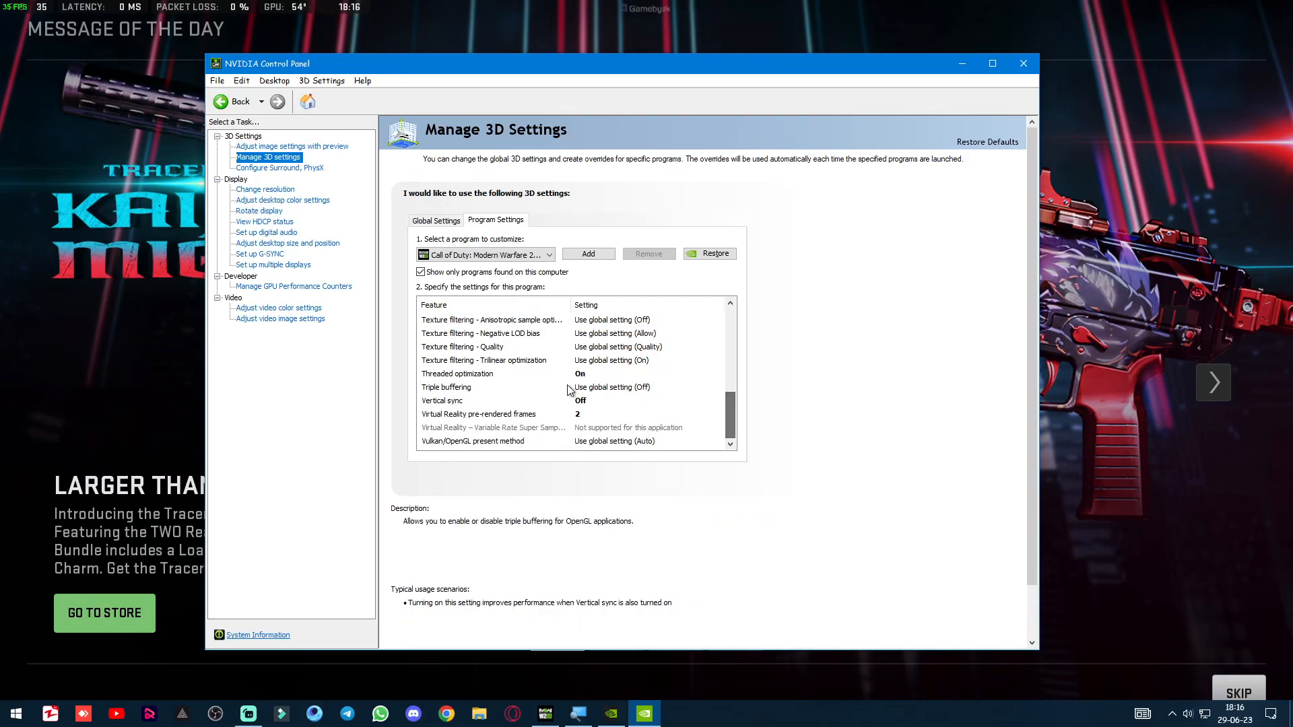
left_click(469, 380)
left_click(640, 375)
left_click(647, 415)
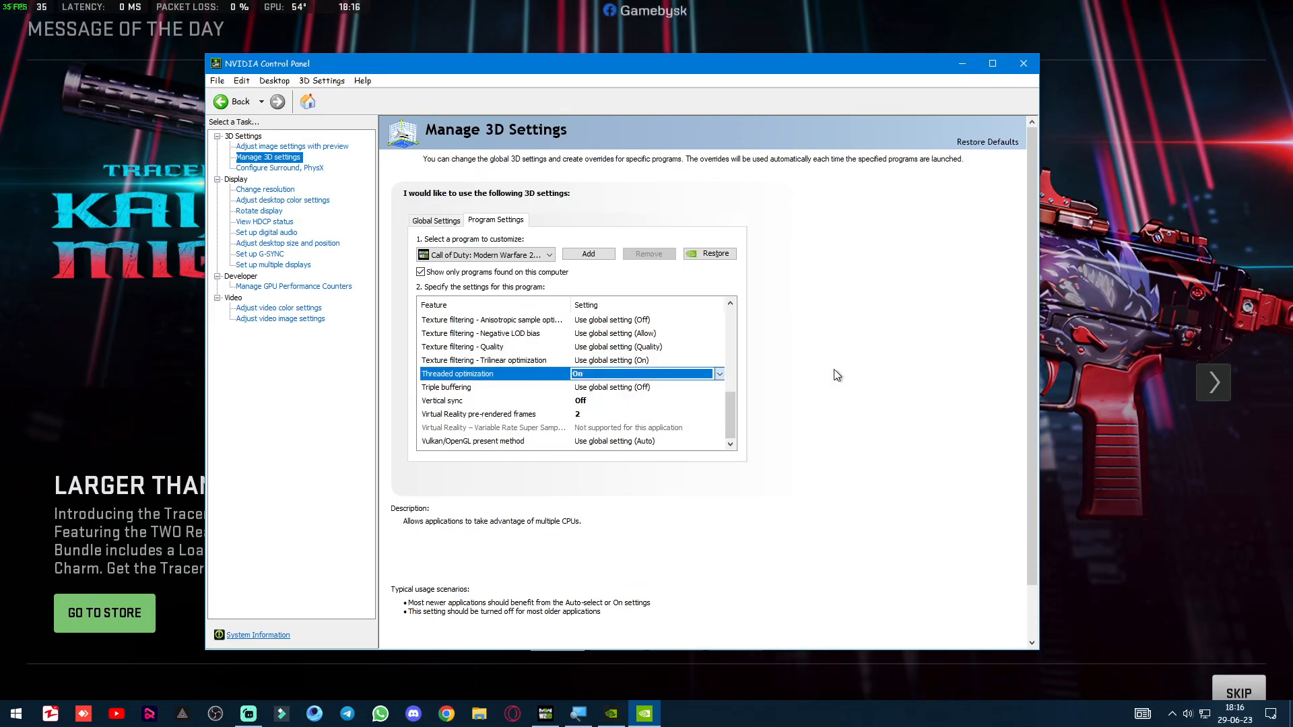
Review the Vertical sync options for the game, keeping Off.
left_click(473, 402)
left_click(616, 402)
left_click(618, 404)
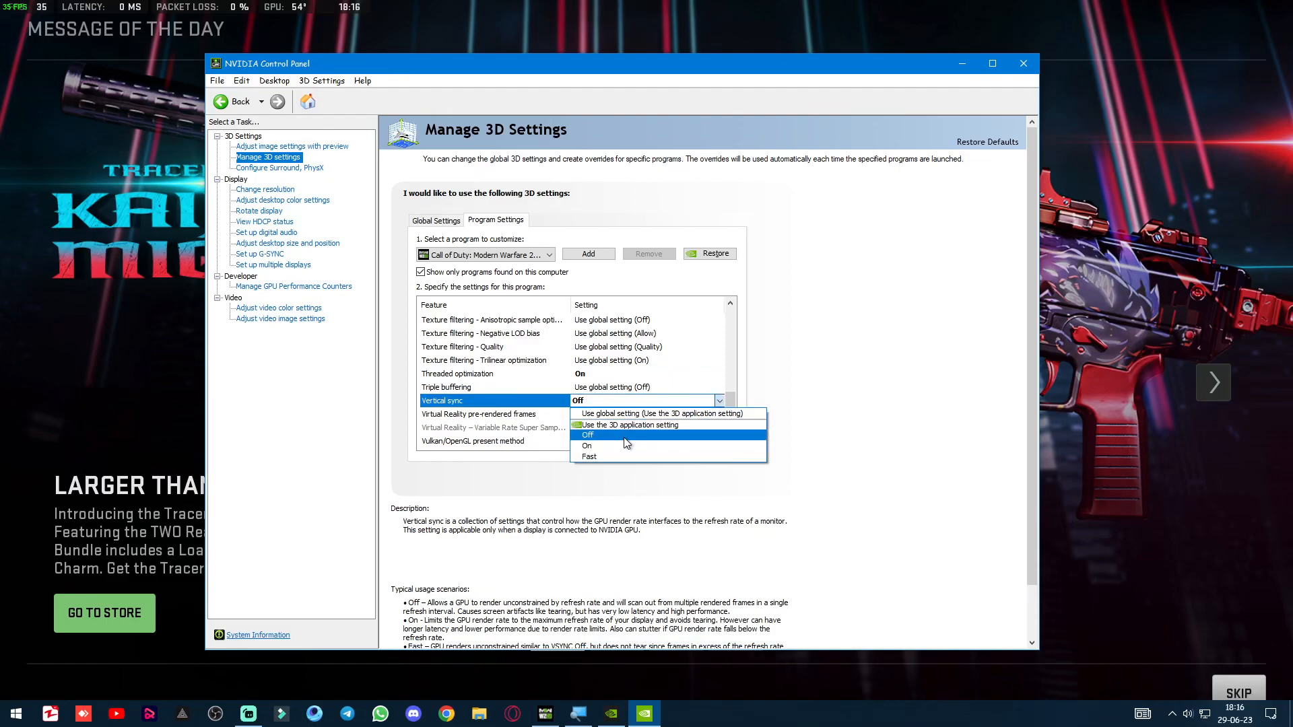
left_click(867, 363)
Review the options for Virtual Reality pre-rendered frames, keeping the value 2.
left_click(493, 418)
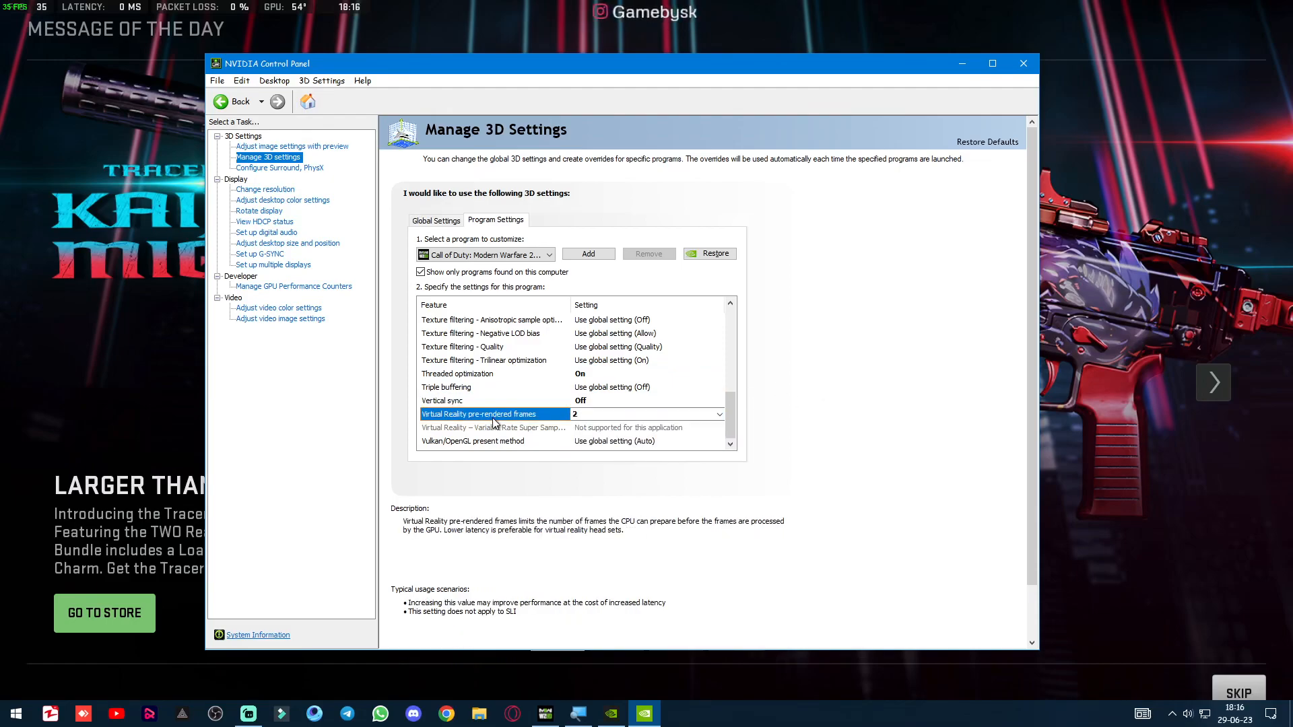
left_click(644, 417)
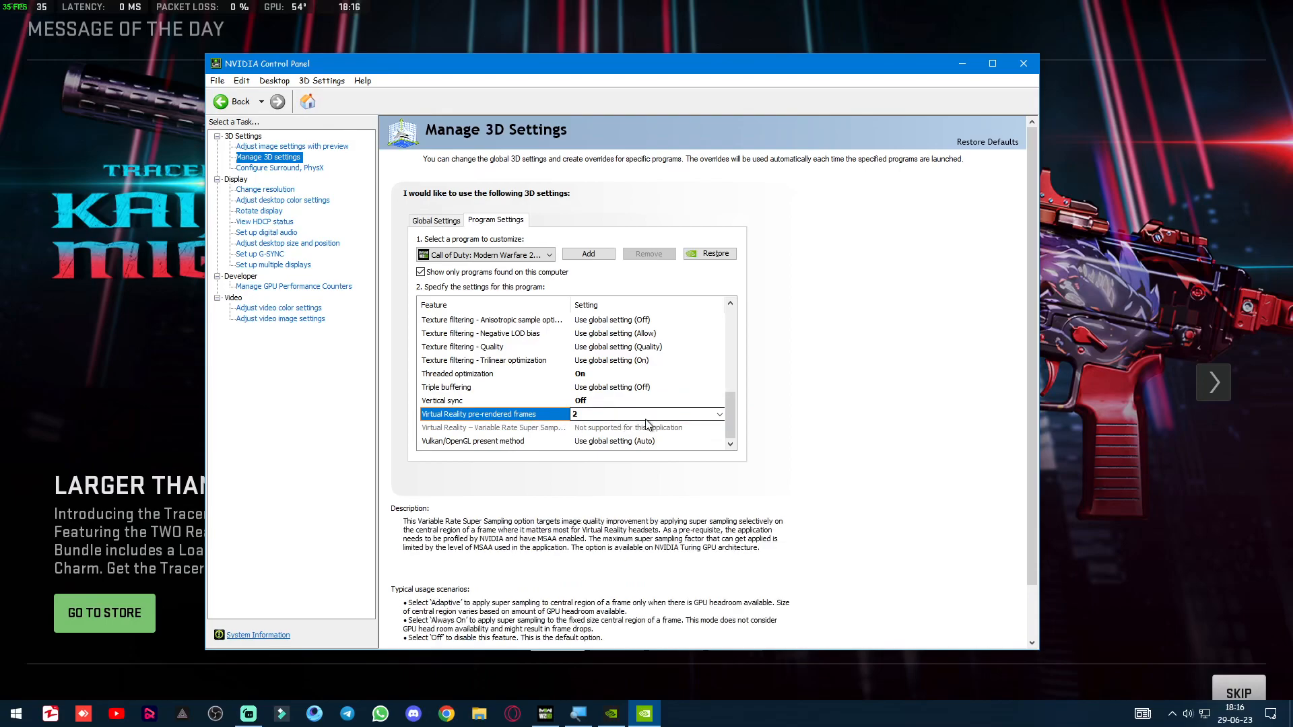
left_click(717, 416)
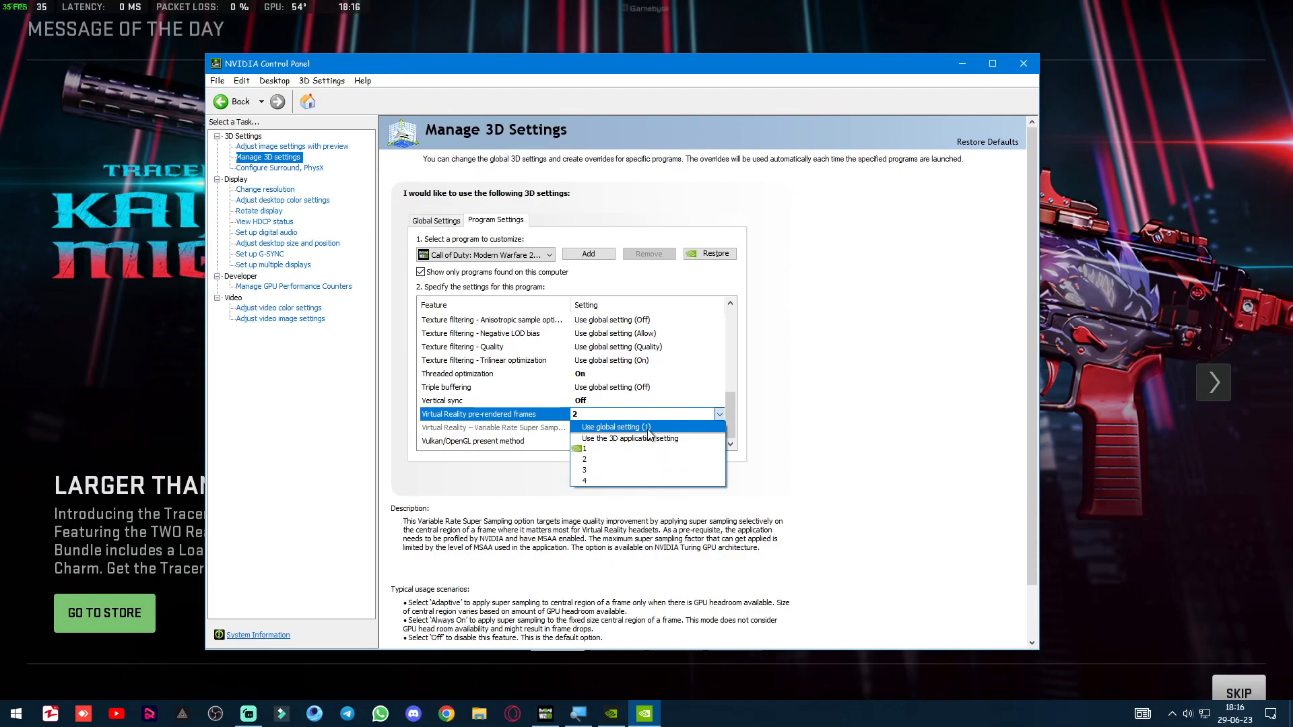
left_click(914, 398)
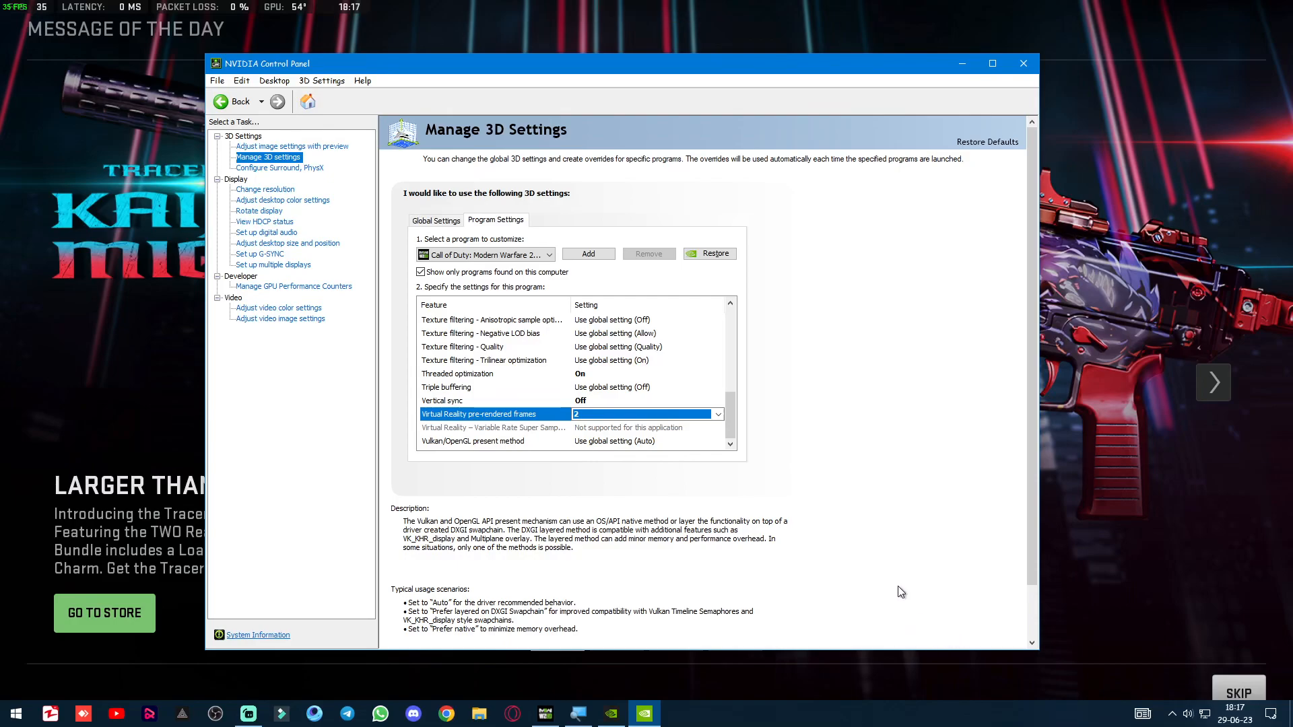
Open the desktop color settings and set Digital vibrance to 71%.
left_click(292, 202)
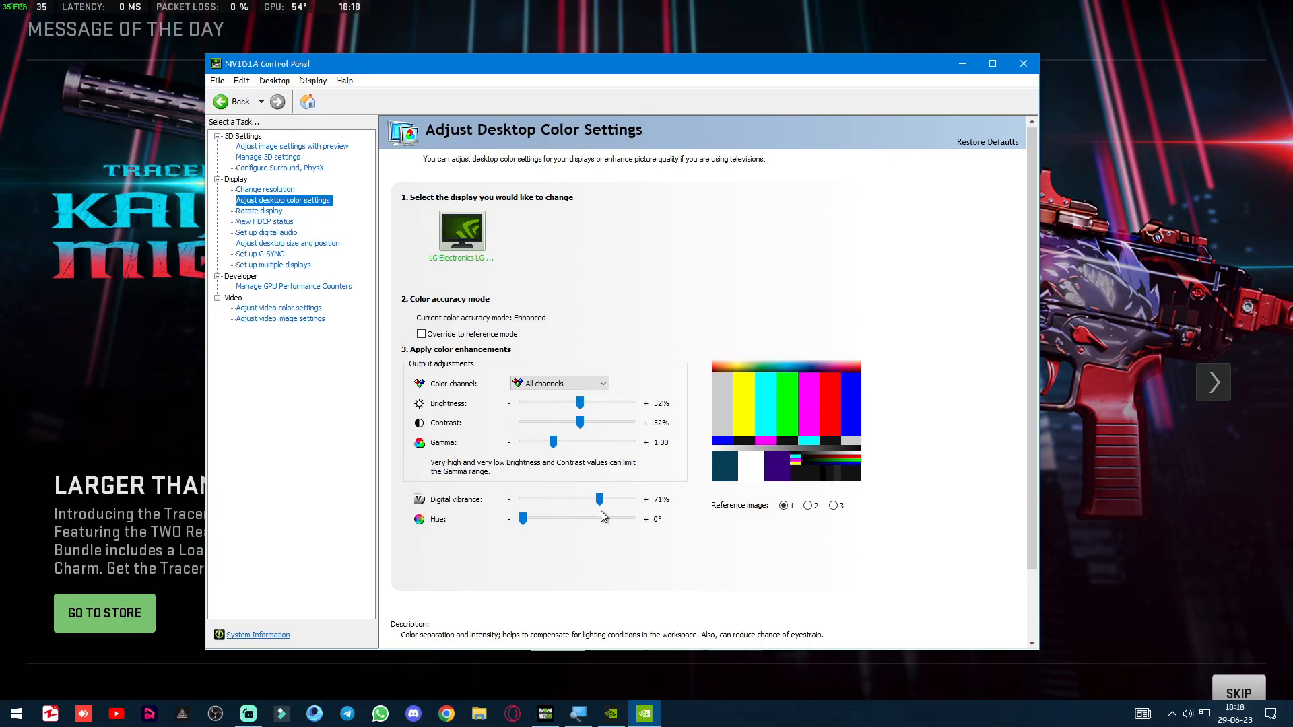
left_click_drag(600, 498, 601, 502)
scroll(929, 515, "down", 1)
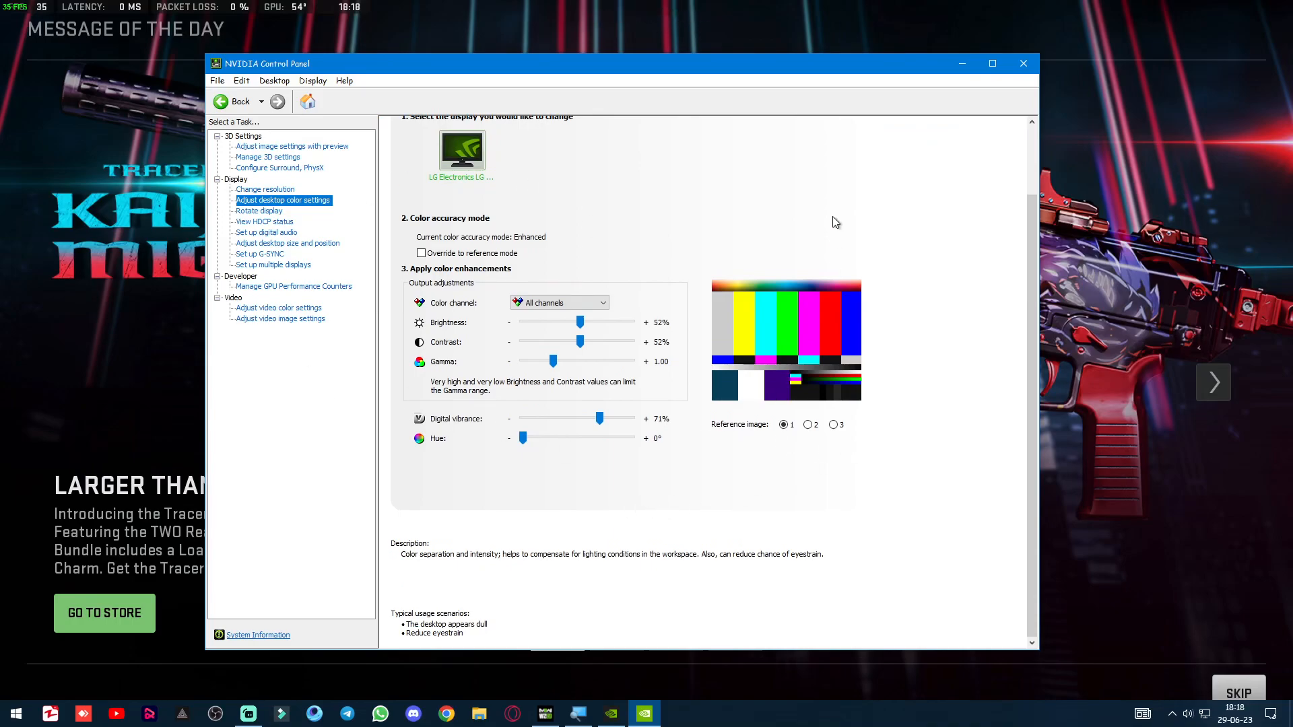
Minimize NVIDIA Control Panel to return to Call of Duty, skip the Message of the Day and open Modern Warfare II from the games.
left_click(960, 64)
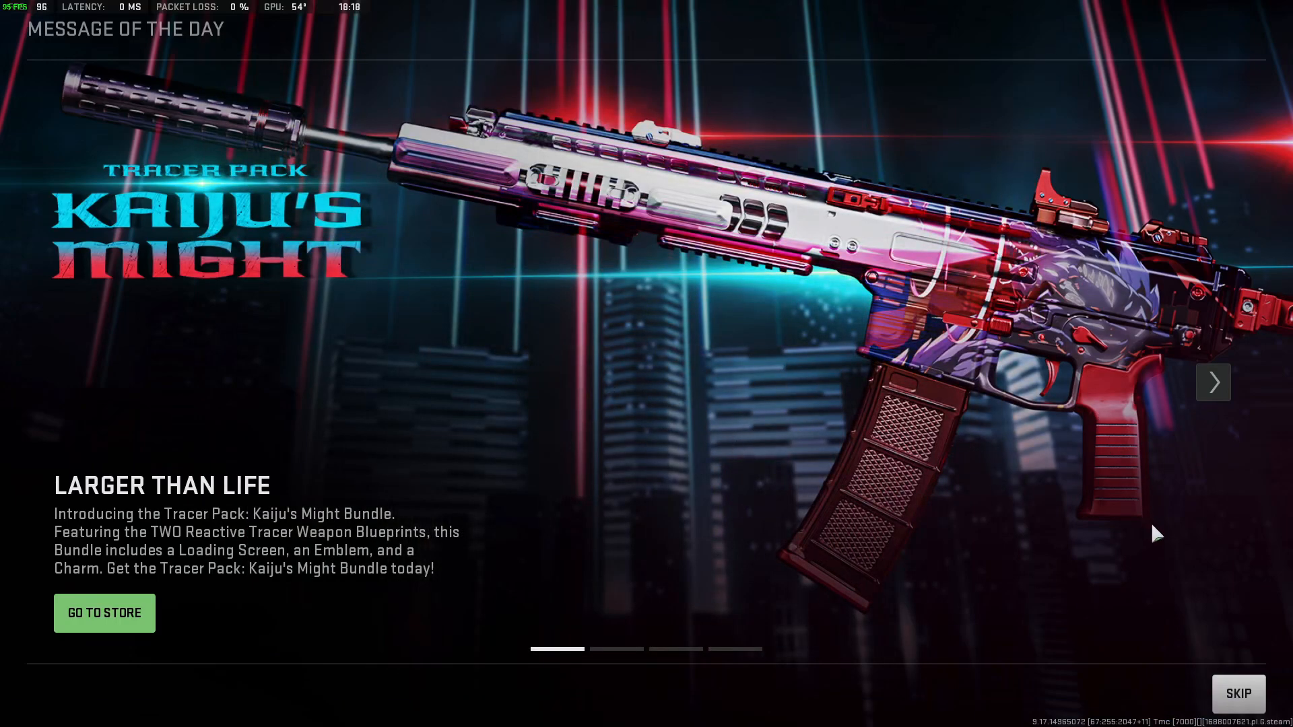
key("Escape")
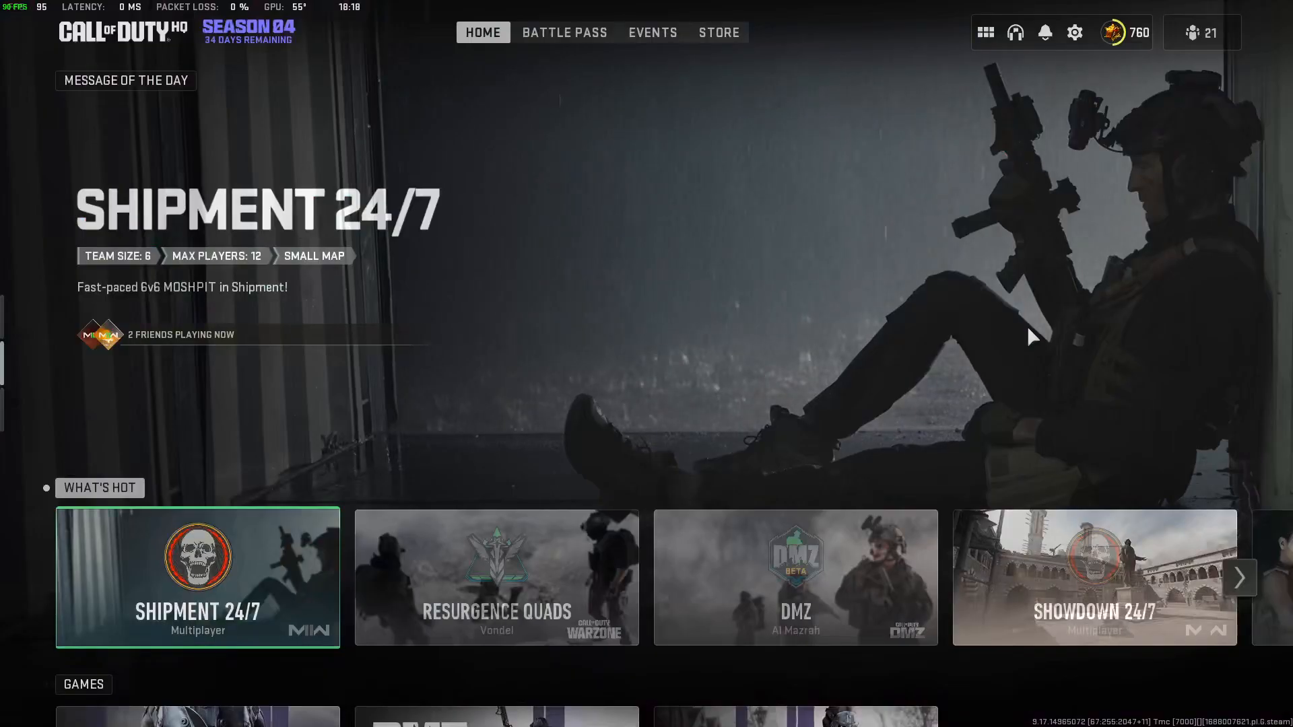
scroll(572, 444, "down", 2)
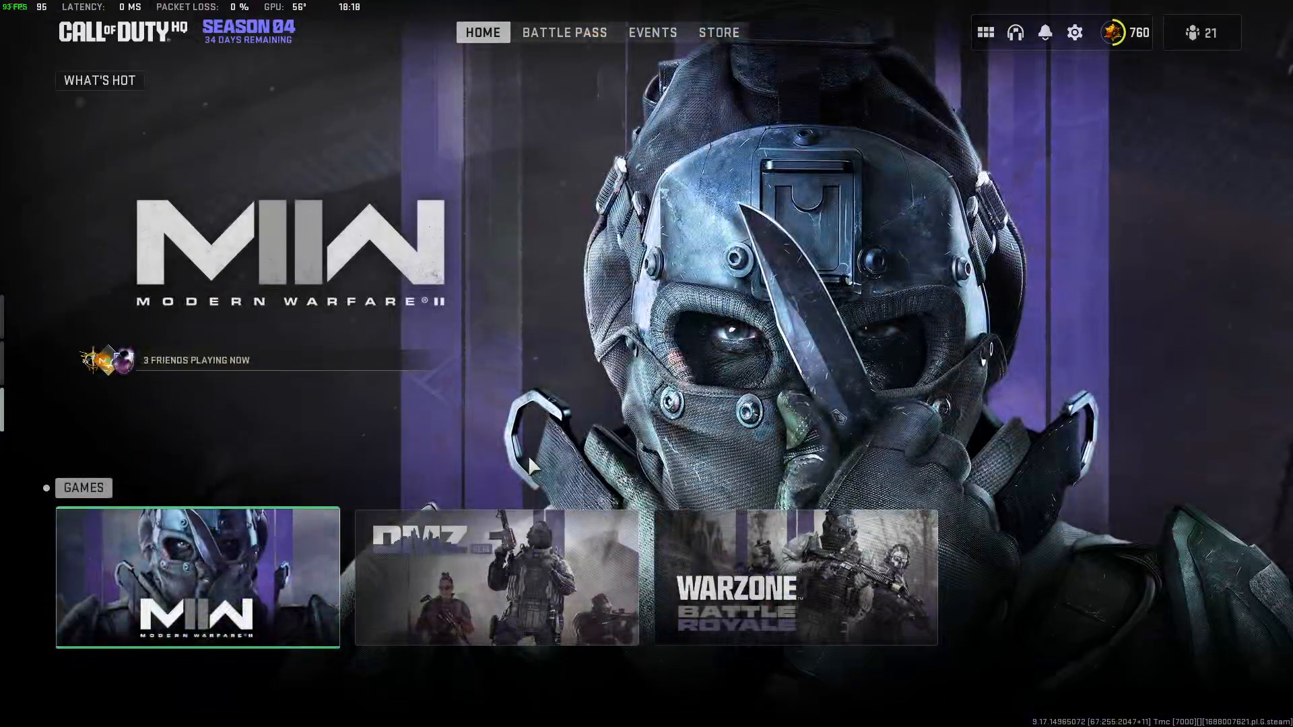
left_click(220, 512)
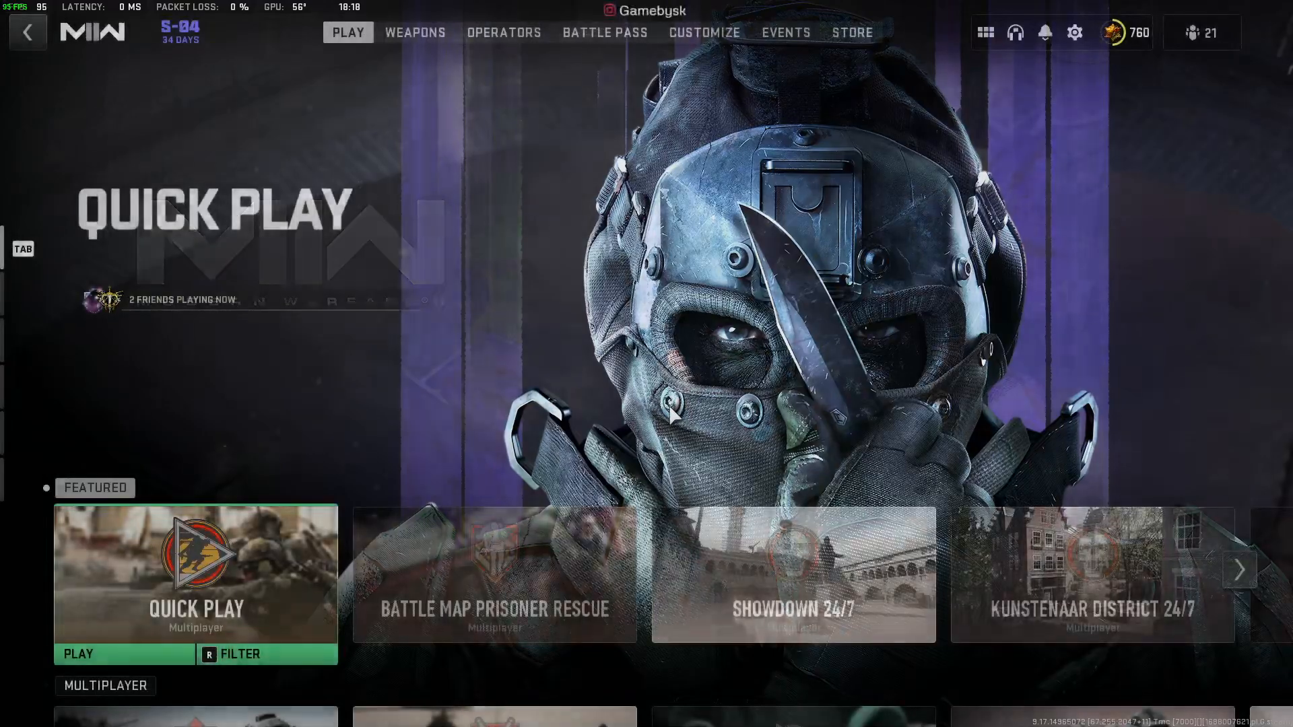
Browse the Modern Warfare II playlists, and return to the home screen to open Warzone.
scroll(395, 276, "down", 4)
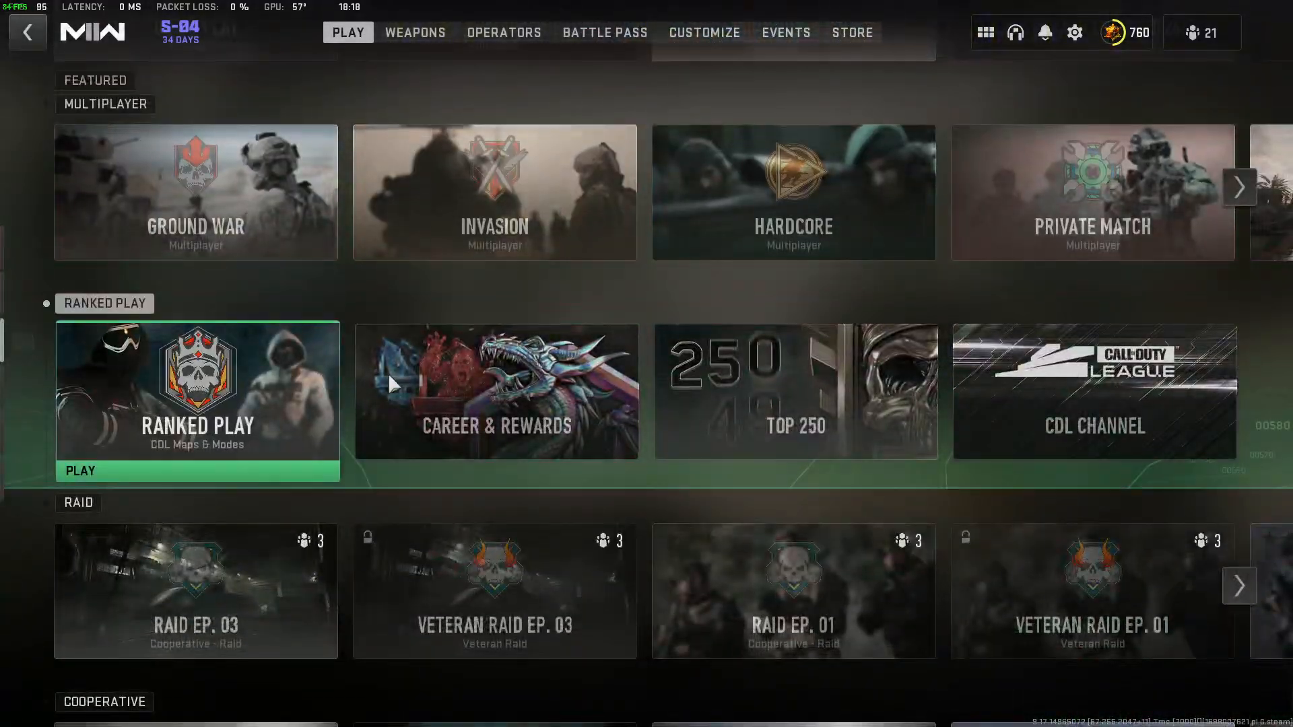
key("Escape")
left_click(572, 560)
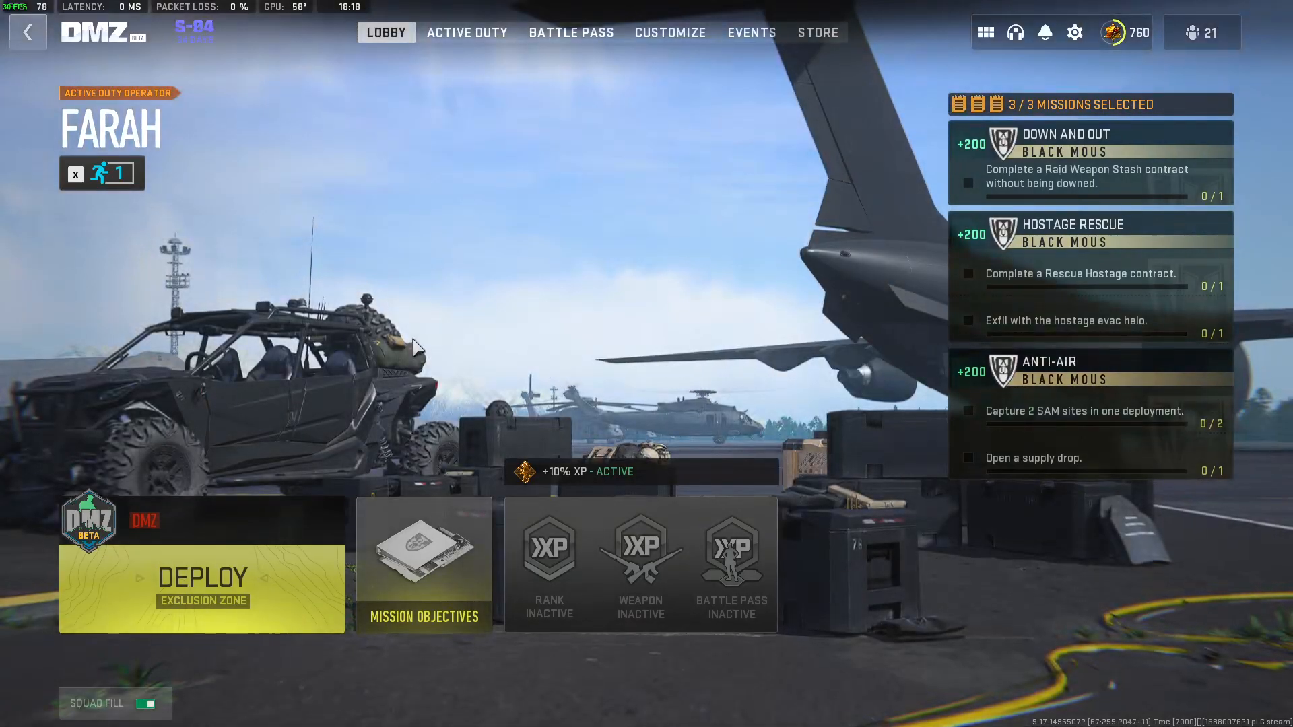
key("Escape")
left_click(700, 556)
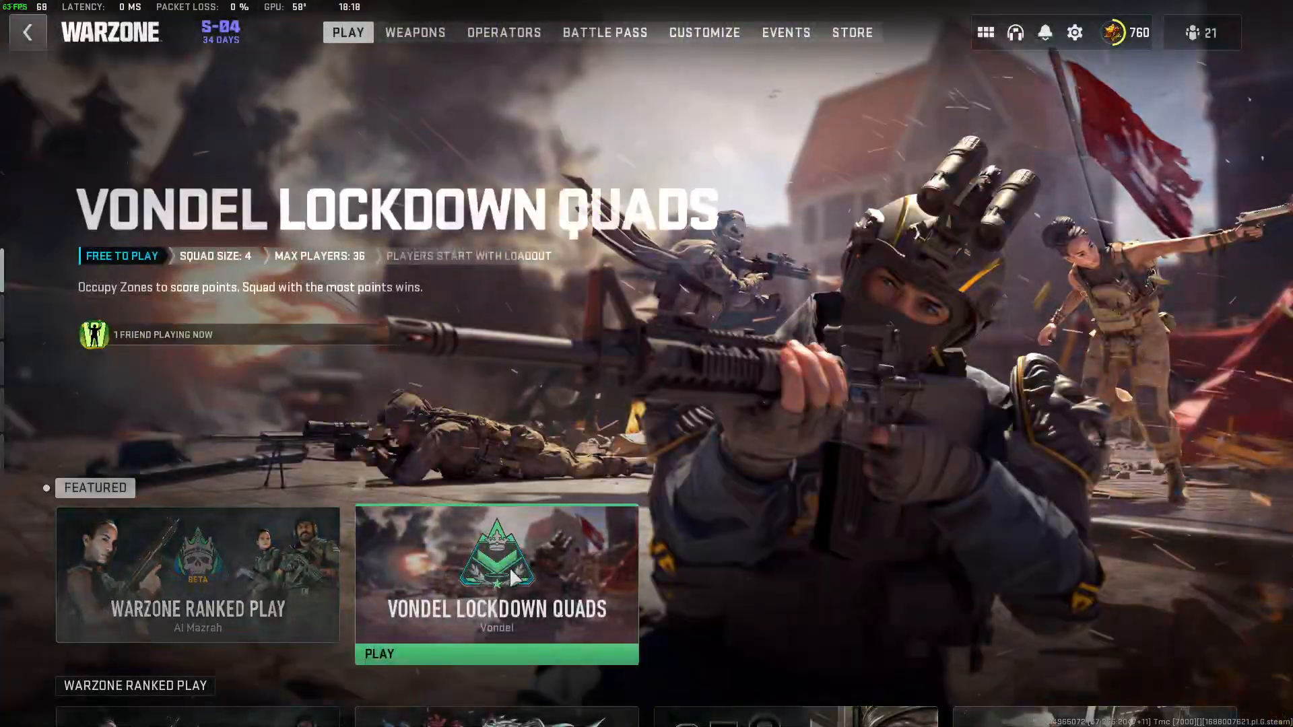
Look at the Vondel Lockdown Quads and Mini BR Solos modes in Warzone, returning to the playlist overview.
left_click(515, 574)
key("Escape")
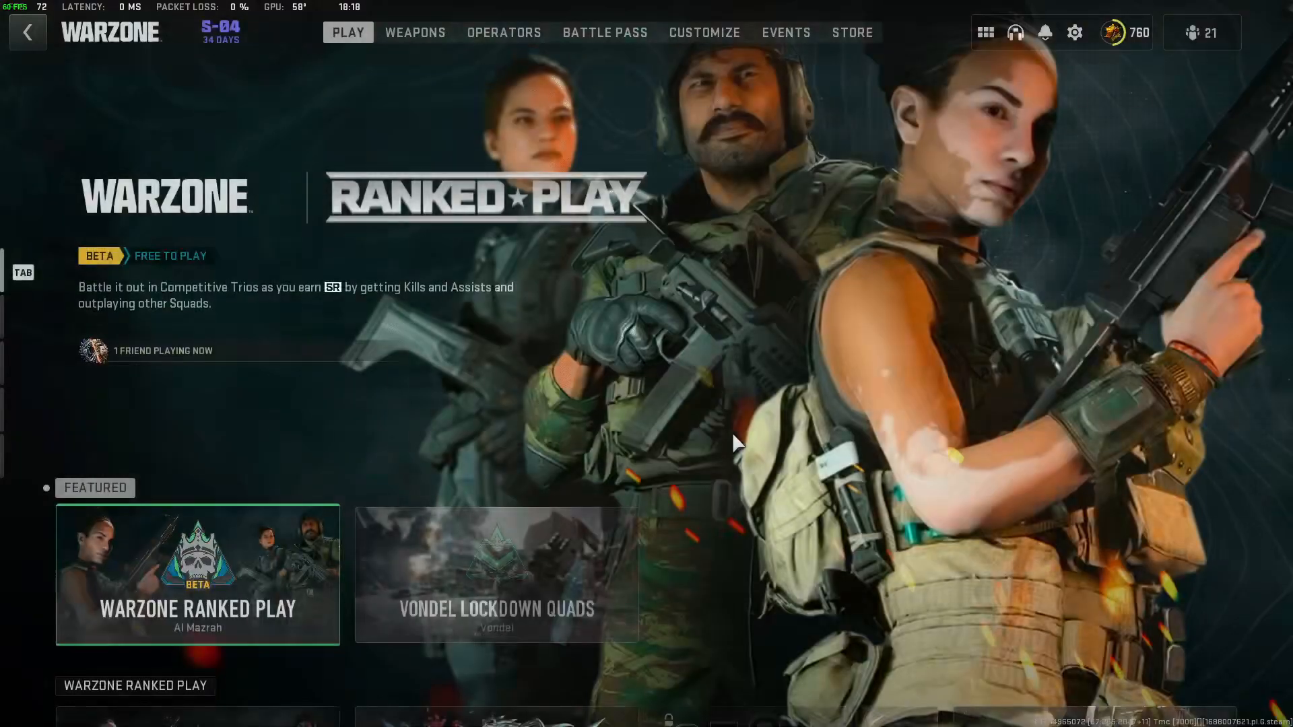
scroll(592, 498, "down", 3)
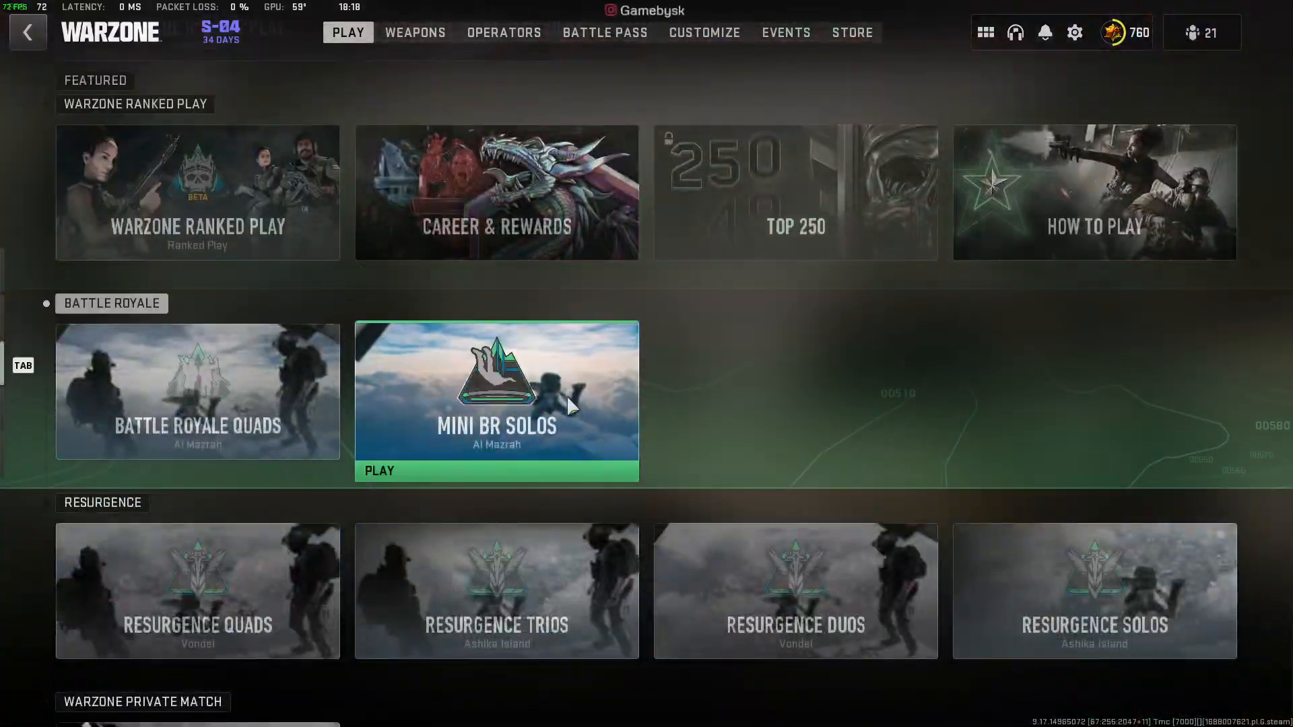
left_click(567, 394)
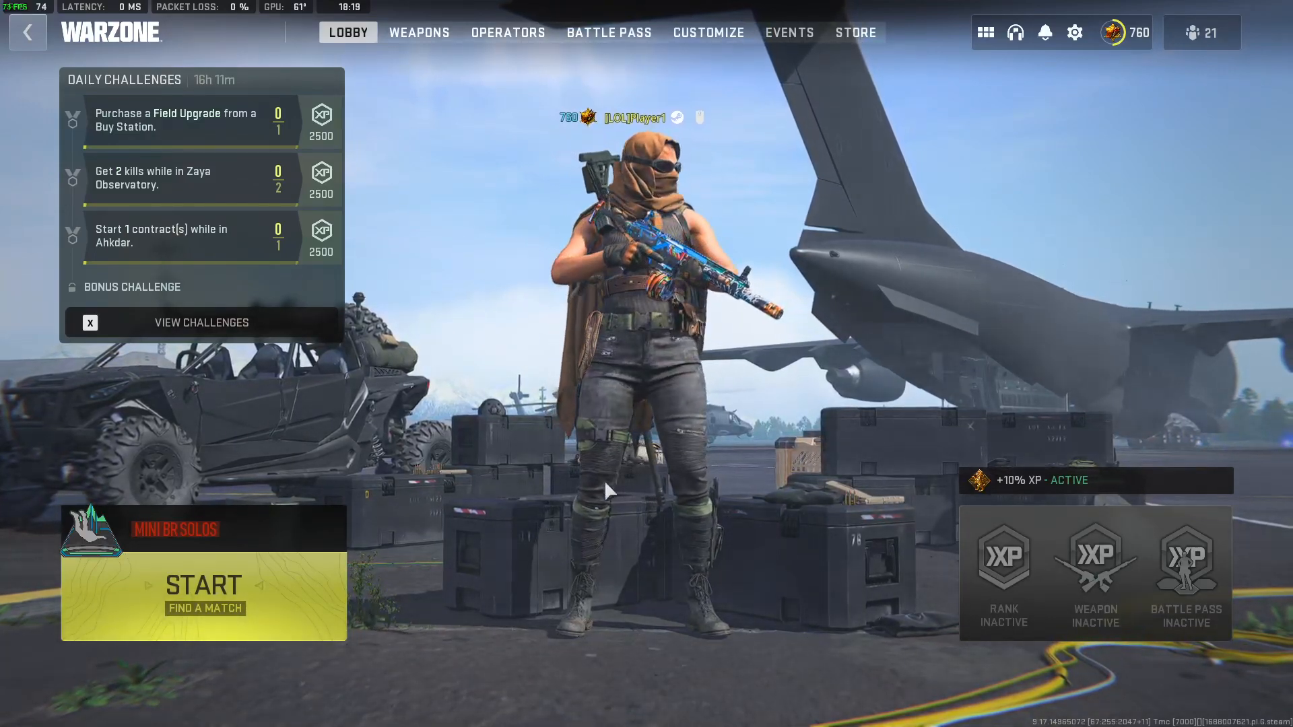
key("Escape")
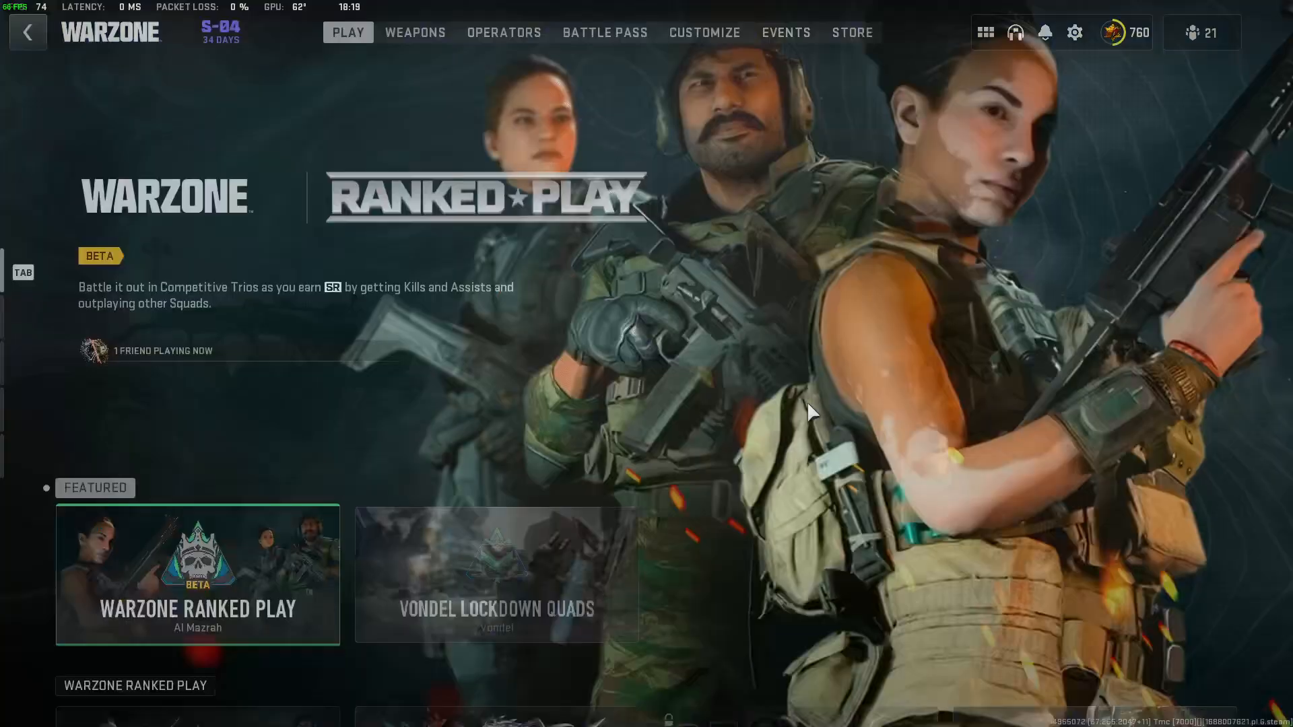
Leave Warzone and view the DMZ lobby, returning to the home screen.
scroll(606, 552, "down", 1)
key("Escape")
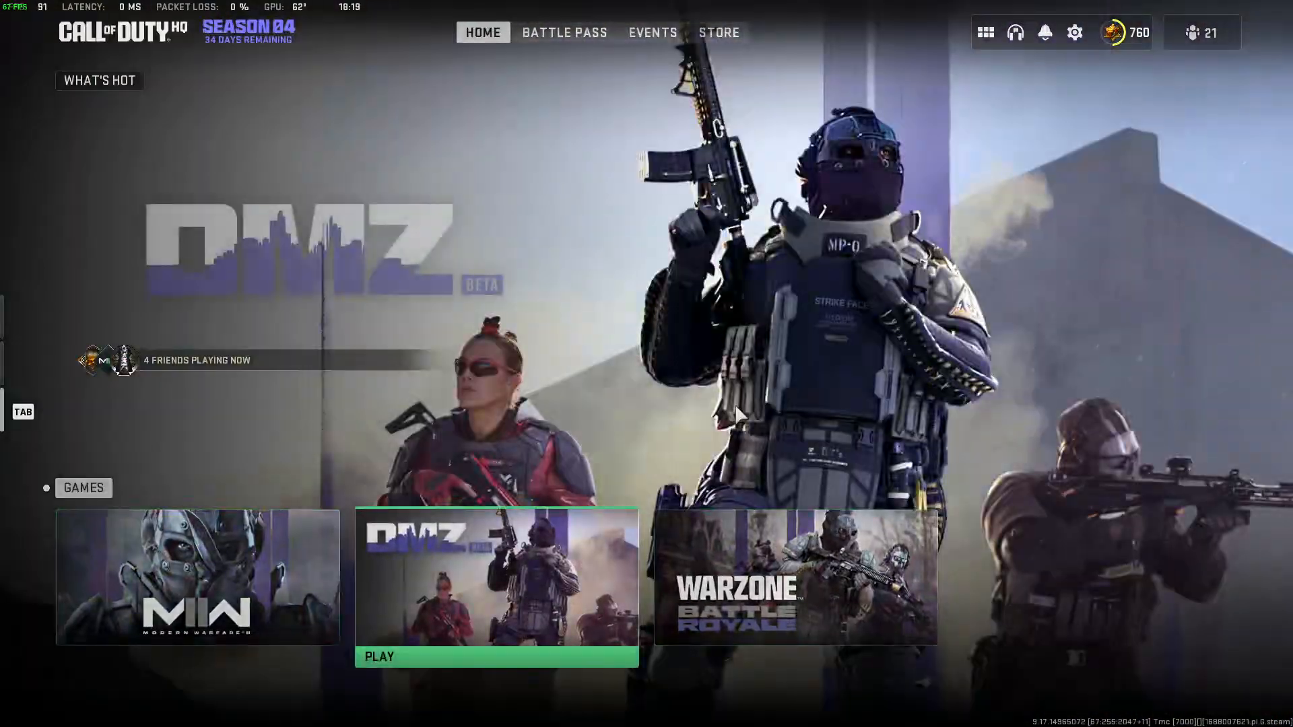
left_click(538, 559)
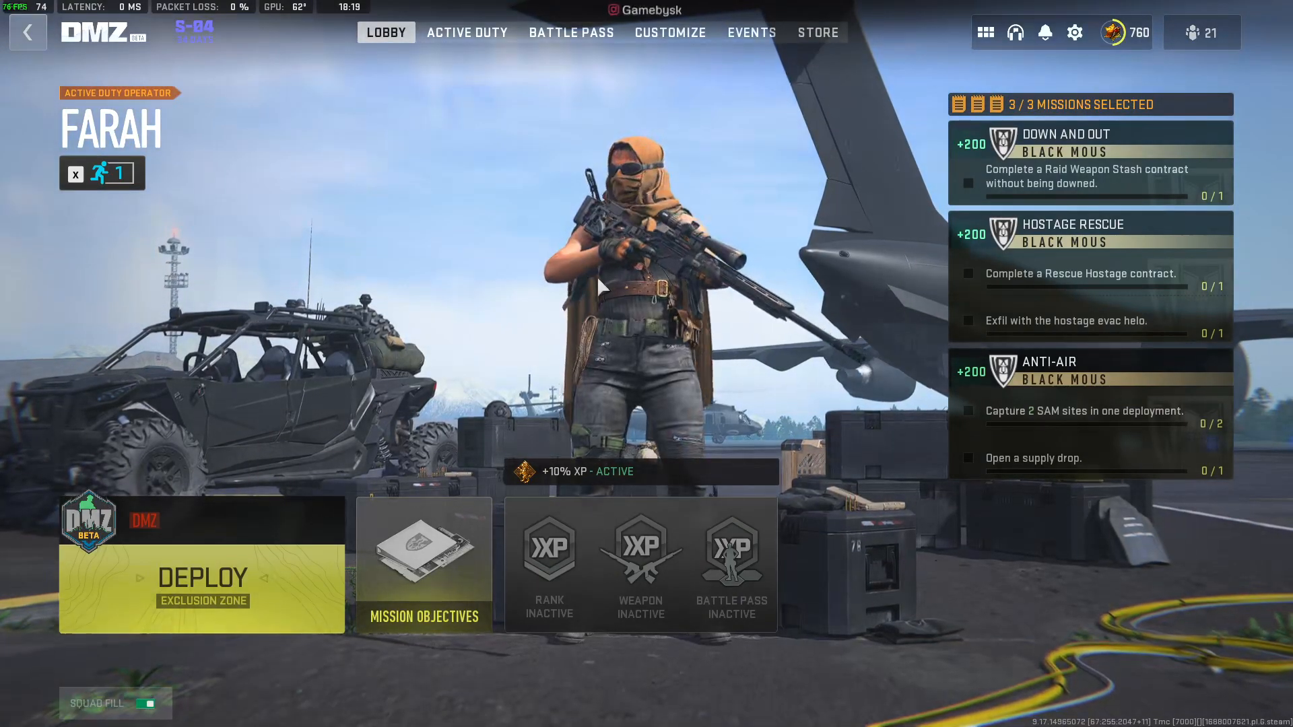
key("Escape")
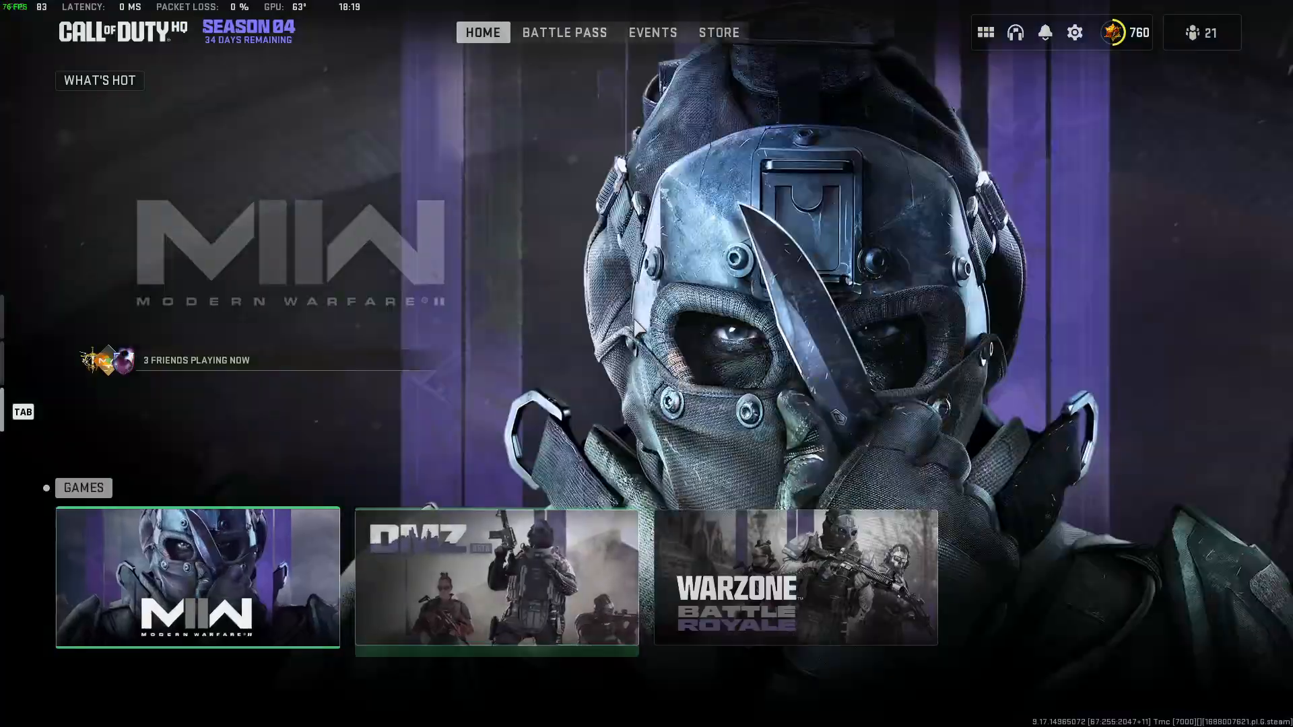
View the Showdown 24/7 and Ranked Play lobbies in Modern Warfare II, returning to the playlists.
left_click(221, 567)
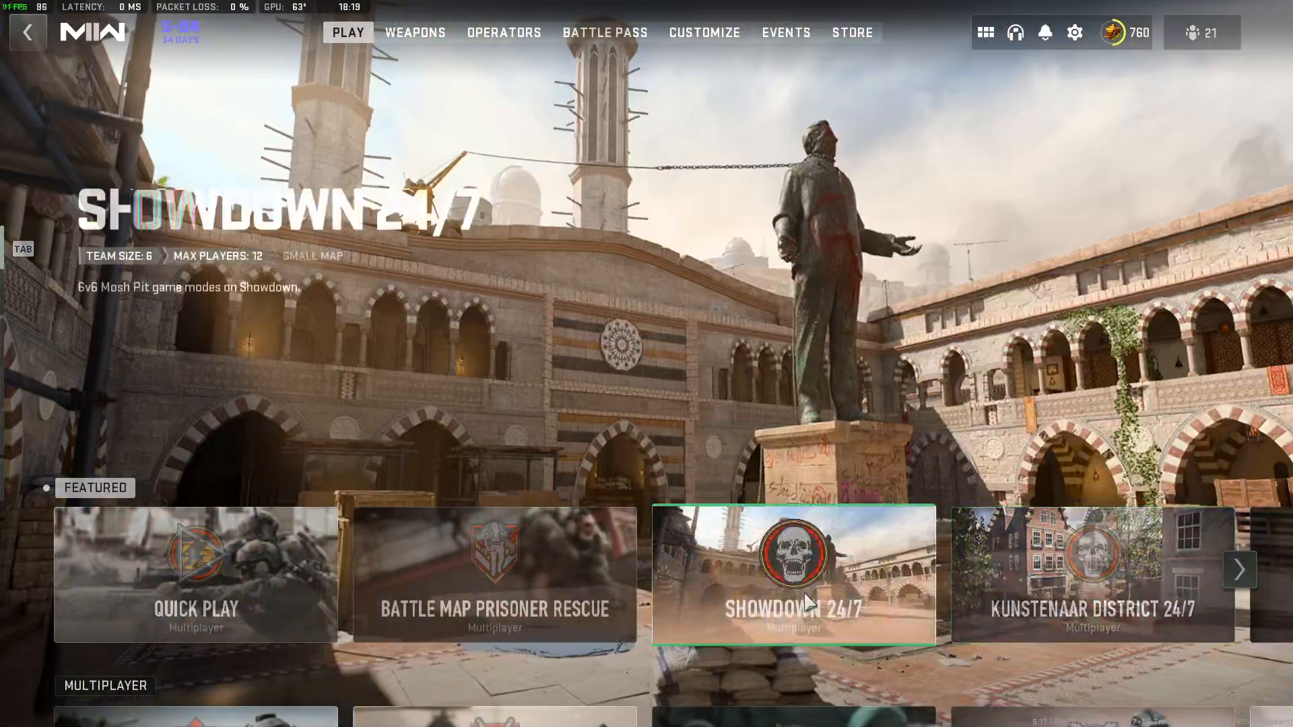
left_click(808, 597)
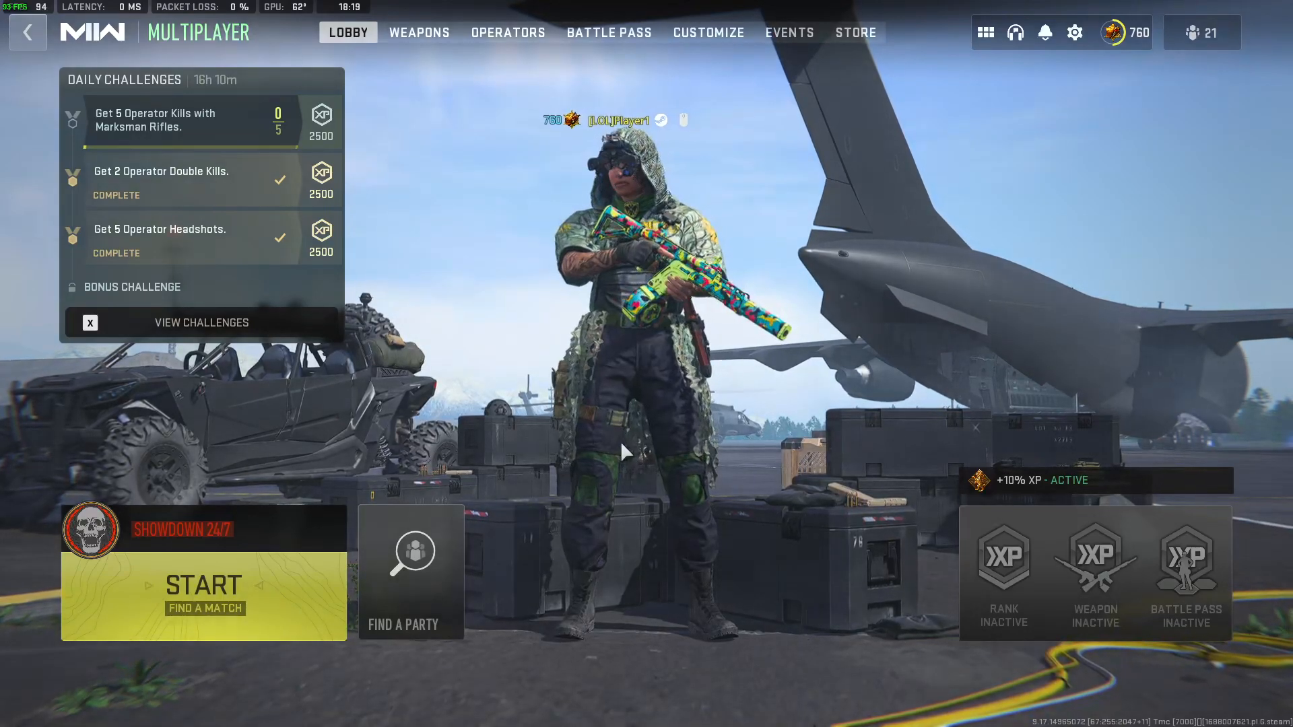
key("Escape")
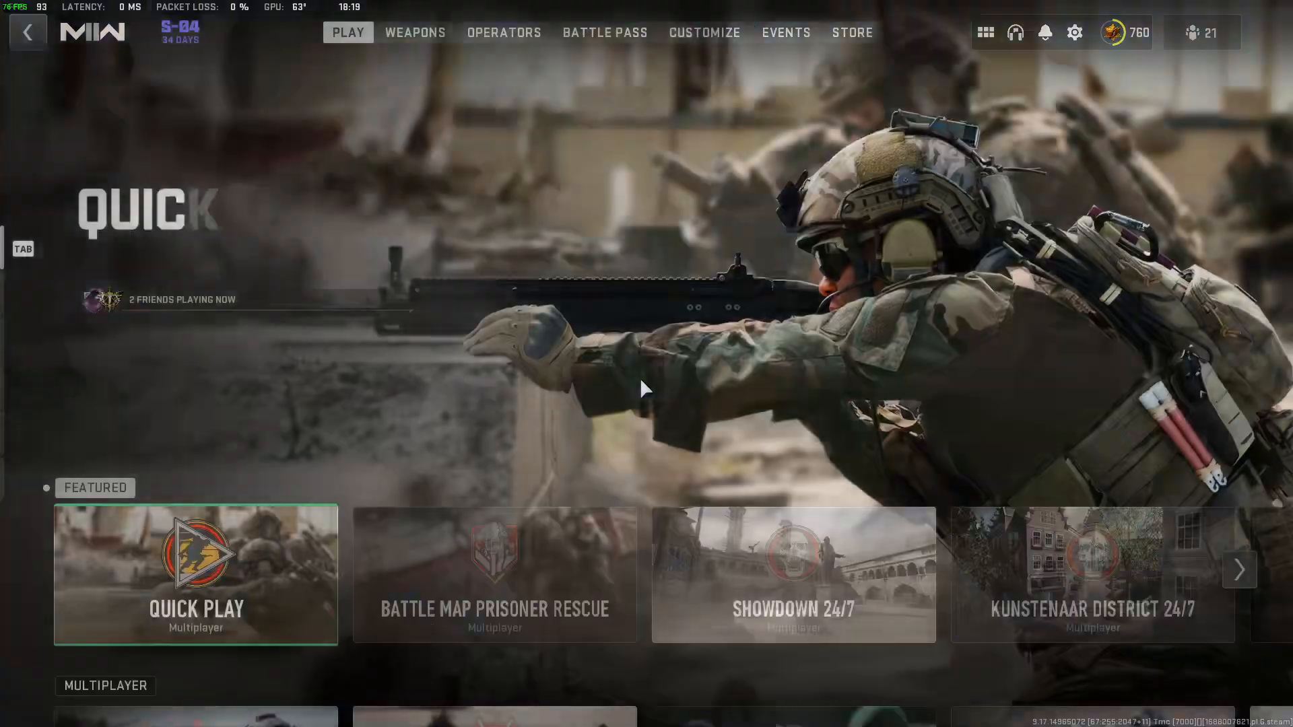
scroll(362, 479, "down", 5)
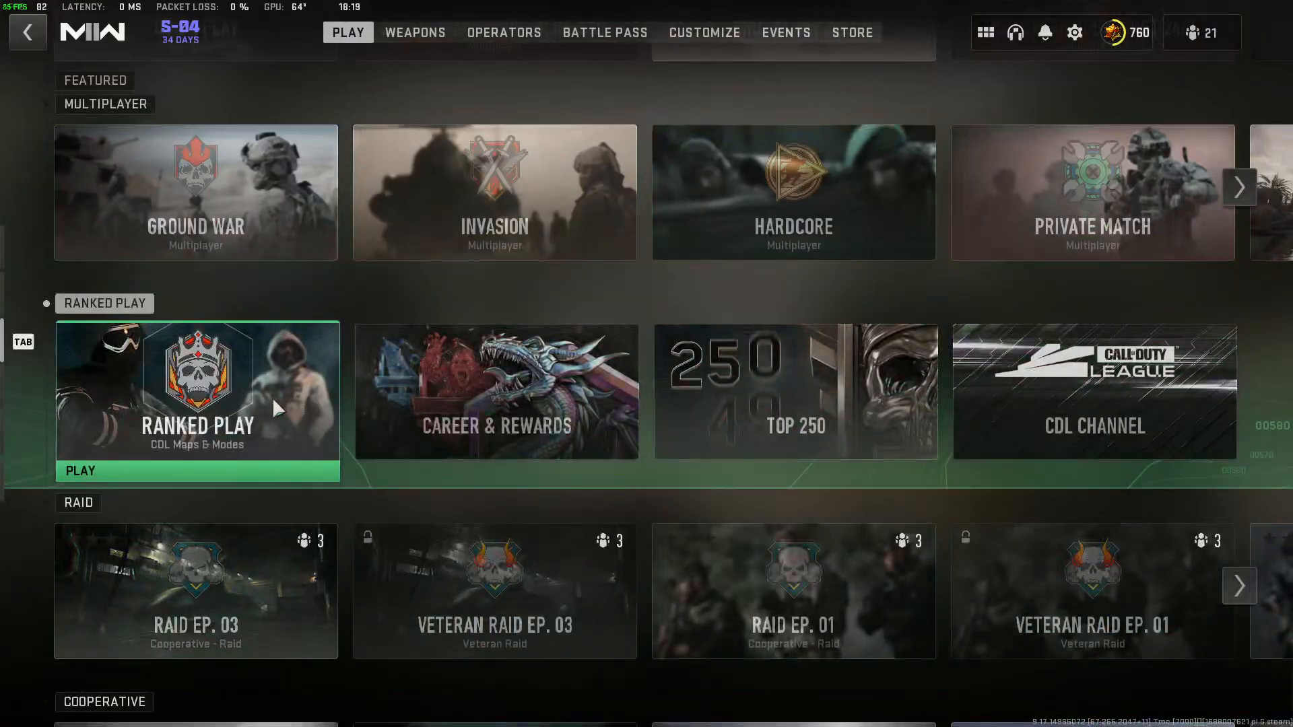
left_click(272, 395)
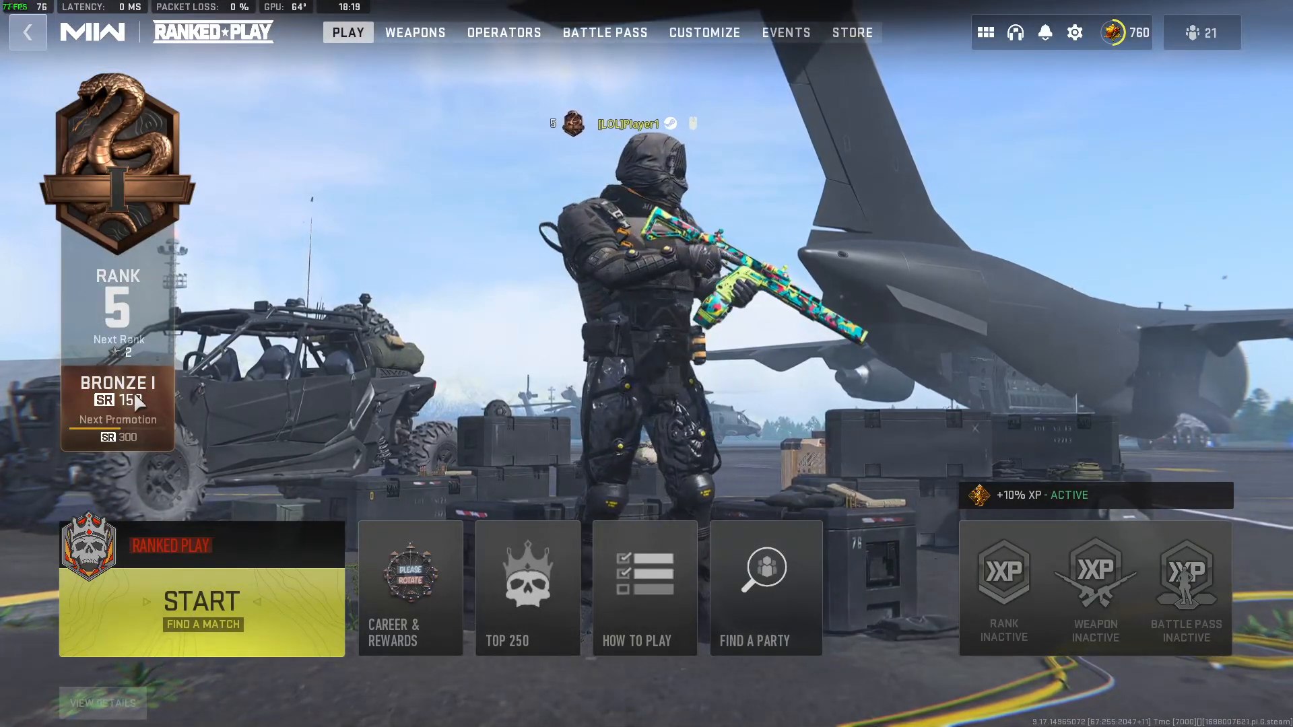
key("Escape")
Create a private Team Deathmatch match in Modern Warfare II and leave its party.
scroll(678, 474, "down", 5)
scroll(679, 476, "down", 2)
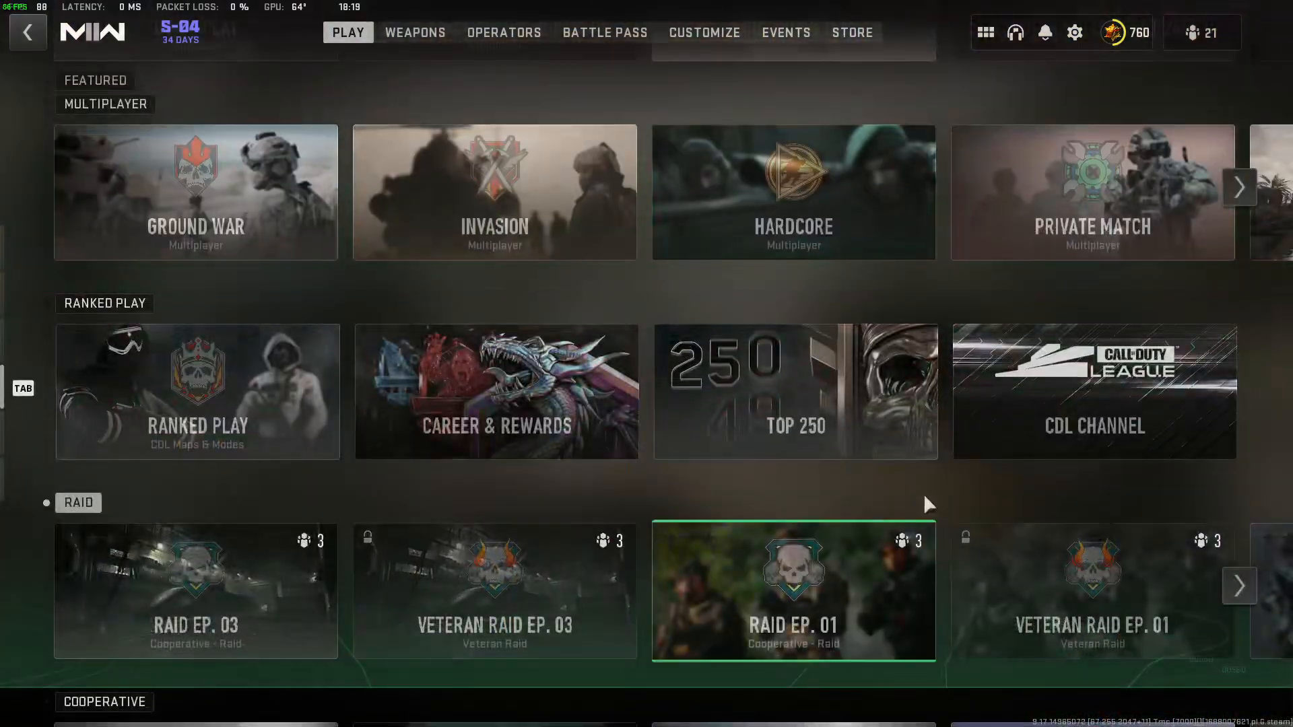
left_click(1088, 248)
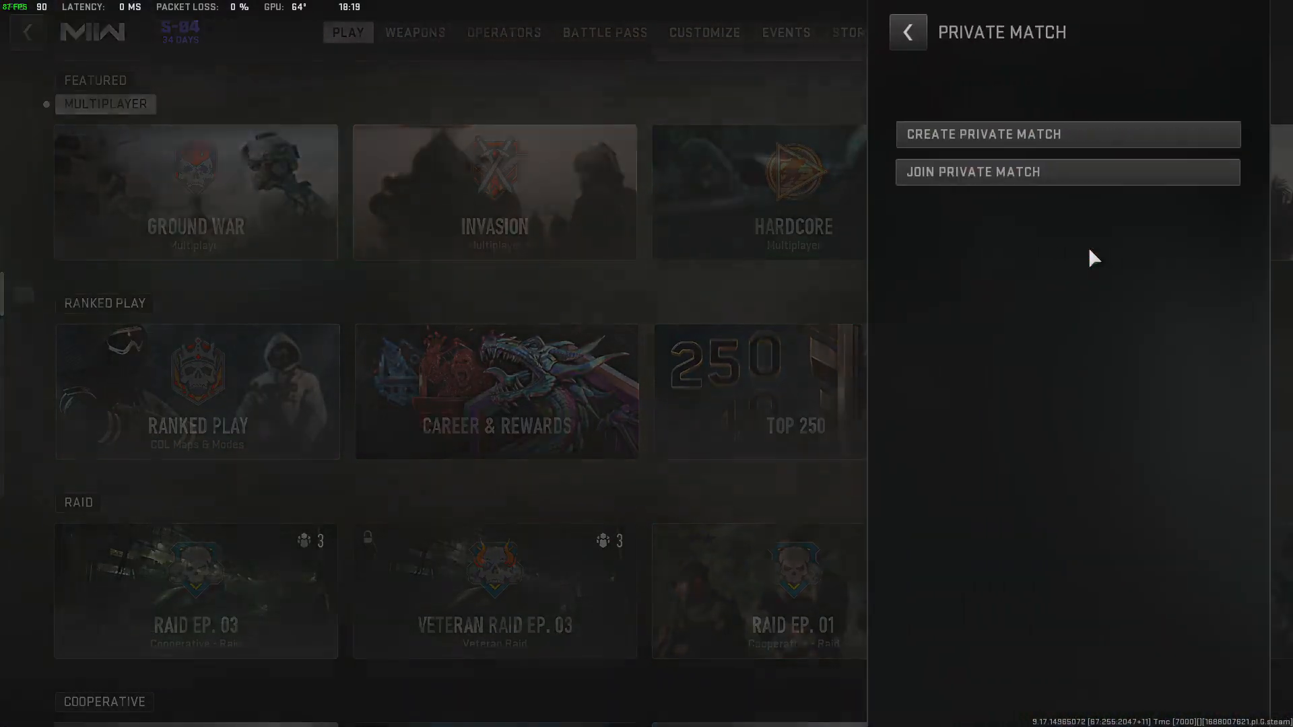
left_click(1027, 136)
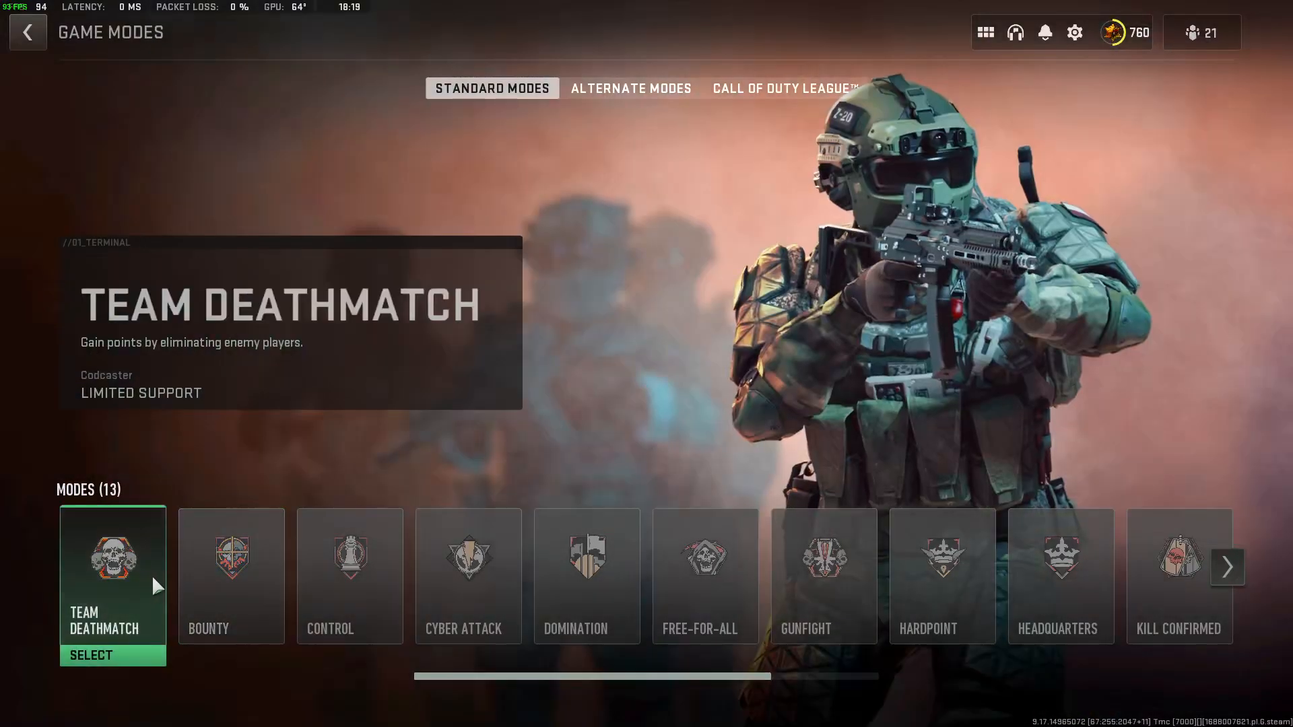
left_click(153, 578)
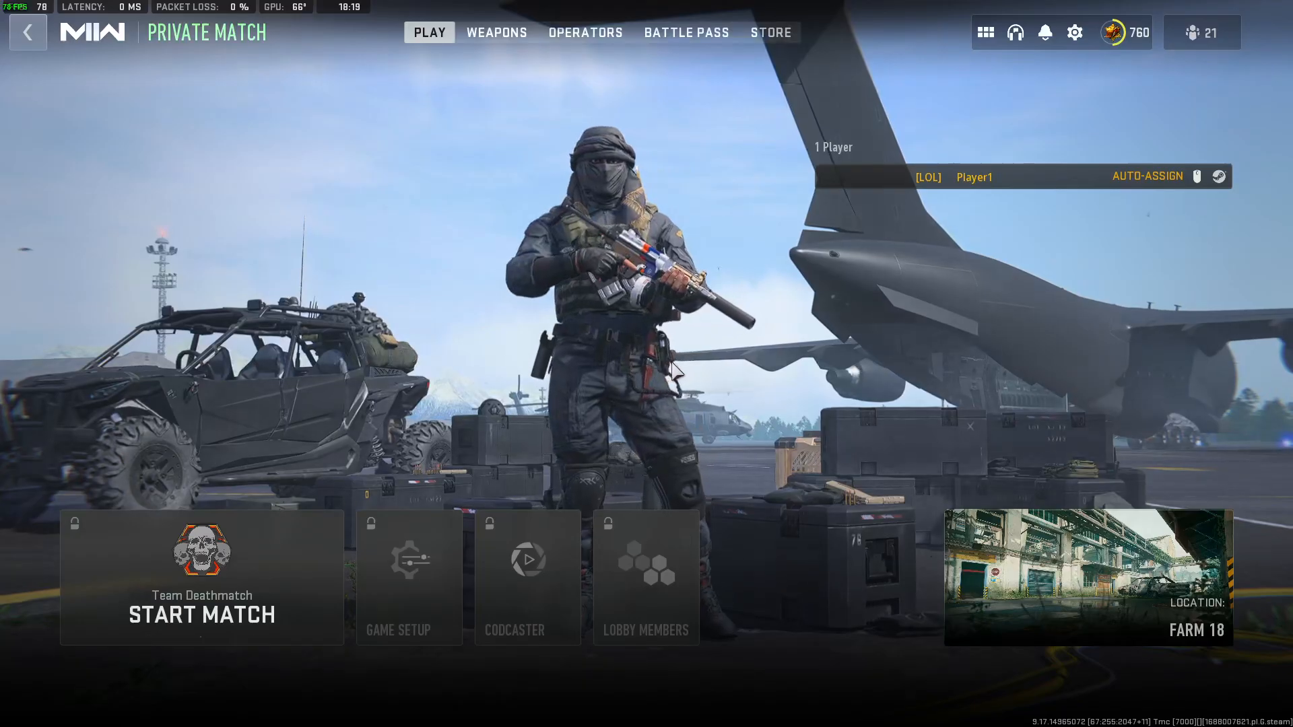
key("Escape")
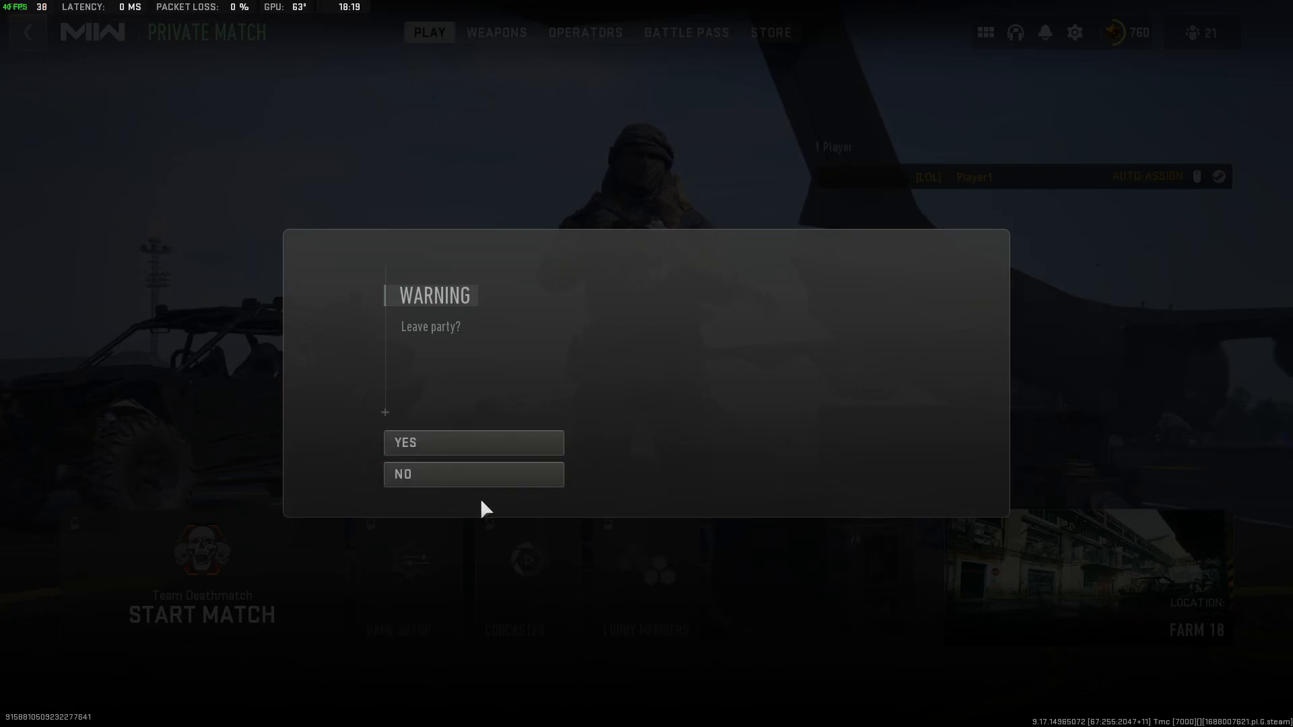
left_click(490, 480)
key("Escape")
left_click(465, 446)
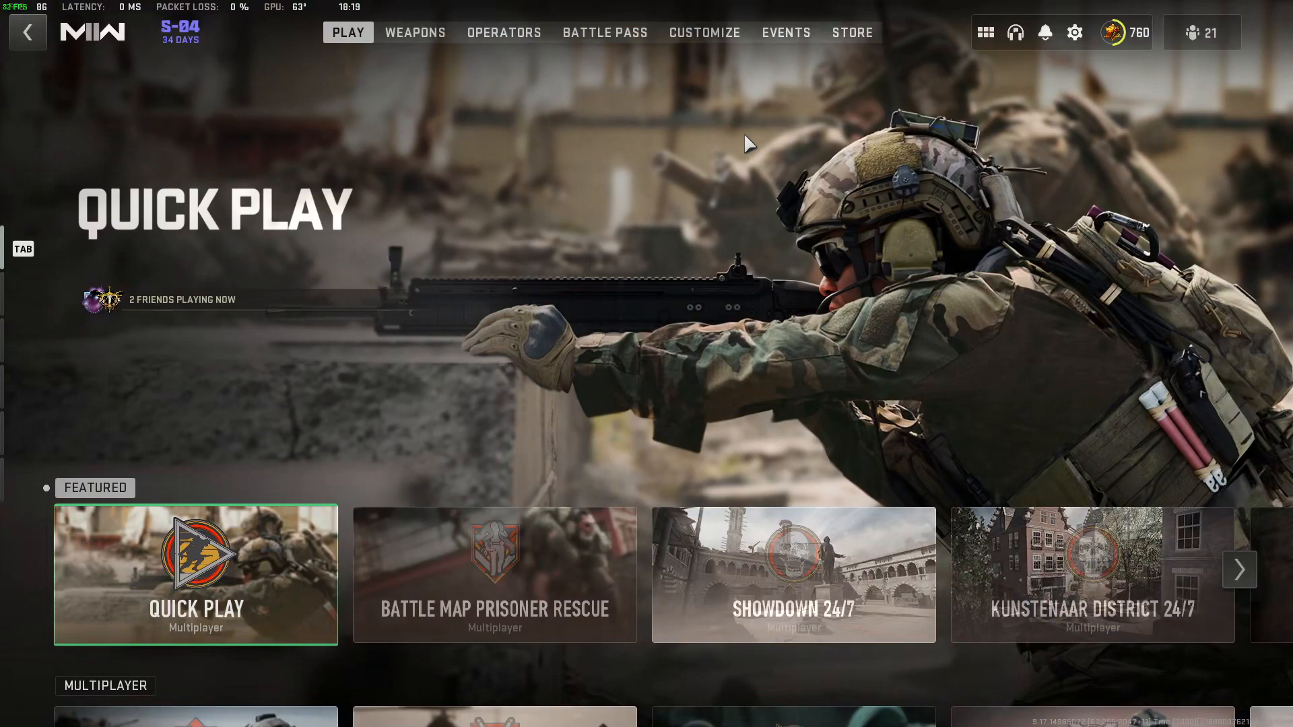
Open the game's graphics display settings and set Display Mode to Fullscreen Exclusive.
left_click(1077, 32)
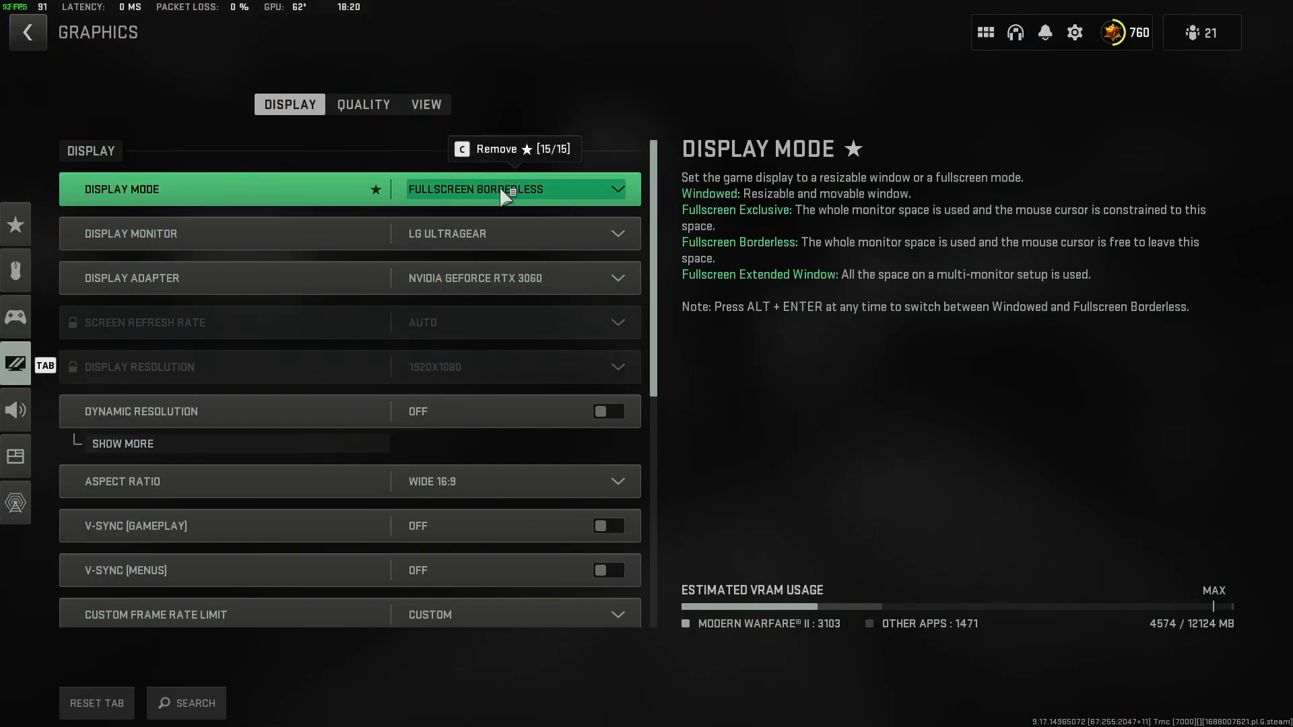
left_click(518, 192)
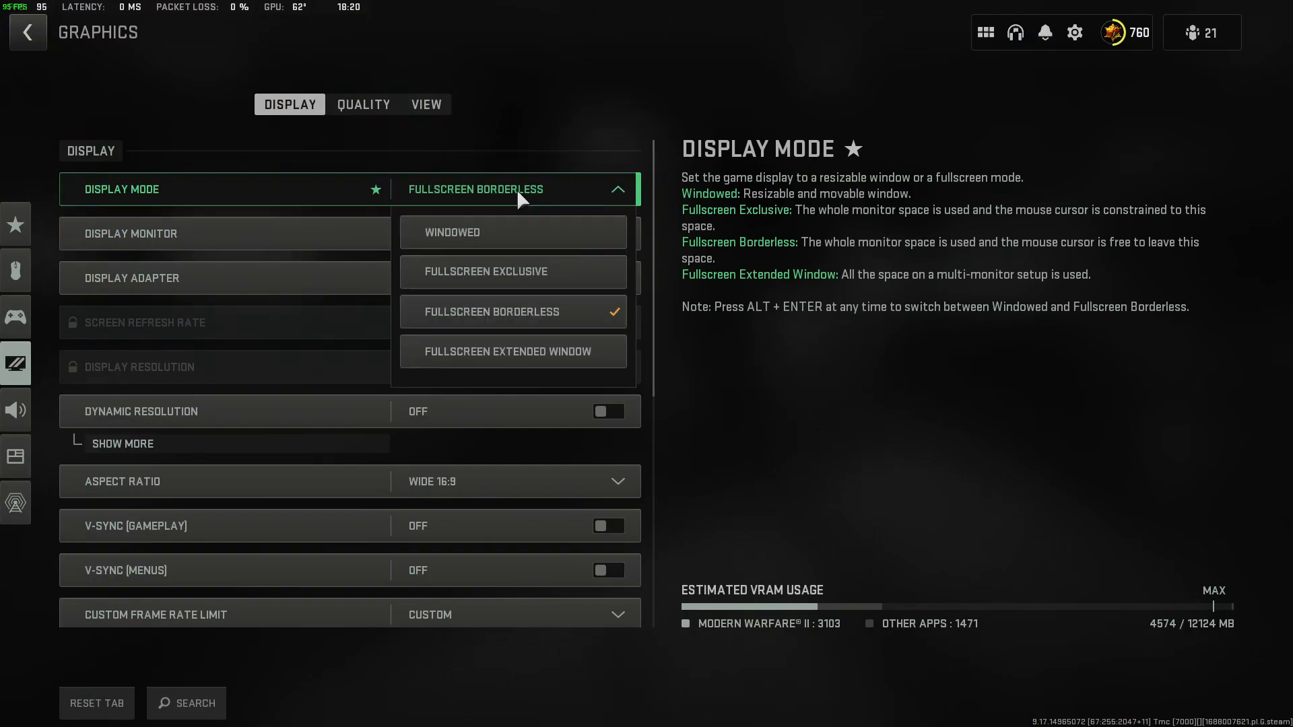
left_click(576, 283)
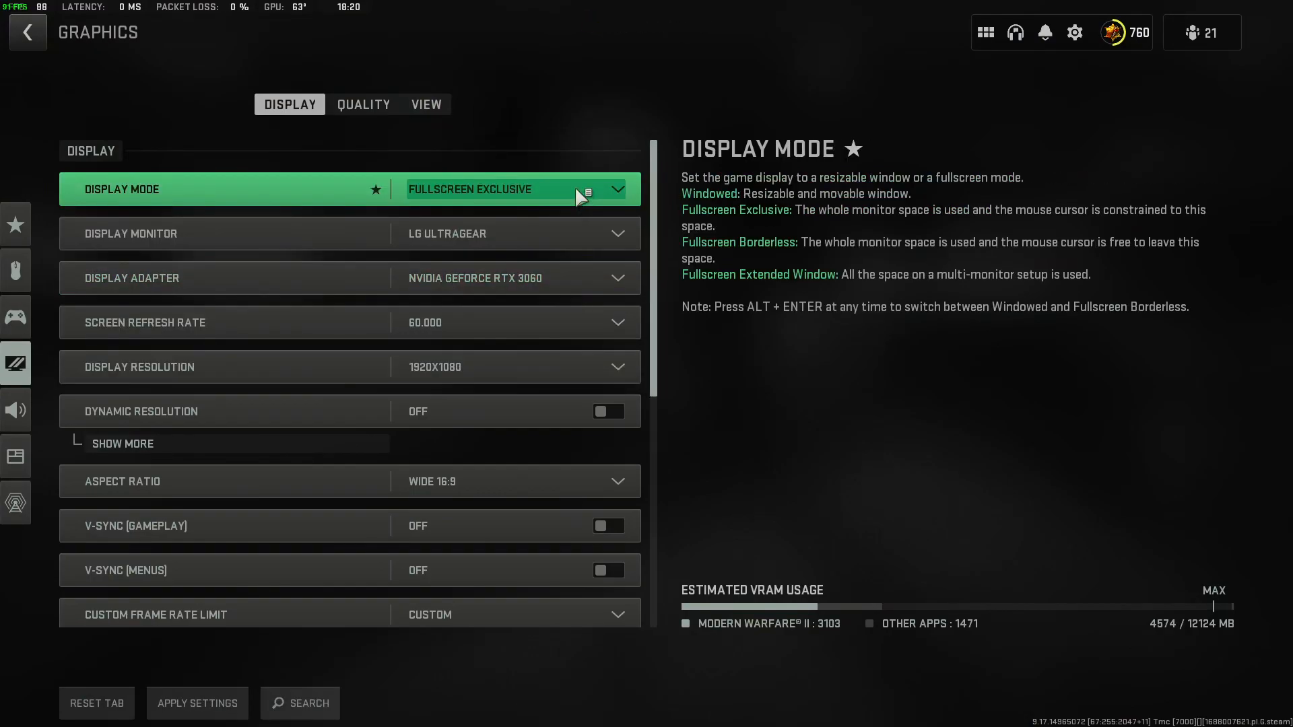
left_click(575, 187)
left_click(575, 187)
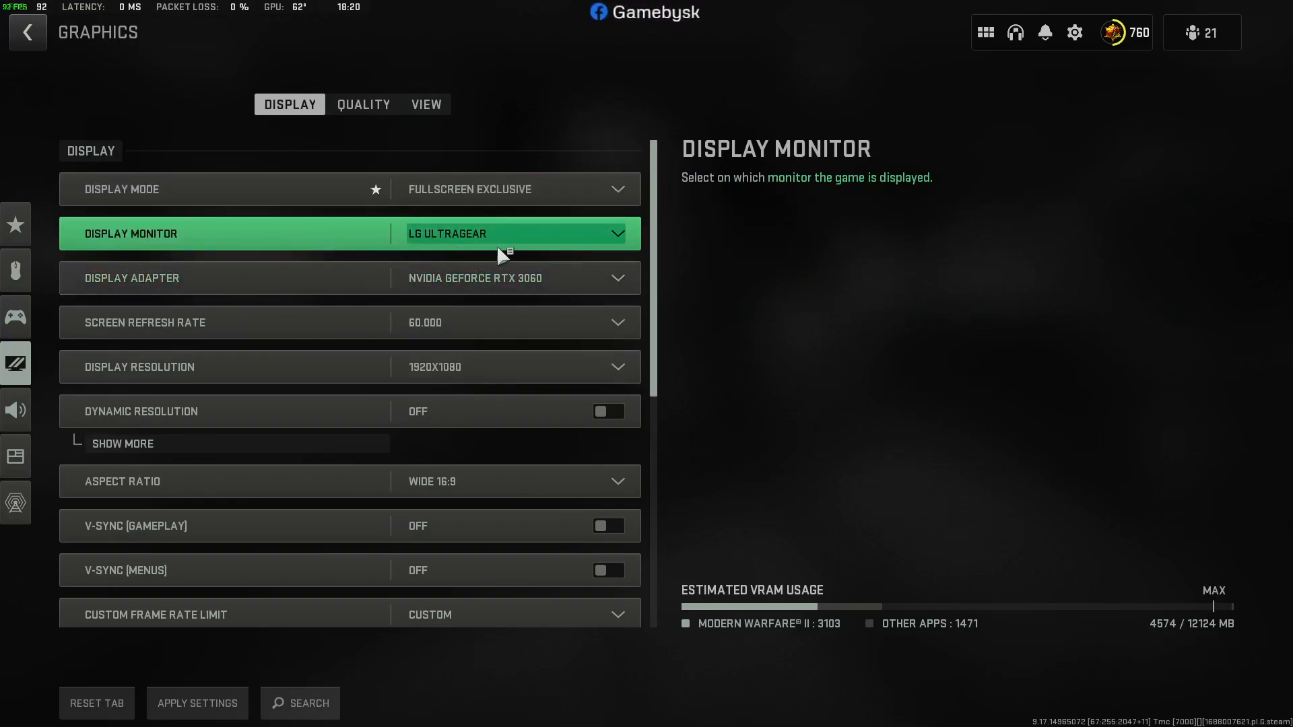
Check the Display Monitor choice, keeping LG UltraGear, and set Screen Refresh Rate to 143.981.
left_click(577, 234)
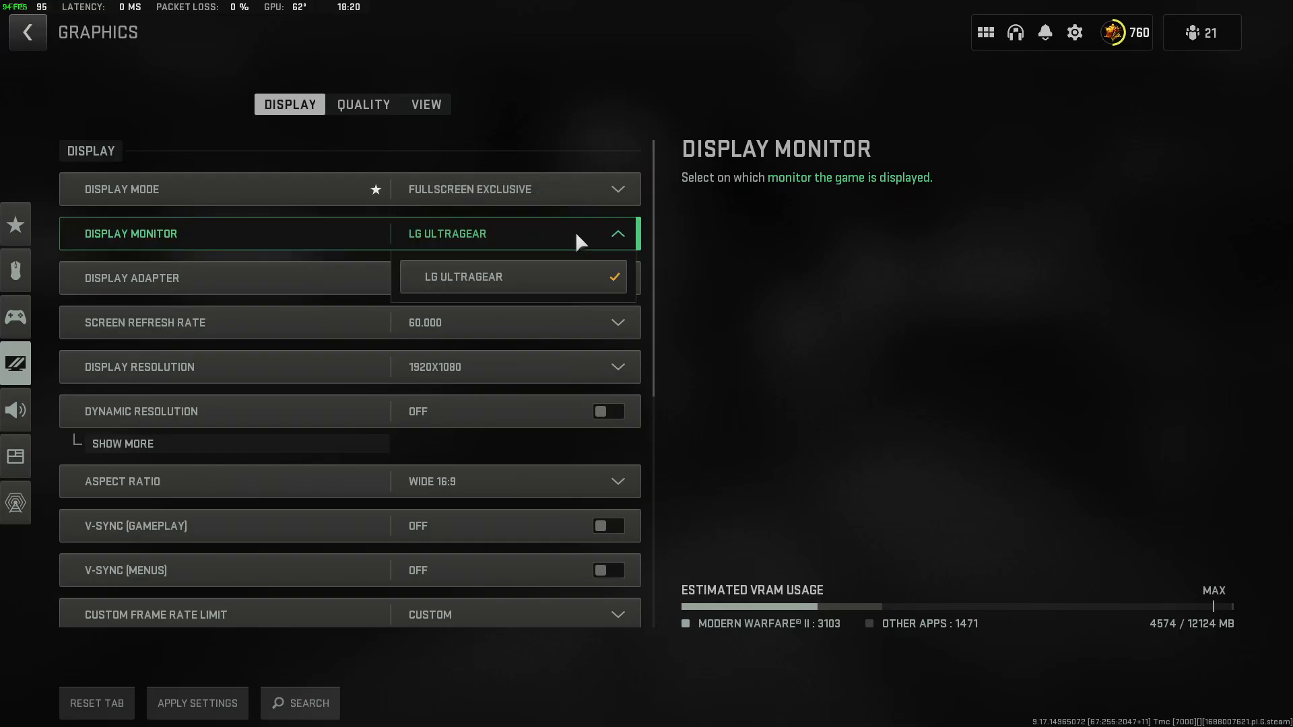
left_click(589, 238)
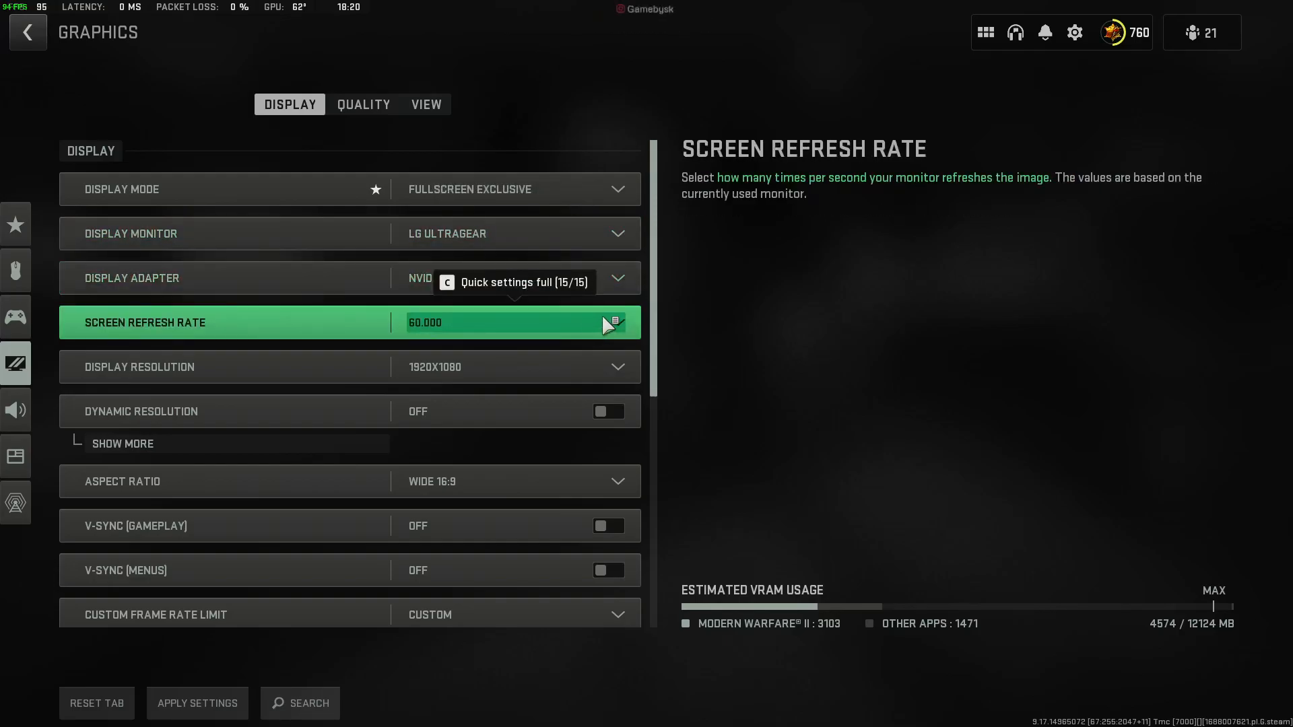
left_click(603, 317)
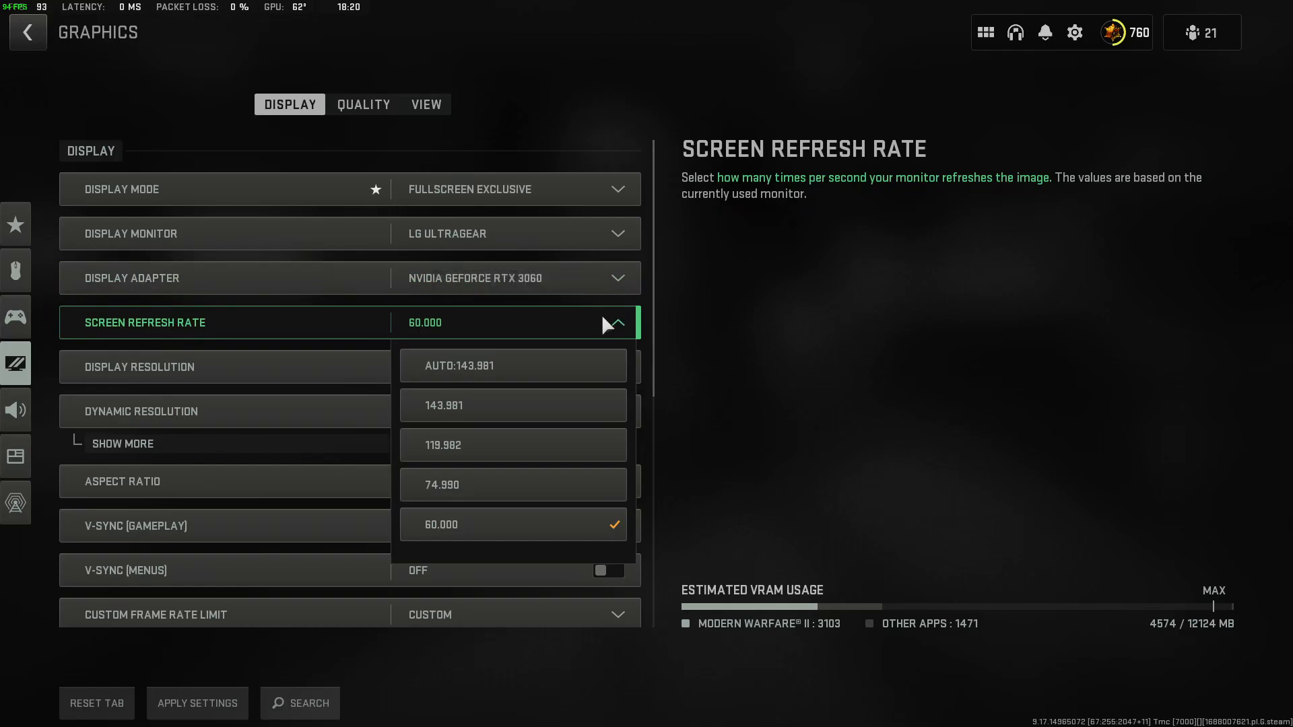
left_click(526, 419)
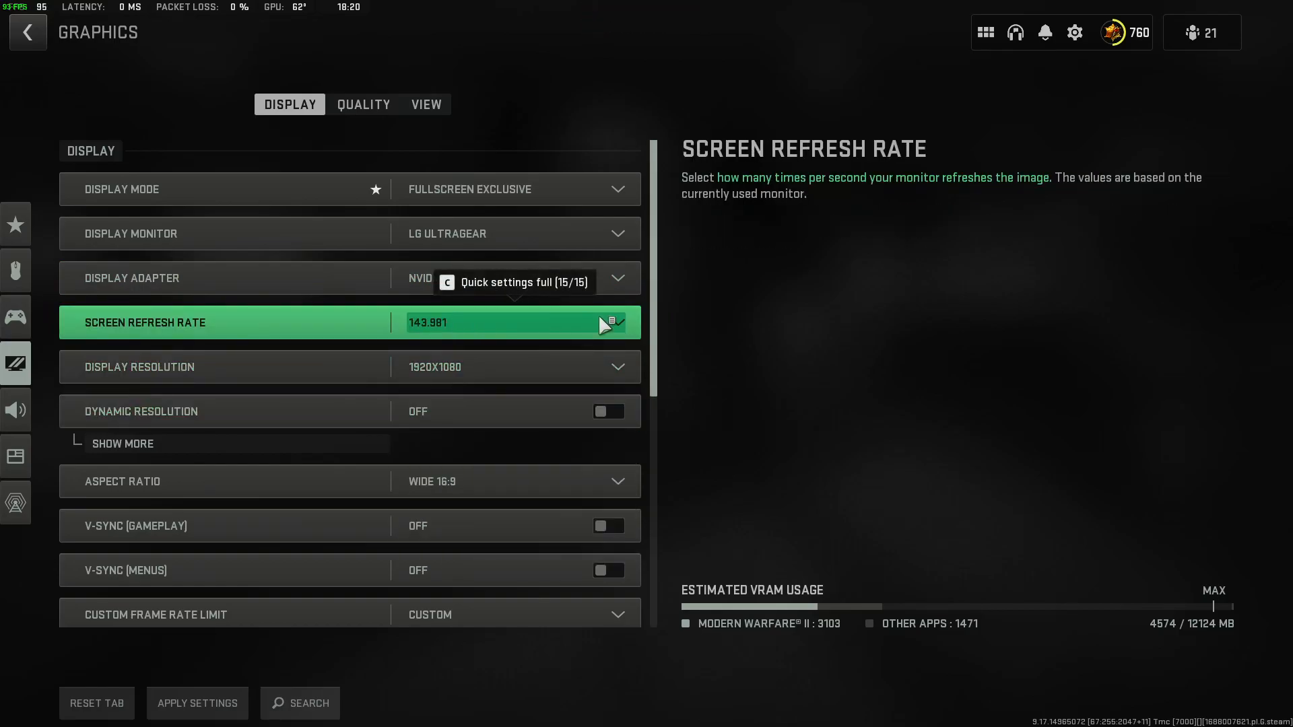
left_click(619, 326)
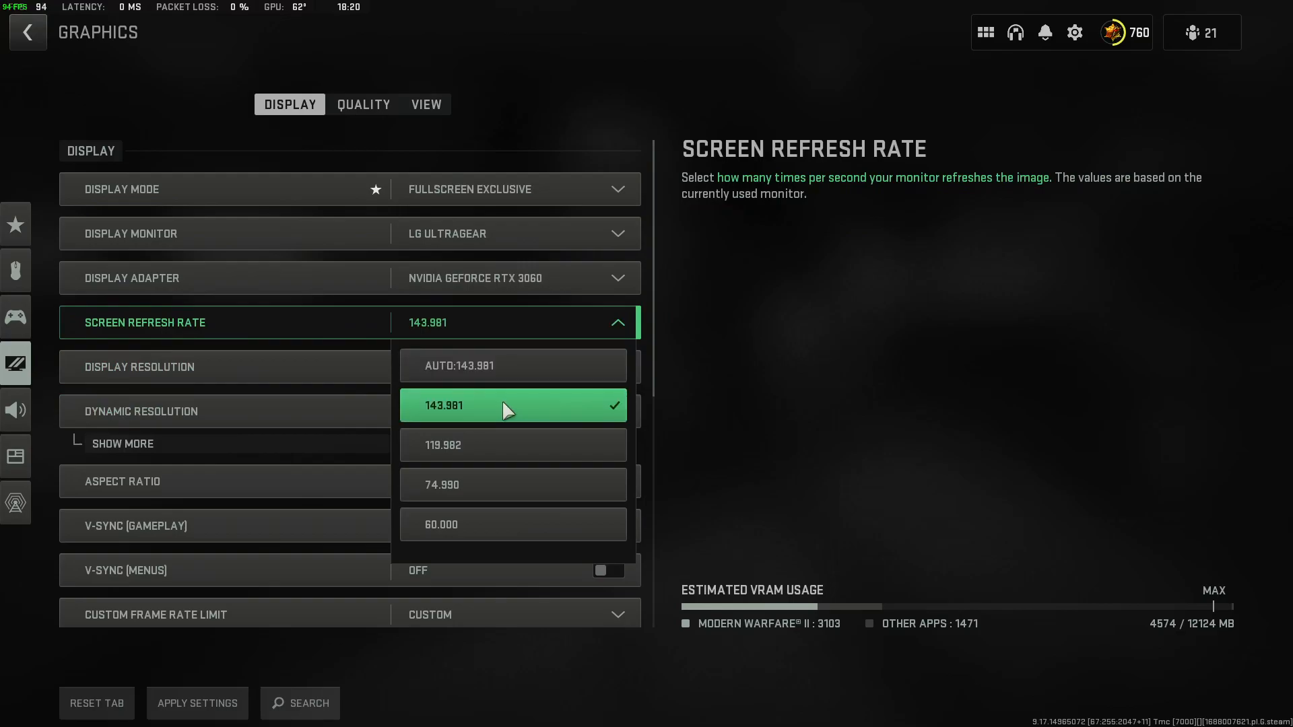
left_click(628, 328)
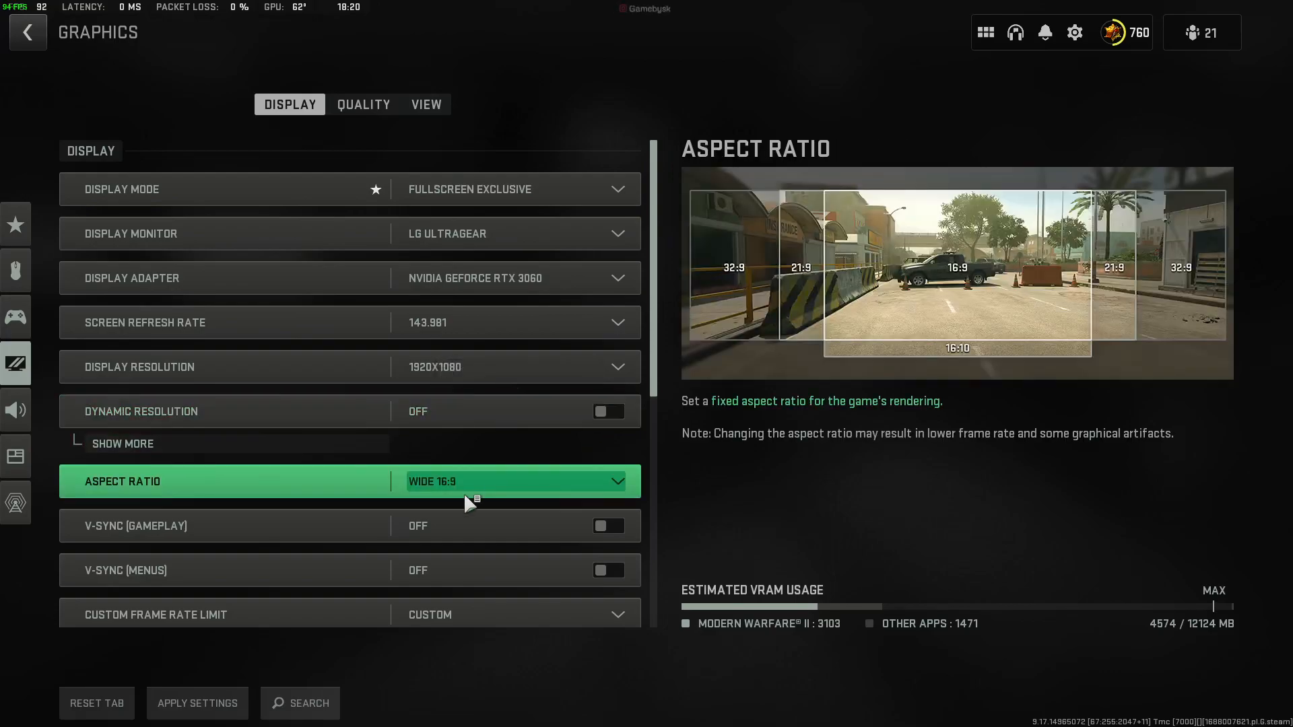
Keep Aspect Ratio at Wide 16:9 and expand the detailed options of Custom Frame Rate Limit.
left_click(492, 483)
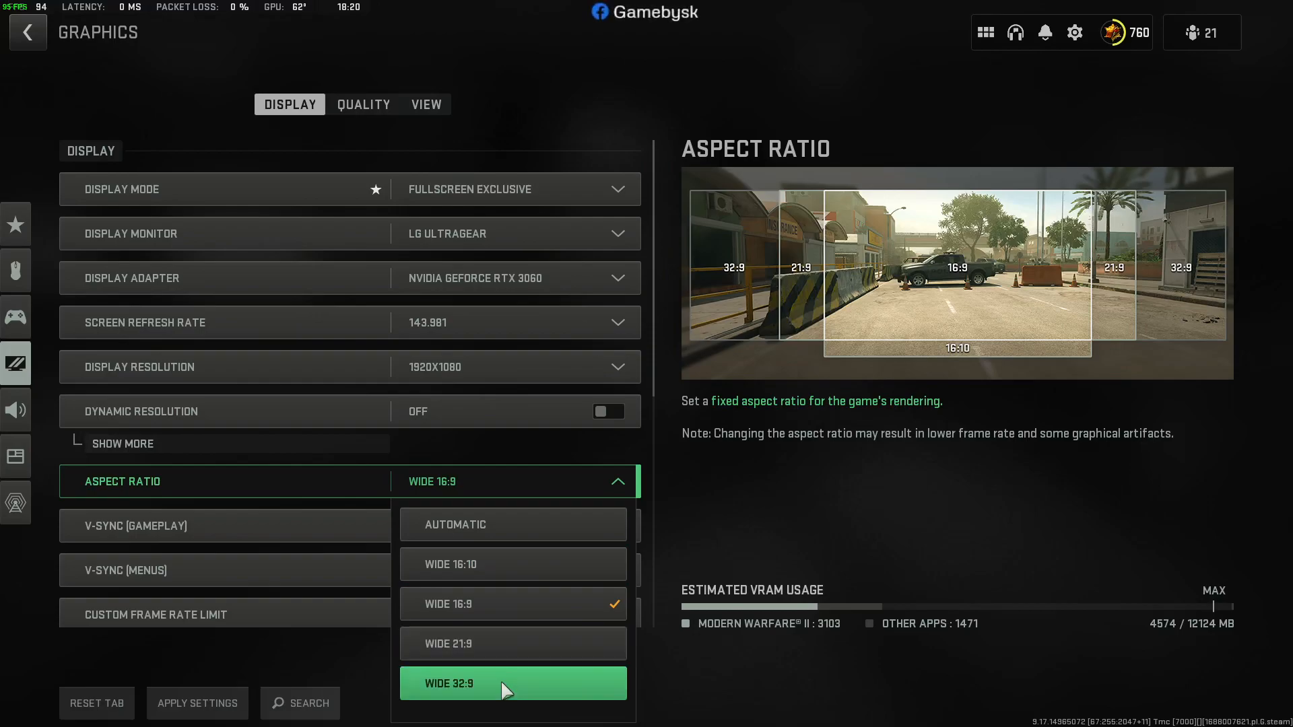
left_click(539, 599)
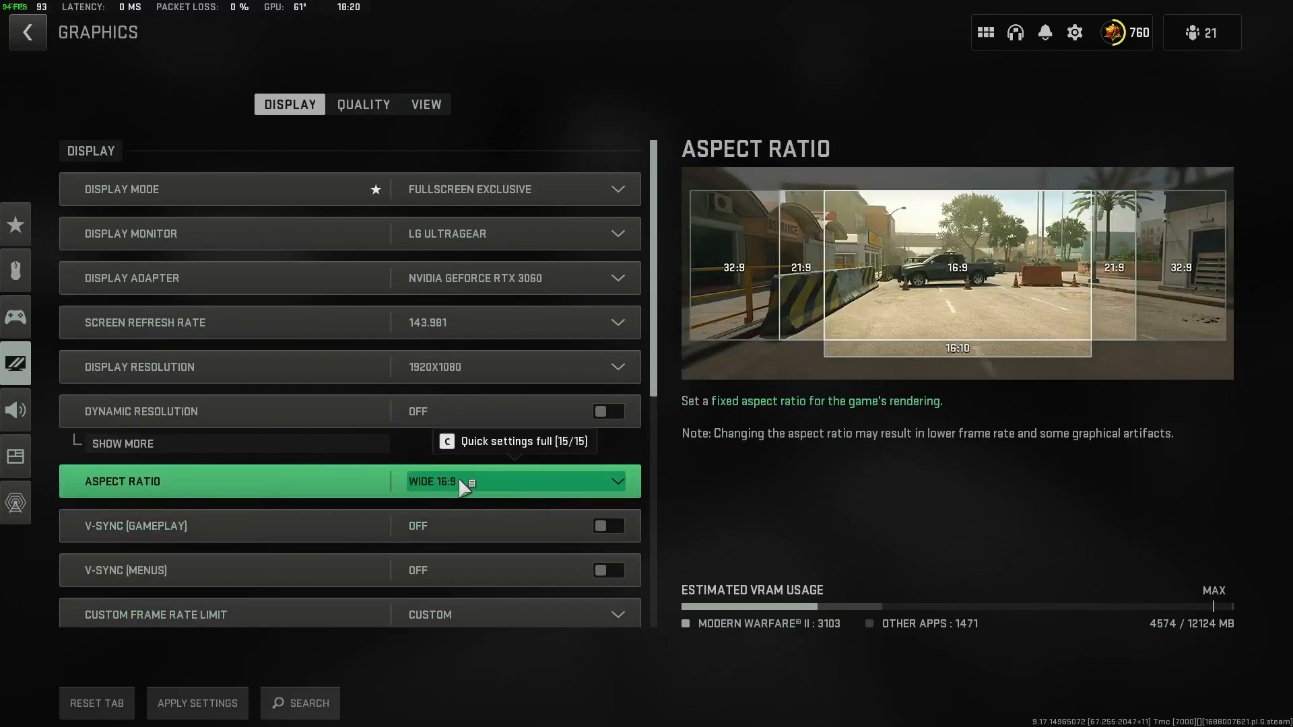
scroll(314, 599, "down", 4)
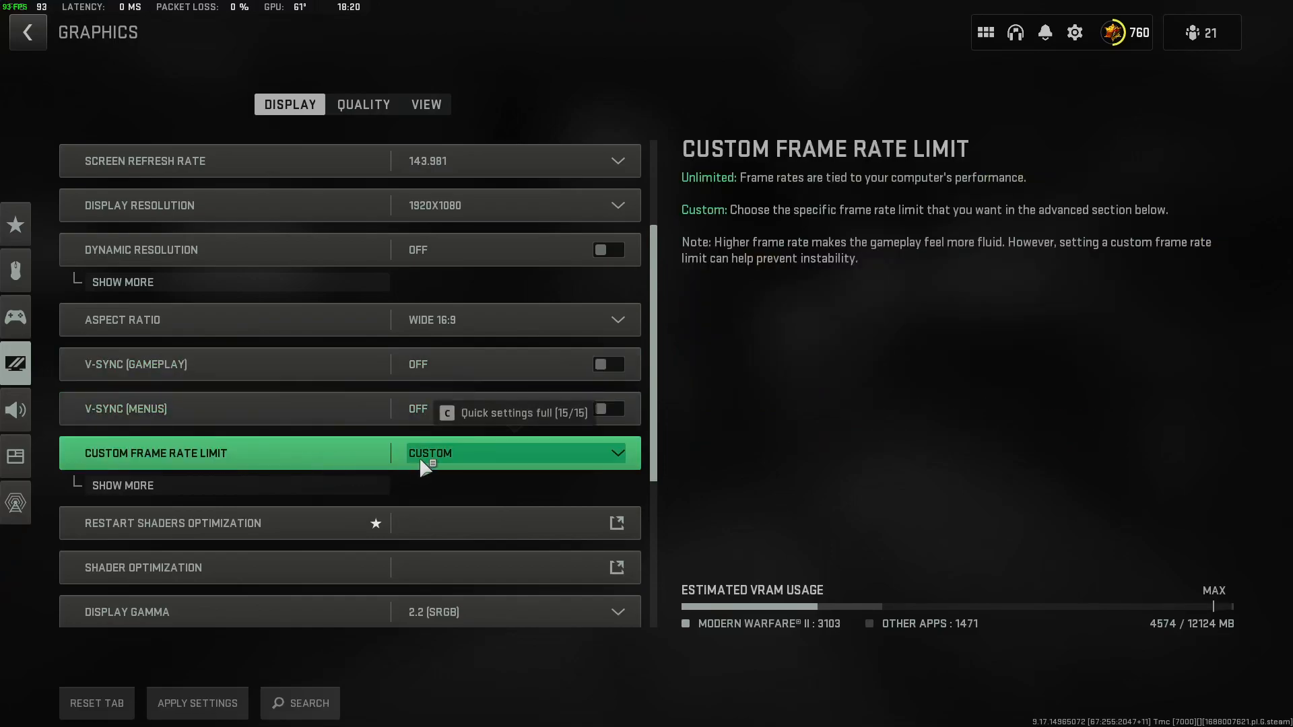
left_click(348, 483)
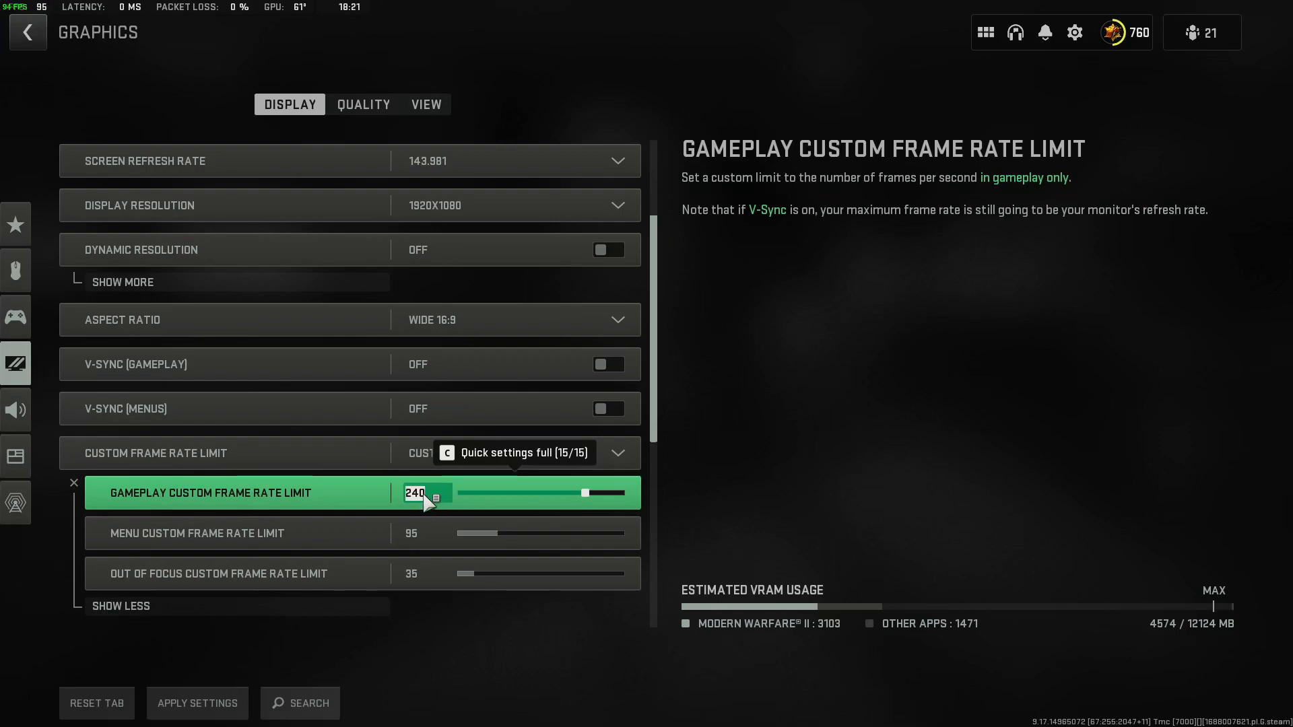
Set the Gameplay Custom Frame Rate Limit to 245 and collapse the detailed frame rate options.
left_click(423, 495)
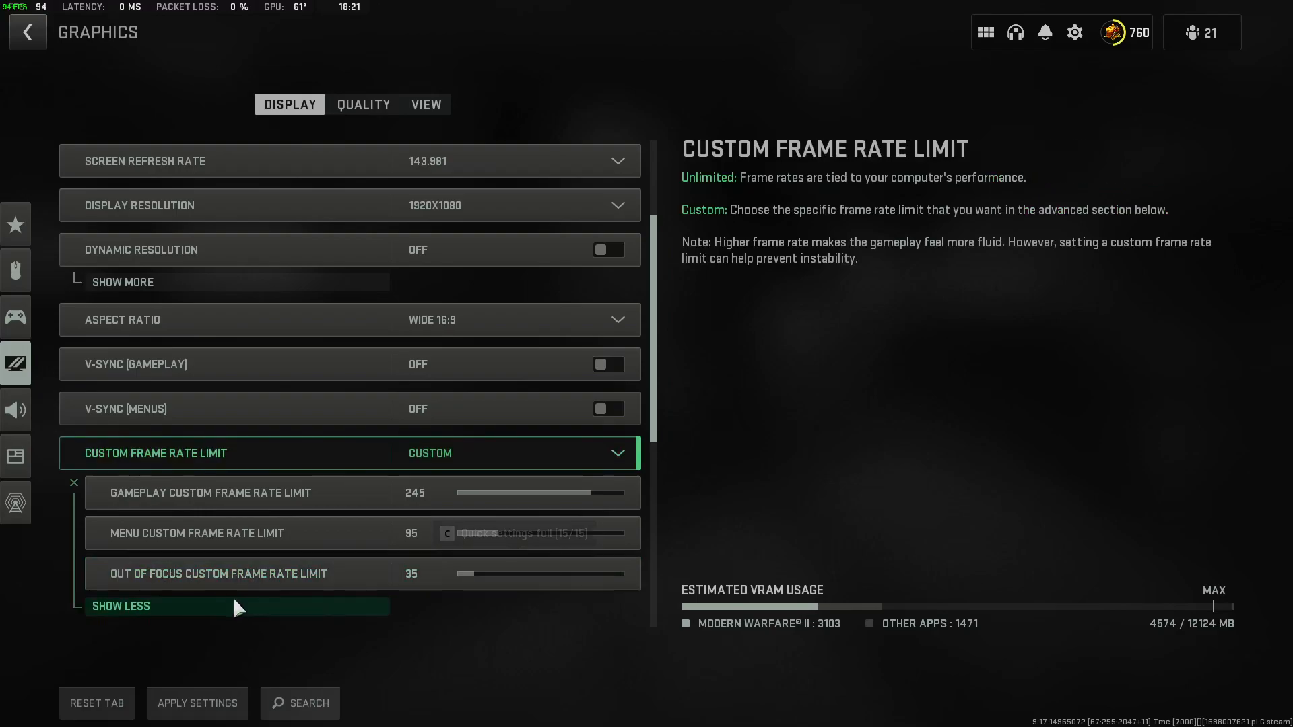
left_click(259, 607)
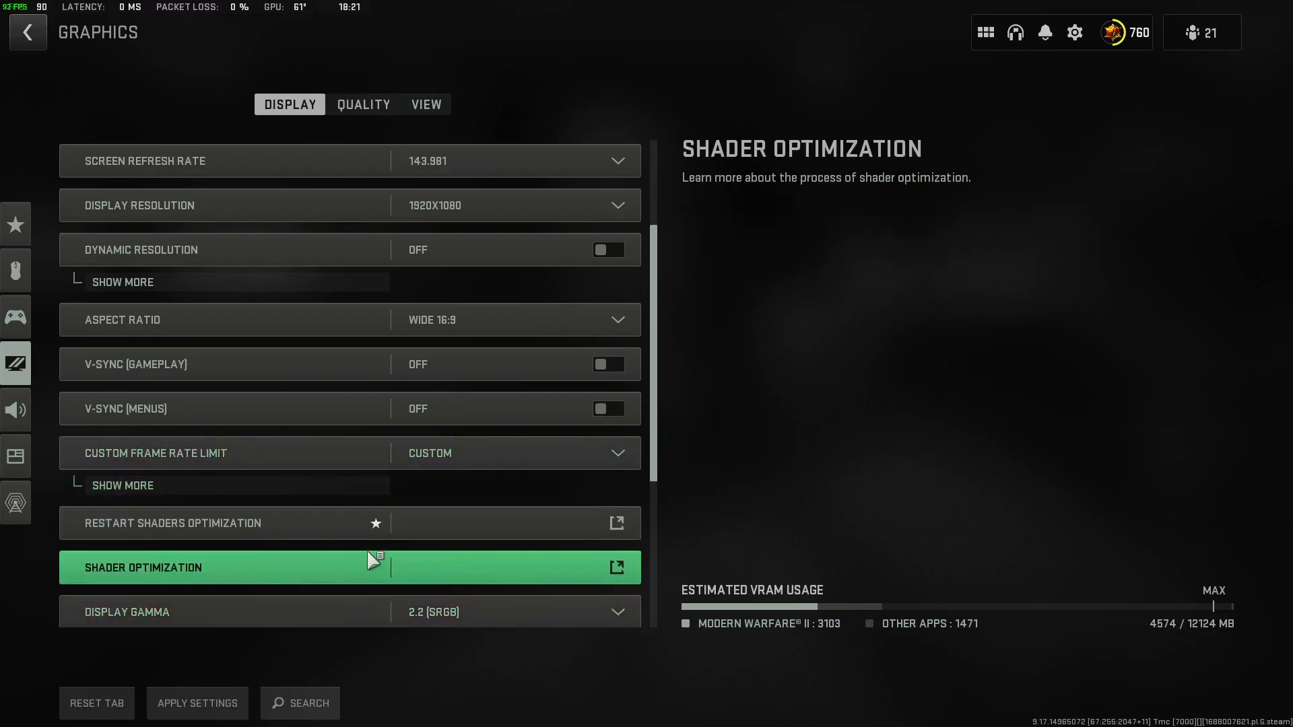
Set the game's brightness to 54 in the brightness setup and return to the graphics settings.
scroll(368, 553, "down", 2)
scroll(462, 508, "down", 2)
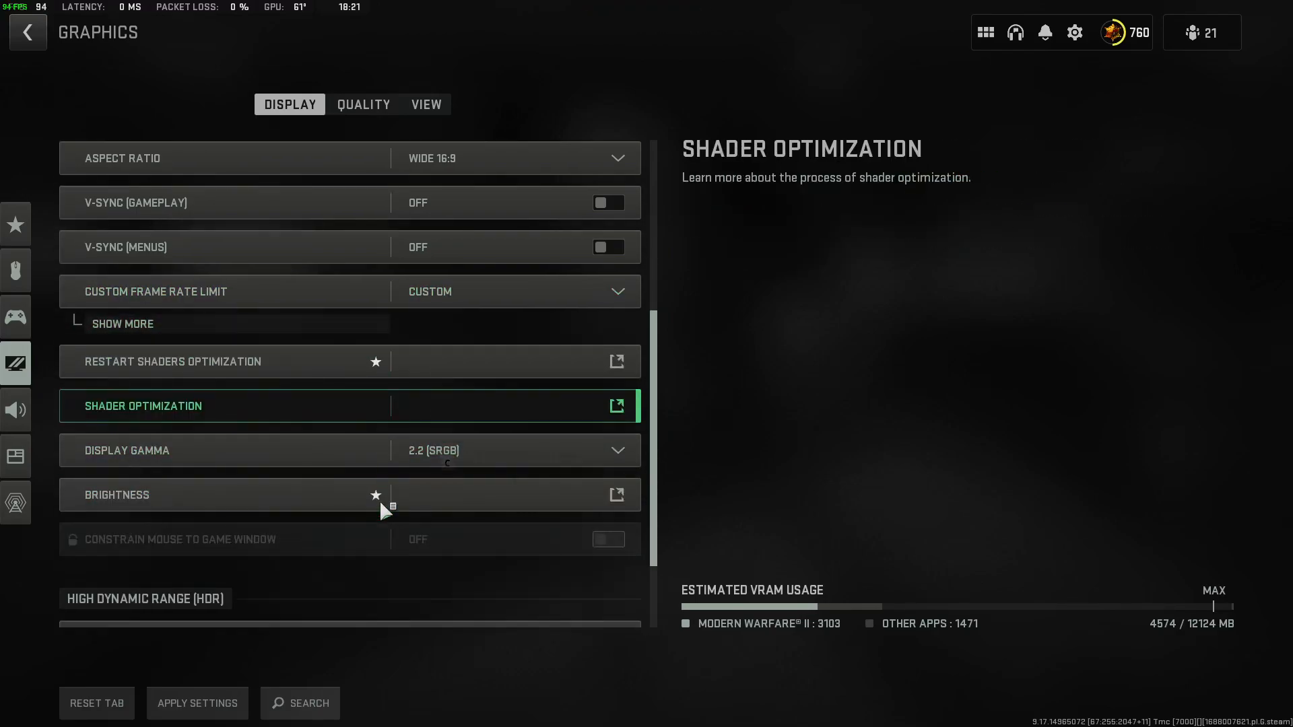
left_click(330, 502)
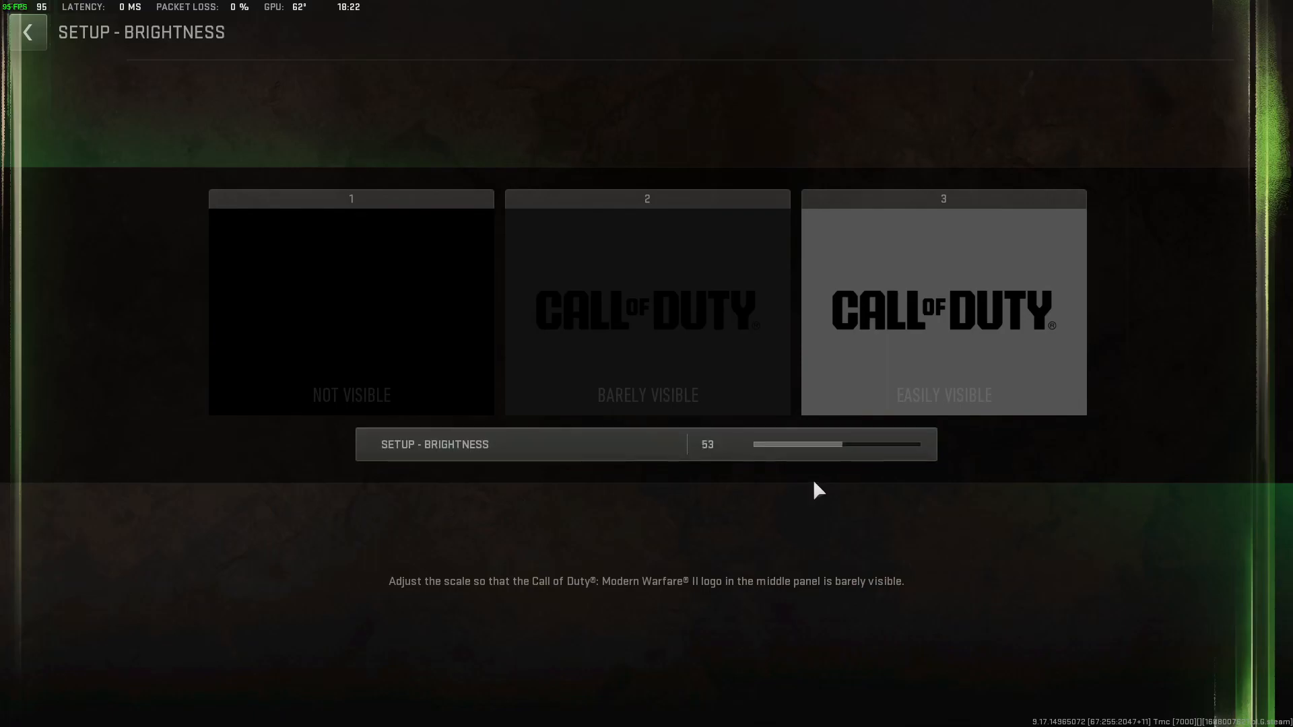
key("Escape")
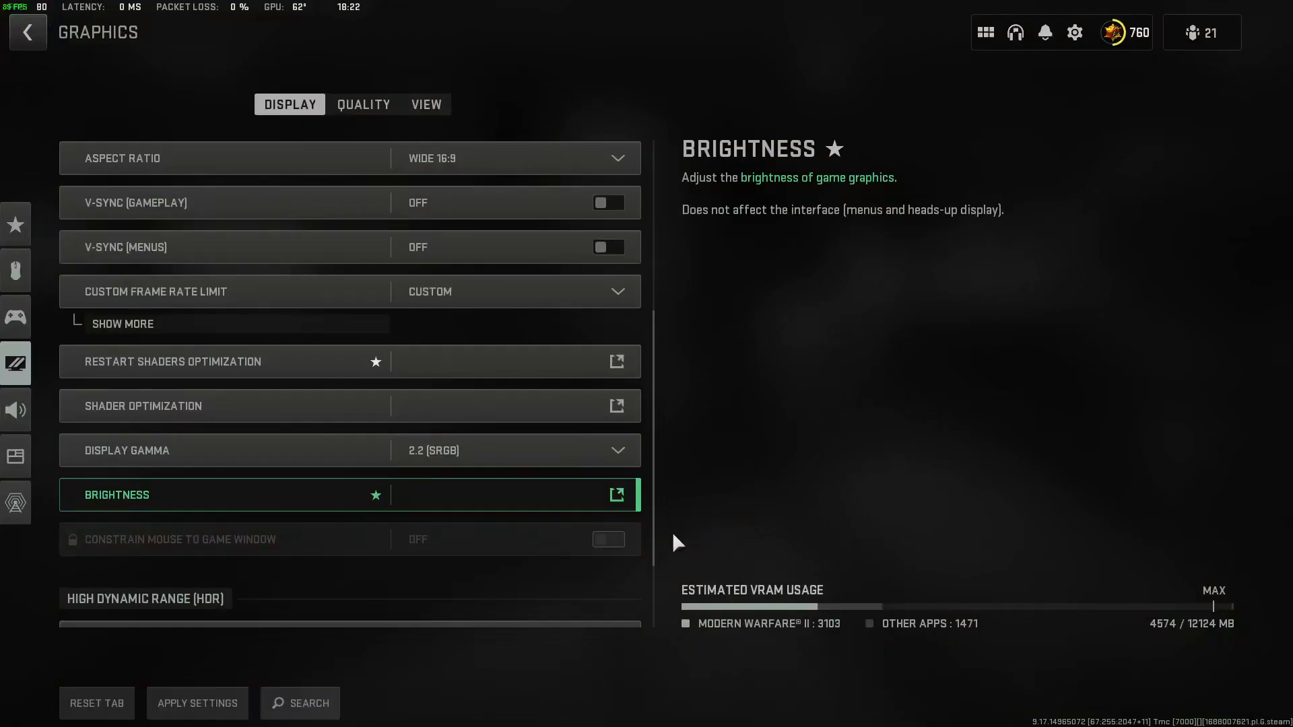
left_click(346, 496)
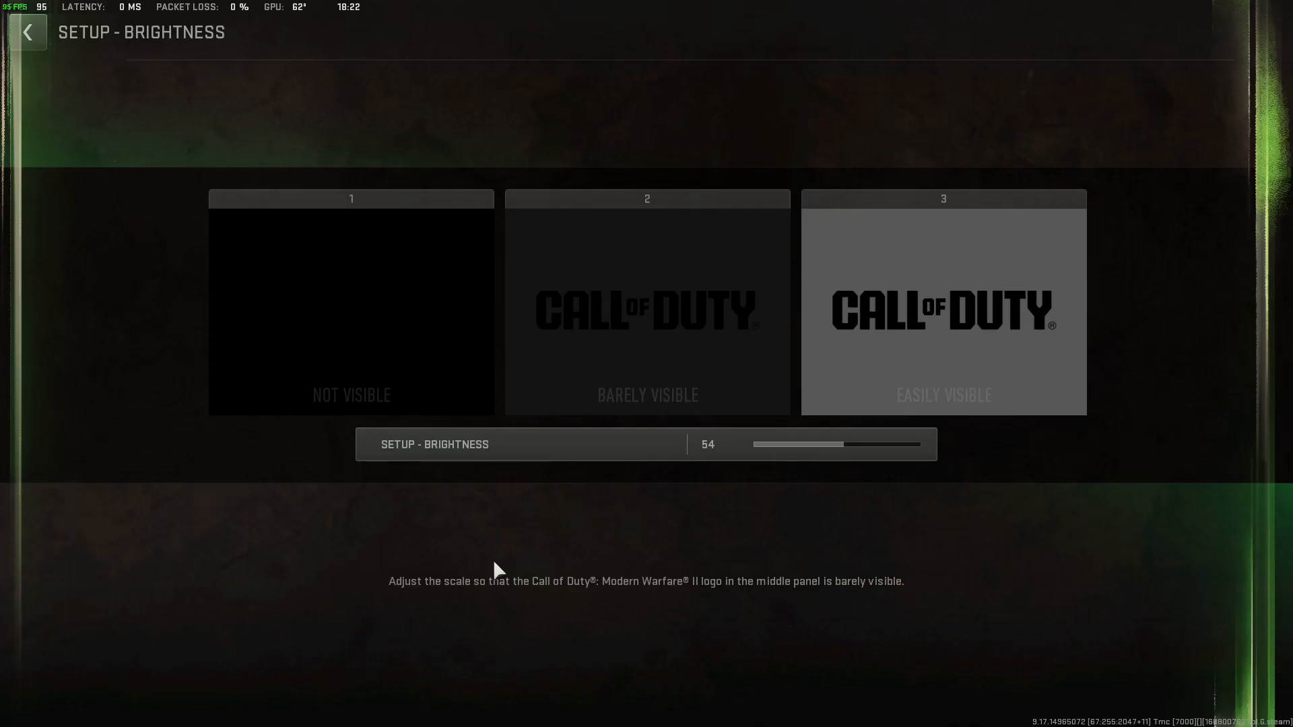
key("Escape")
Leave High Dynamic Range (HDR) off and apply the changed display settings.
scroll(310, 606, "down", 3)
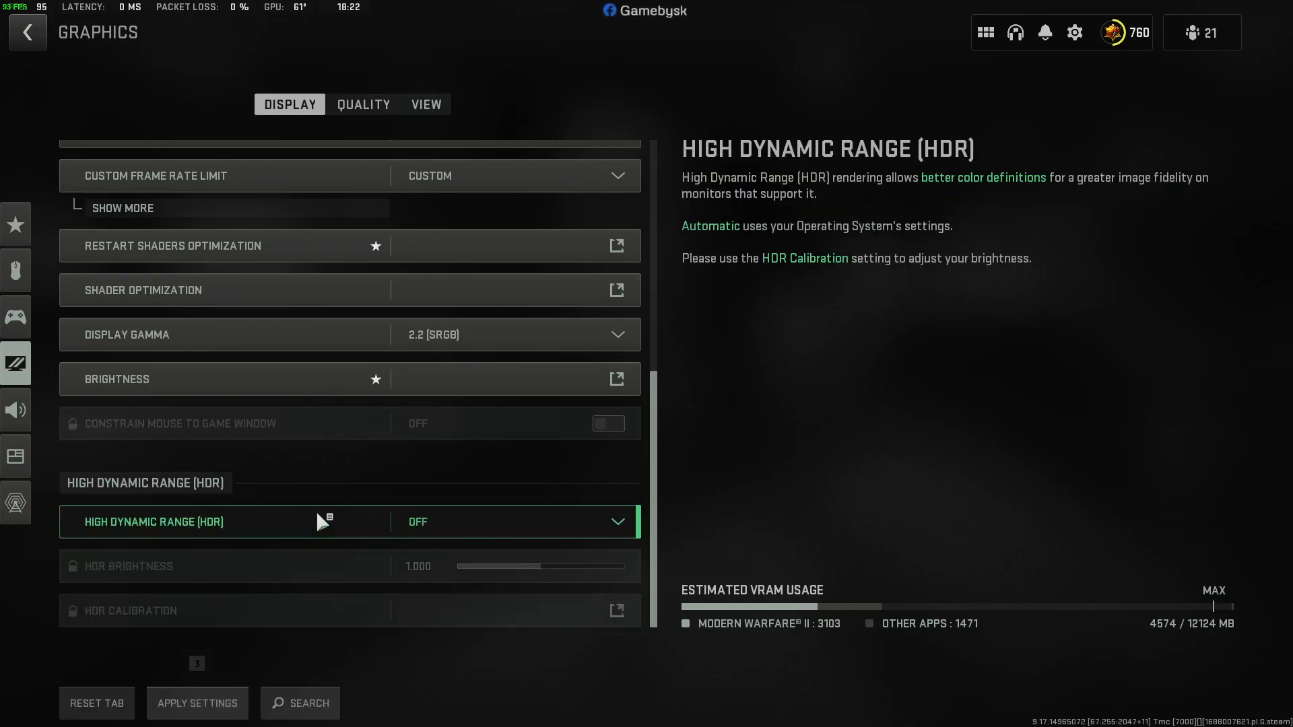
left_click(184, 714)
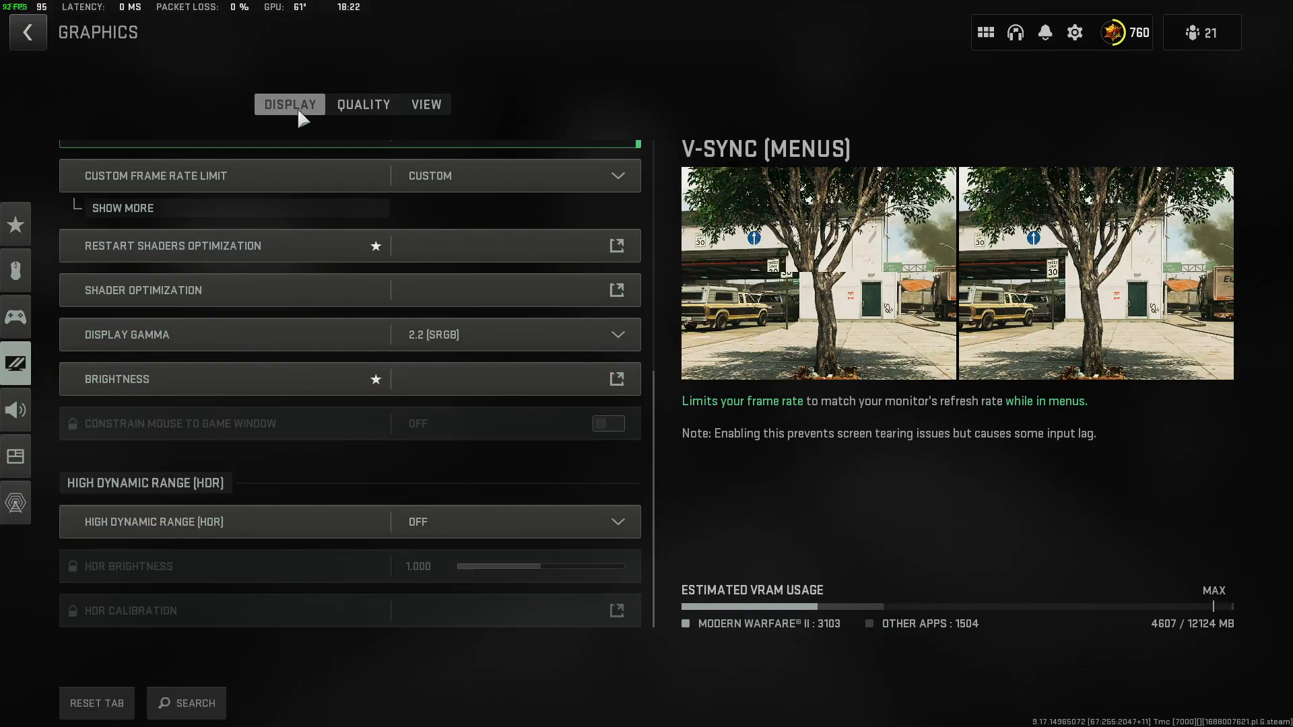
scroll(399, 337, "up", 5)
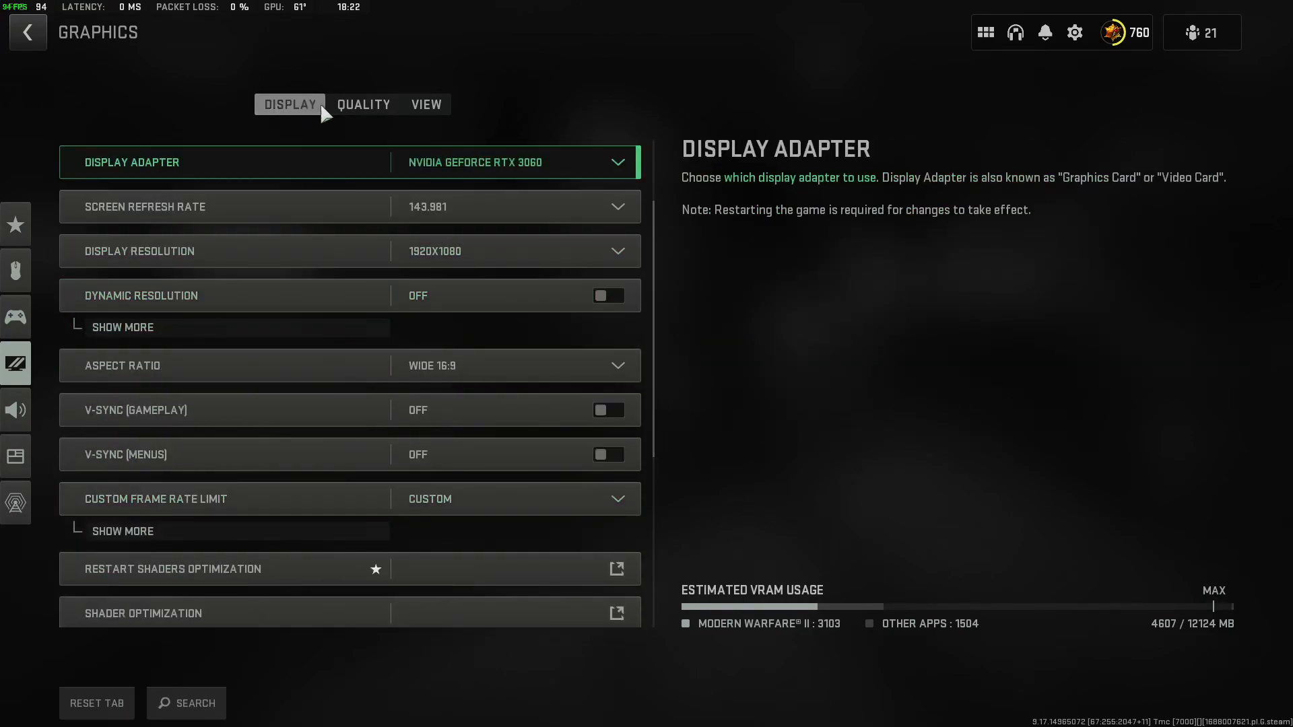
Open the graphics quality settings and set Render Resolution to 100.
left_click(361, 106)
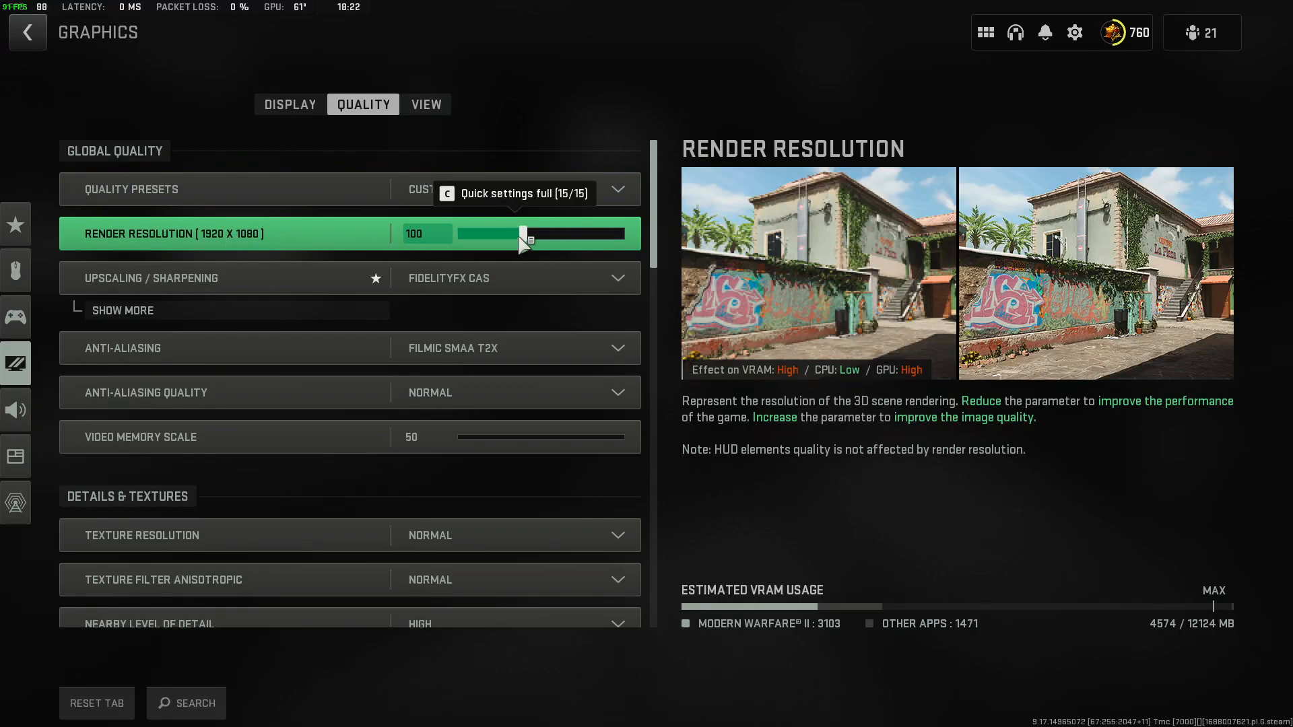
left_click_drag(524, 242, 525, 234)
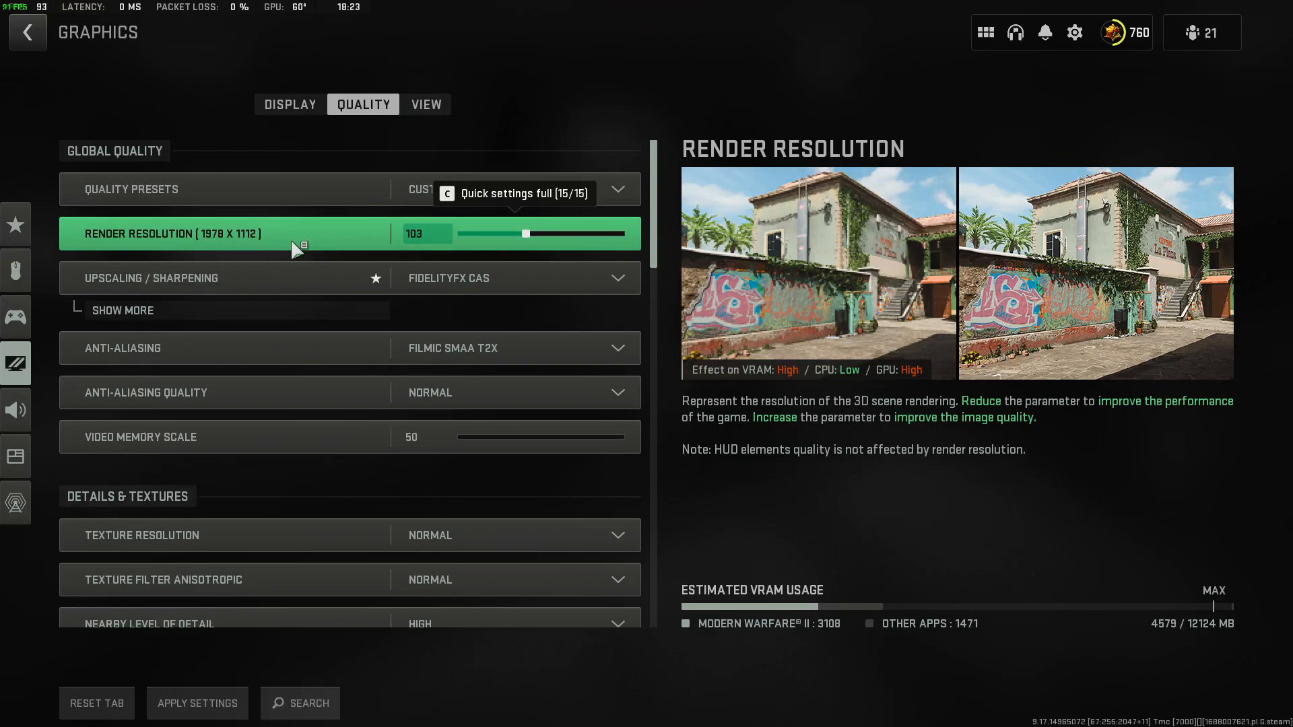
left_click_drag(531, 233, 521, 232)
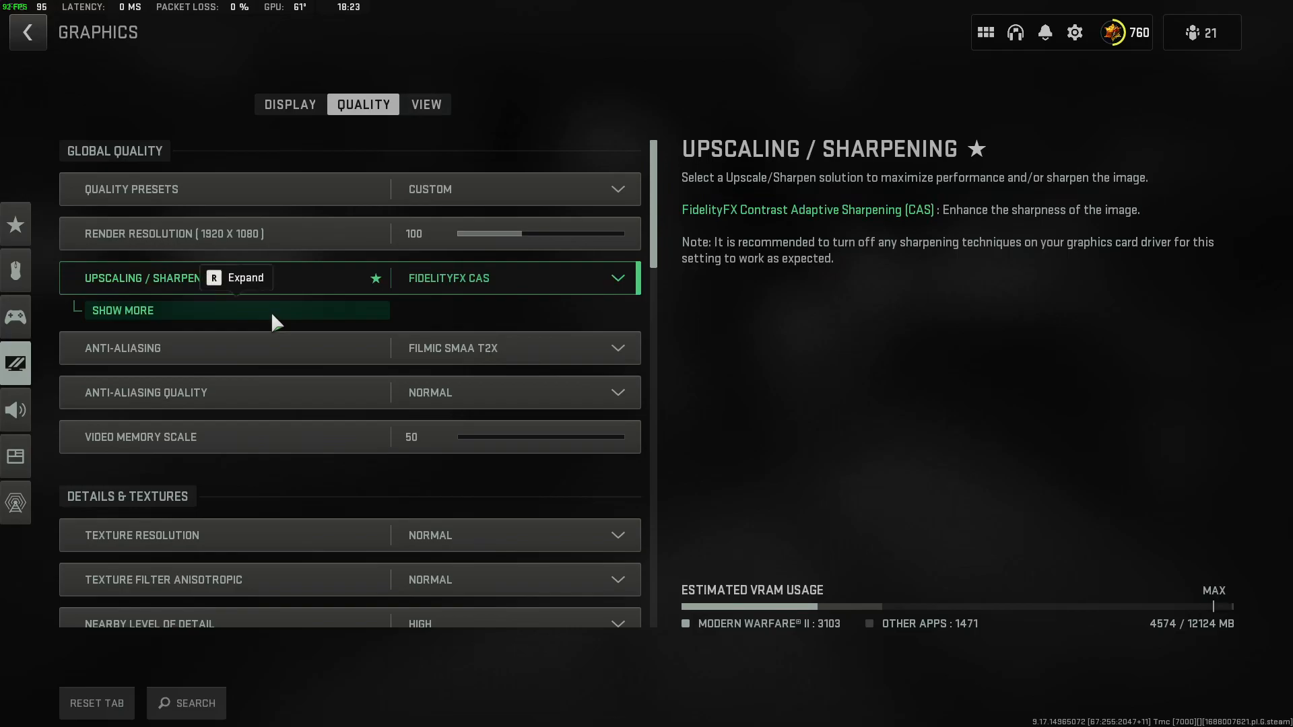
Review the Upscaling / Sharpening choices, including NVIDIA Image Scaling and Intel XeSS, and keep FidelityFX CAS.
left_click(270, 311)
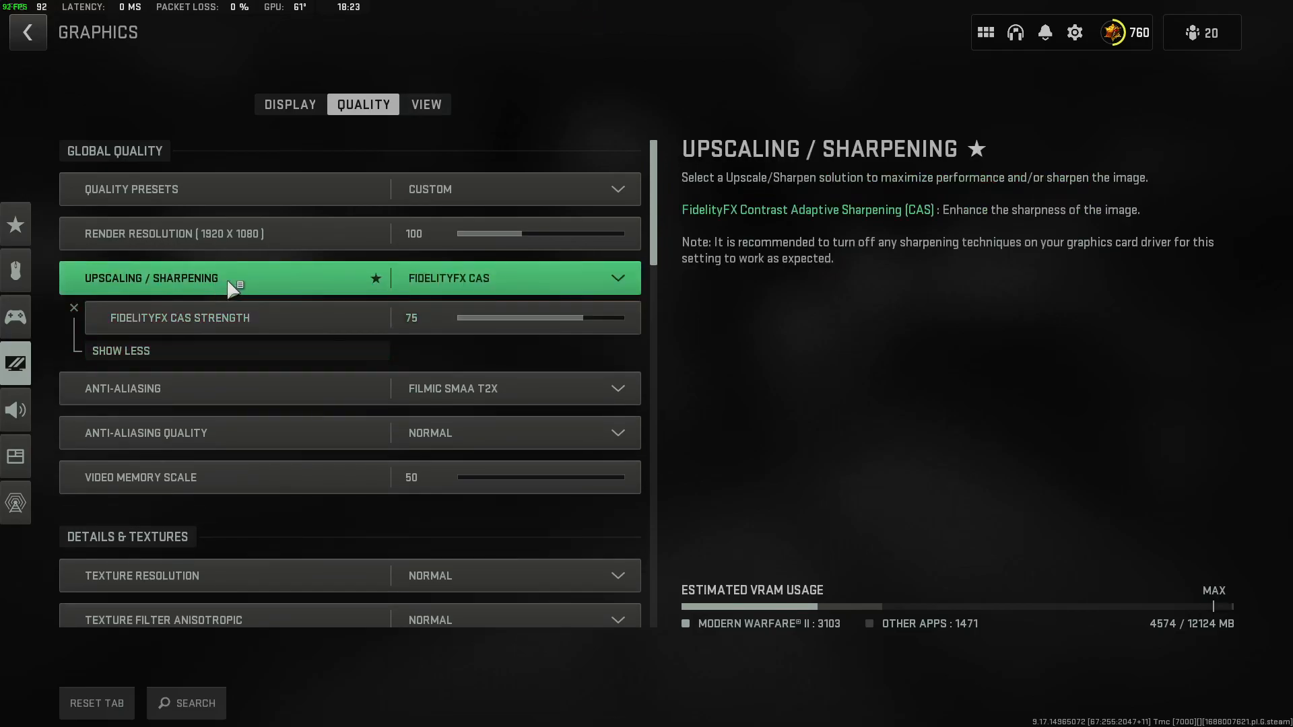
left_click(452, 283)
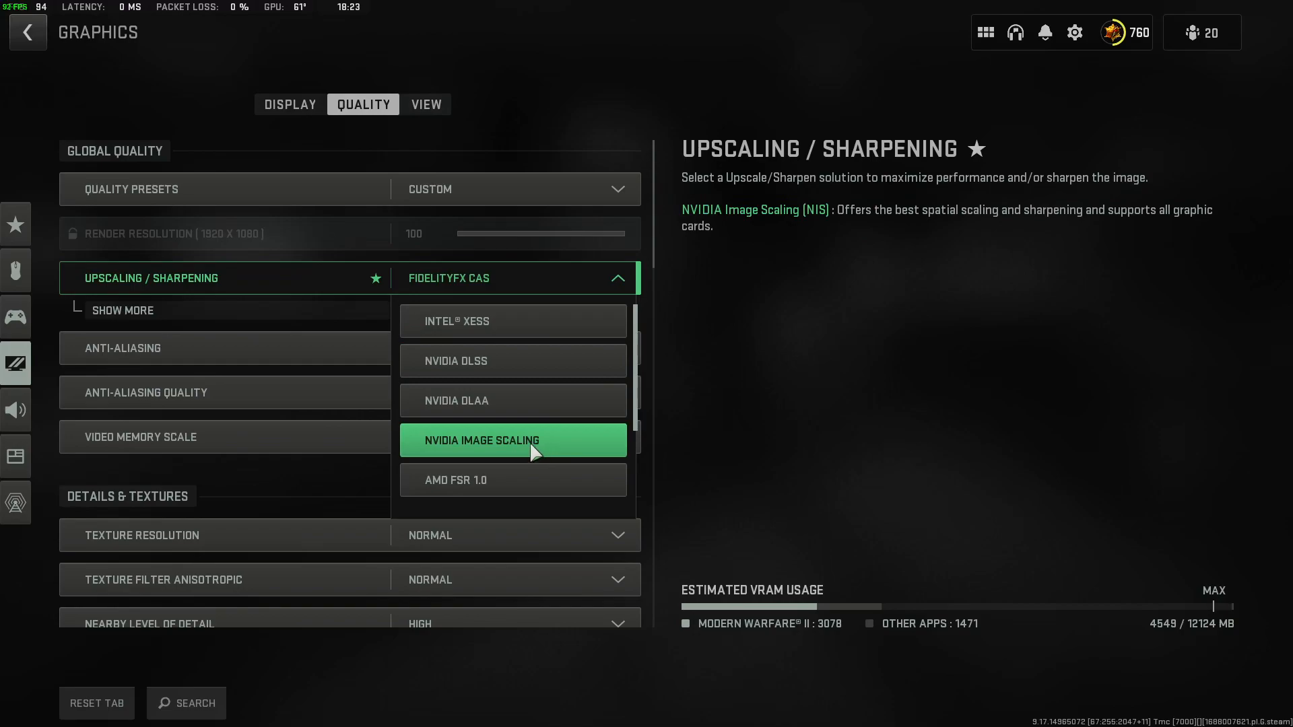
scroll(501, 461, "down", 1)
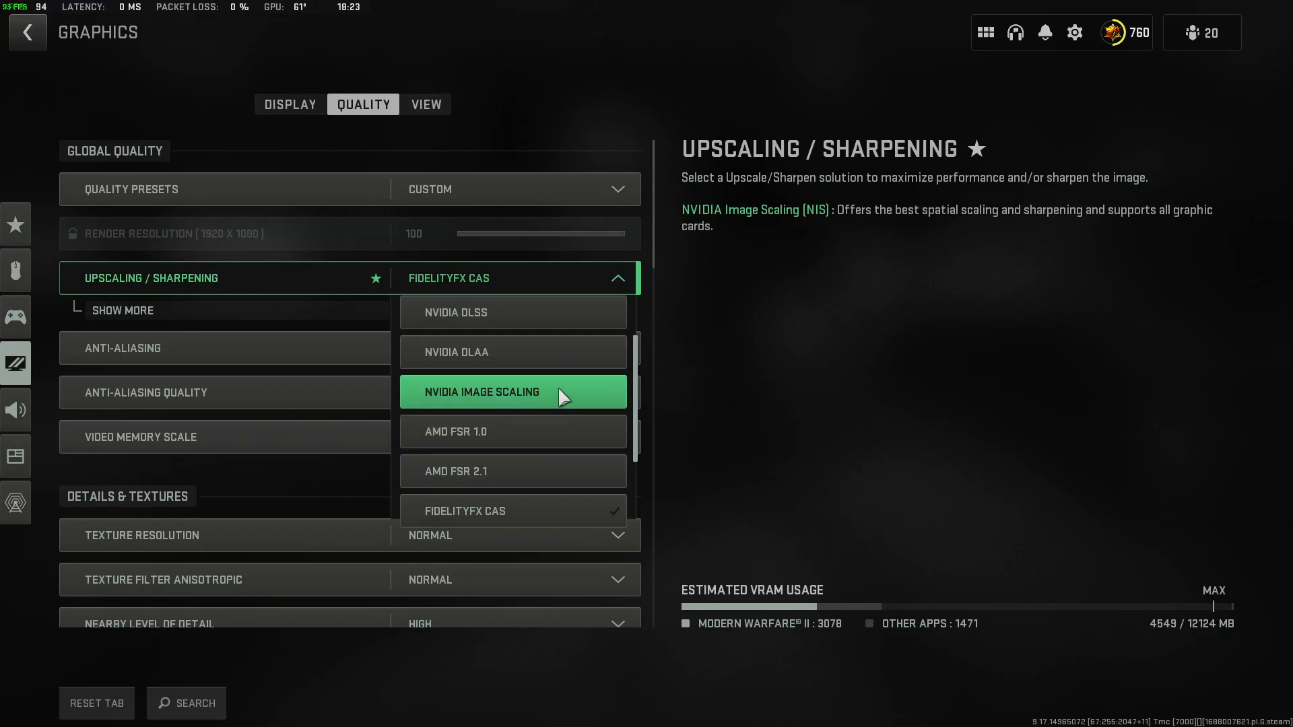
scroll(560, 380, "up", 1)
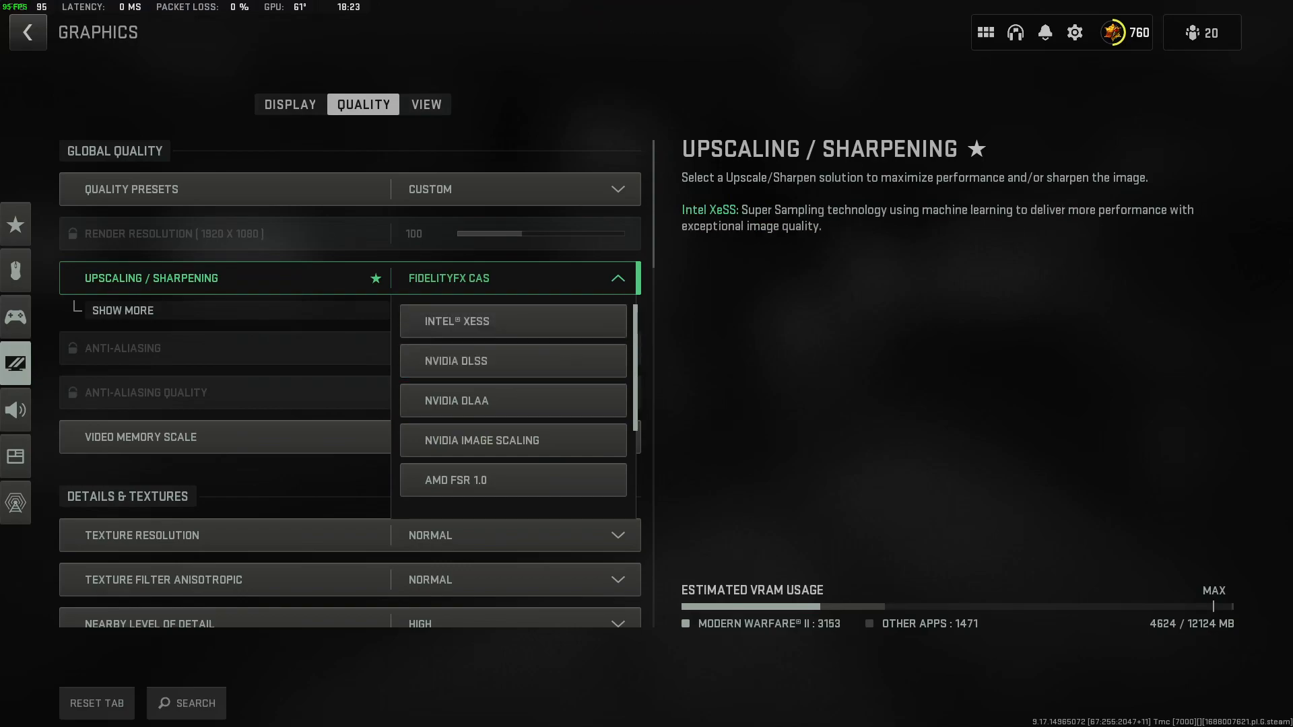
left_click(619, 278)
left_click(619, 277)
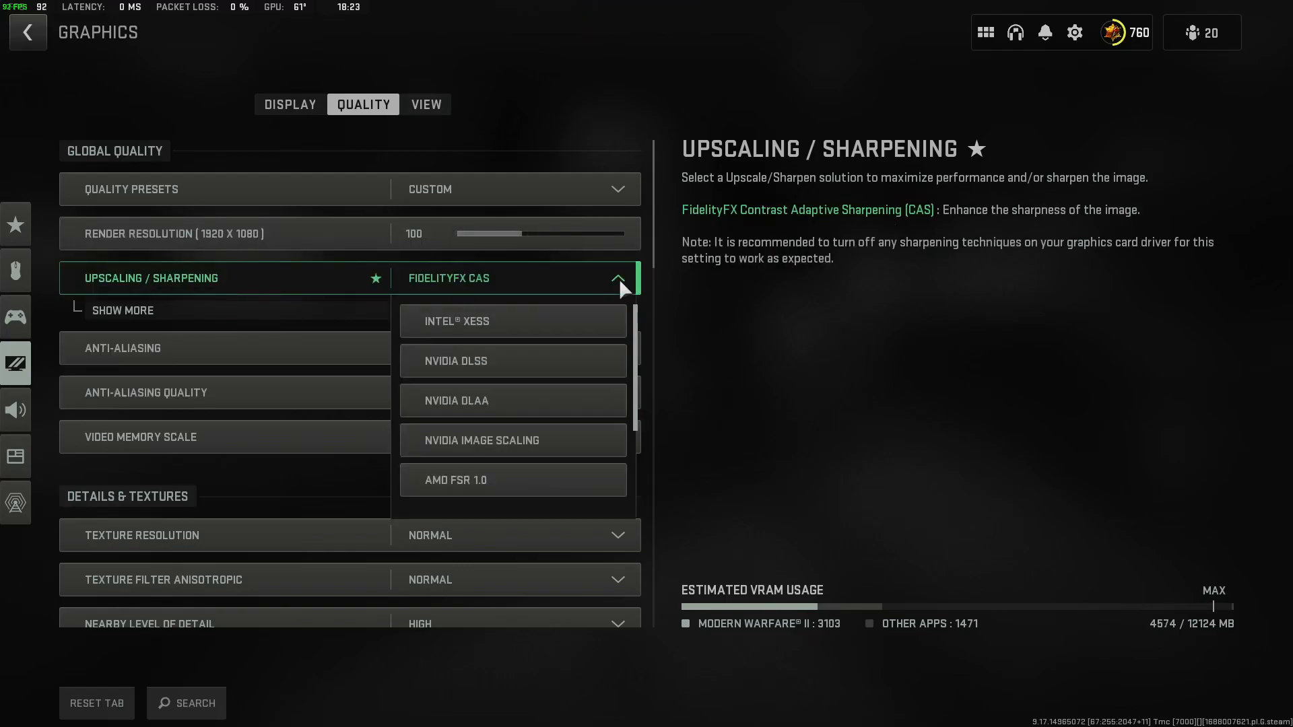
scroll(512, 403, "down", 3)
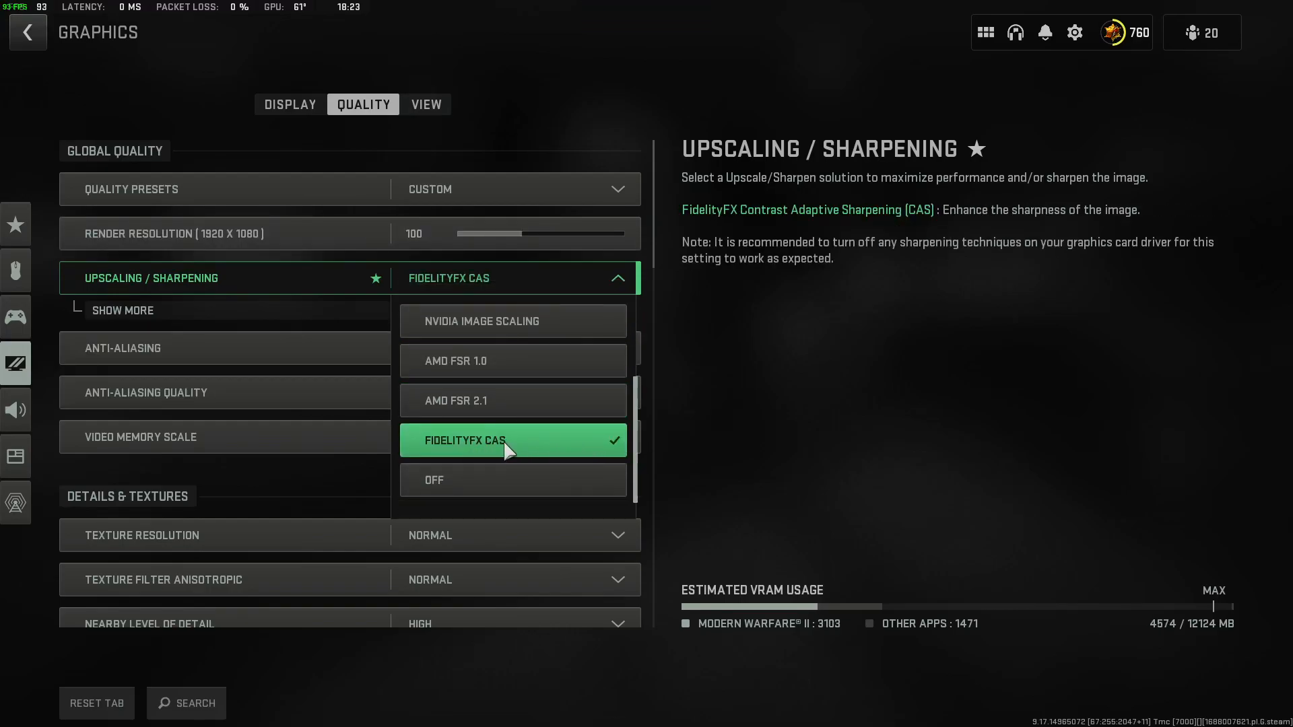
left_click(753, 293)
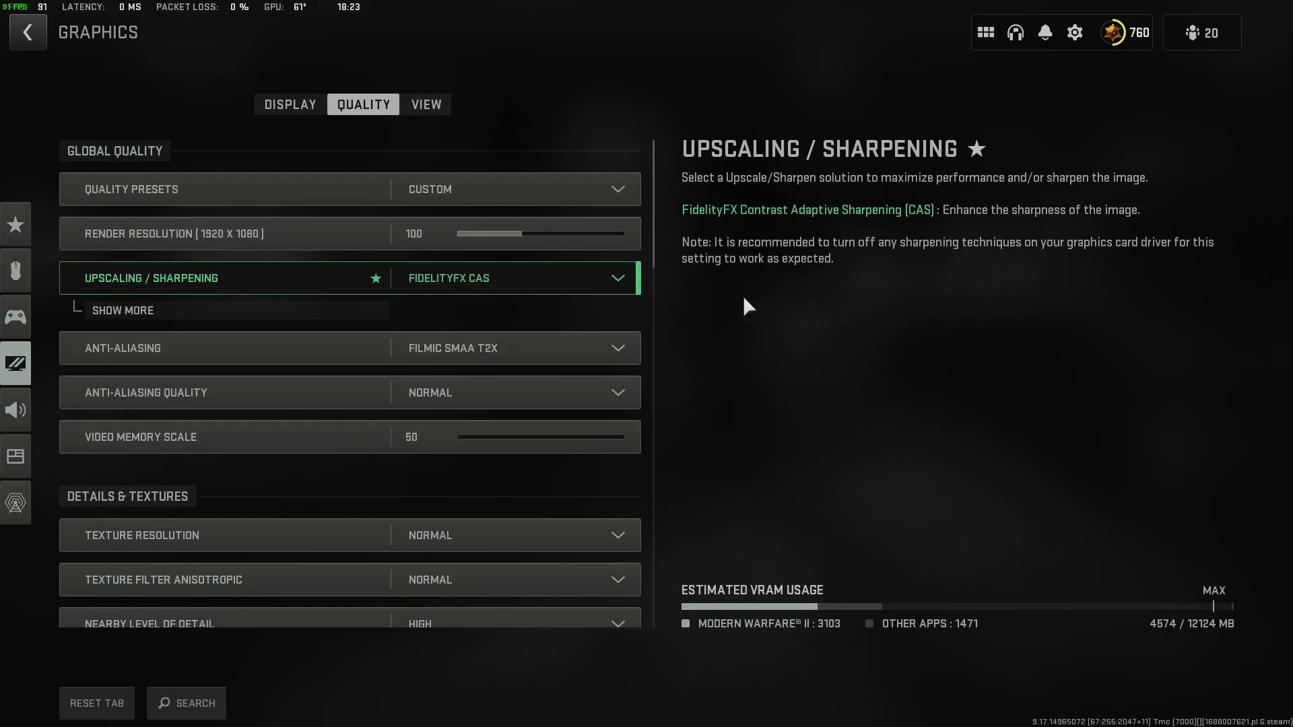
Set FidelityFX CAS Strength to 70, apply the settings and collapse the detailed sharpening options.
left_click(301, 315)
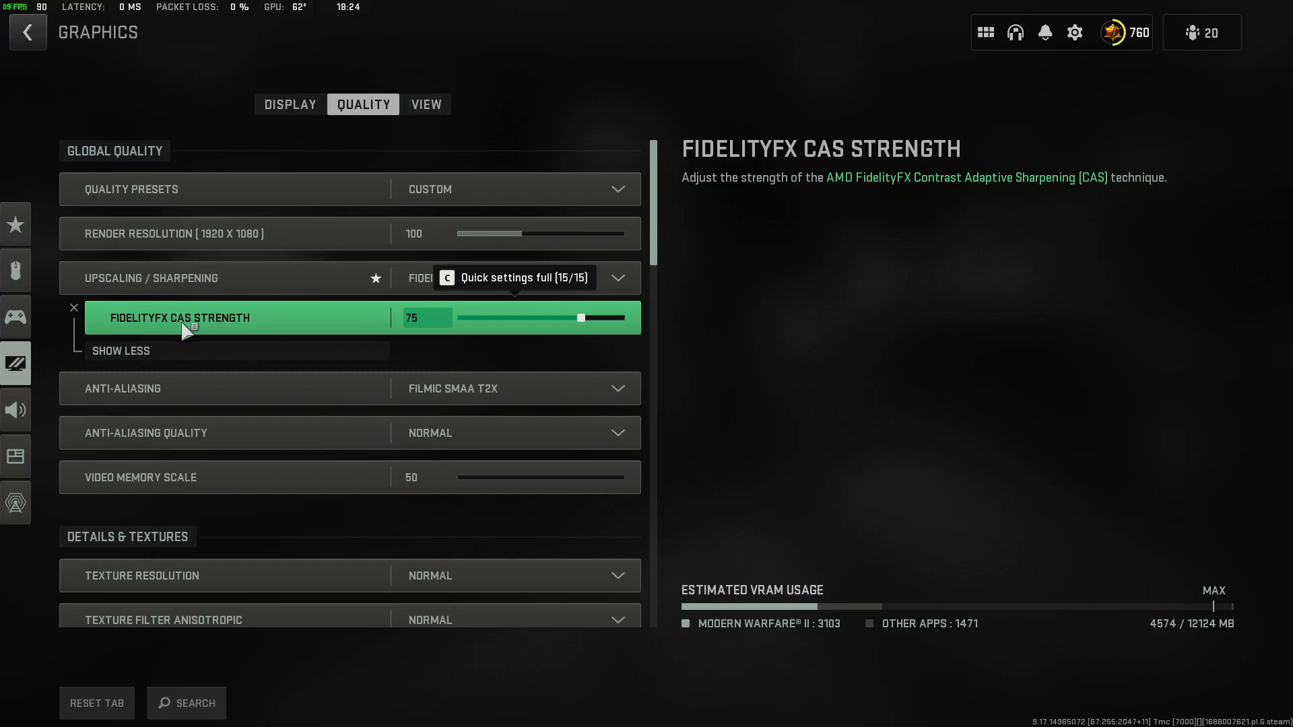
left_click(583, 323)
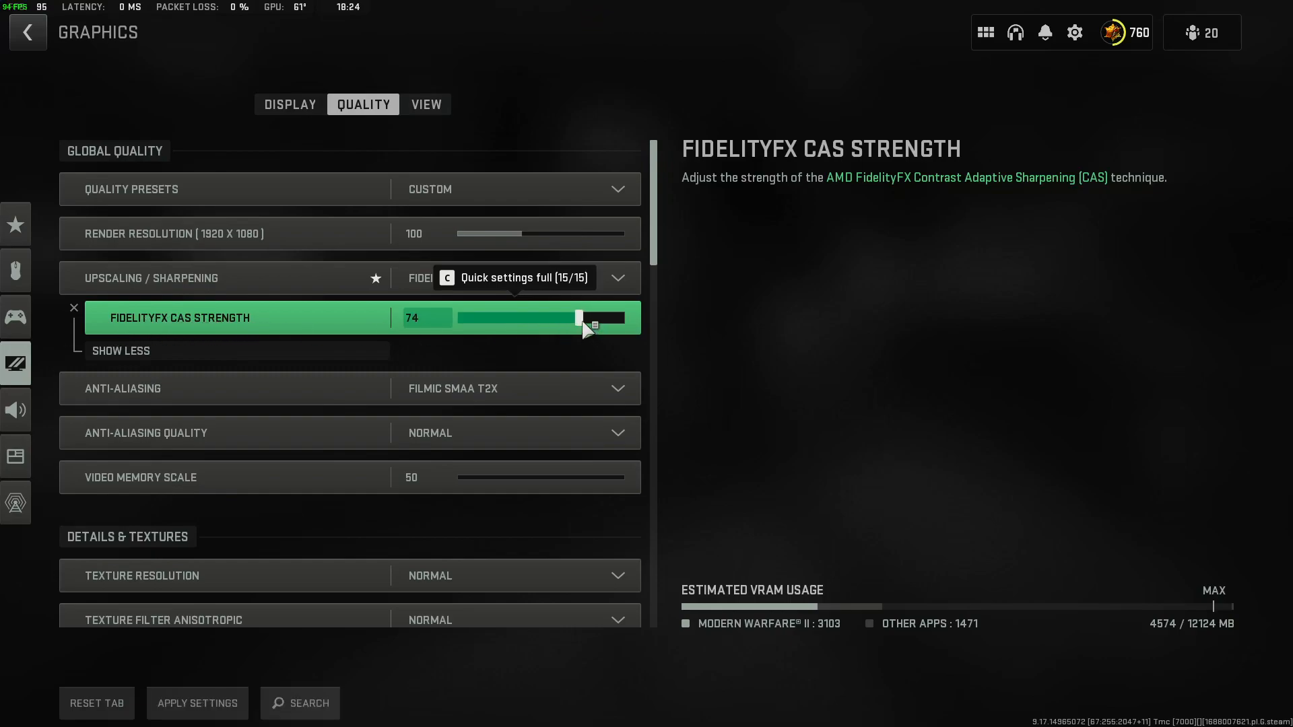
left_click_drag(580, 323, 576, 324)
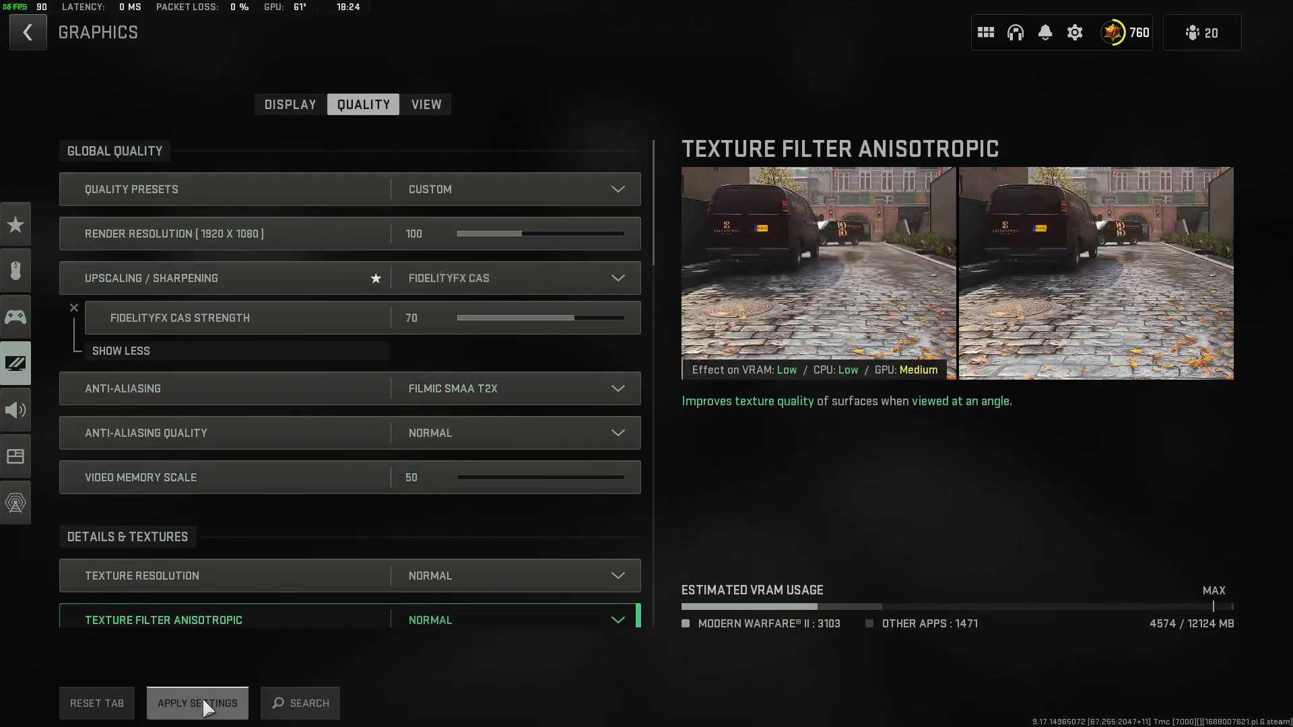
left_click(201, 697)
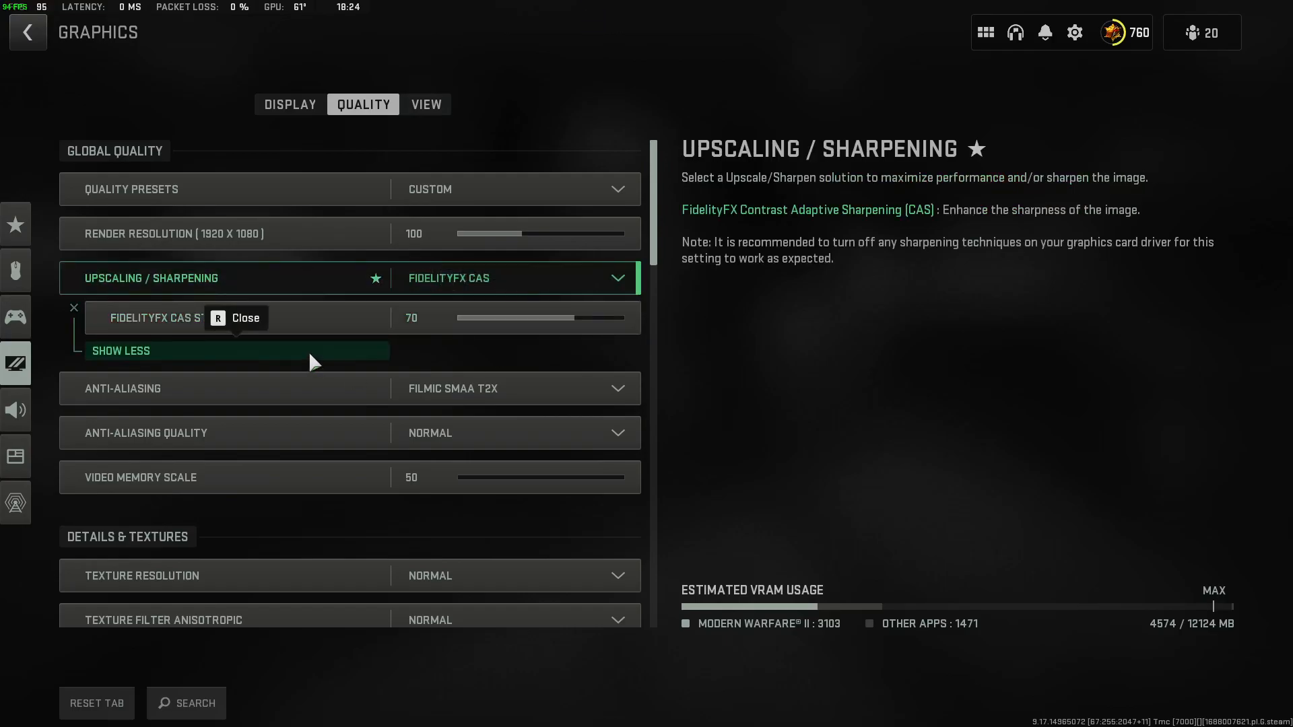
left_click(347, 350)
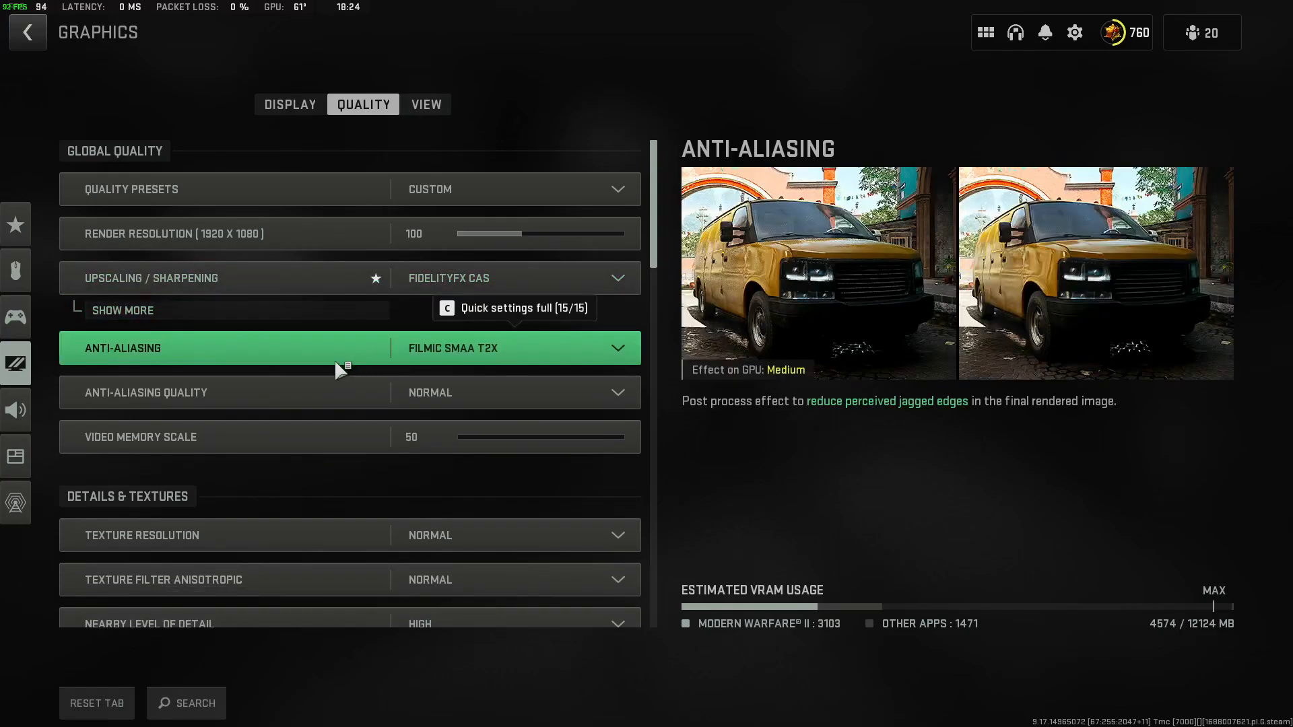
Check the Anti-Aliasing and Anti-Aliasing Quality choices, keeping Filmic SMAA T2X and Normal.
left_click(500, 353)
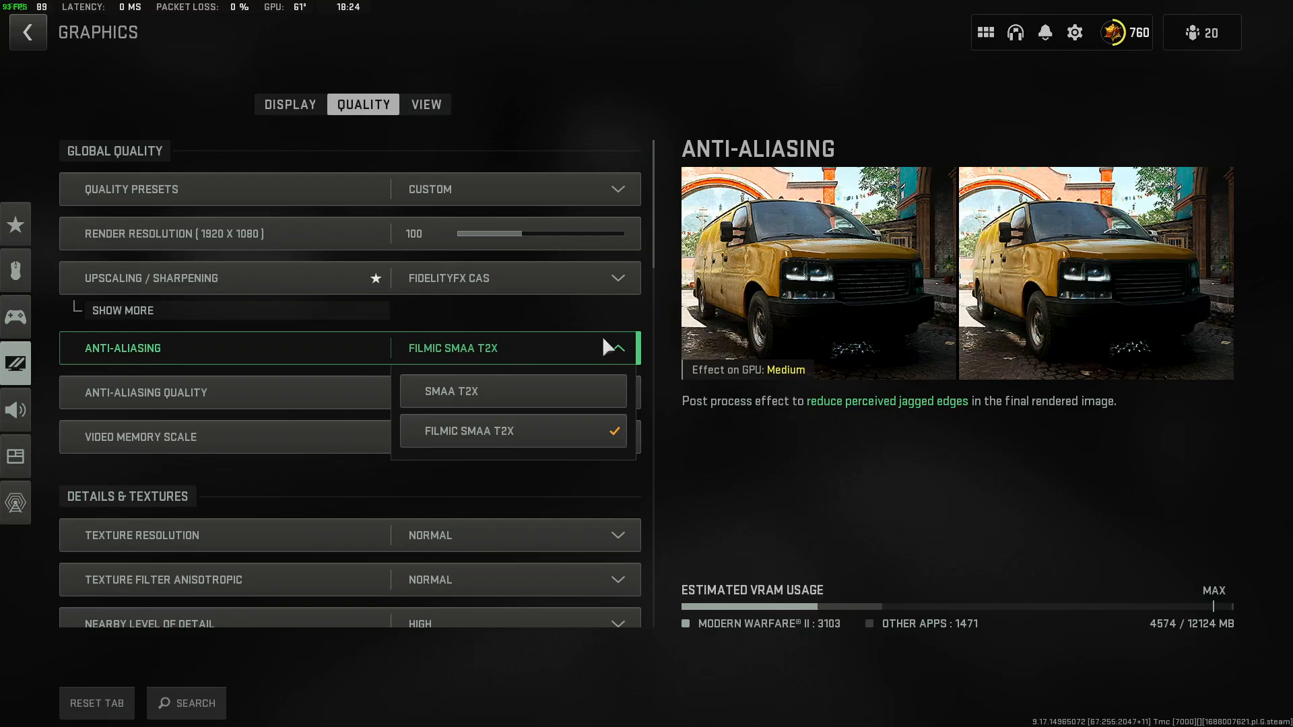
left_click(618, 343)
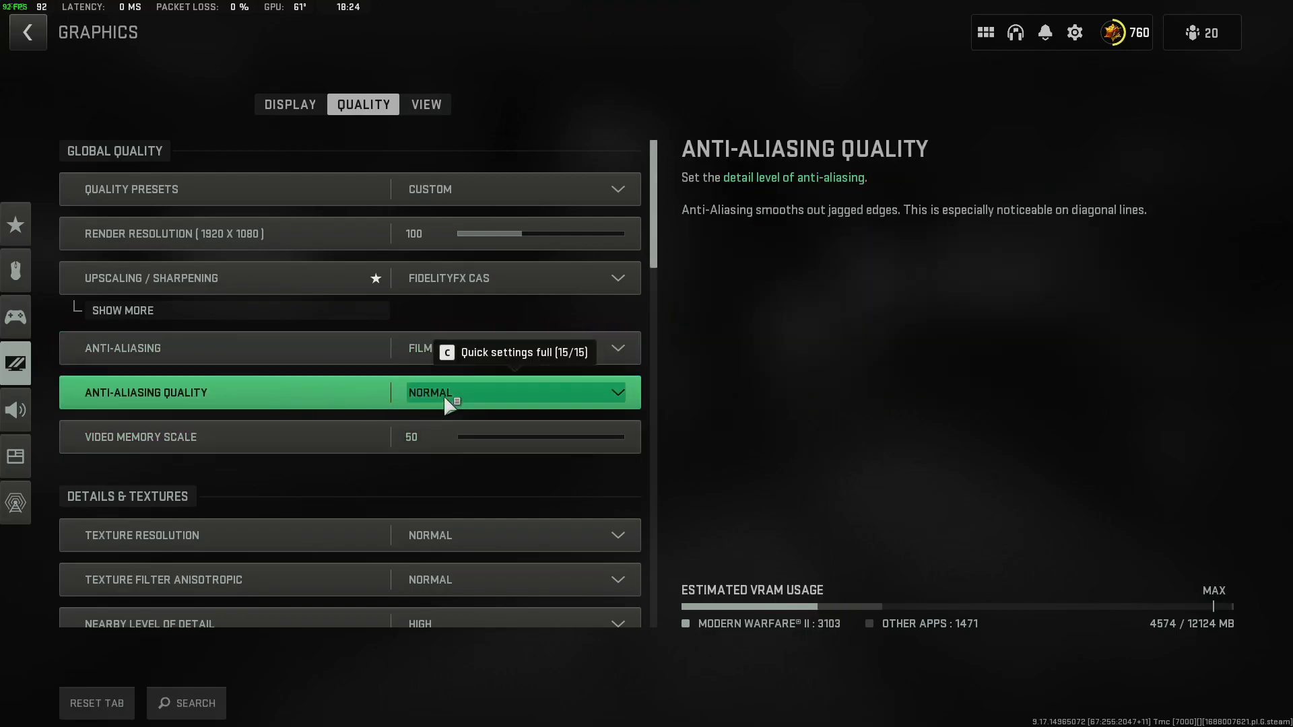
left_click(545, 402)
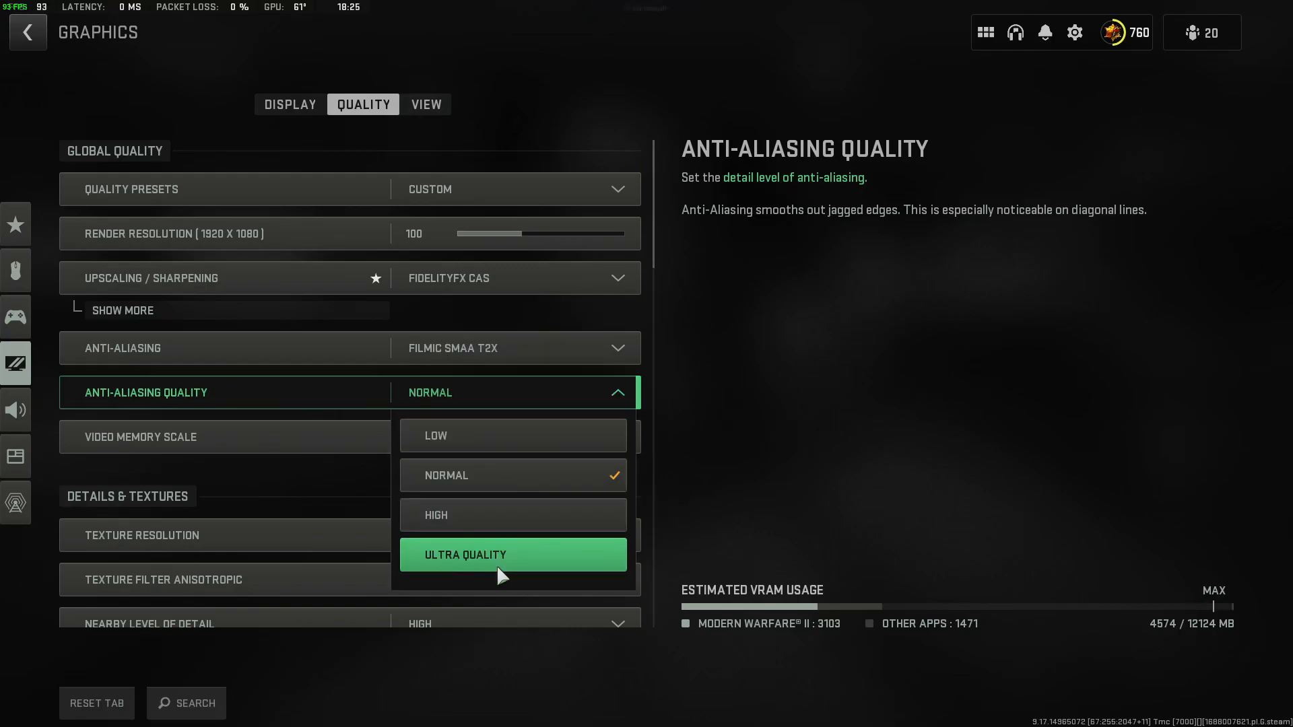
left_click(805, 387)
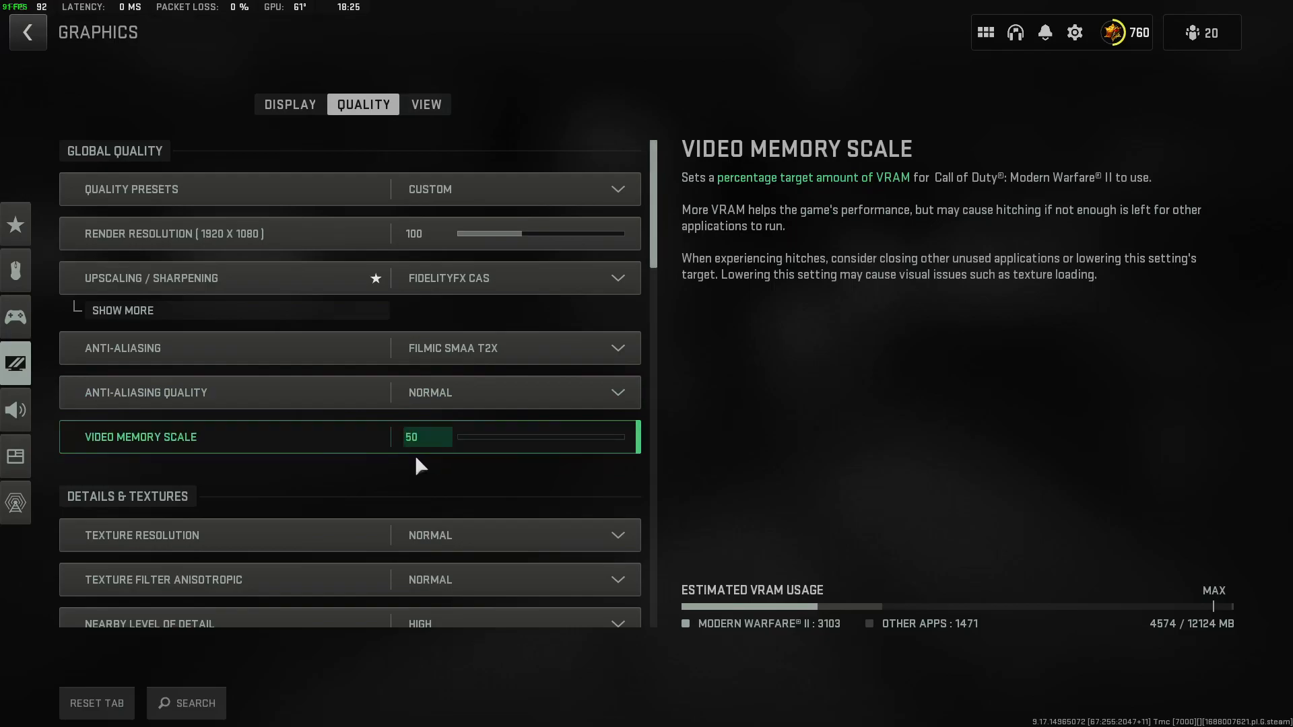
left_click(560, 395)
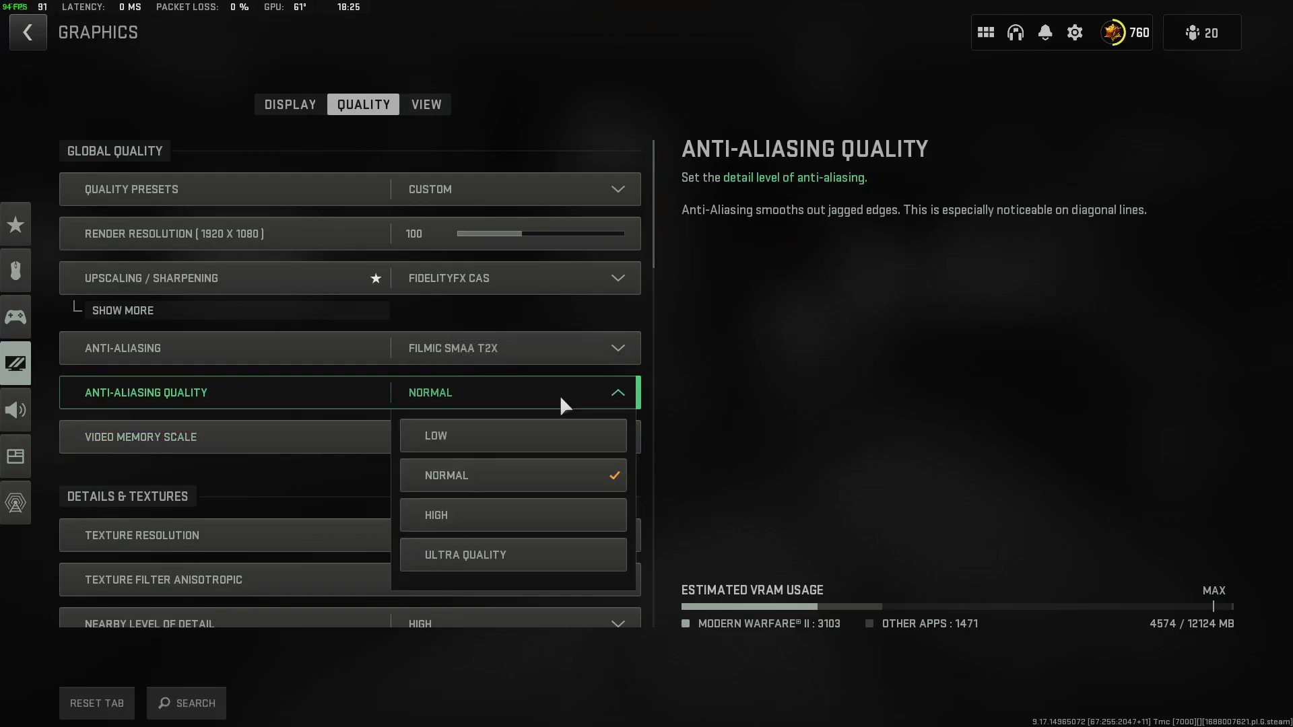
left_click(574, 392)
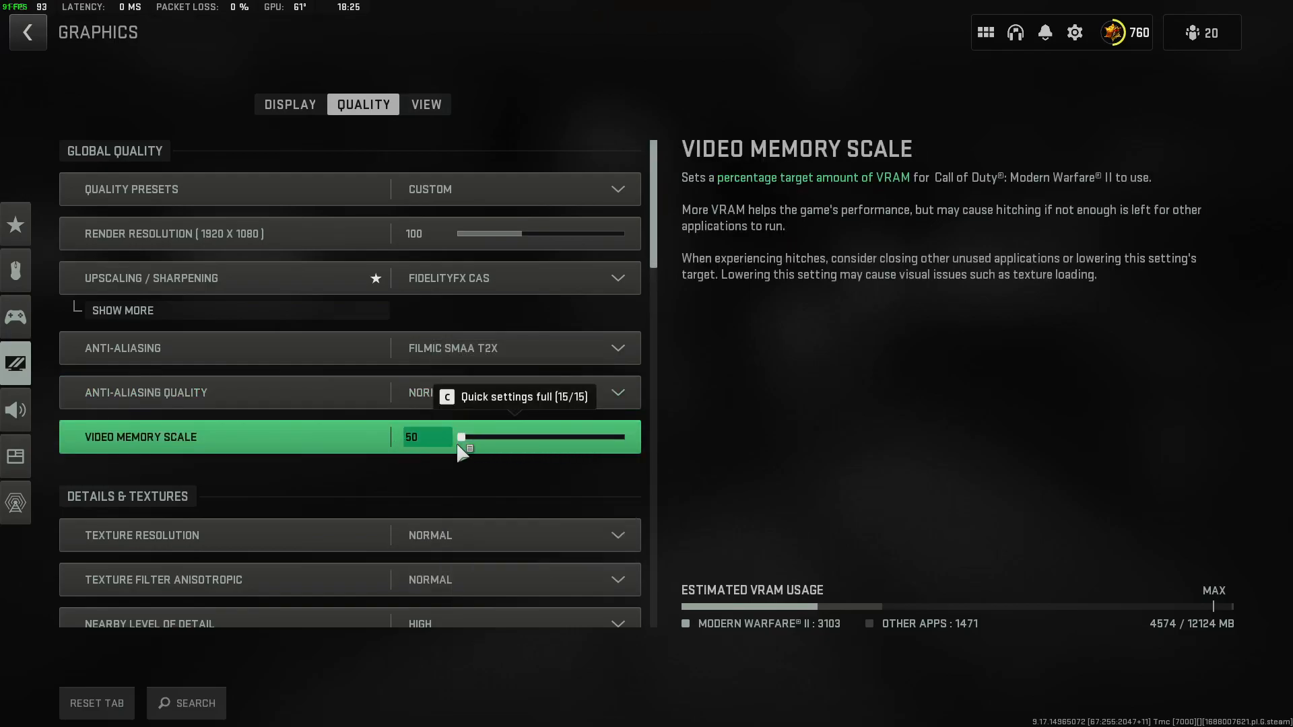
Review the Details & Textures settings down to Bullet Impacts, keeping Nearby Level of Detail at High.
scroll(445, 472, "down", 1)
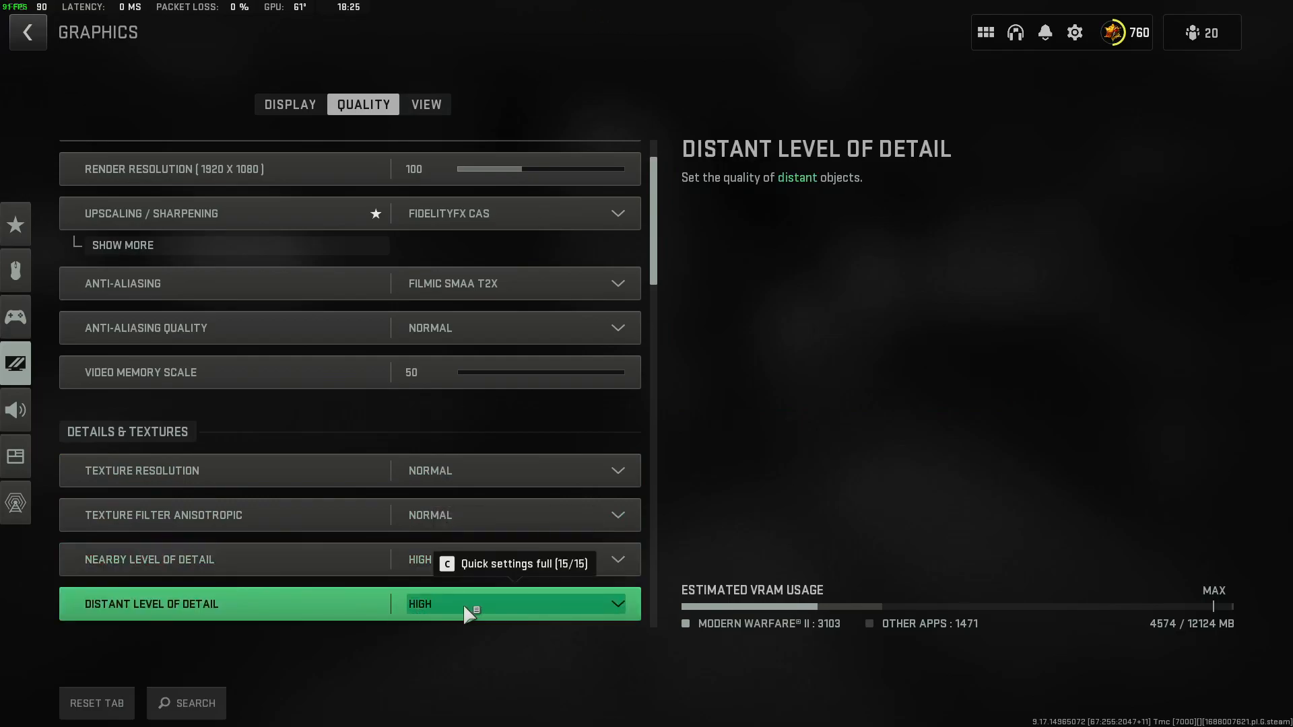
left_click(493, 567)
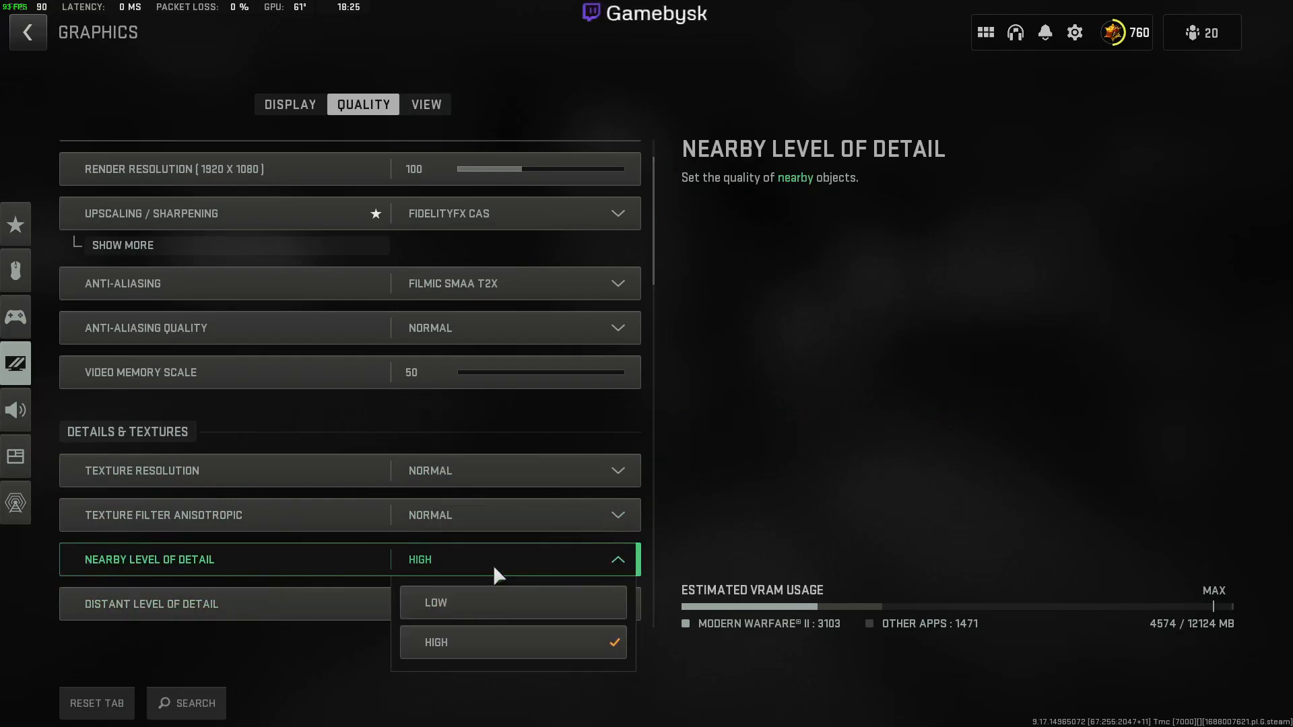
left_click(830, 530)
scroll(511, 542, "down", 2)
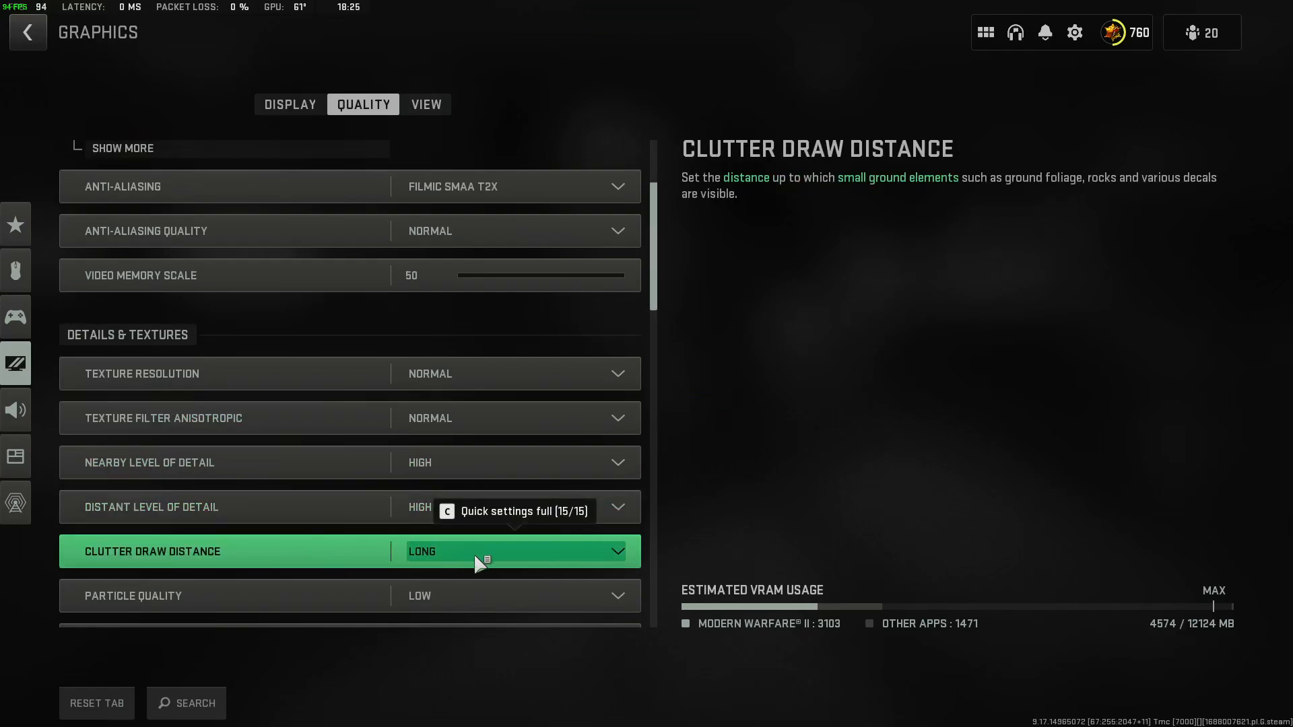
scroll(351, 569, "down", 1)
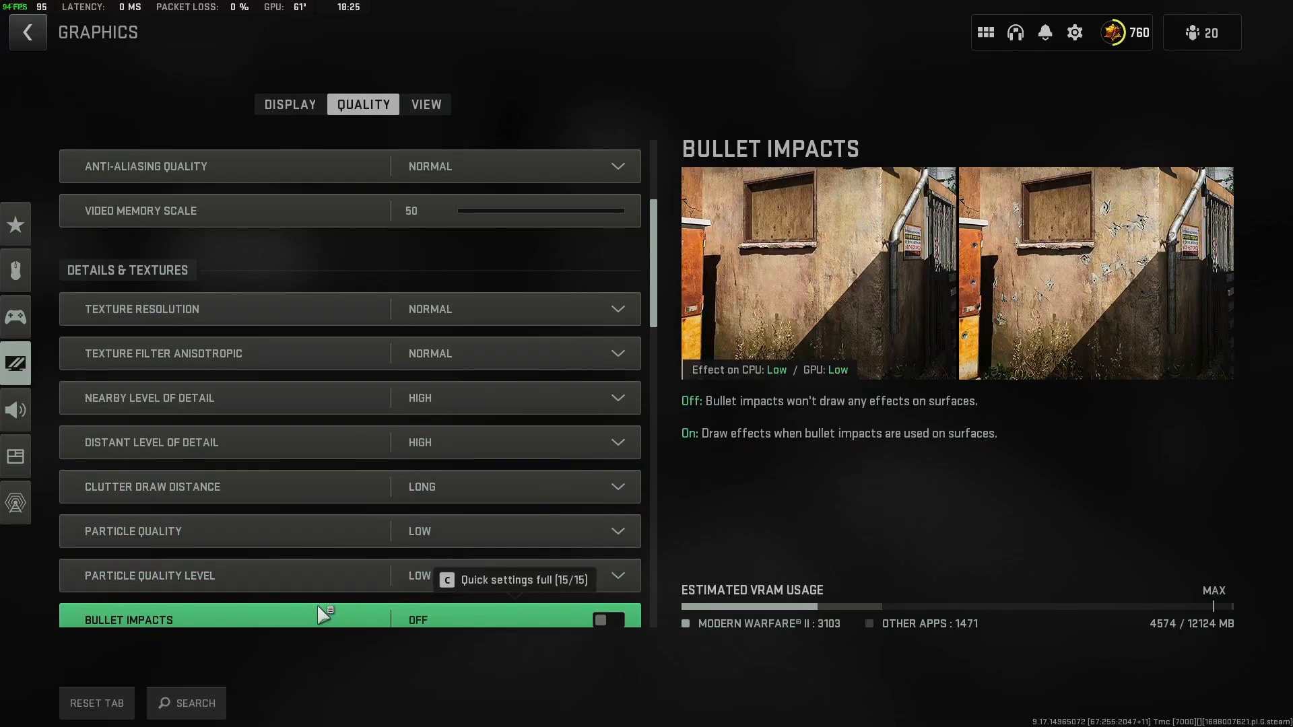
scroll(319, 608, "down", 1)
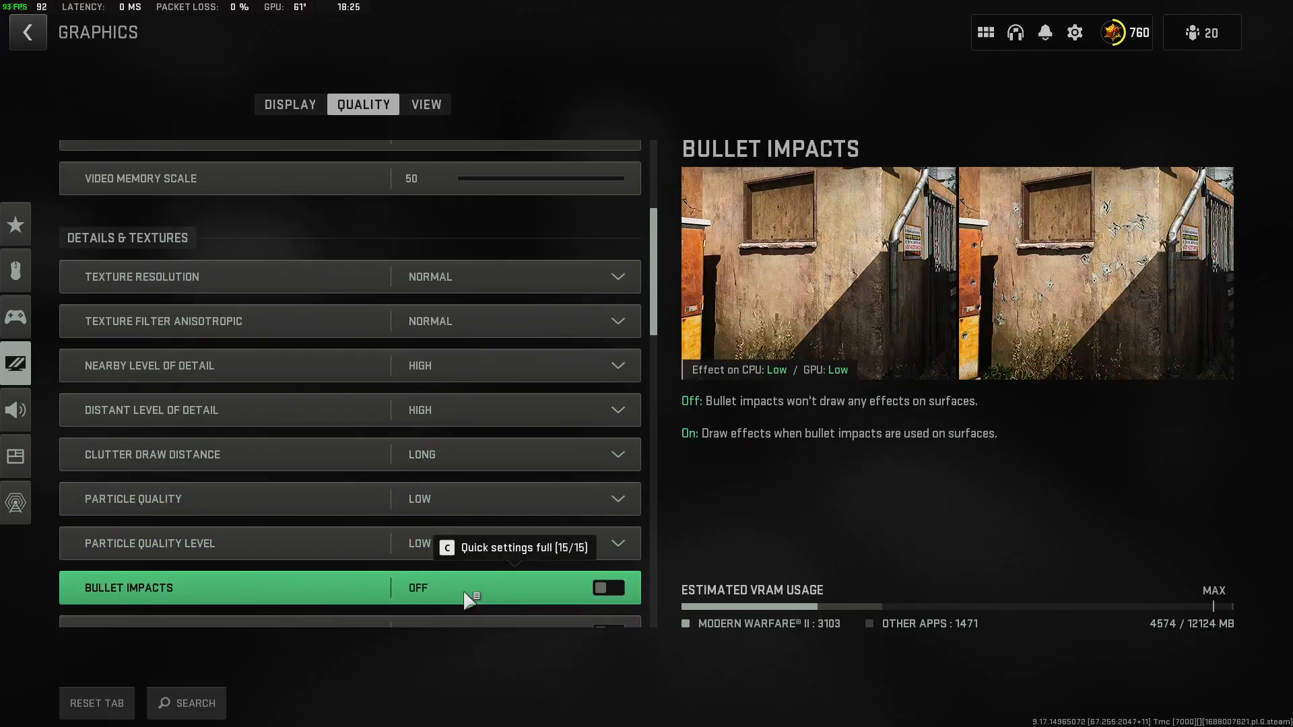
Check Bullet Impacts, Persistent Damage Layers and the Shader Quality choices, keeping Shader Quality at Low.
scroll(265, 599, "down", 2)
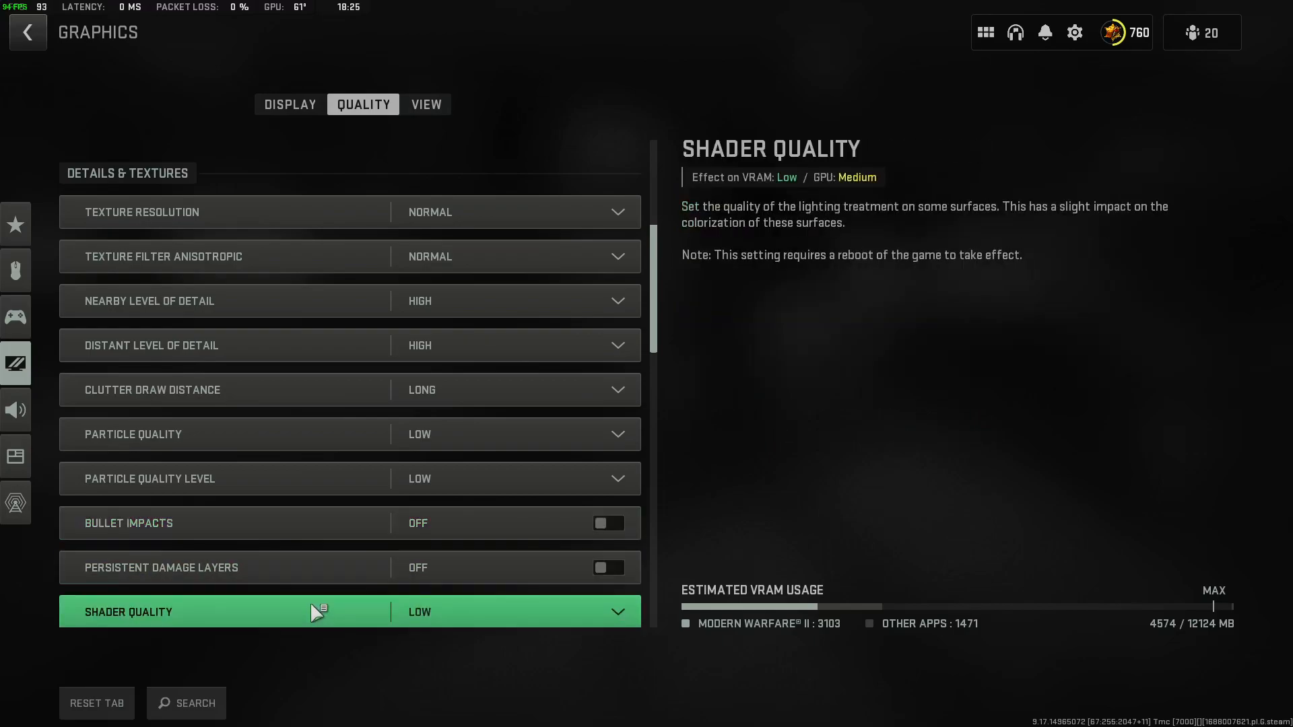
scroll(316, 606, "down", 1)
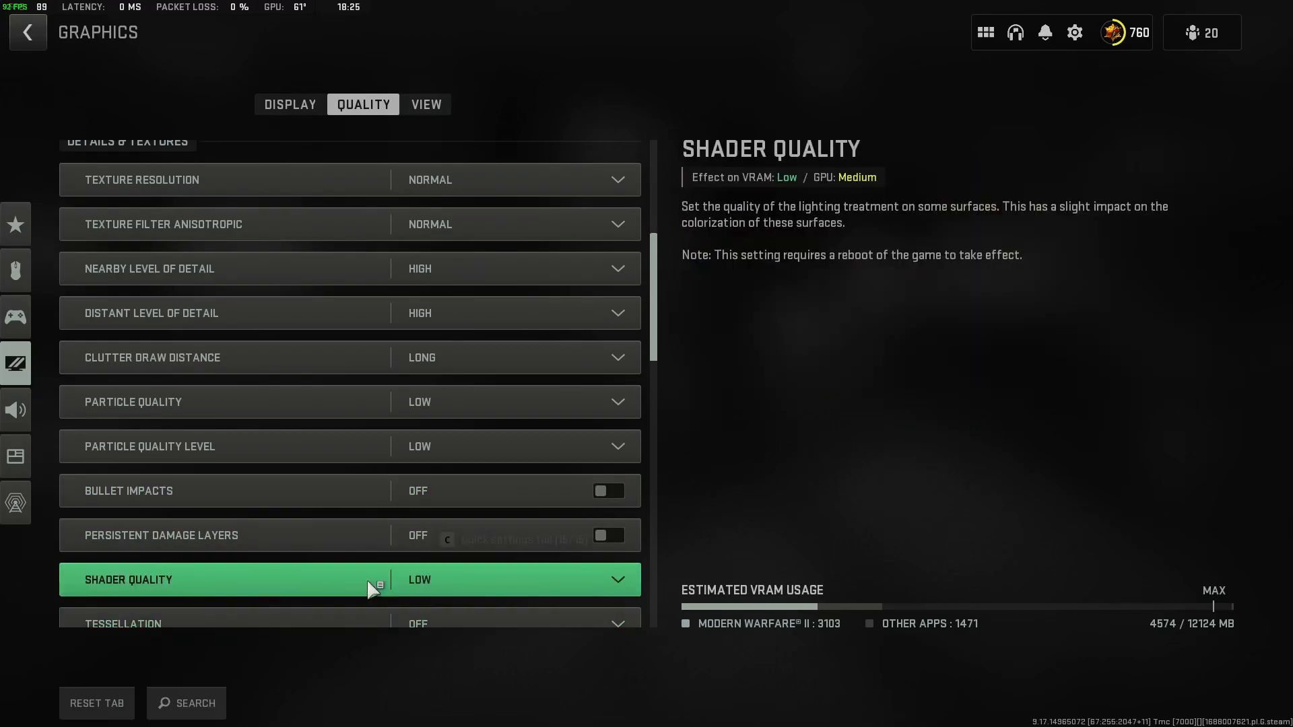
left_click(452, 578)
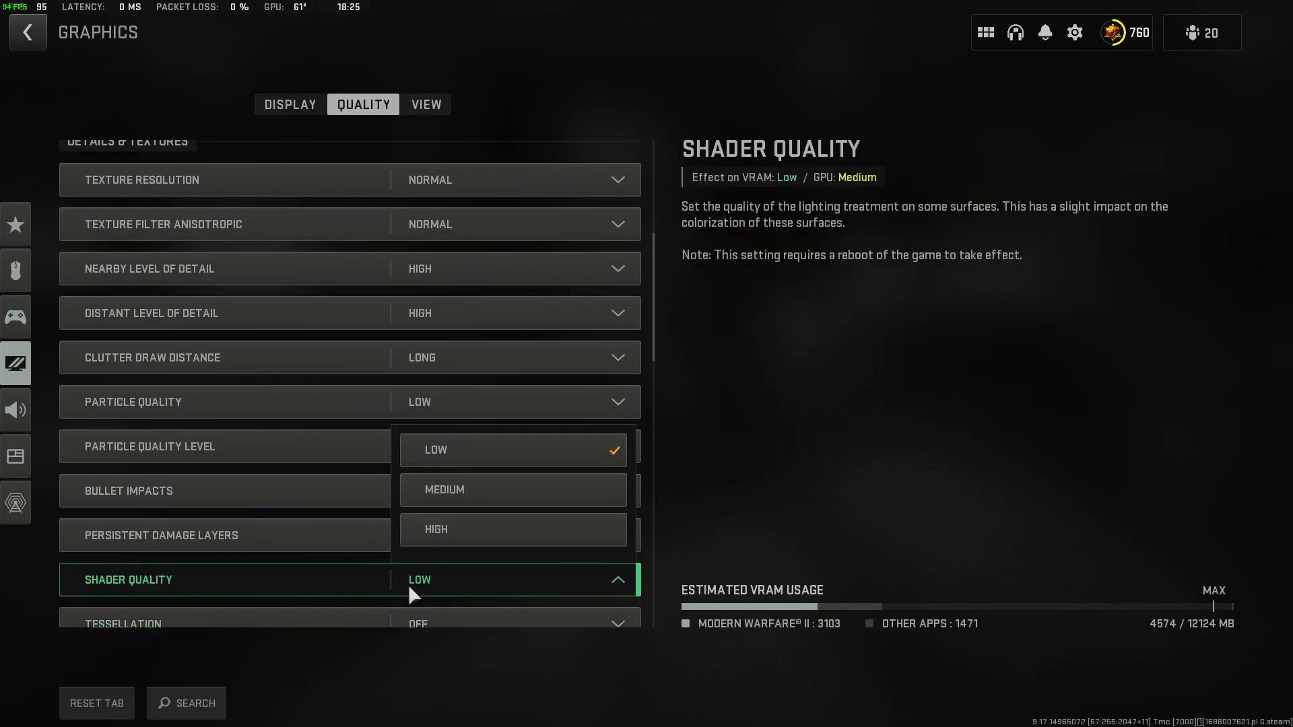
left_click(774, 536)
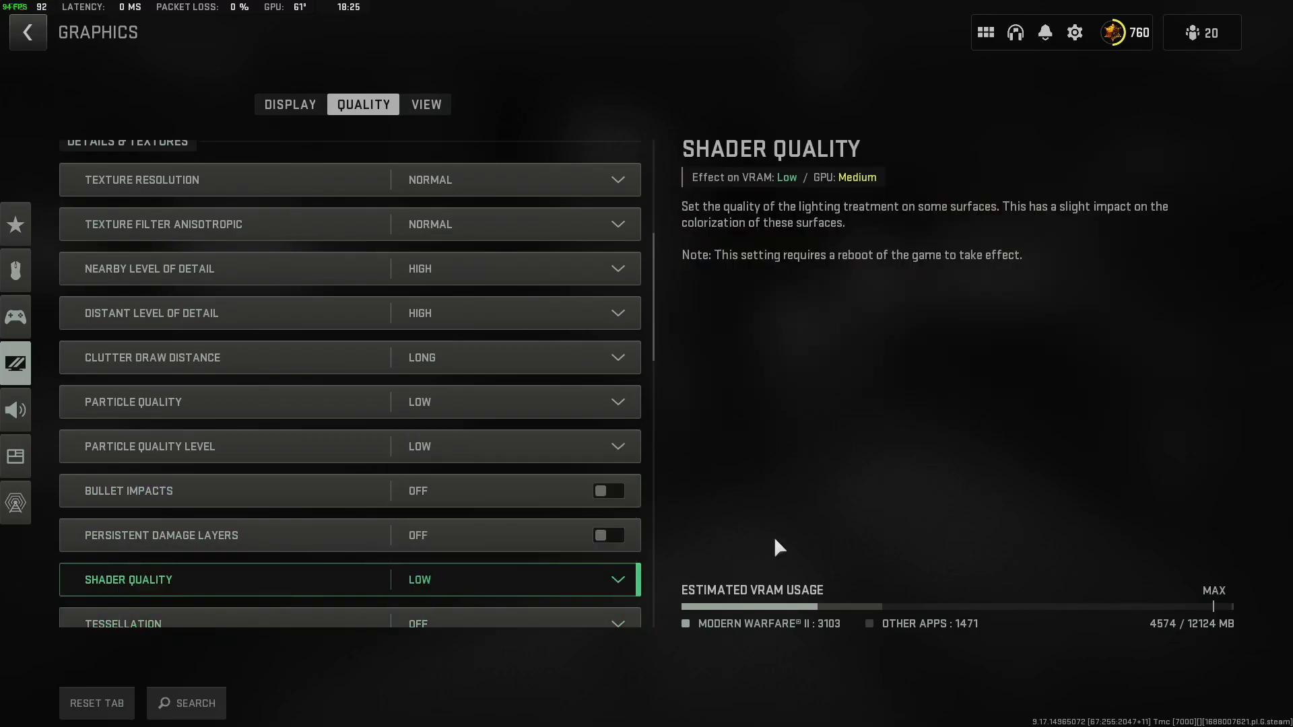
left_click(497, 577)
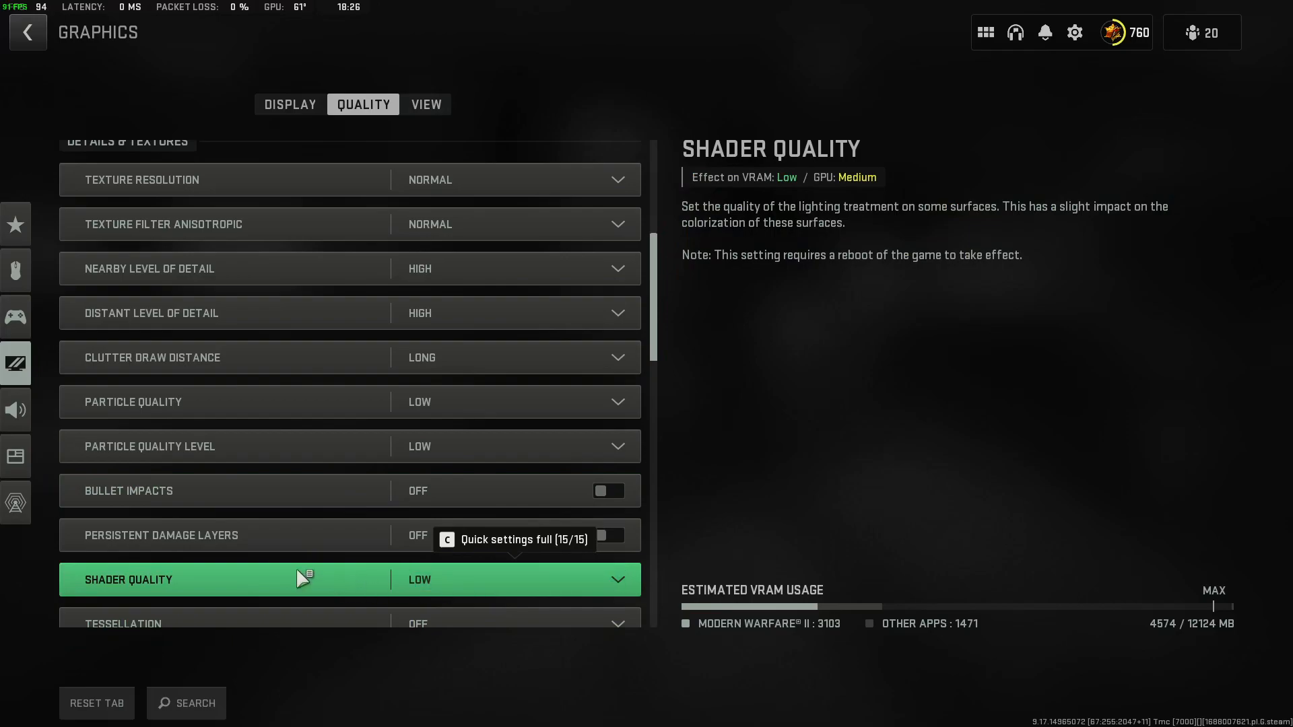
Review the remaining Details & Textures settings down to Water Quality, including the additional On-Demand Texture Streaming options.
scroll(291, 562, "down", 1)
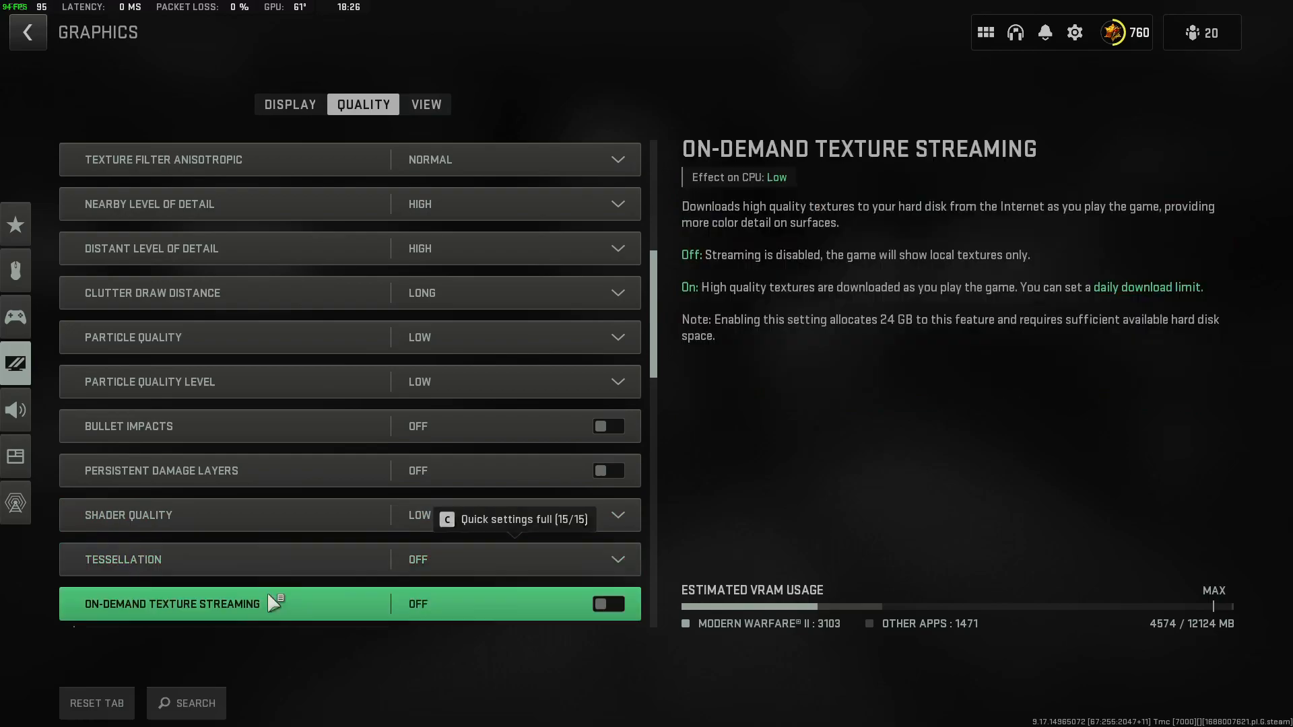
scroll(266, 592, "down", 3)
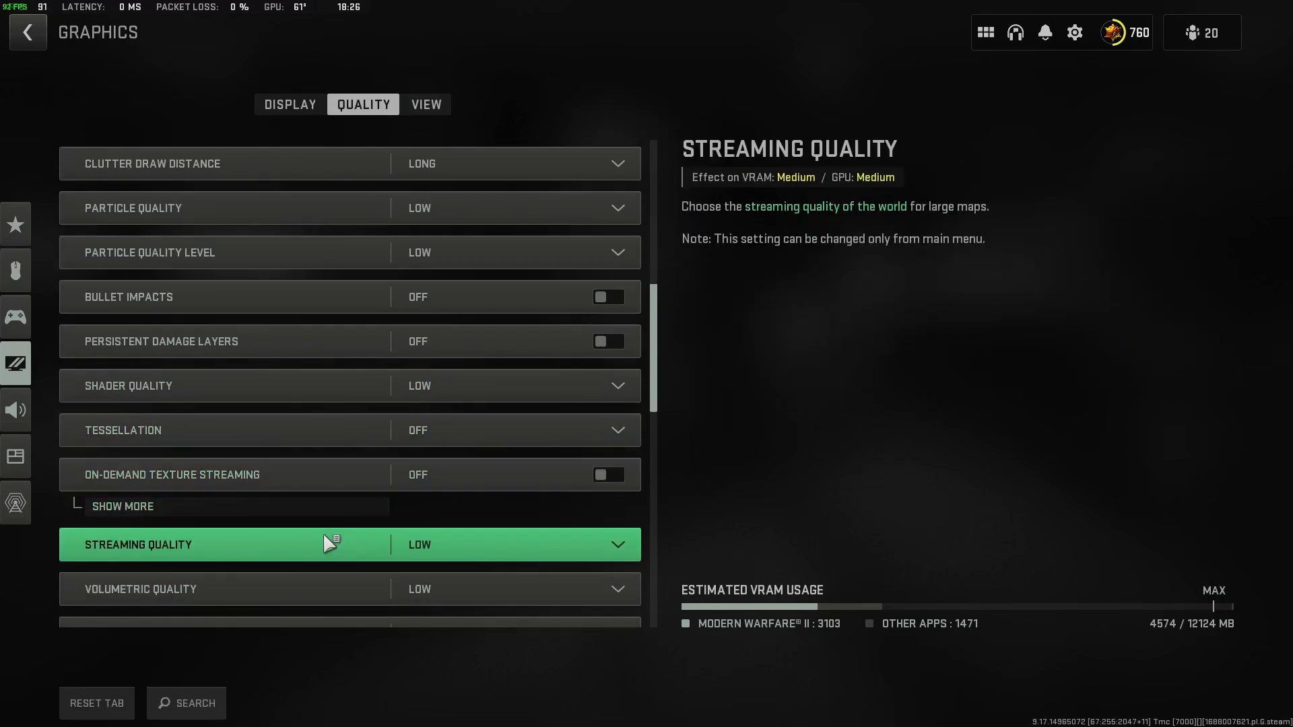
left_click(262, 476)
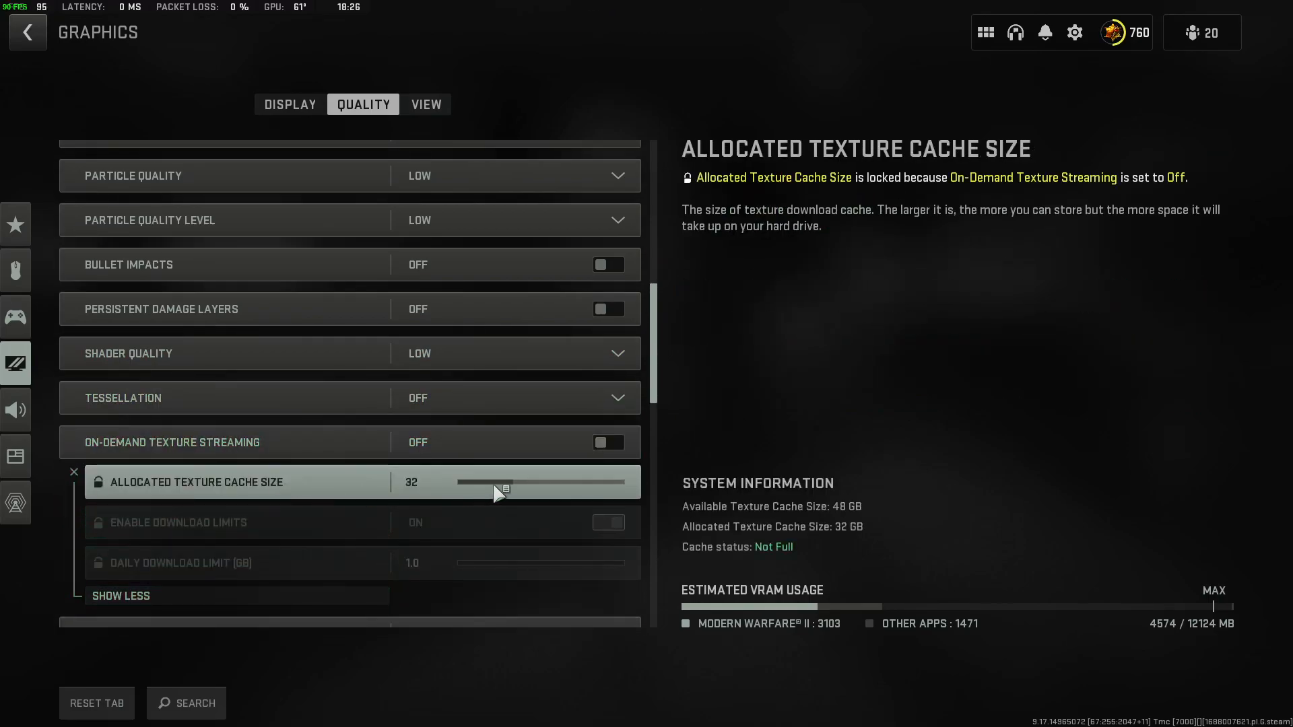
left_click(276, 598)
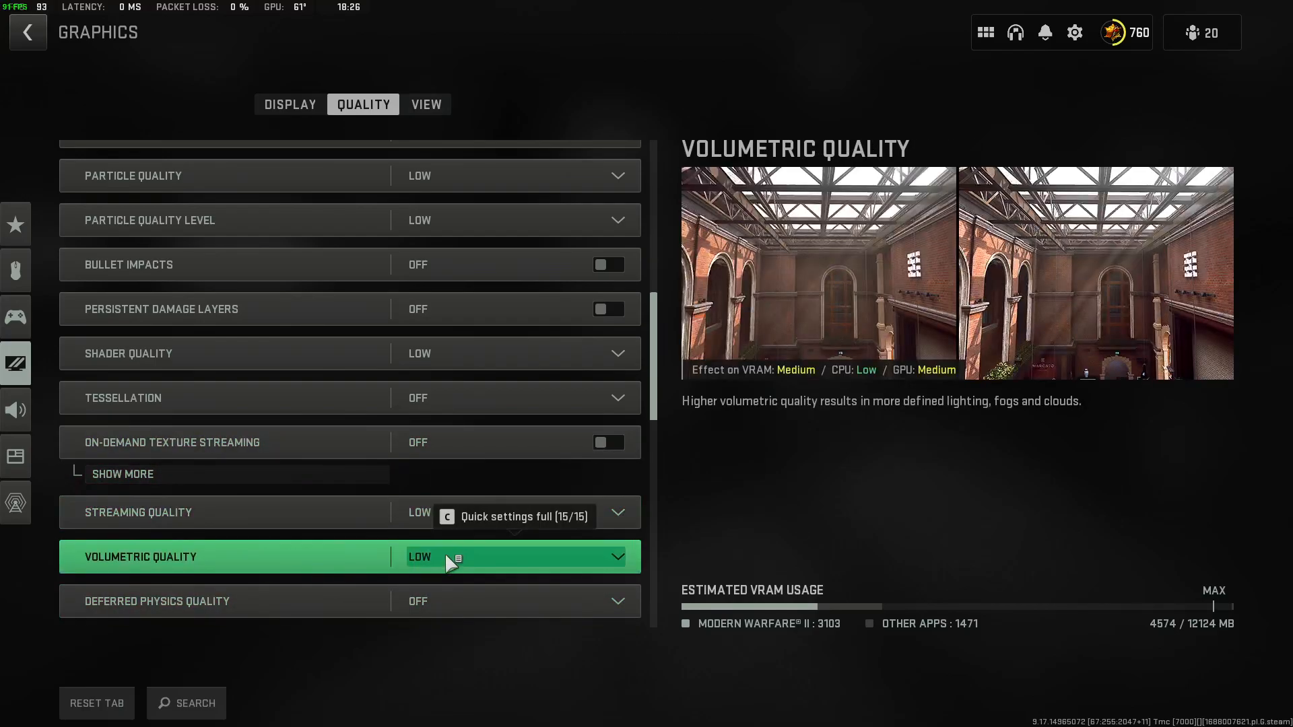
scroll(450, 561, "down", 1)
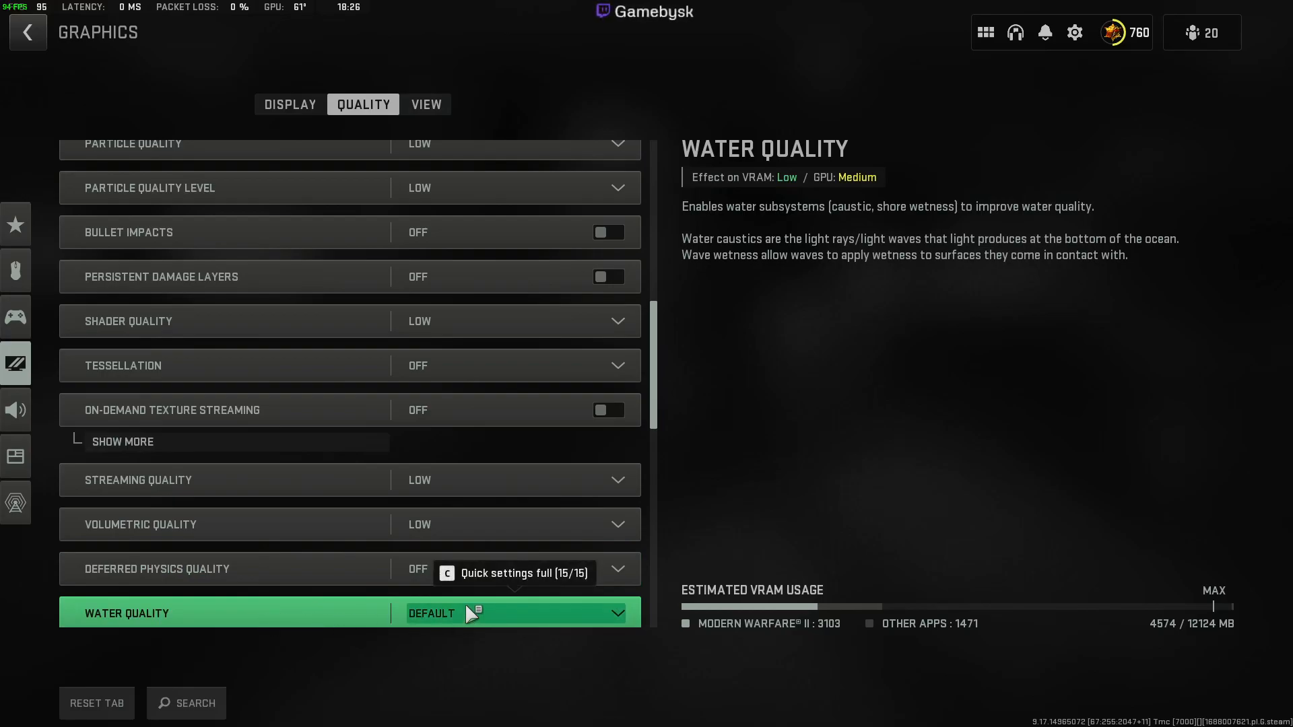
scroll(465, 603, "down", 3)
Check the Shadow Map Resolution and Spot Shadow Quality choices, keeping Normal and Medium.
scroll(297, 530, "down", 2)
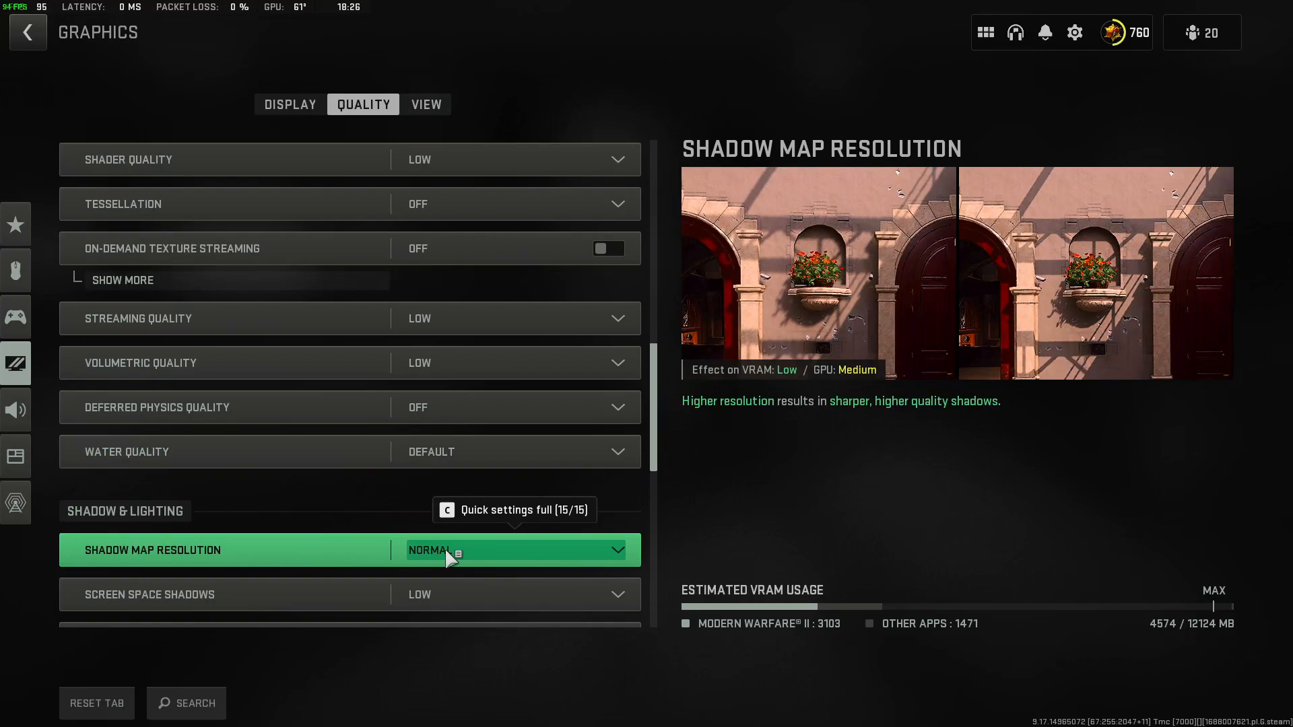
scroll(528, 492, "down", 3)
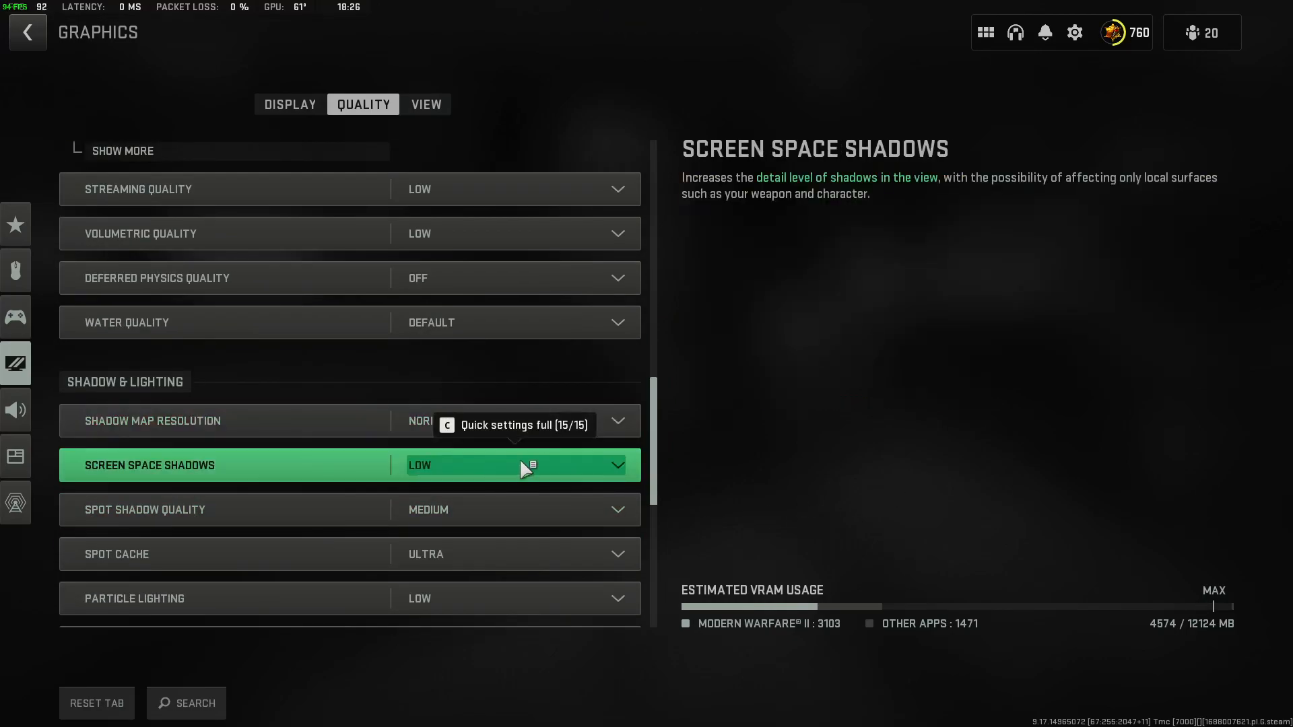
left_click(548, 417)
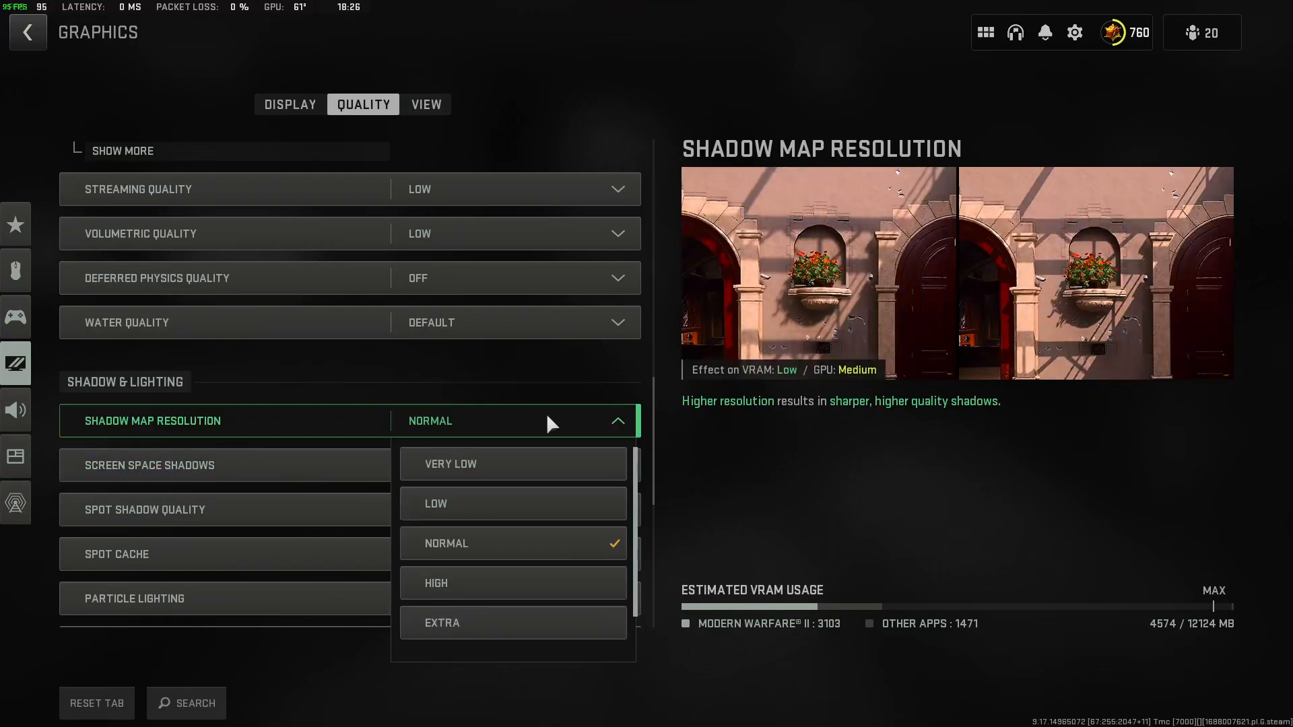
left_click(798, 443)
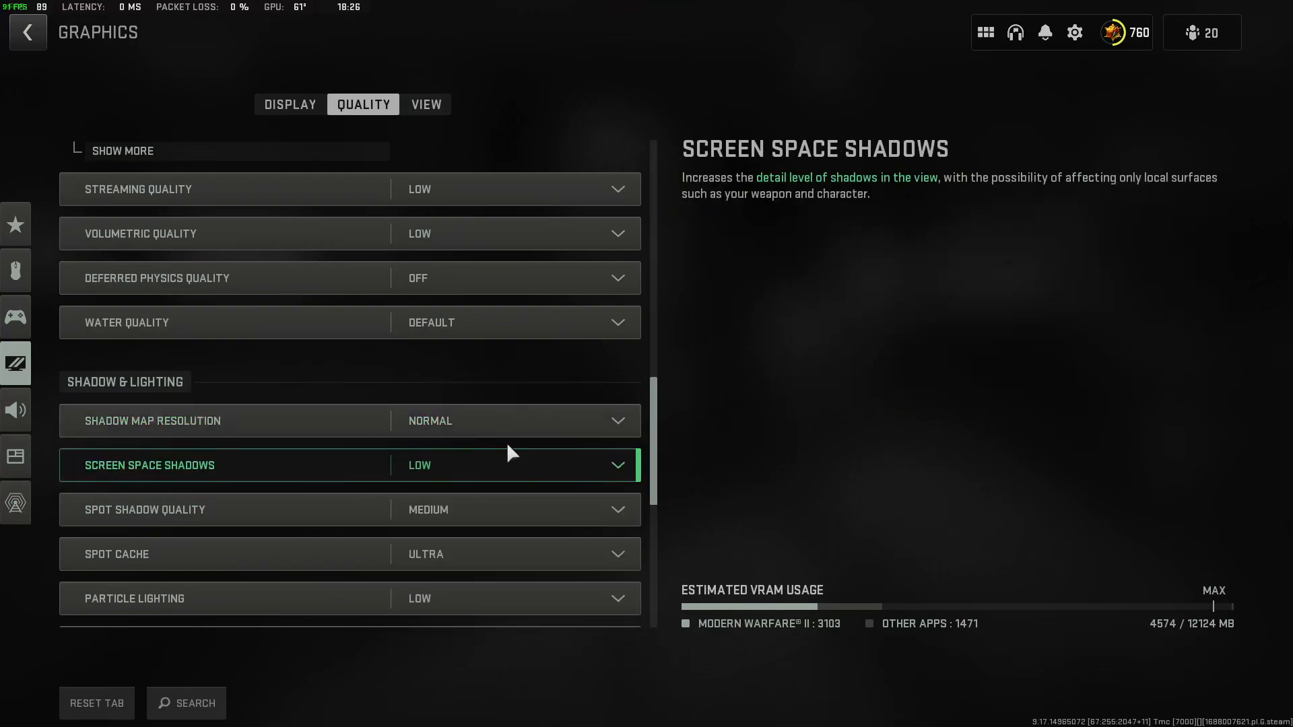
left_click(520, 520)
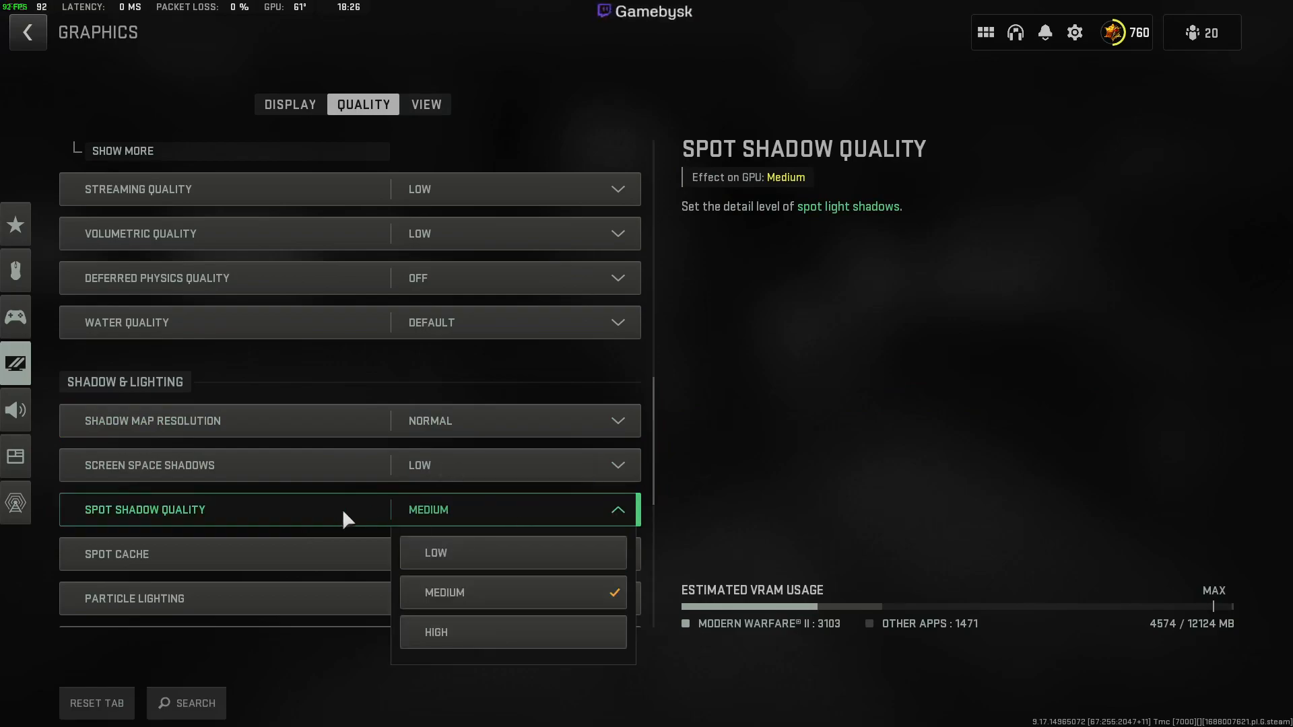
left_click(307, 519)
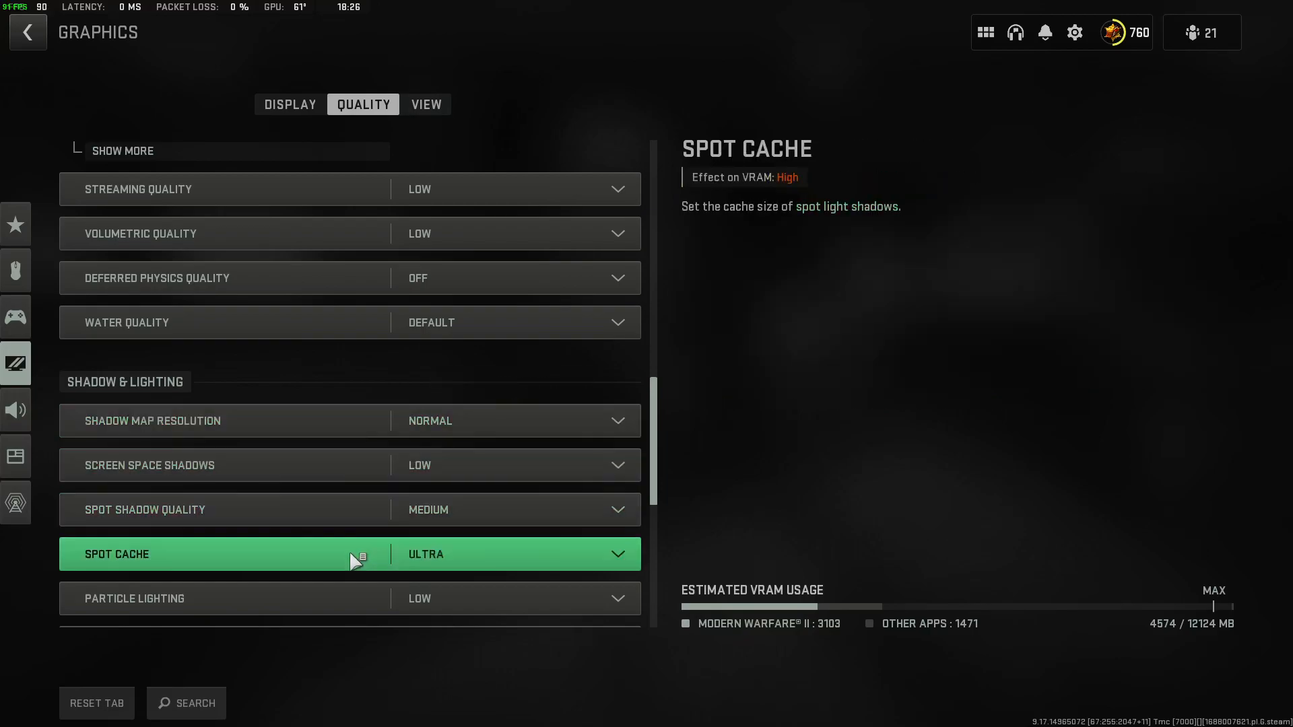
Check the Spot Cache choices against the estimated VRAM usage, keeping Ultra.
left_click(313, 564)
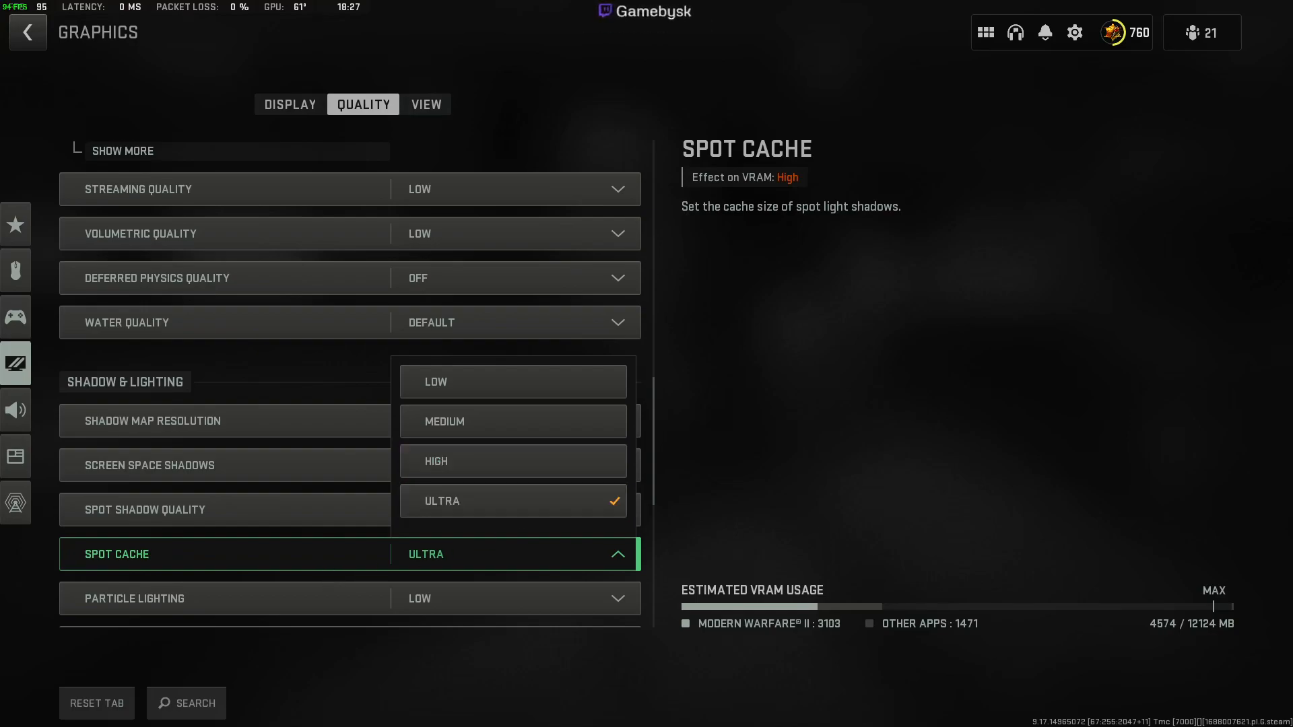
left_click(325, 571)
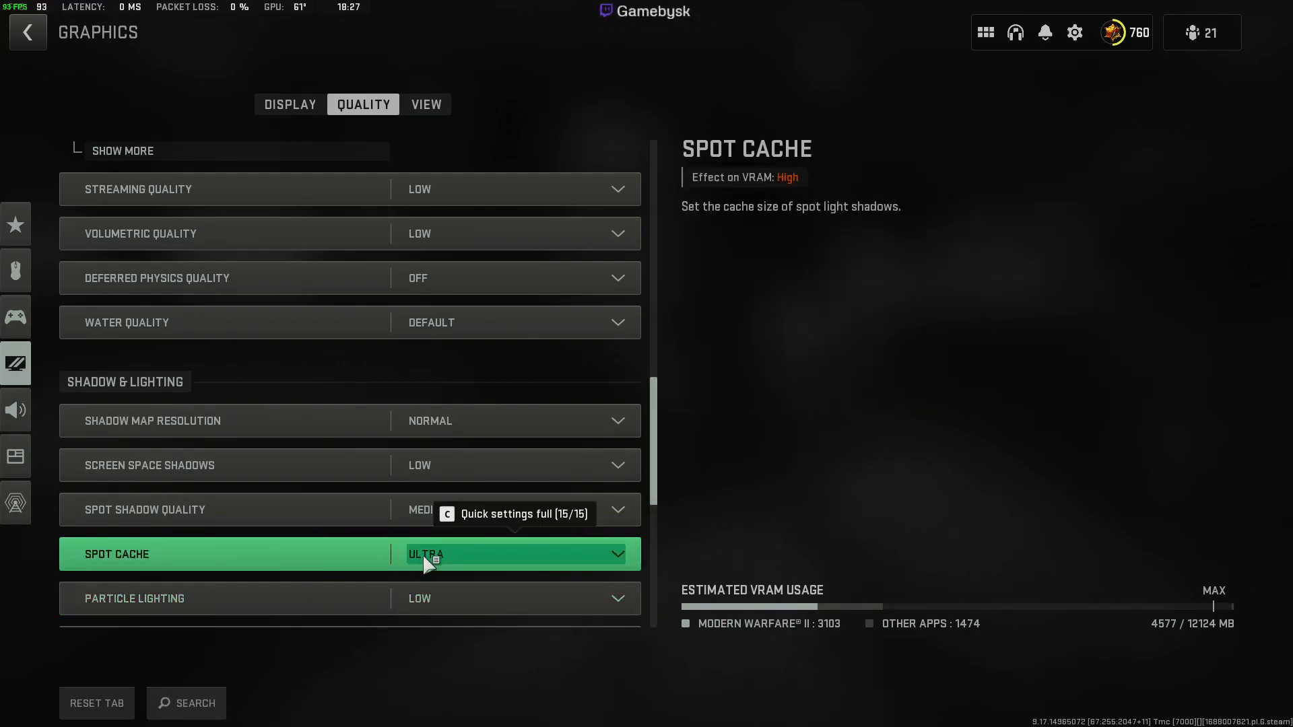
left_click(423, 557)
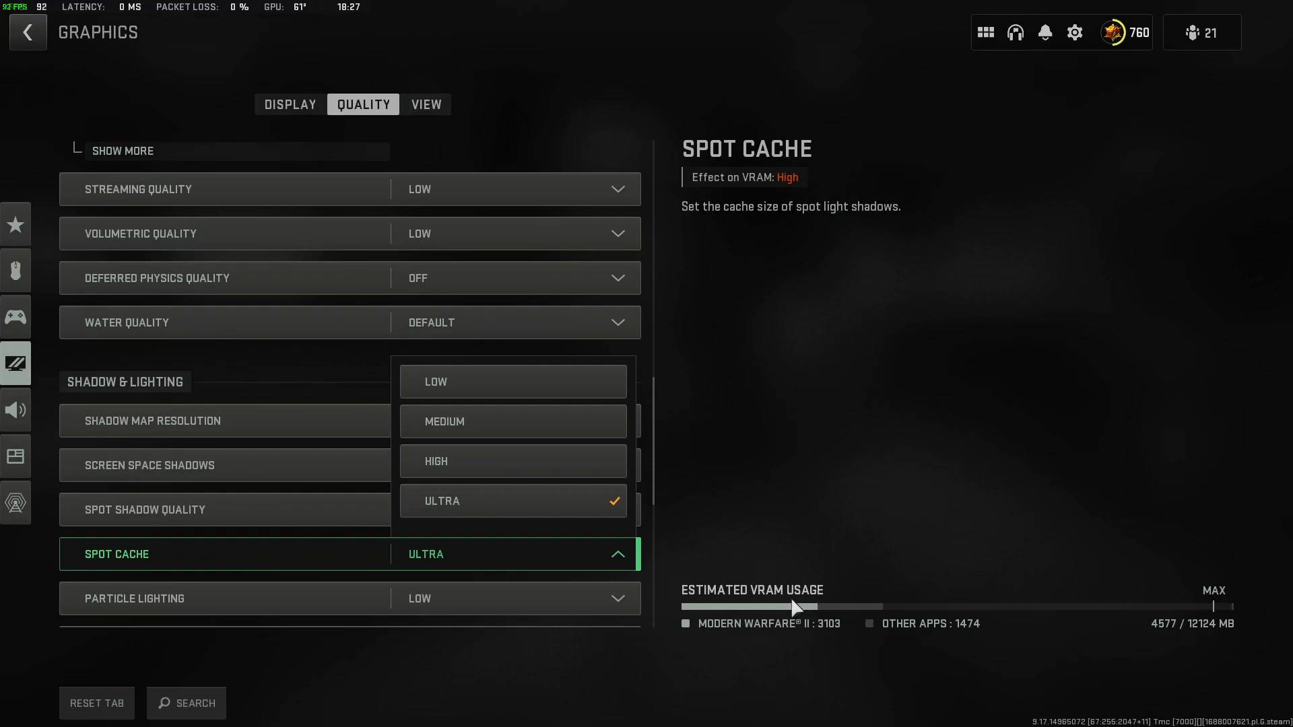
left_click(442, 554)
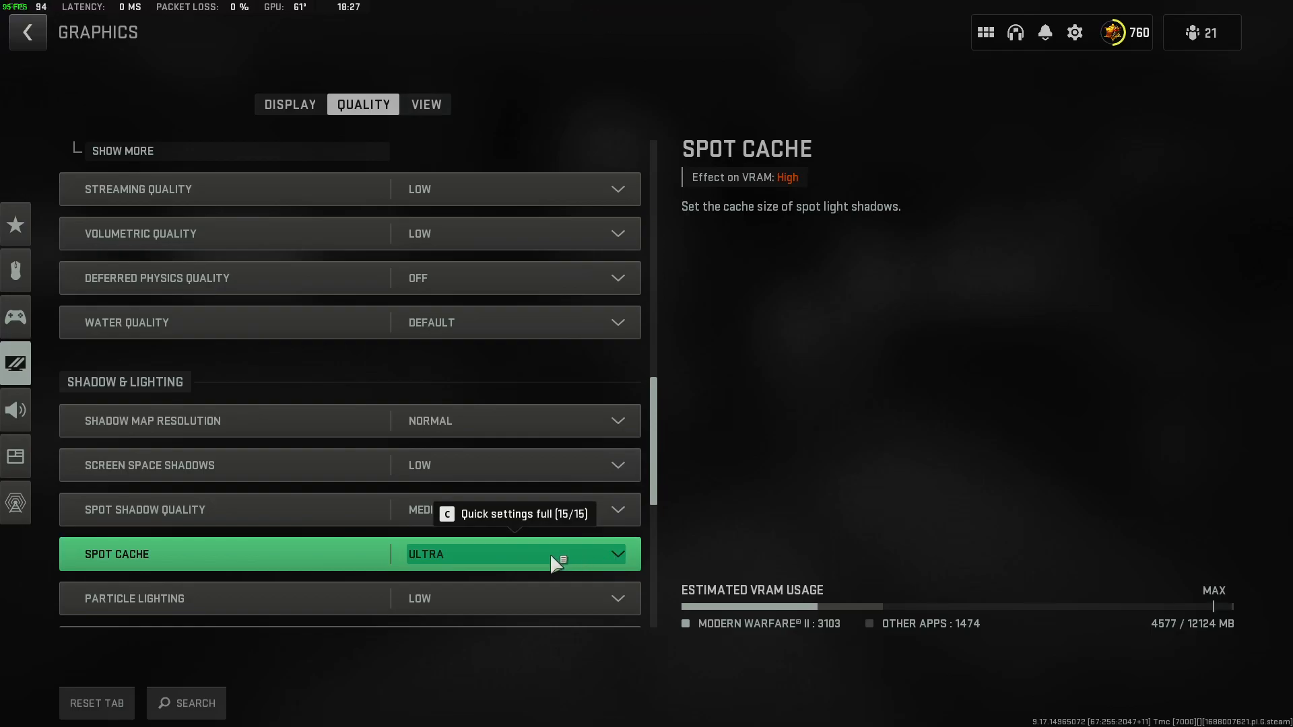
Review the remaining Shadow & Lighting settings, from Particle Lighting and Ambient Occlusion to Weather Grid Volumes.
scroll(512, 559, "down", 2)
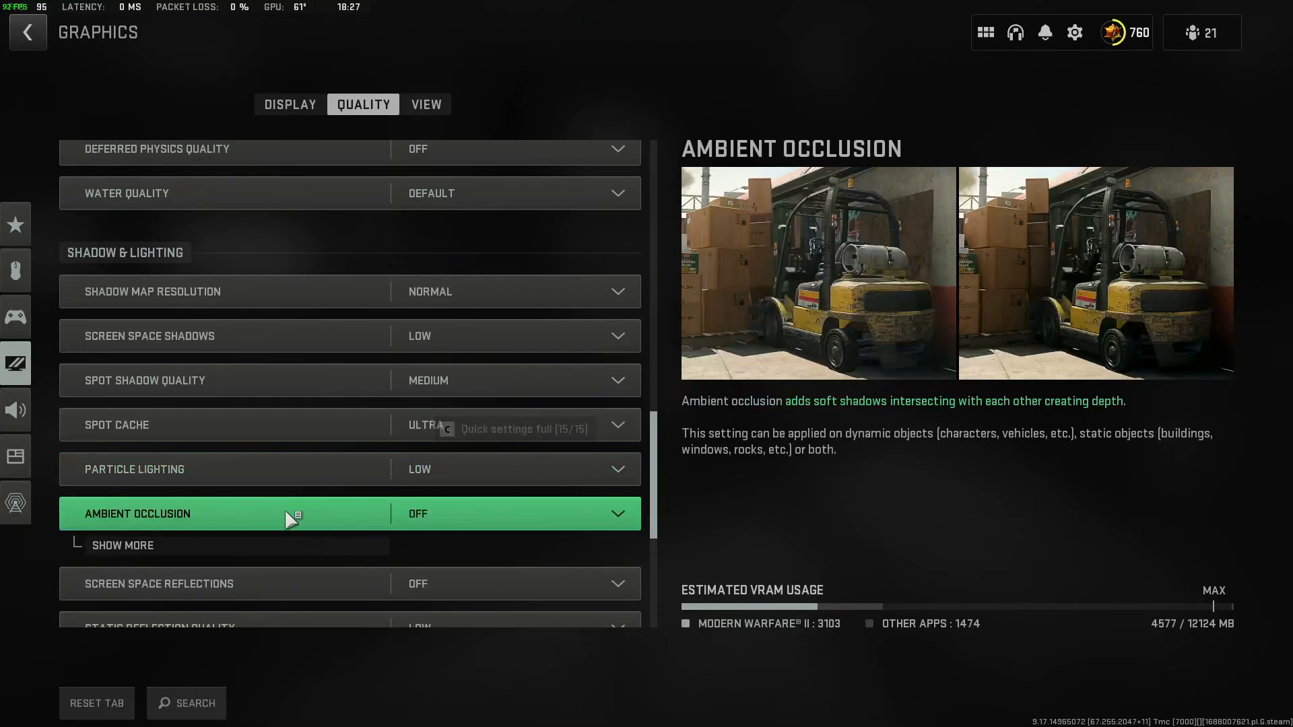
scroll(505, 519, "down", 1)
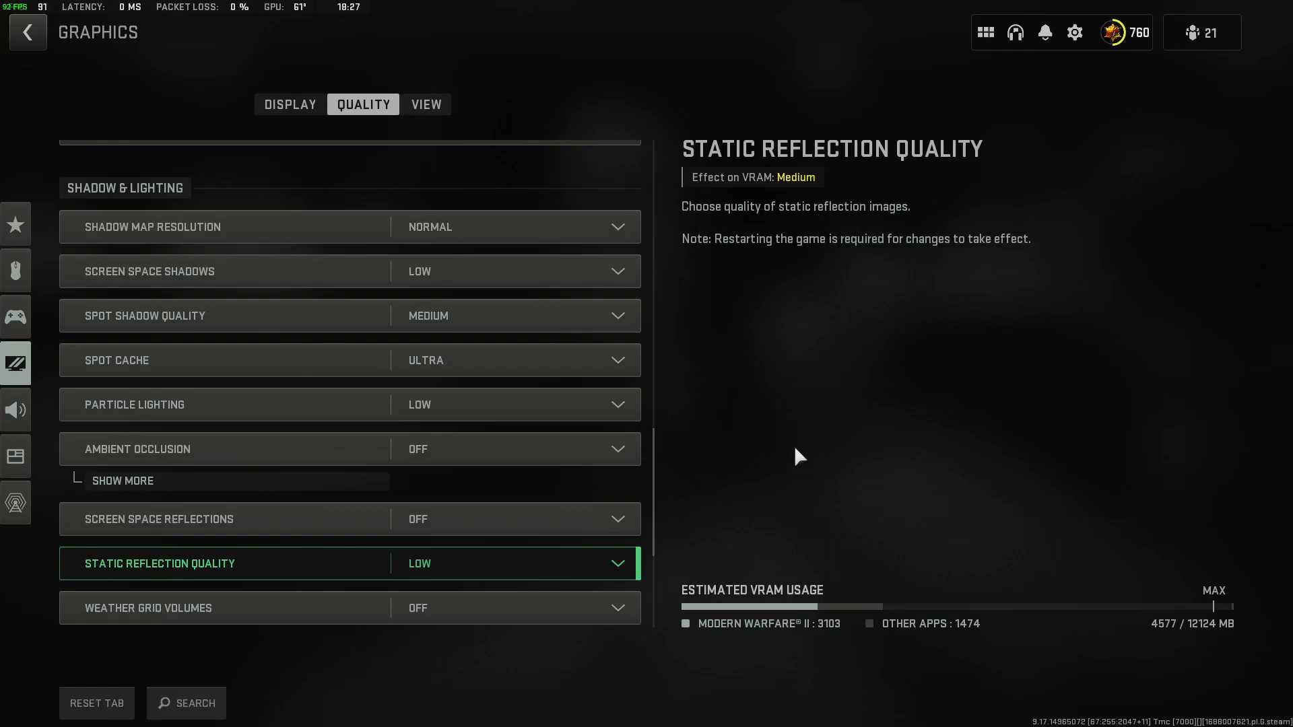
scroll(283, 549, "down", 1)
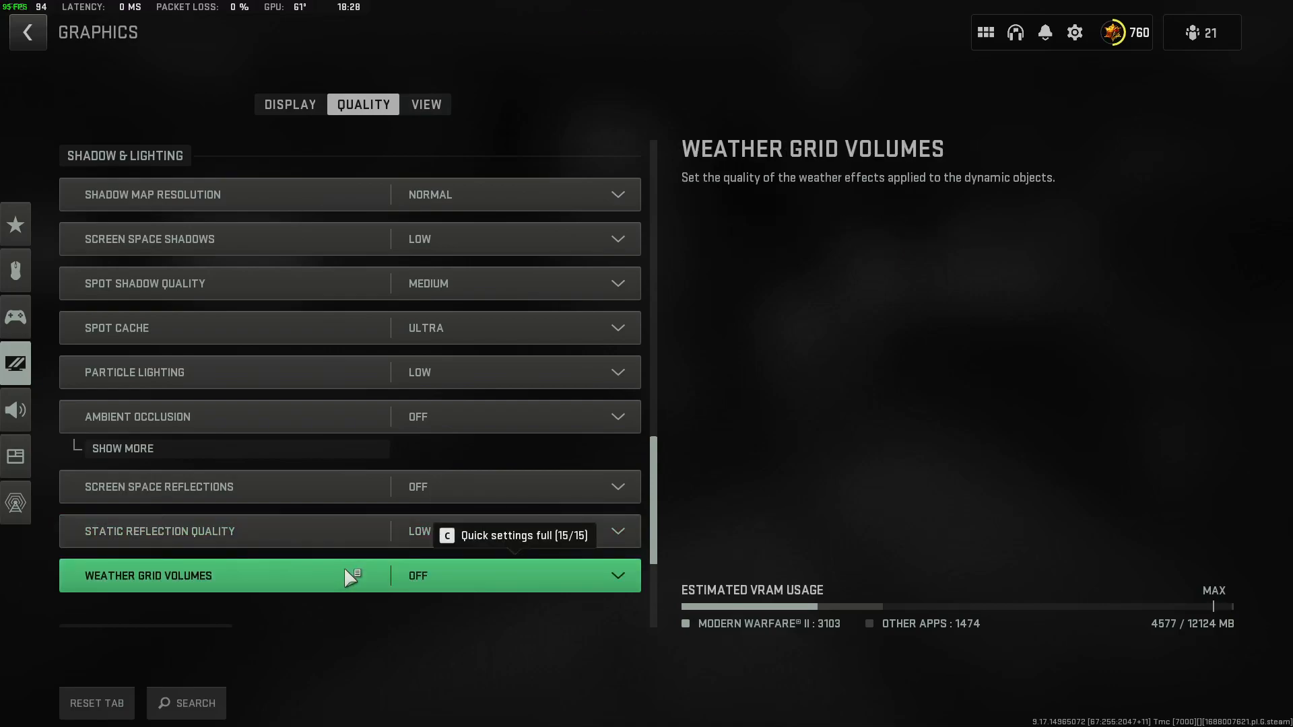
scroll(357, 579, "down", 1)
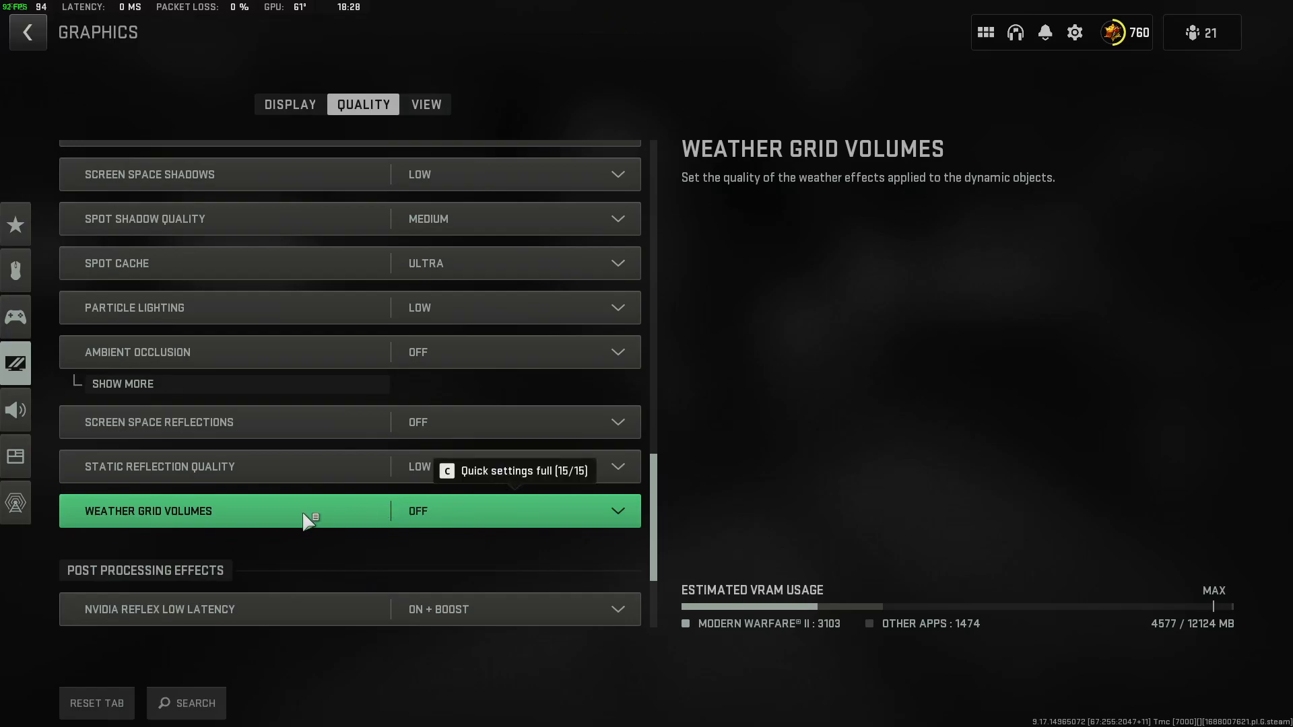
scroll(531, 519, "down", 1)
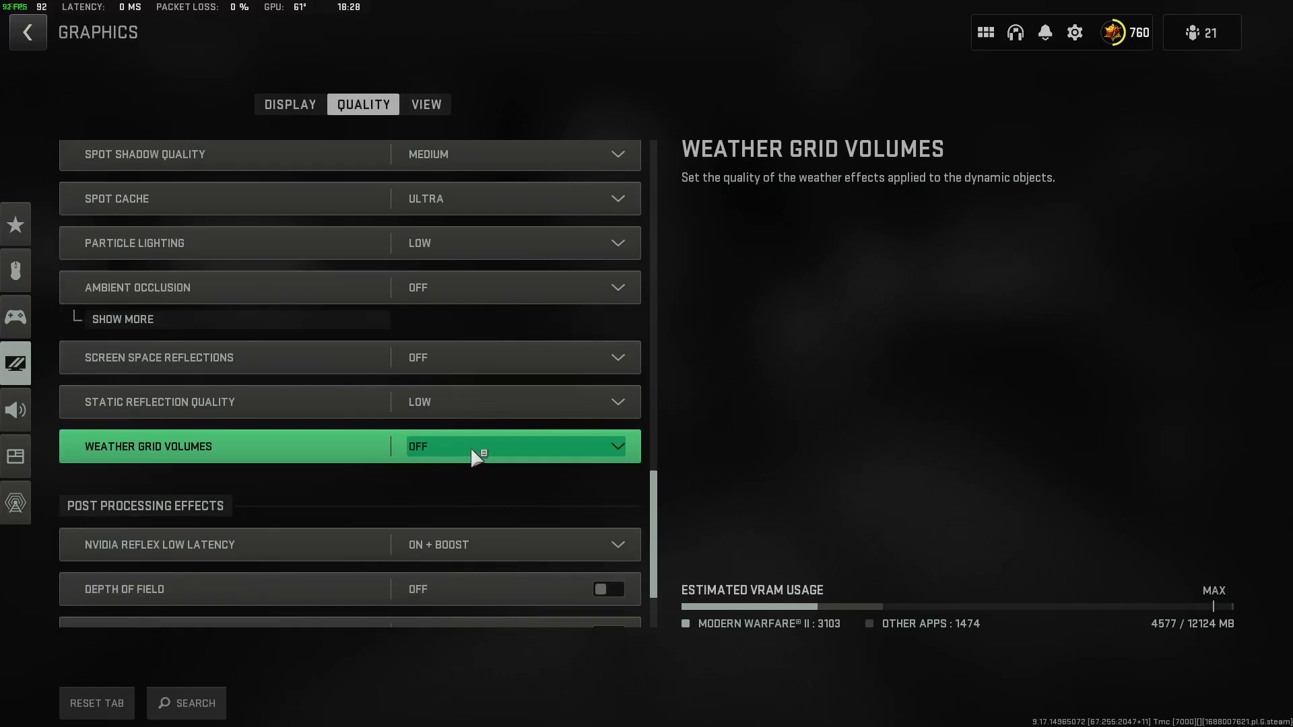
Compare the NVIDIA Reflex Low Latency choices under Post Processing Effects, keeping On + Boost.
scroll(474, 457, "down", 1)
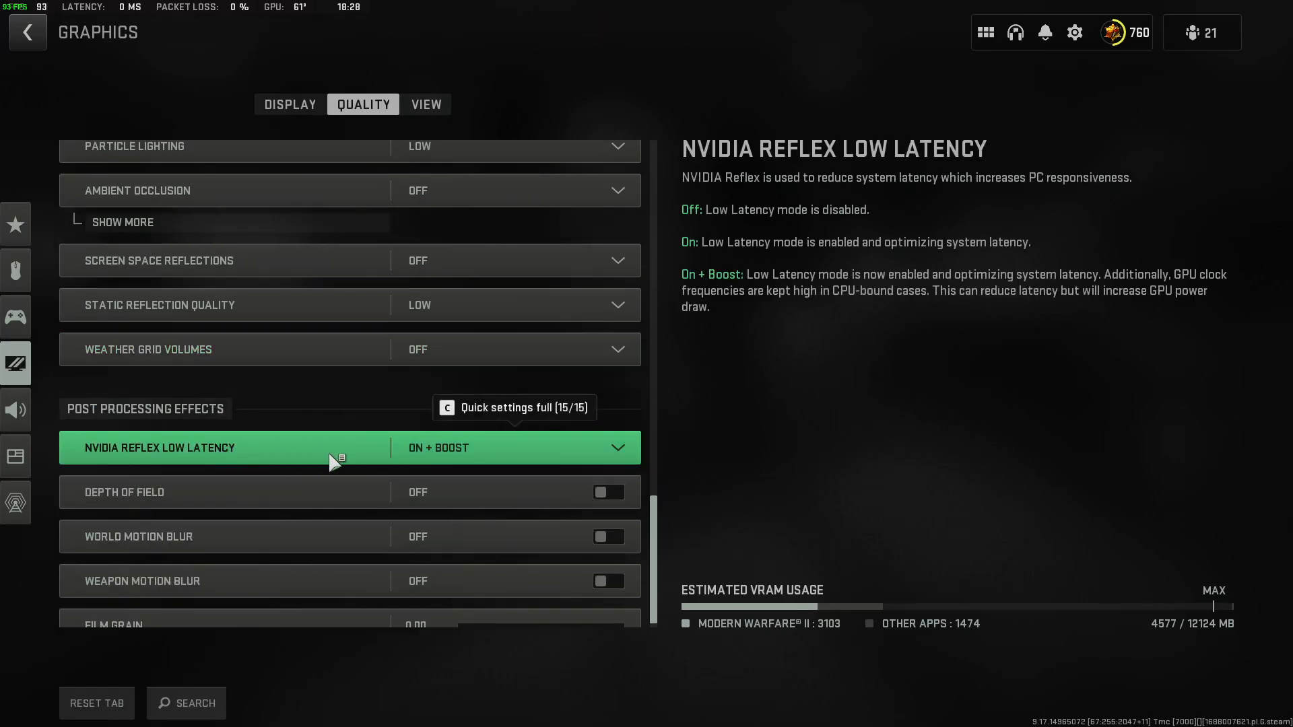
left_click(470, 448)
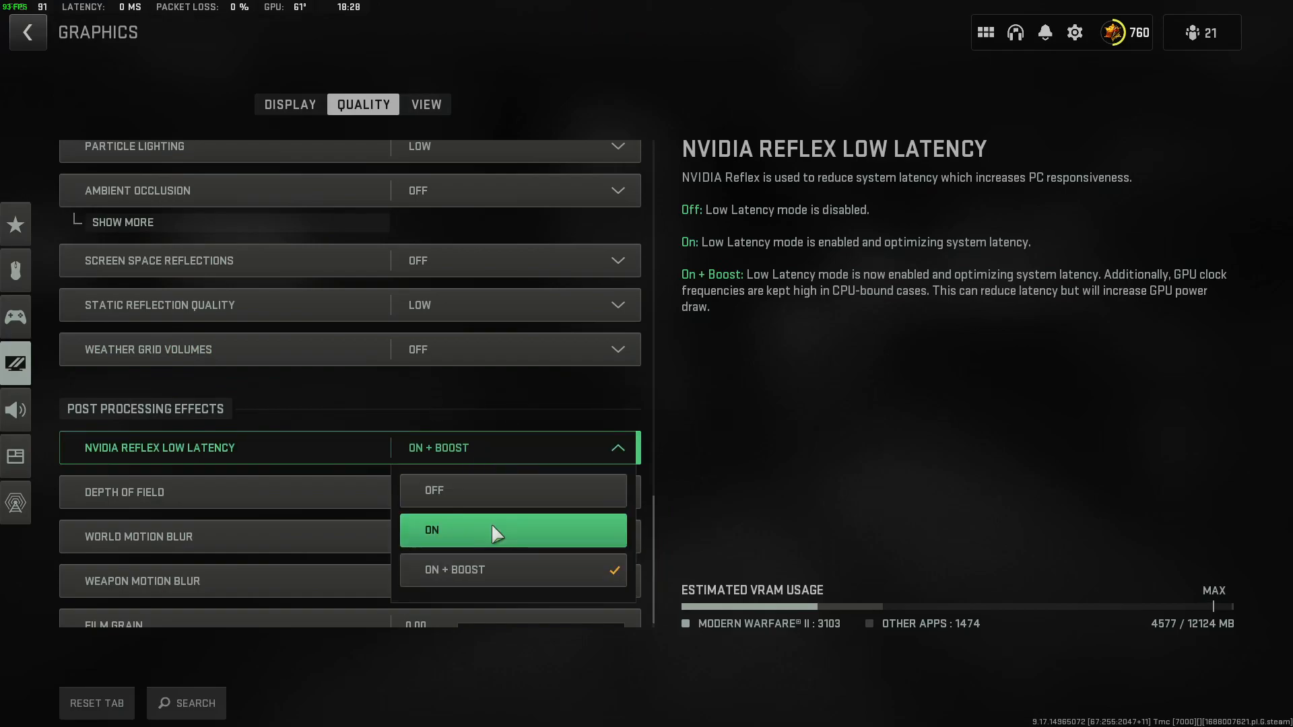
left_click(728, 447)
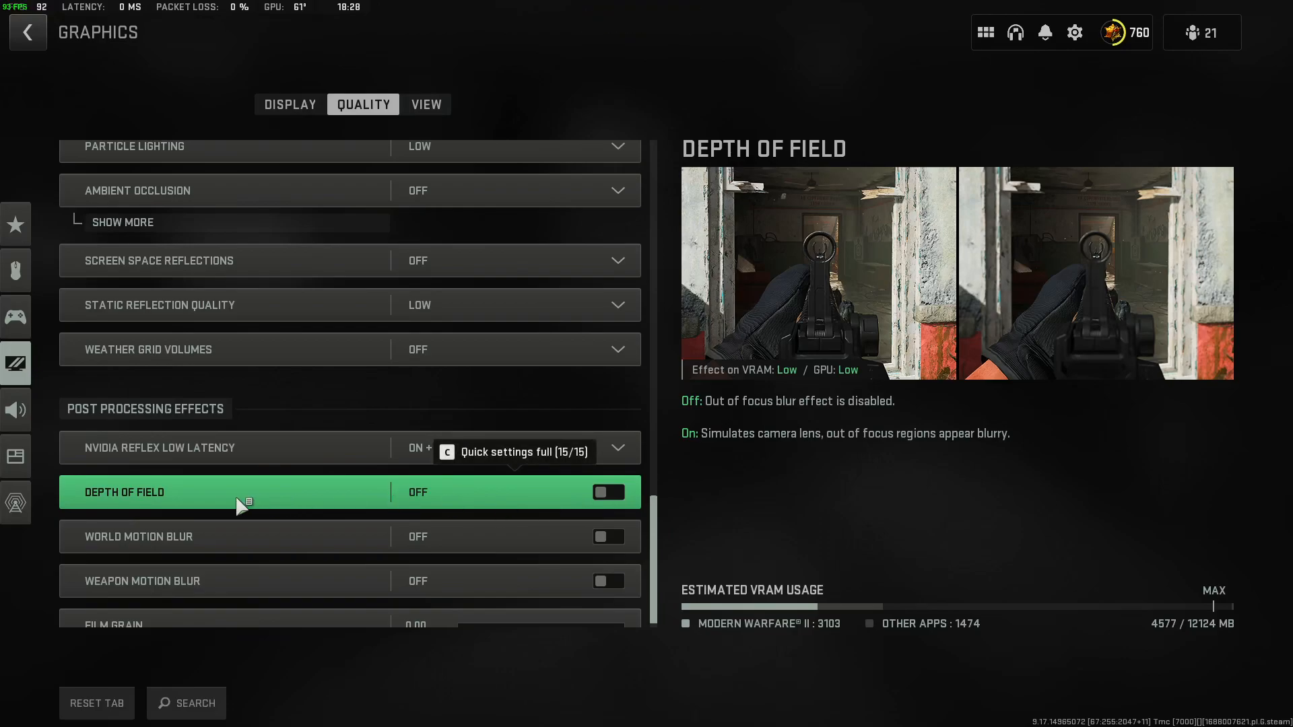
left_click(331, 451)
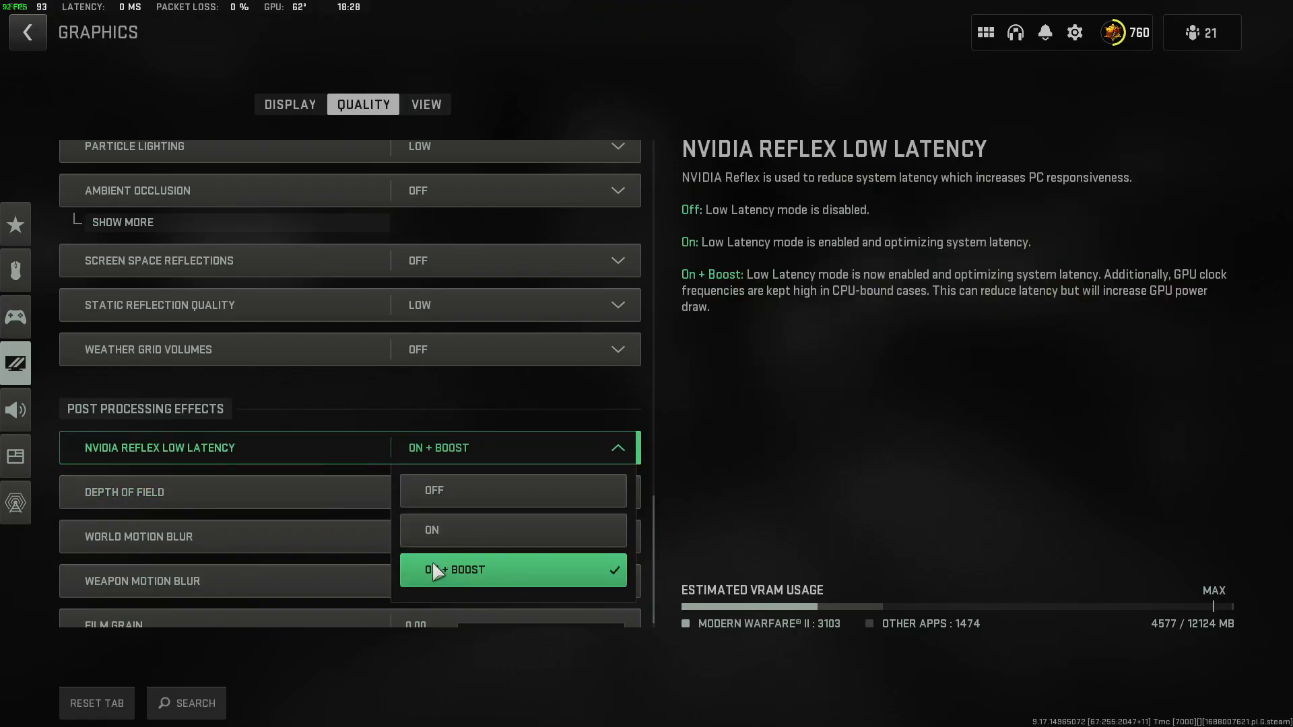
left_click(805, 481)
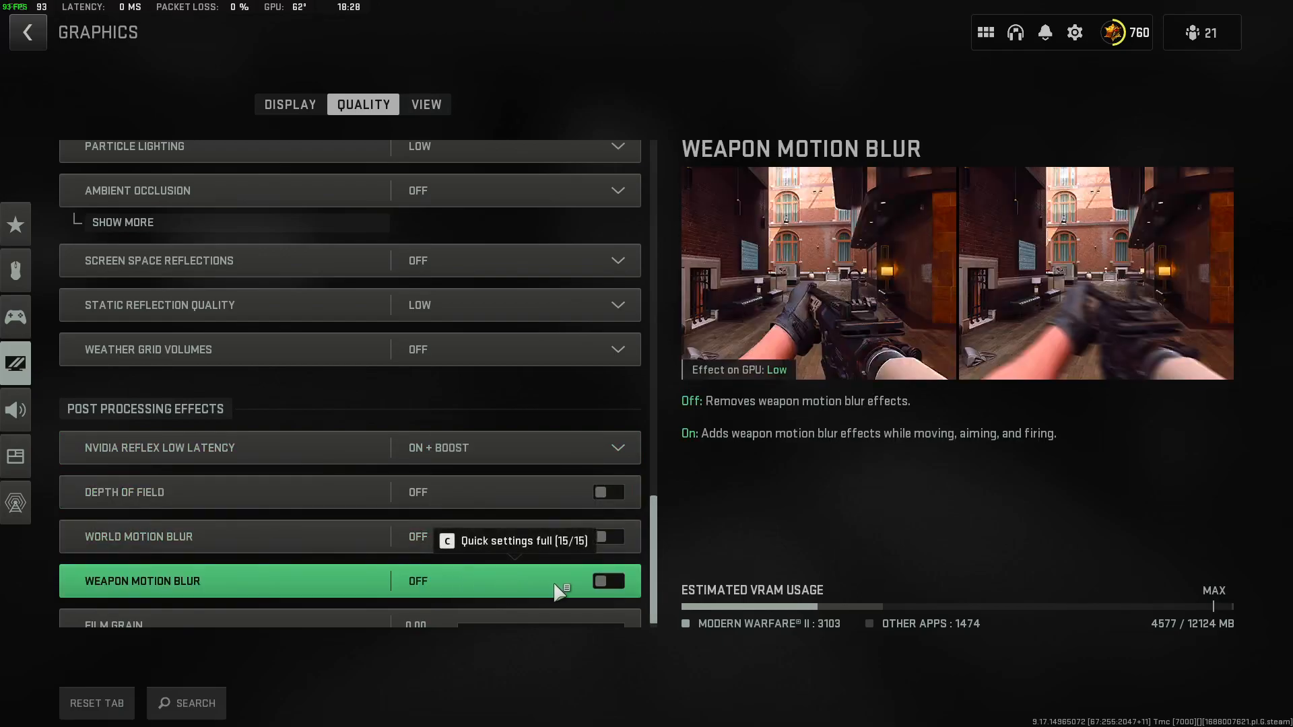
Try Film Grain strengths of 0.90 and 0.35 while comparing the preview images, and return it to 0.00.
scroll(555, 587, "down", 1)
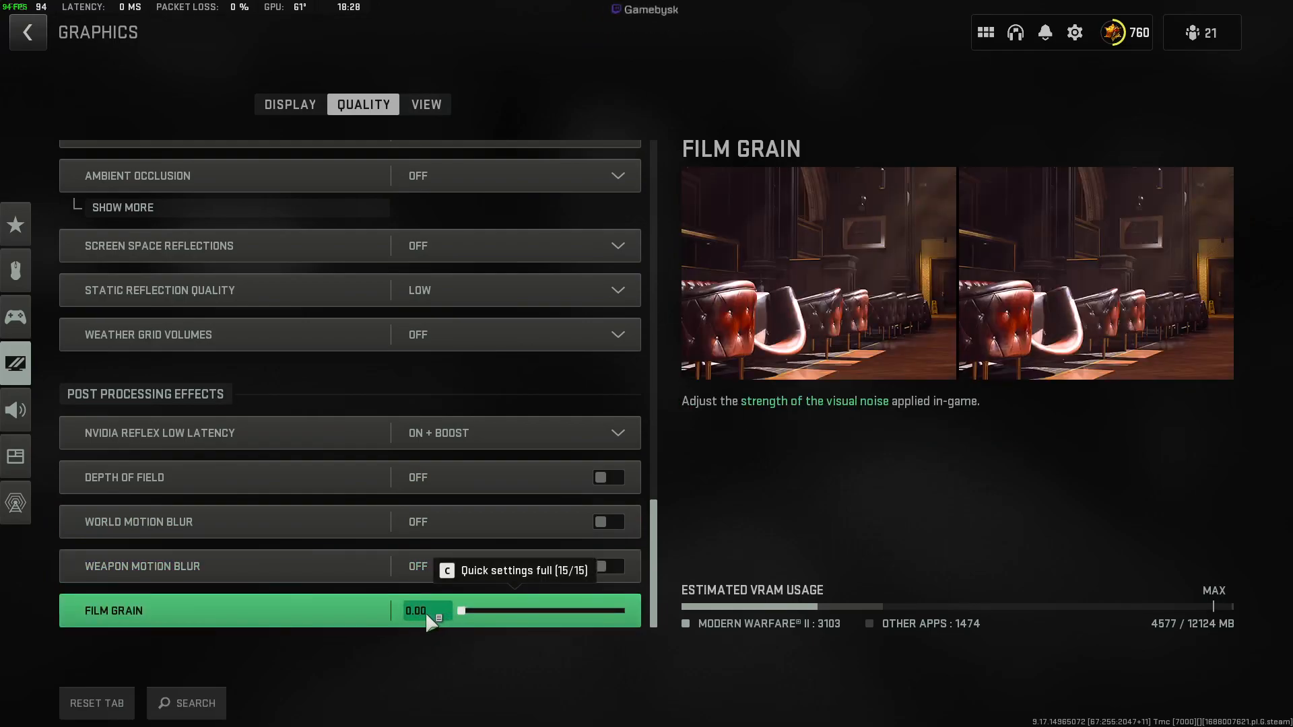
left_click_drag(461, 612, 608, 612)
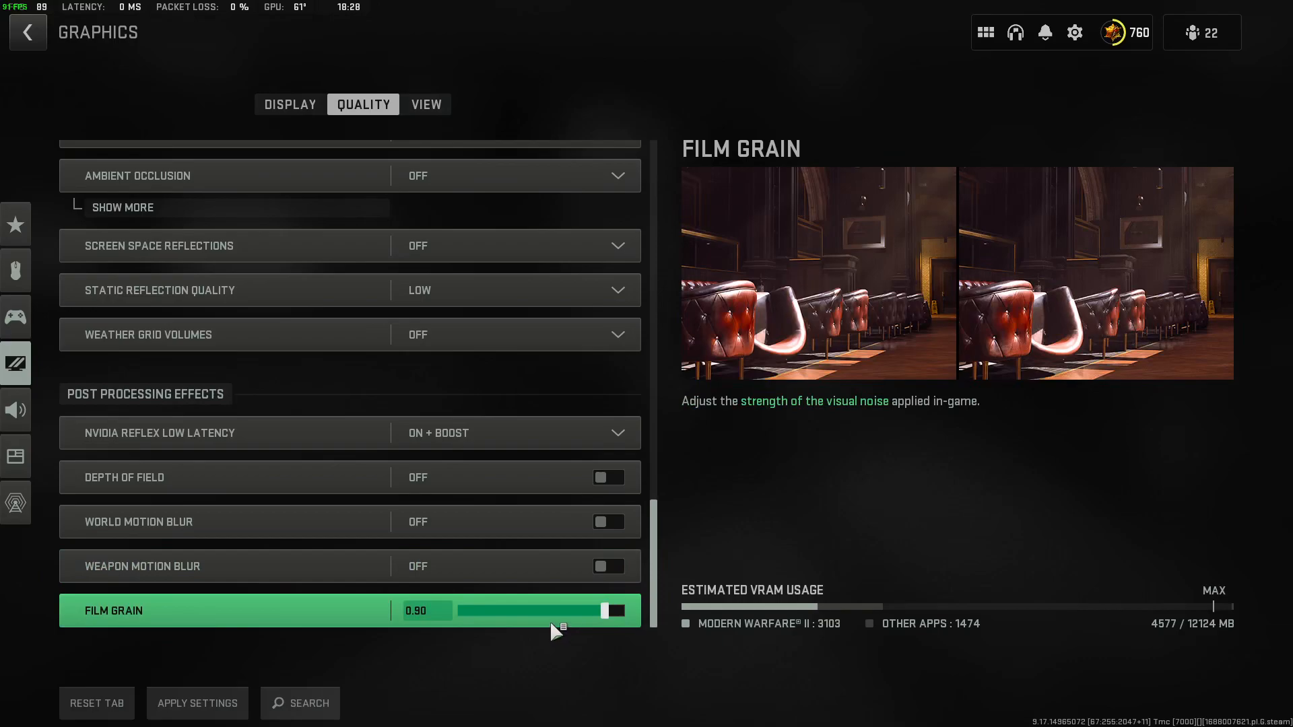
left_click_drag(576, 614, 516, 613)
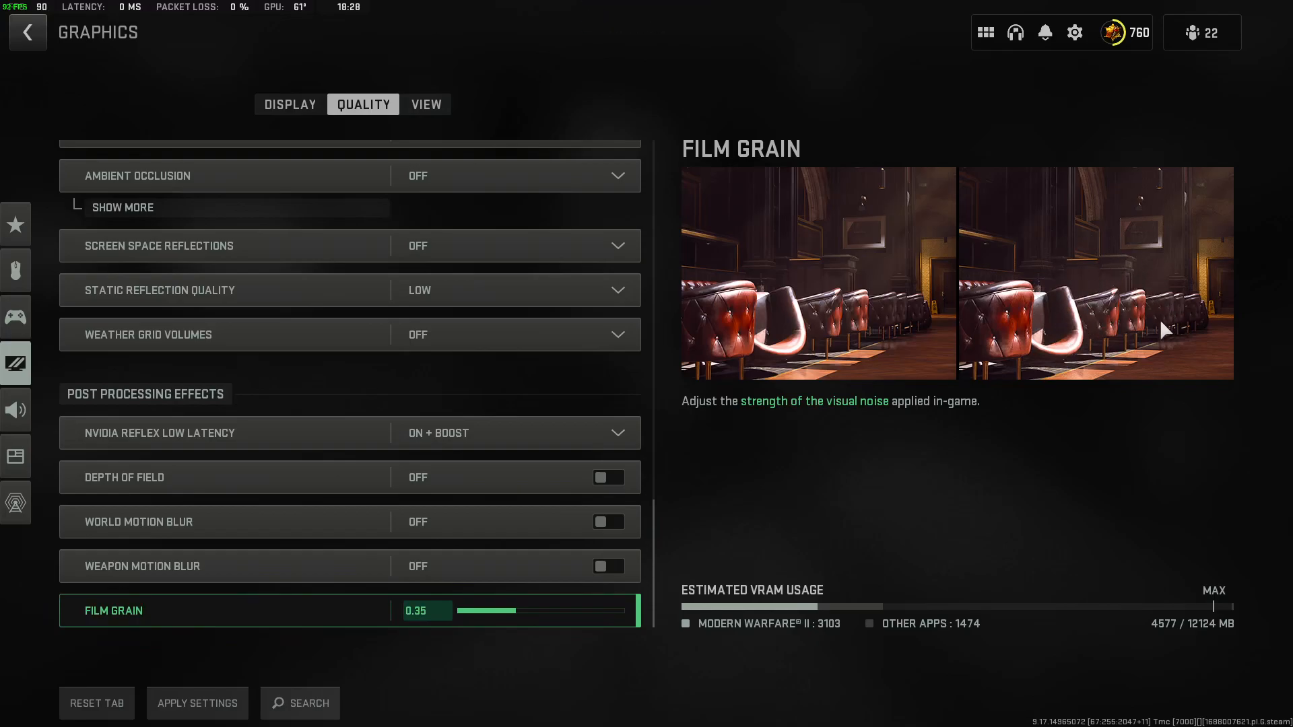
left_click_drag(518, 612, 457, 615)
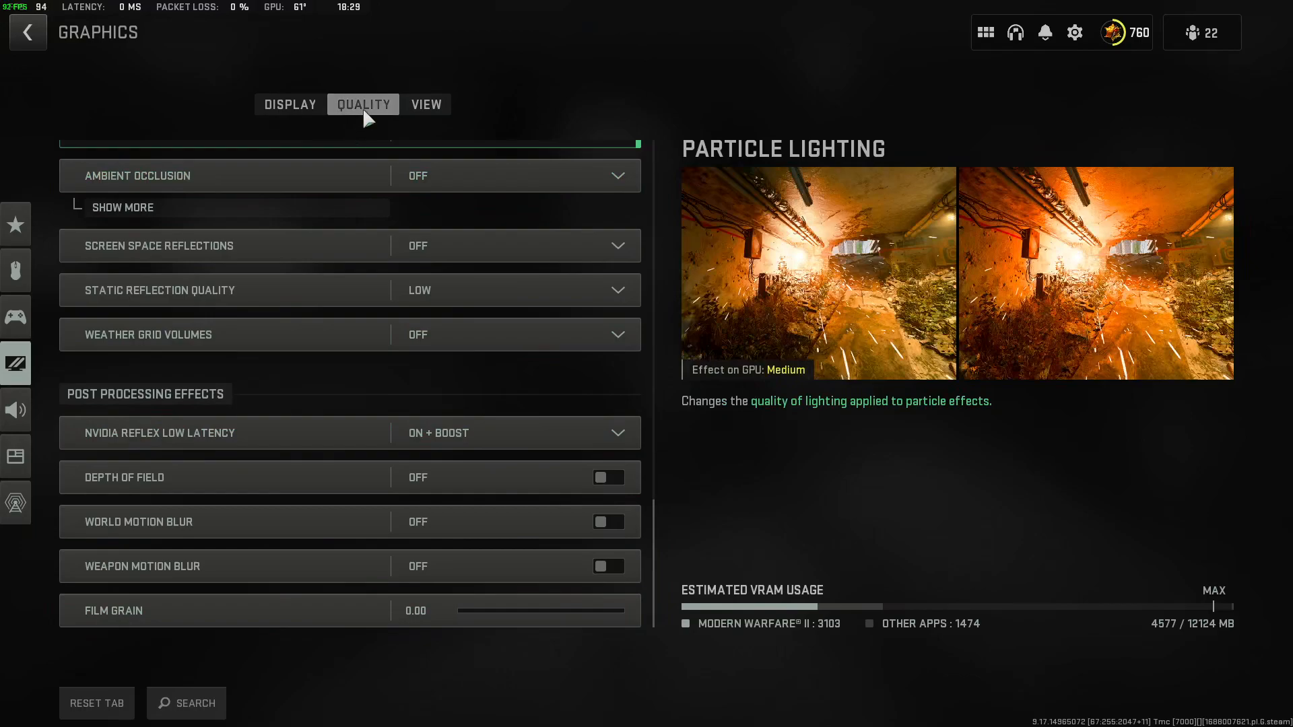
Review the View settings' field of view options, comparing the ADS and Vehicle Field of View choices while keeping Affected and Wide.
left_click(424, 108)
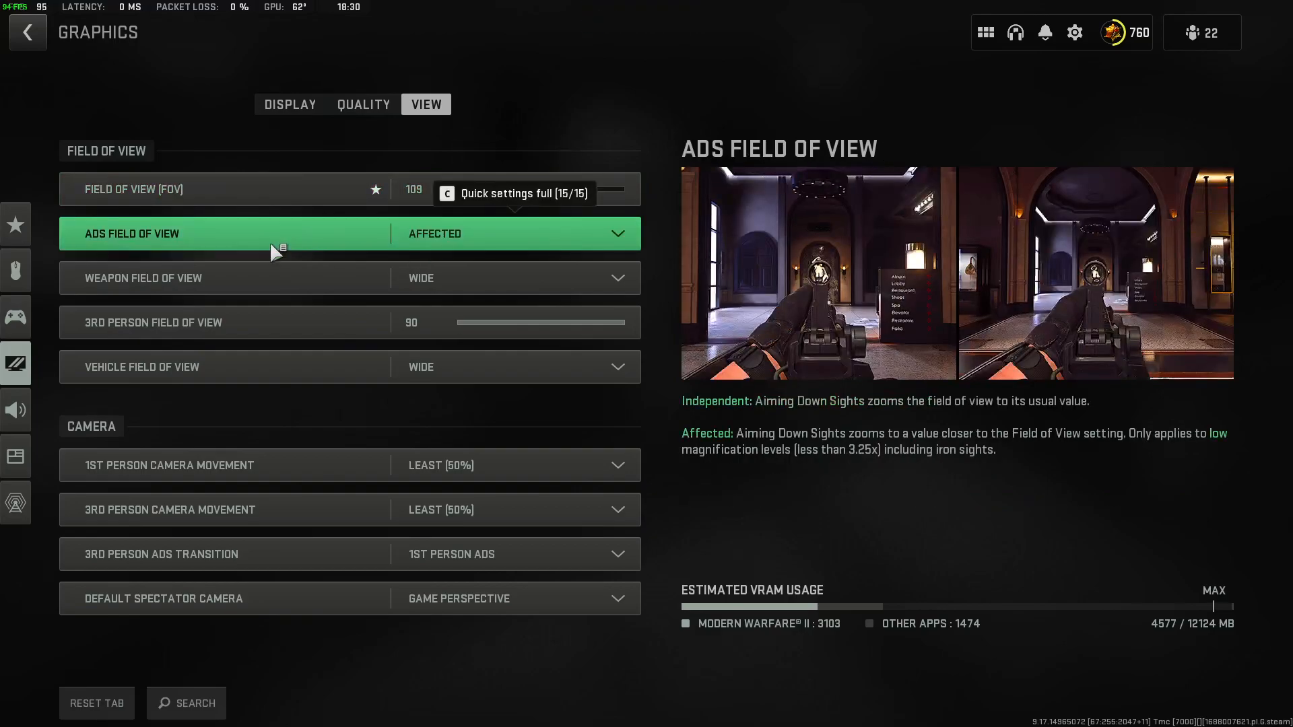
left_click(270, 242)
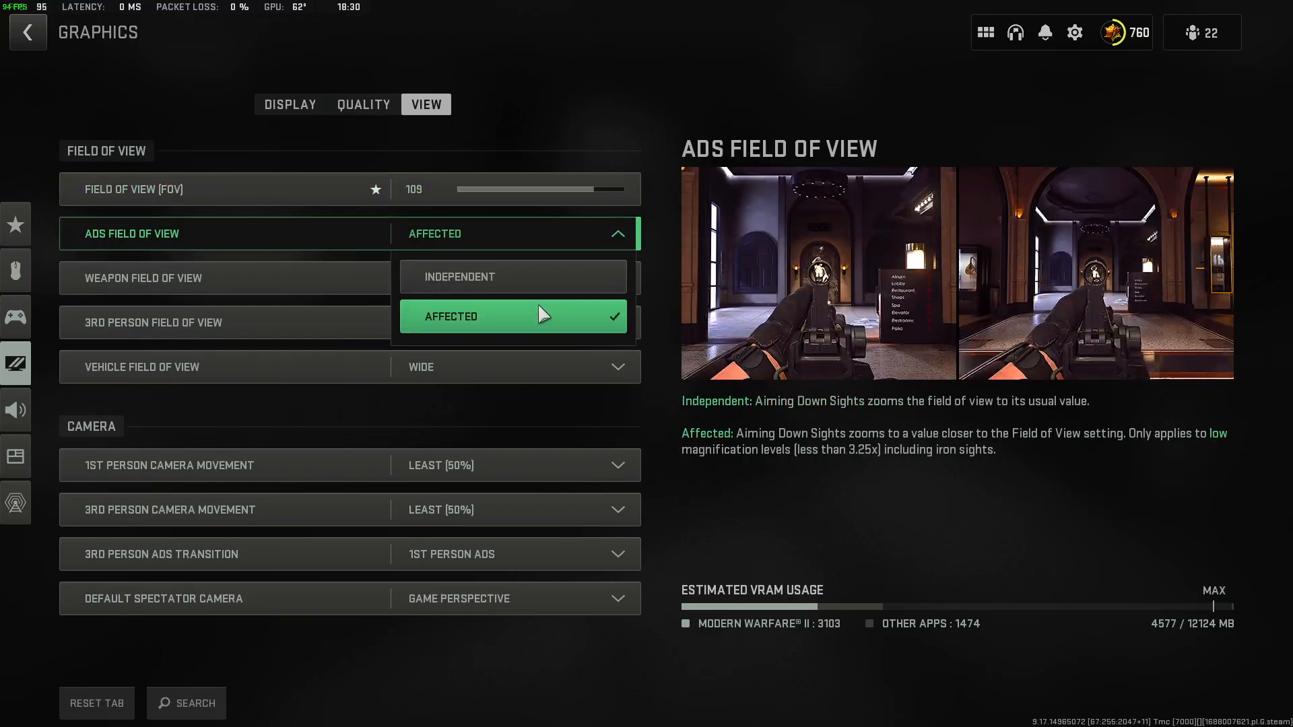
left_click(283, 280)
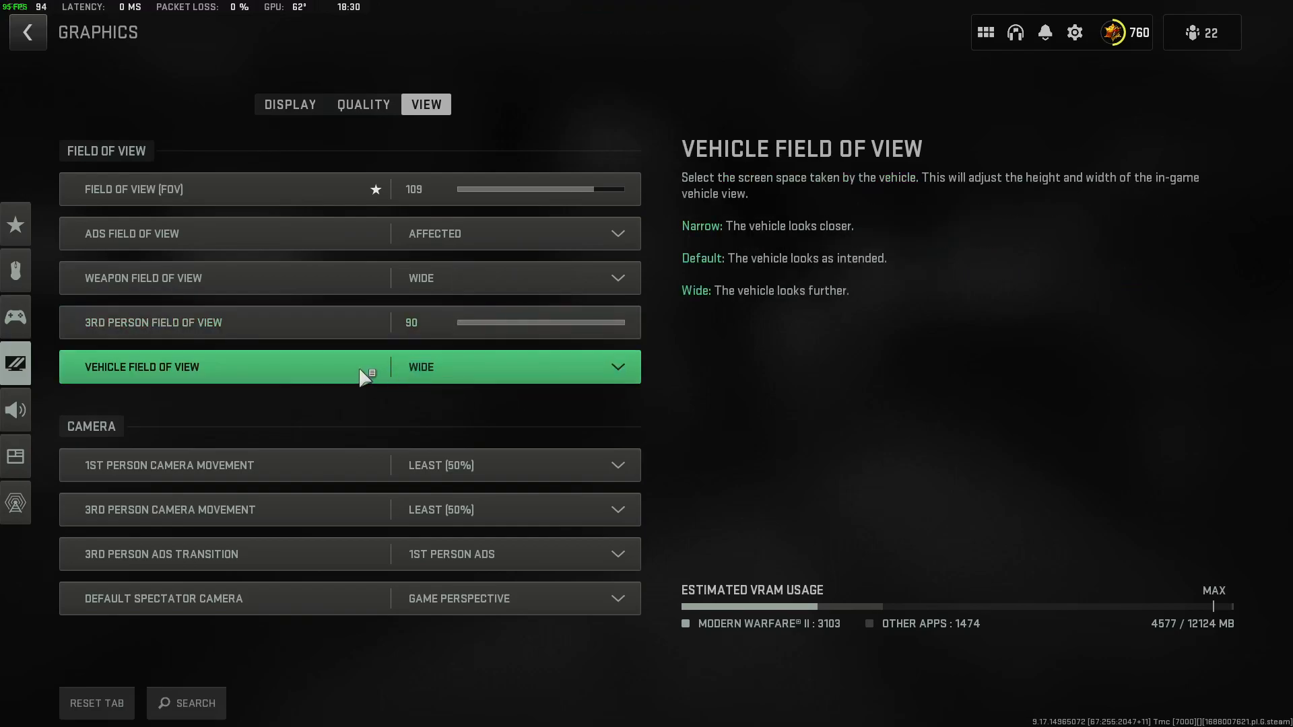
left_click(578, 363)
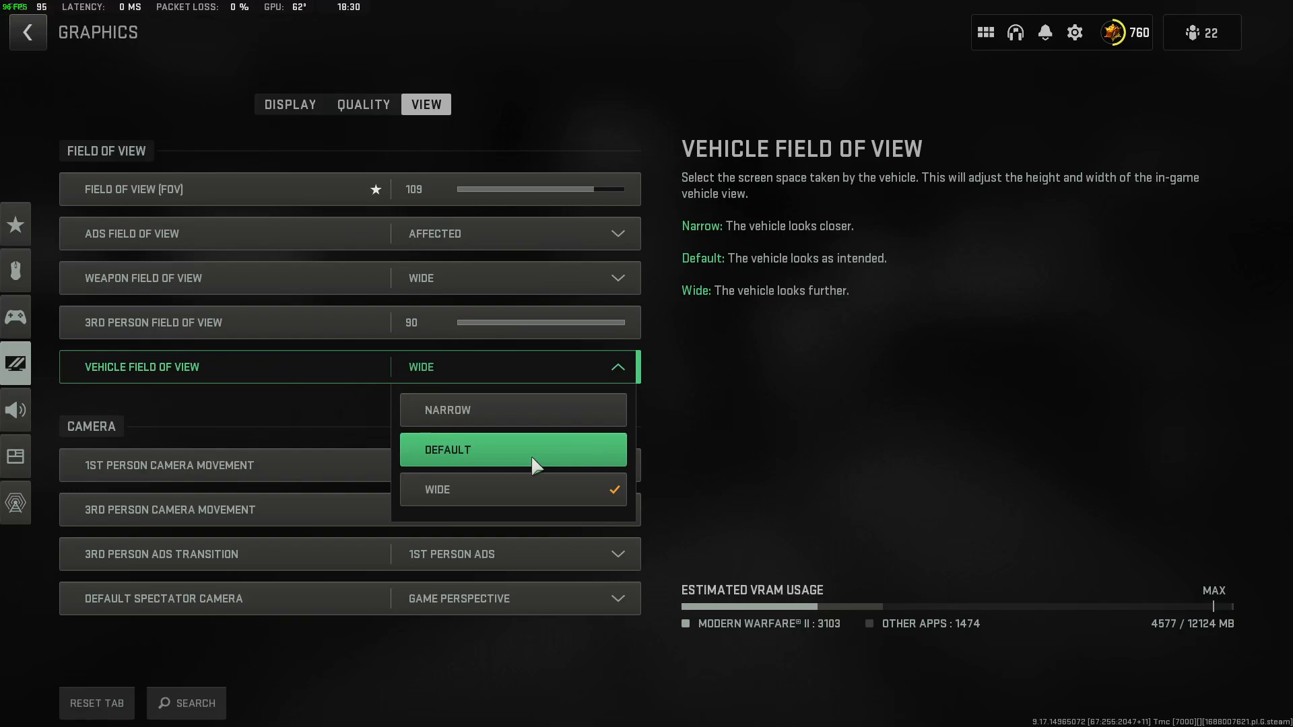
left_click(794, 413)
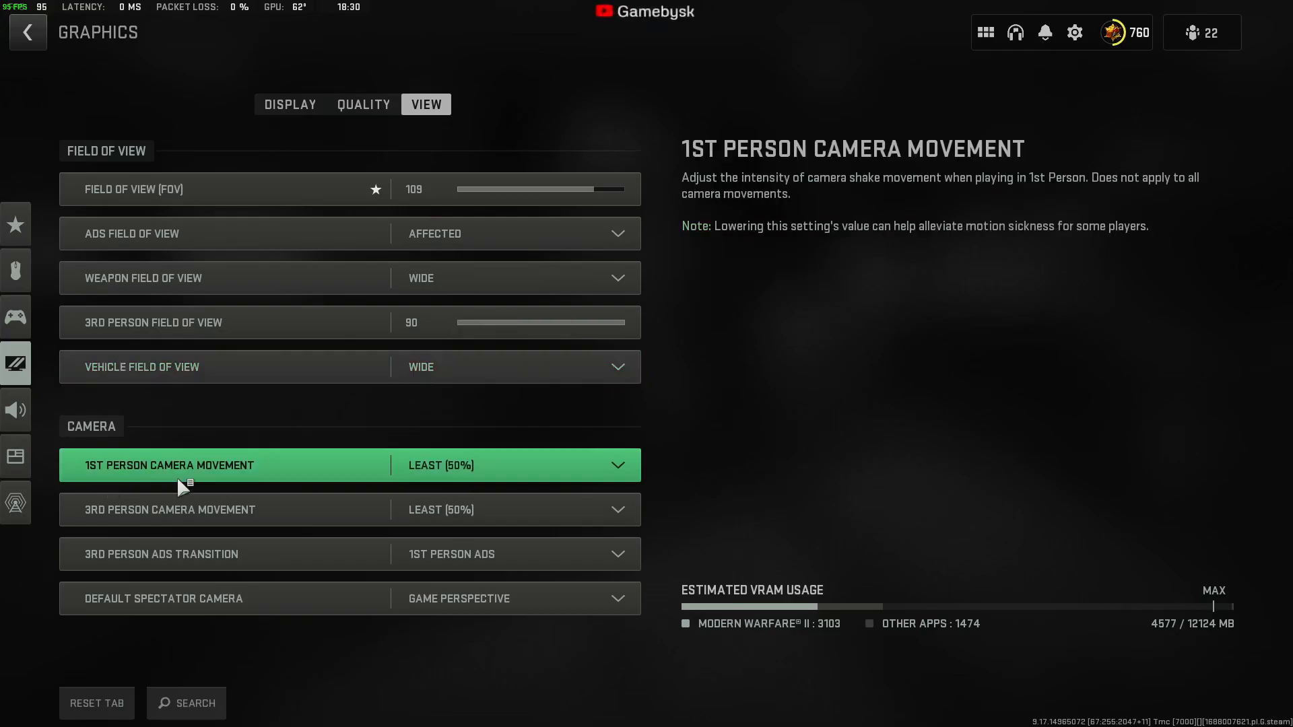
Check the Camera choices for 1st Person Camera Movement, 3rd Person ADS Transition and Default Spectator Camera, keeping the selected options.
left_click(514, 467)
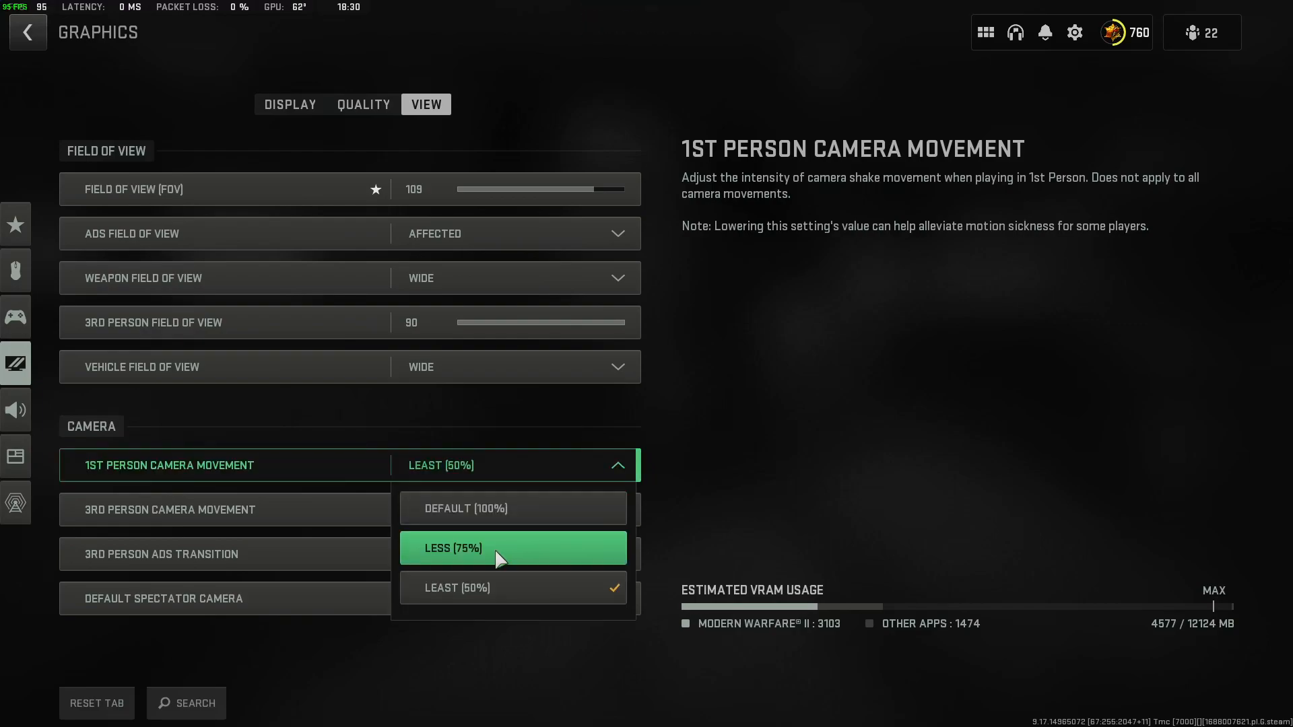
left_click(810, 452)
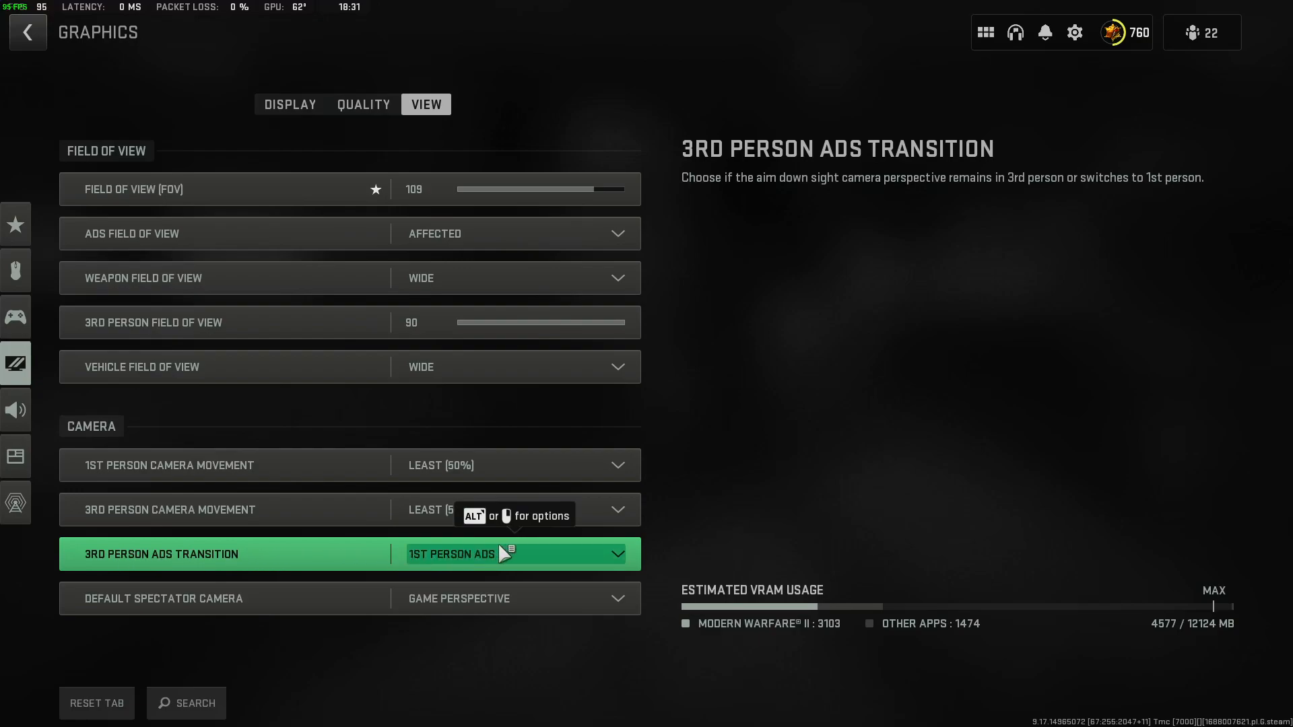
left_click(559, 548)
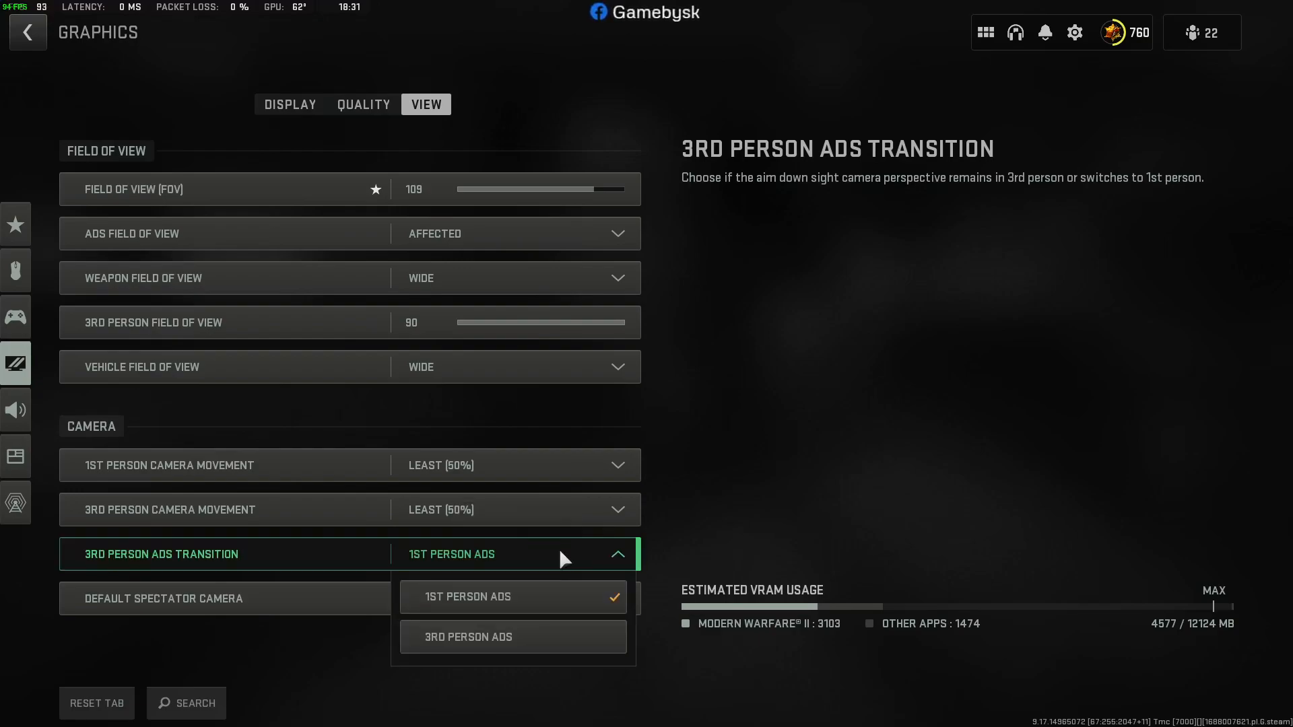
left_click(801, 497)
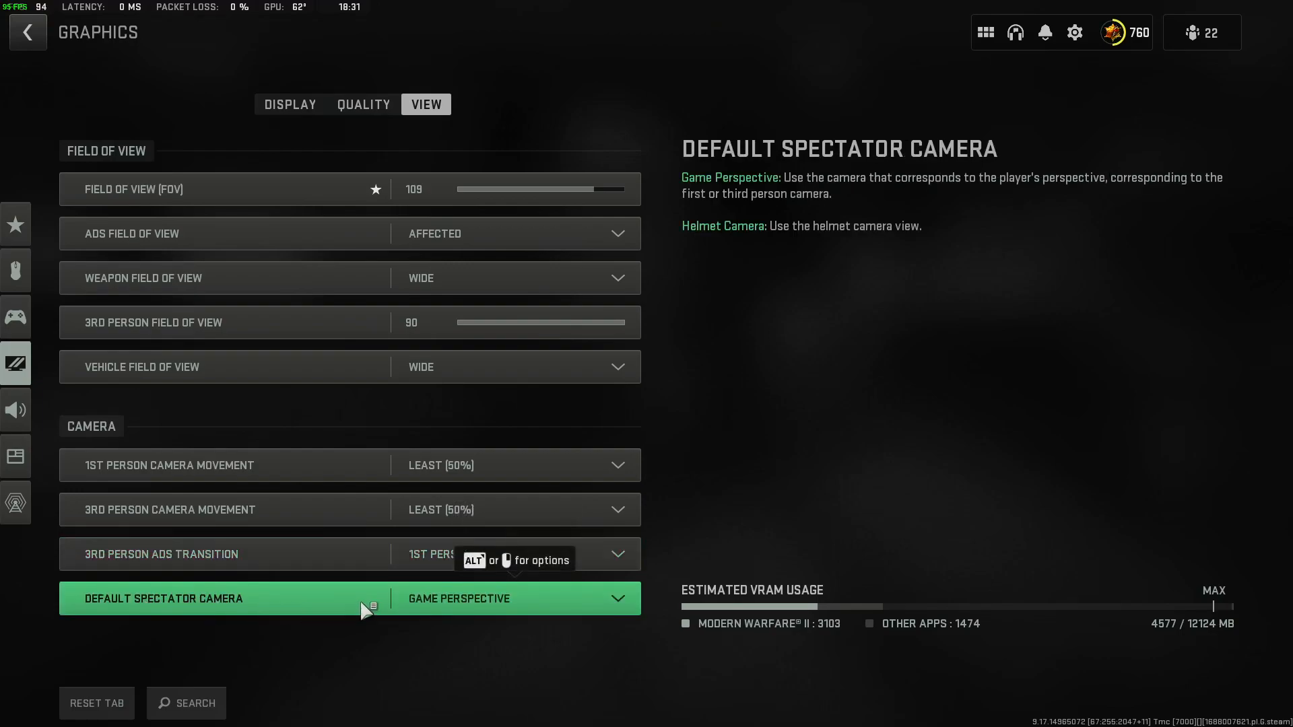
left_click(588, 592)
left_click(617, 592)
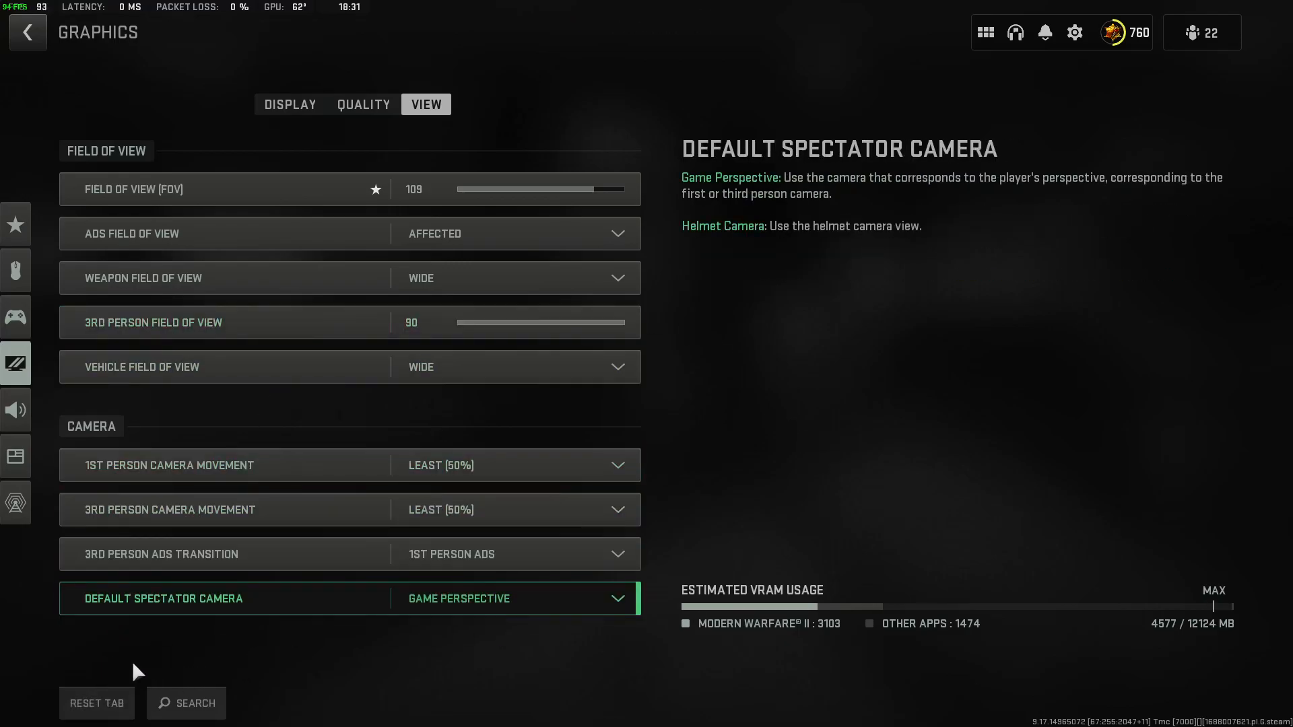
Look back over the Display, Quality and View settings, ending at the shader optimization entries among the Display settings.
left_click(314, 106)
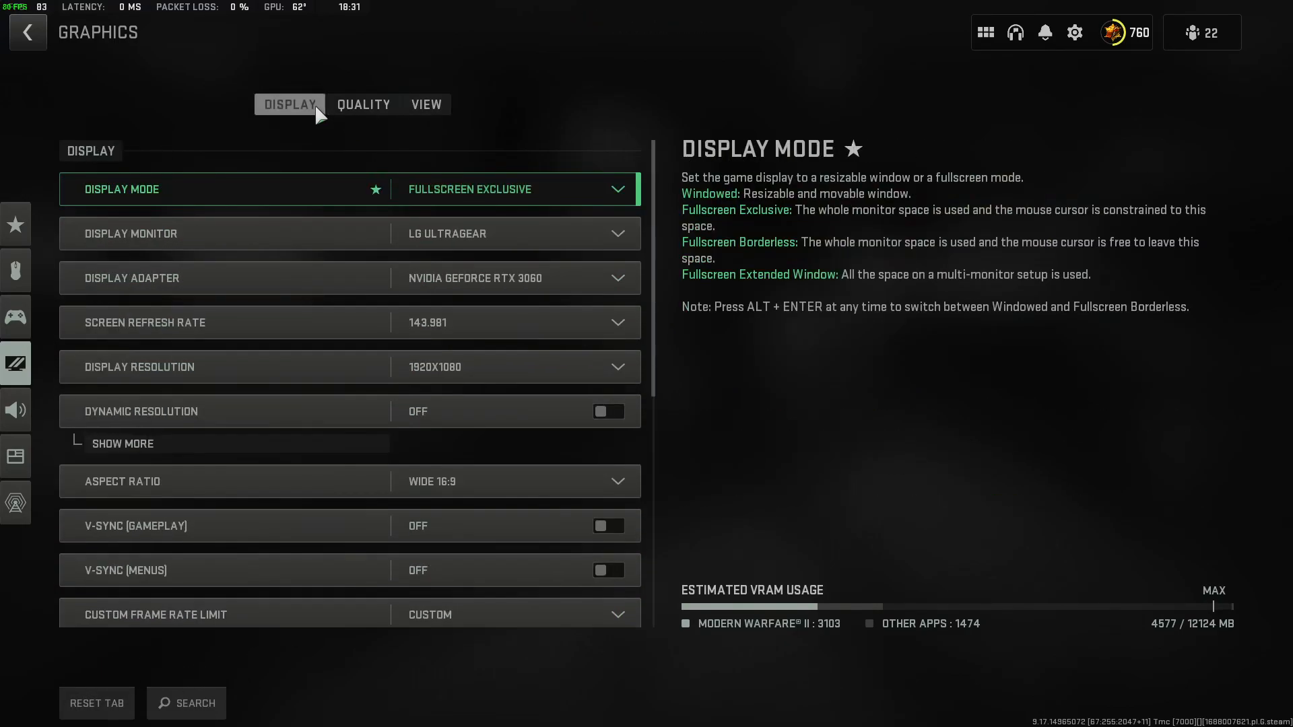
scroll(563, 137, "down", 5)
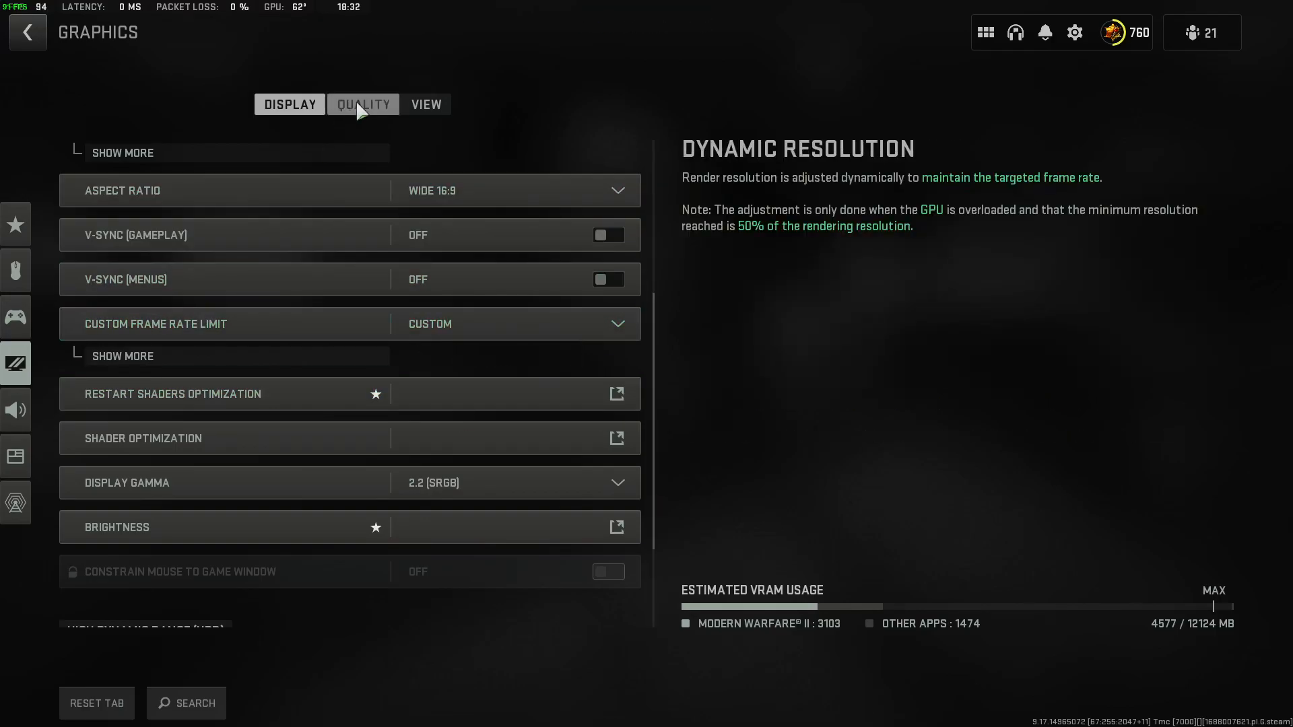
left_click(377, 104)
left_click(420, 106)
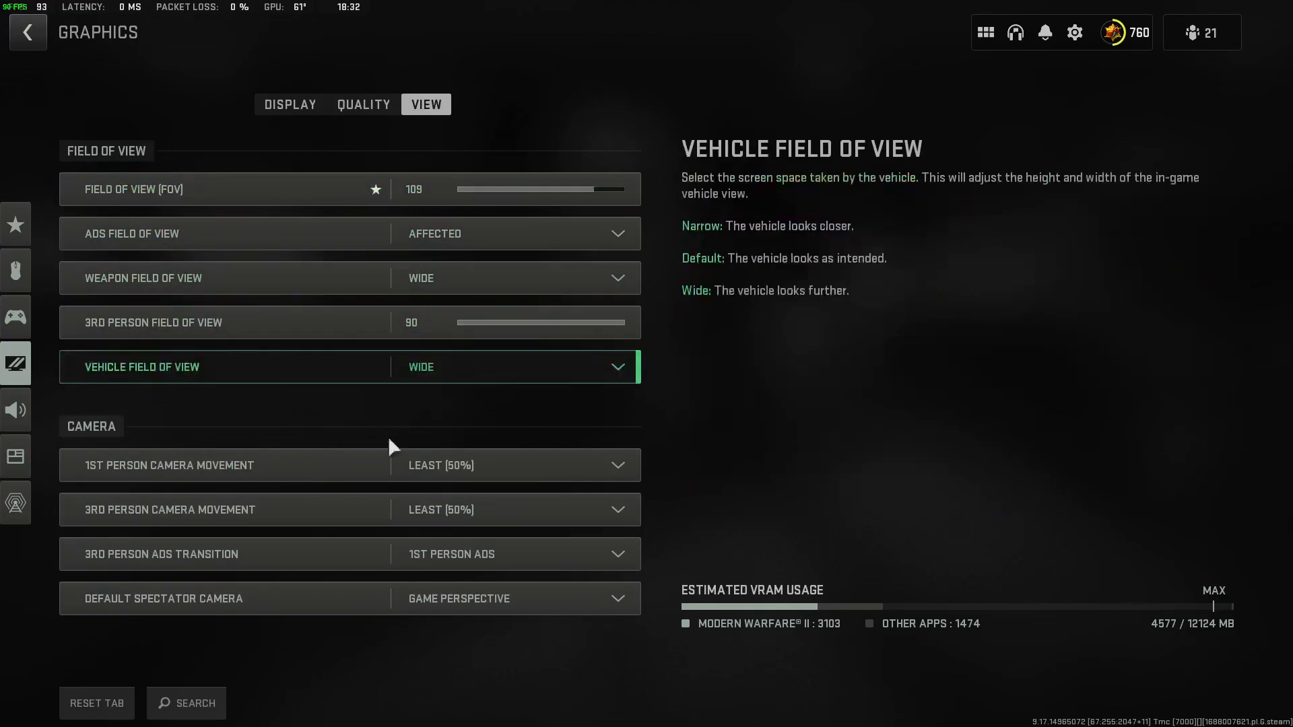
left_click(367, 106)
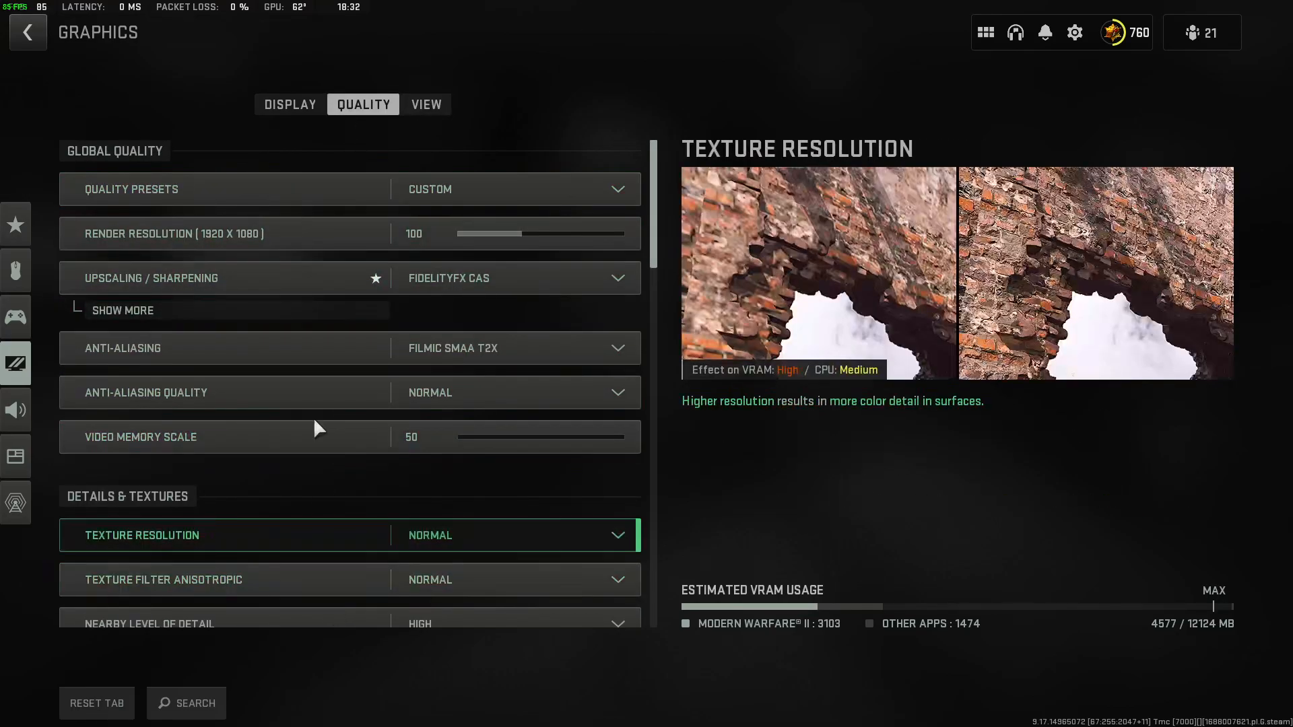
left_click(301, 105)
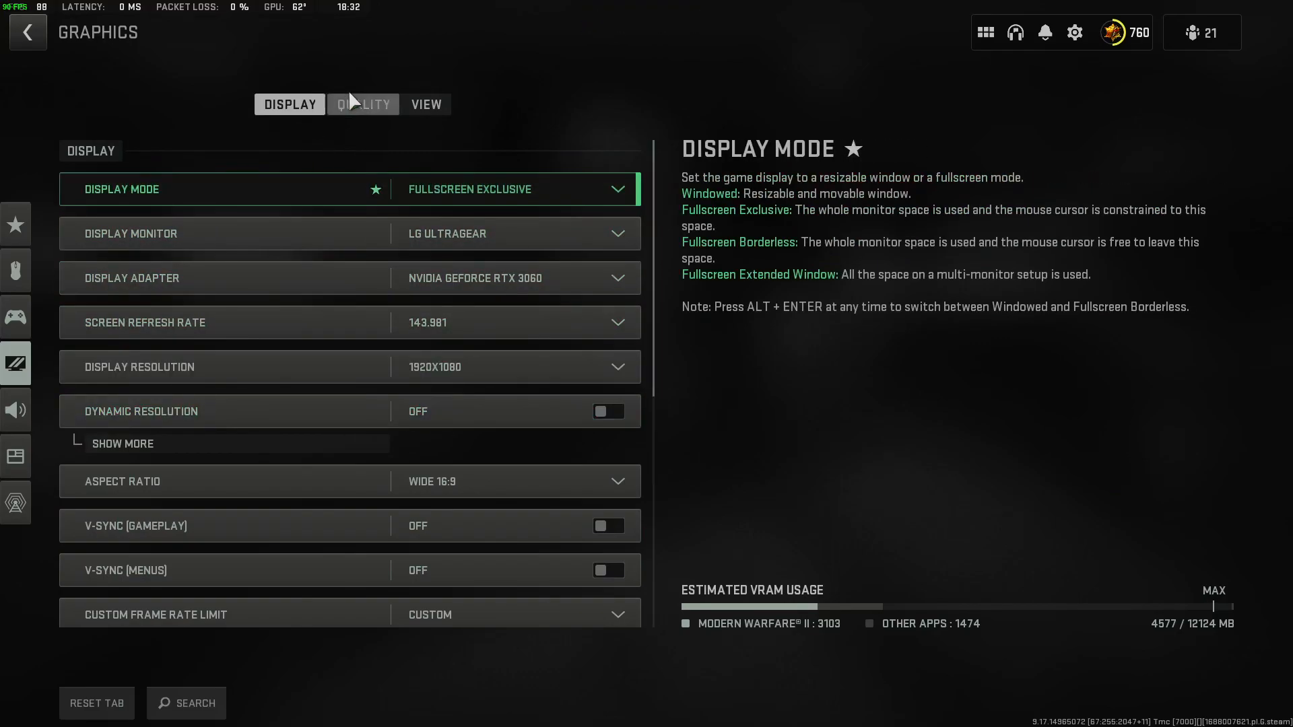
scroll(306, 513, "down", 3)
scroll(310, 498, "down", 2)
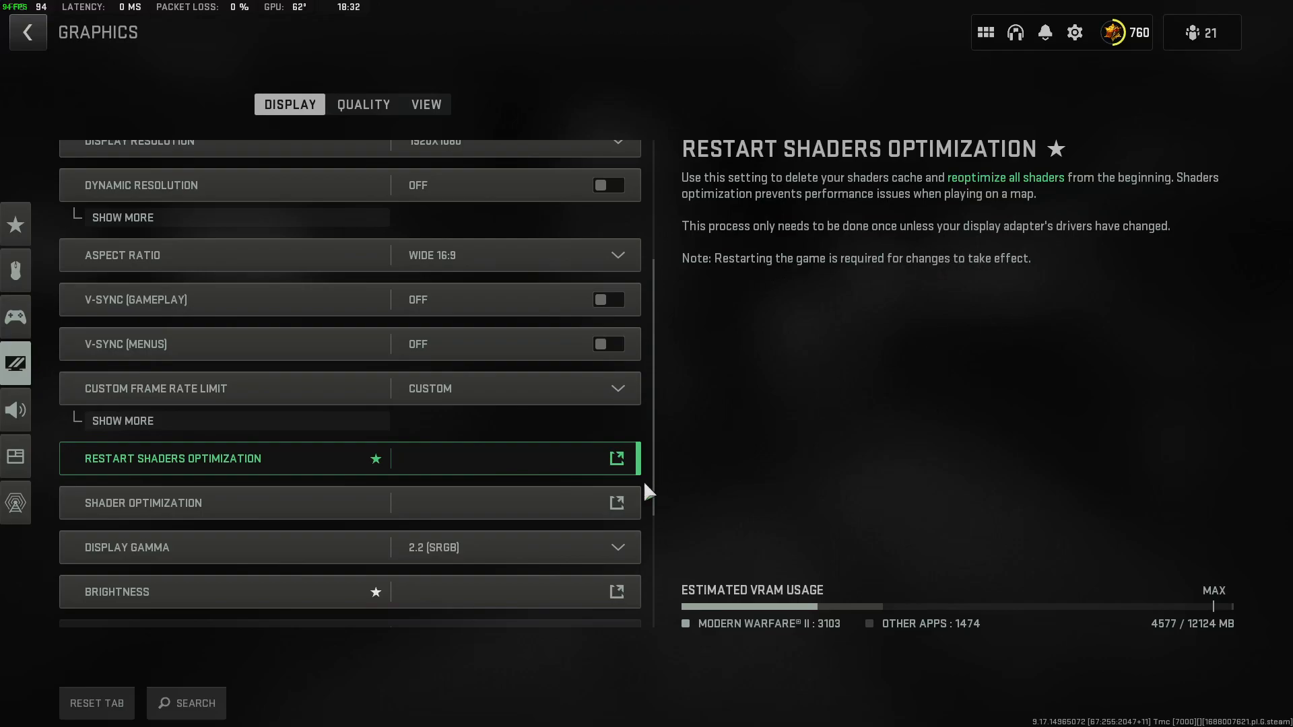
Read the Shader Optimization information page, including its in-game alert icons, and return to the Display settings.
left_click(475, 522)
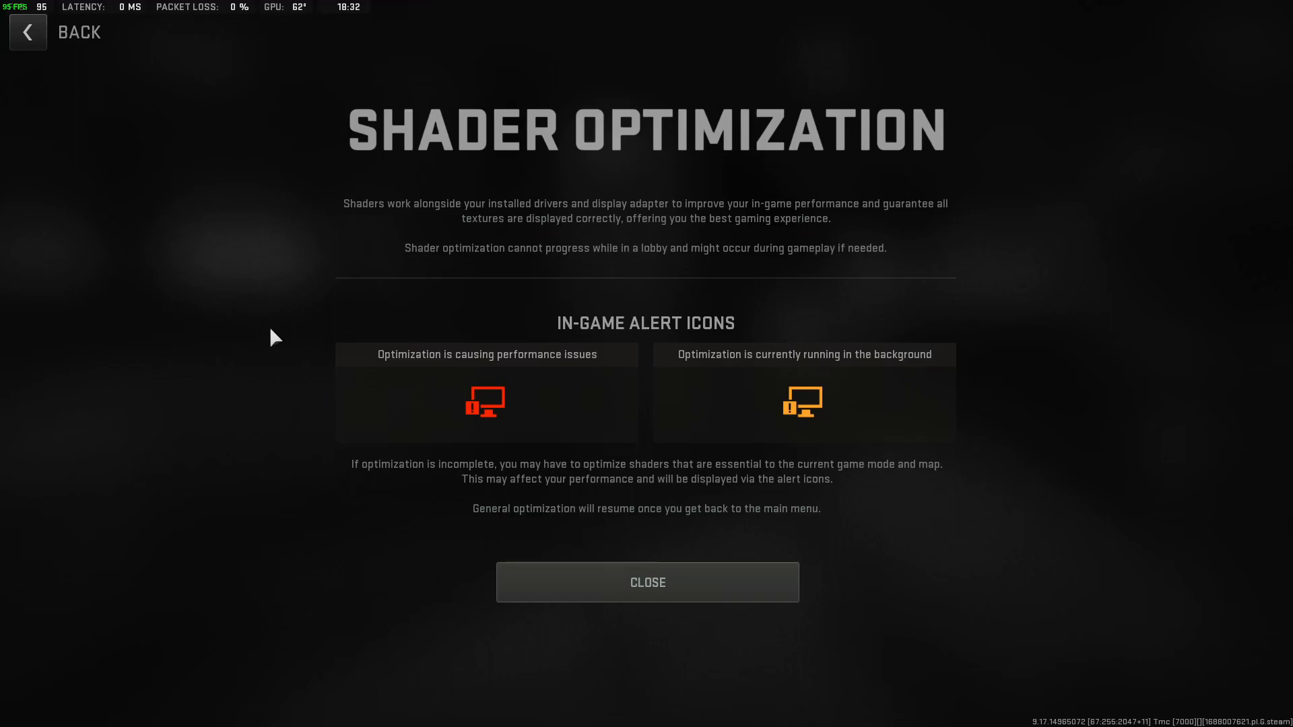
left_click(14, 42)
left_click(425, 101)
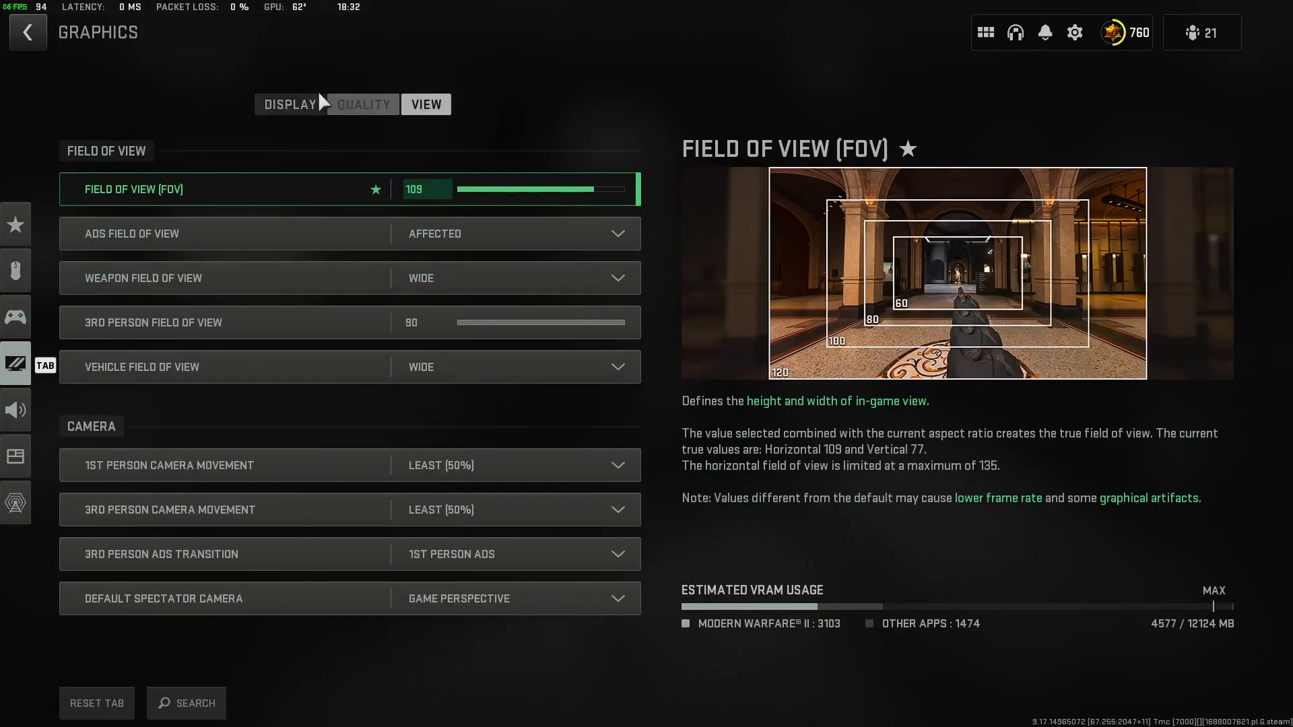
left_click(311, 102)
scroll(348, 518, "down", 4)
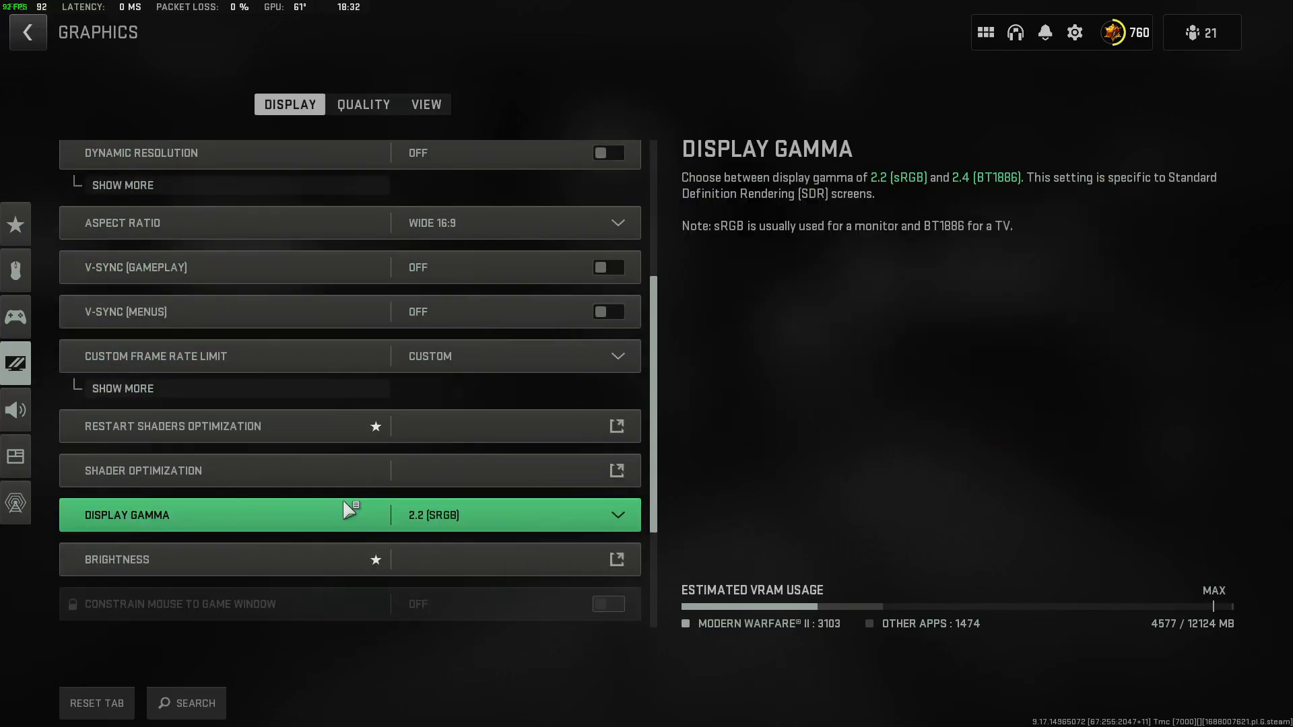
scroll(326, 580, "down", 3)
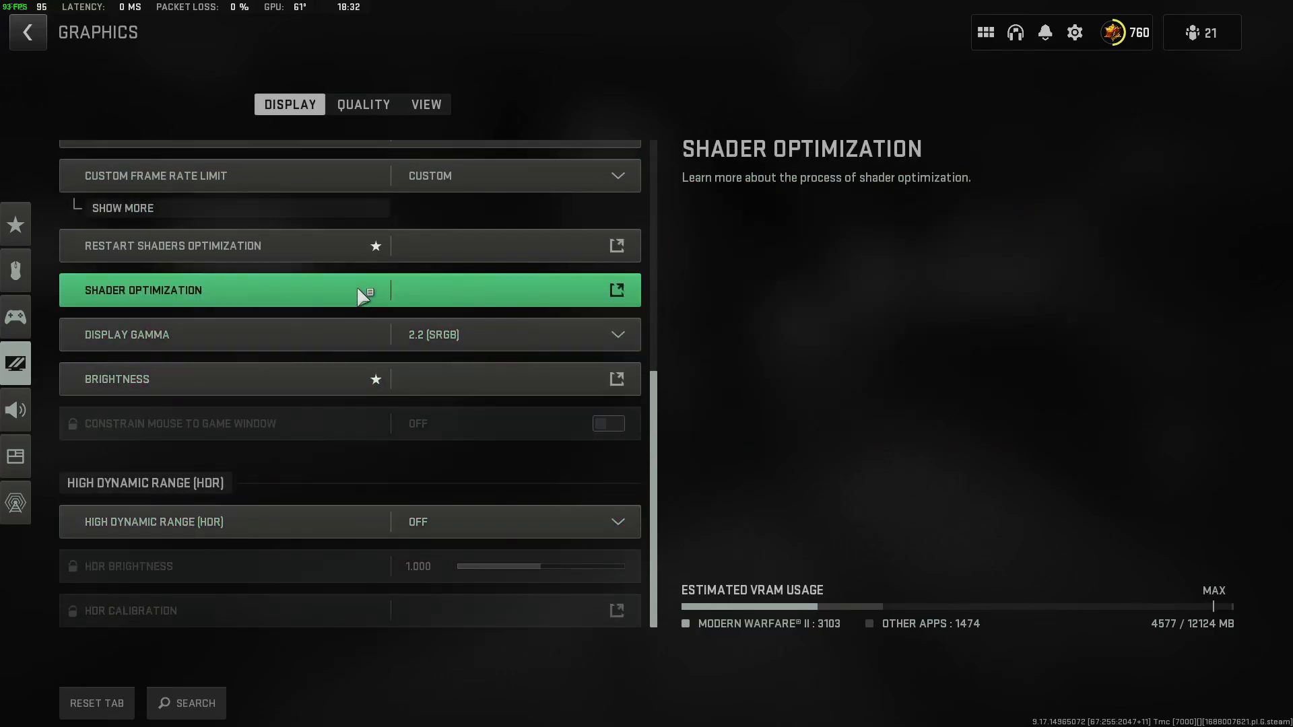
left_click(364, 296)
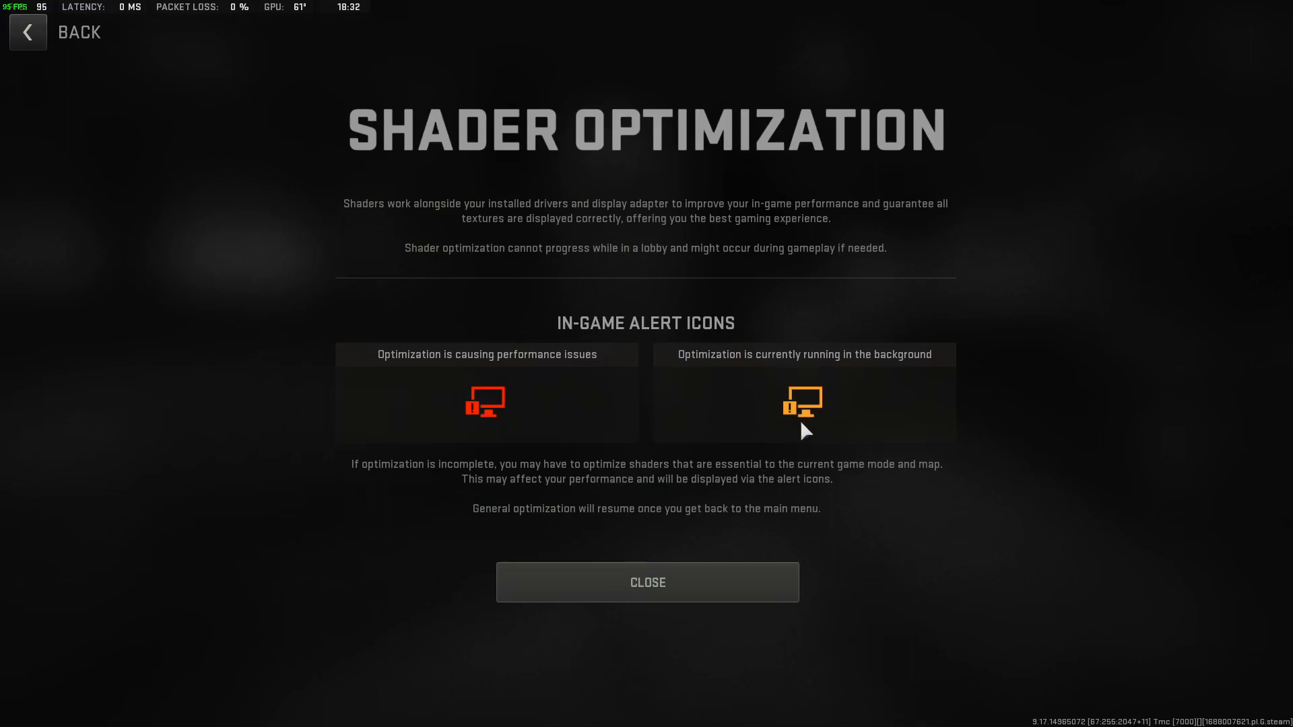
left_click(27, 31)
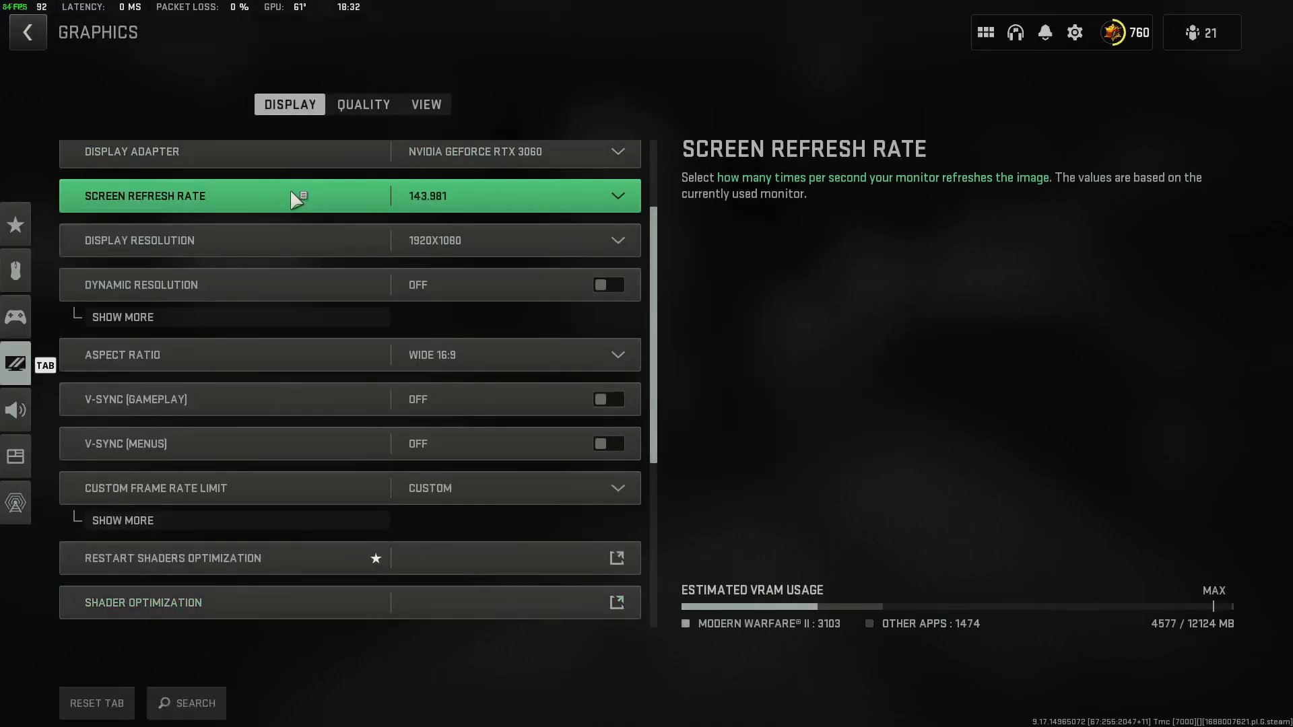
Compare the Display Gamma choices, keeping 2.2 (sRGB).
scroll(387, 542, "down", 3)
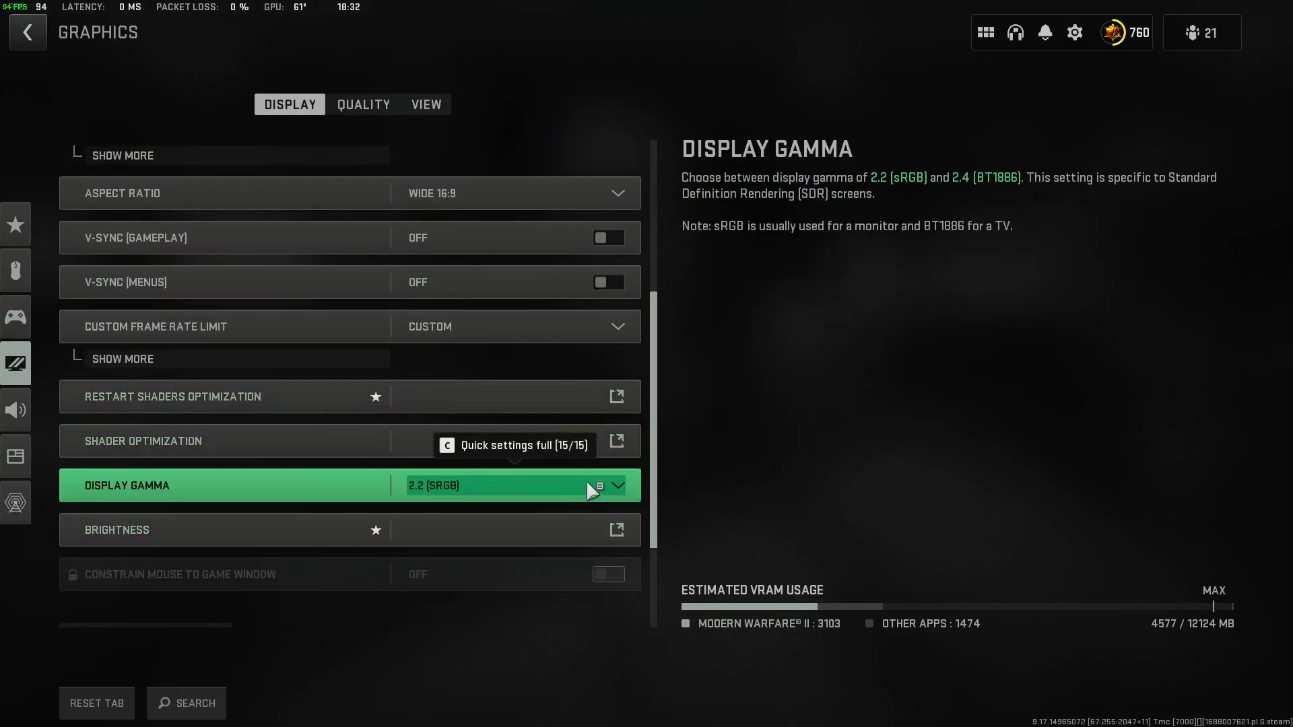
left_click(618, 486)
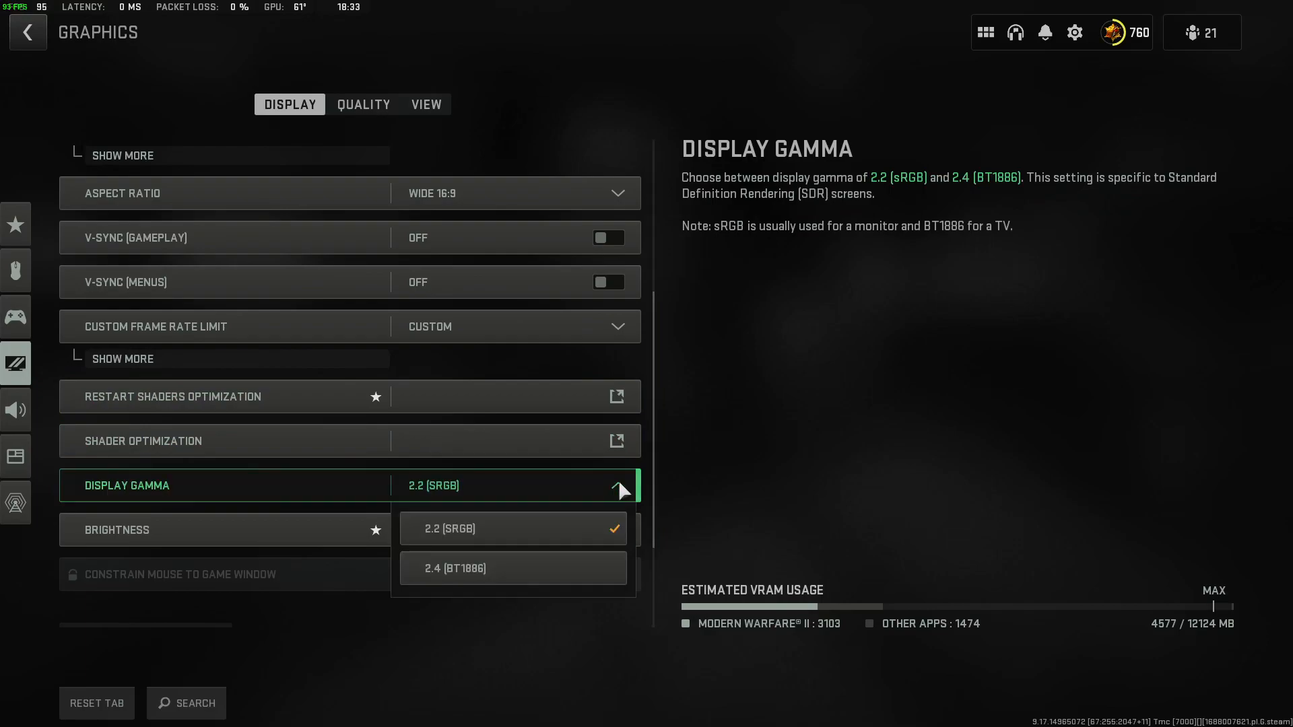
left_click(890, 436)
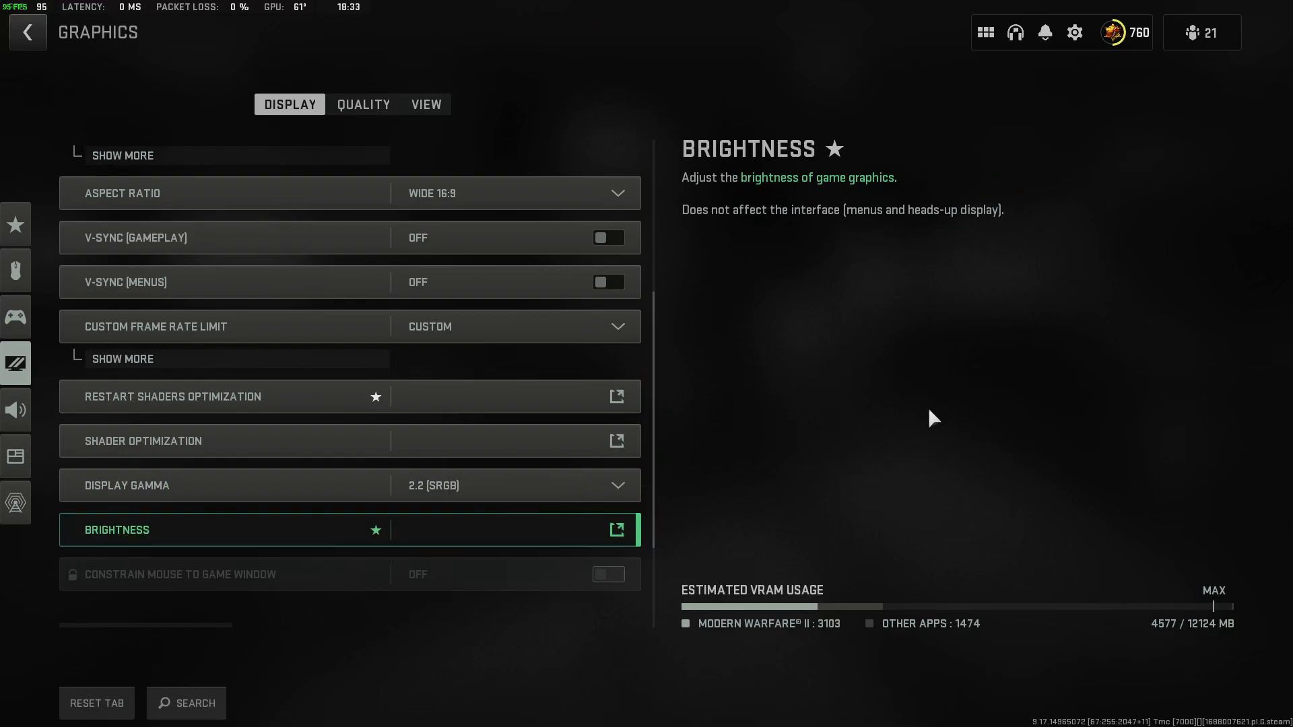
Switch from the game to the Windows desktop, run cleanmgr and start Disk Cleanup for drive Common (C:).
key("super")
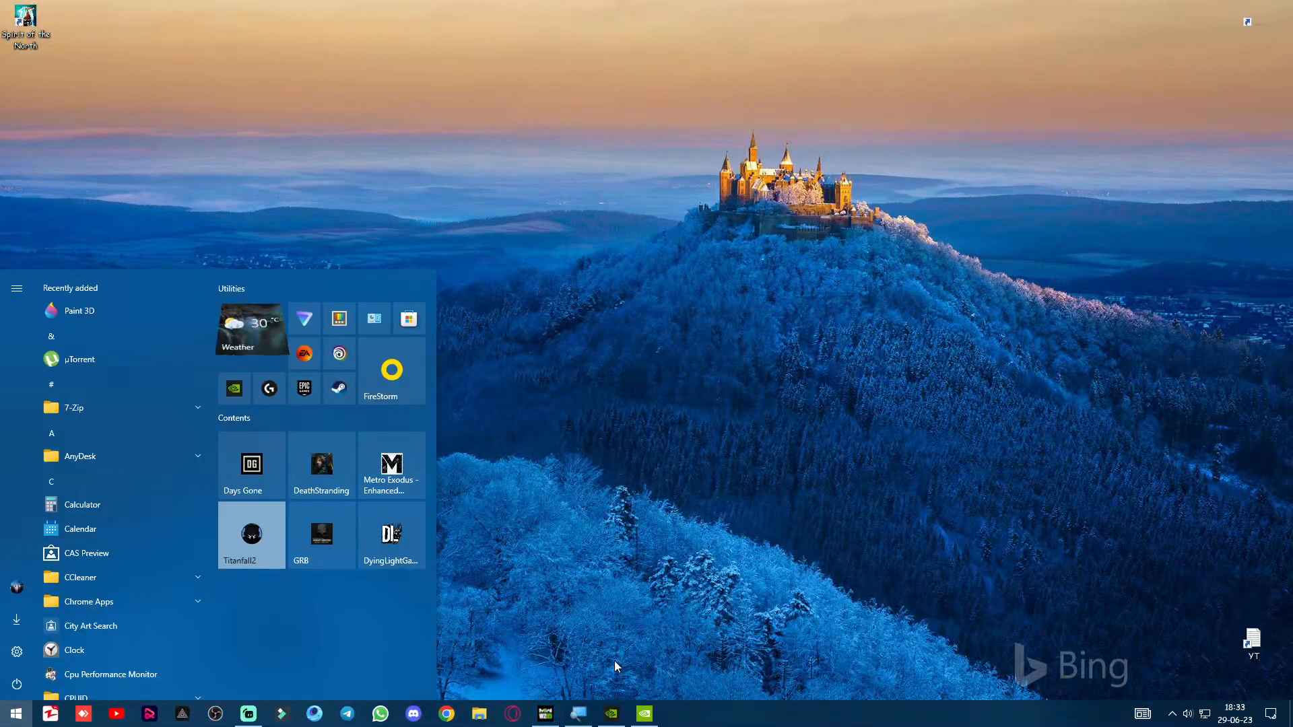
left_click(546, 714)
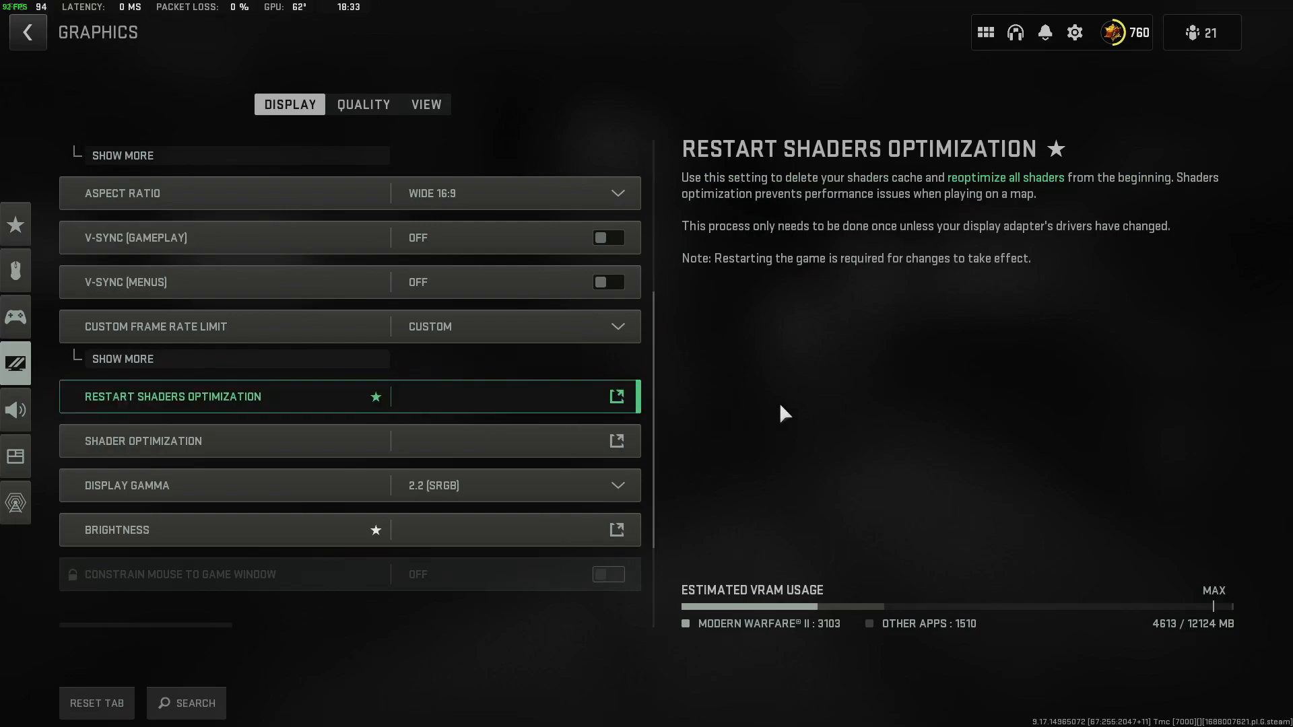
key("super")
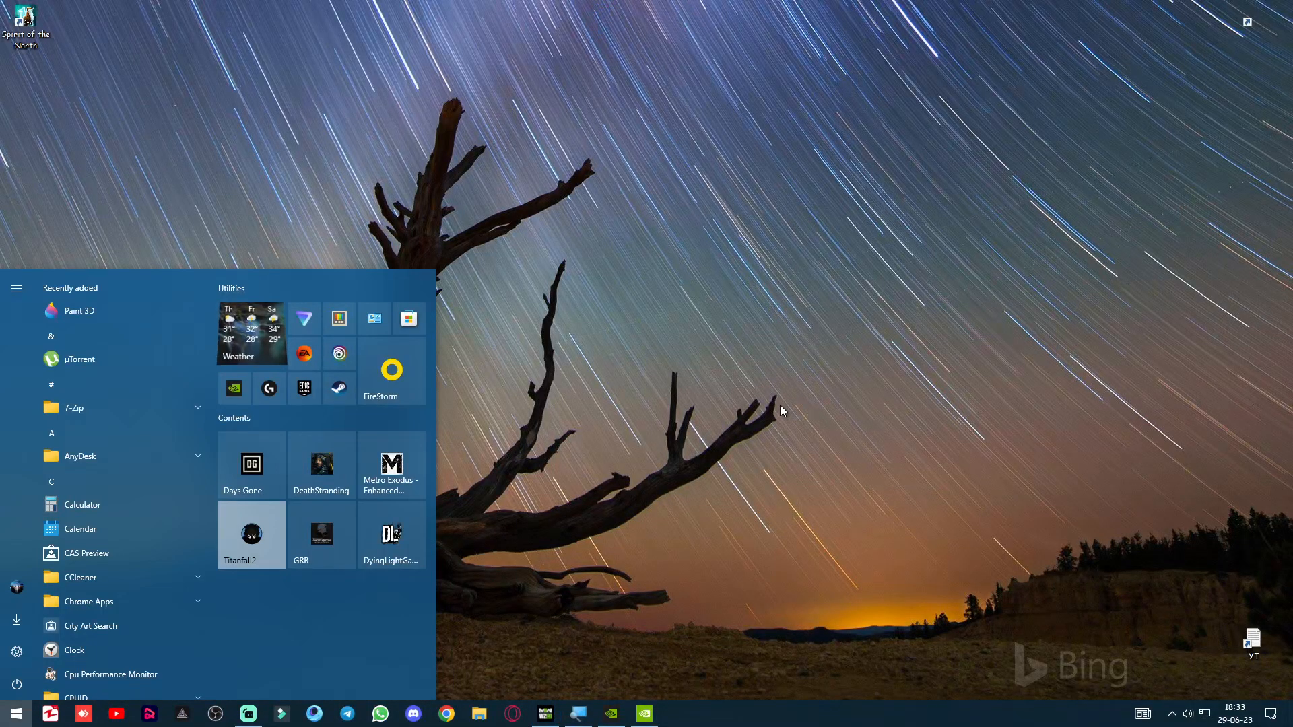
key("super+r")
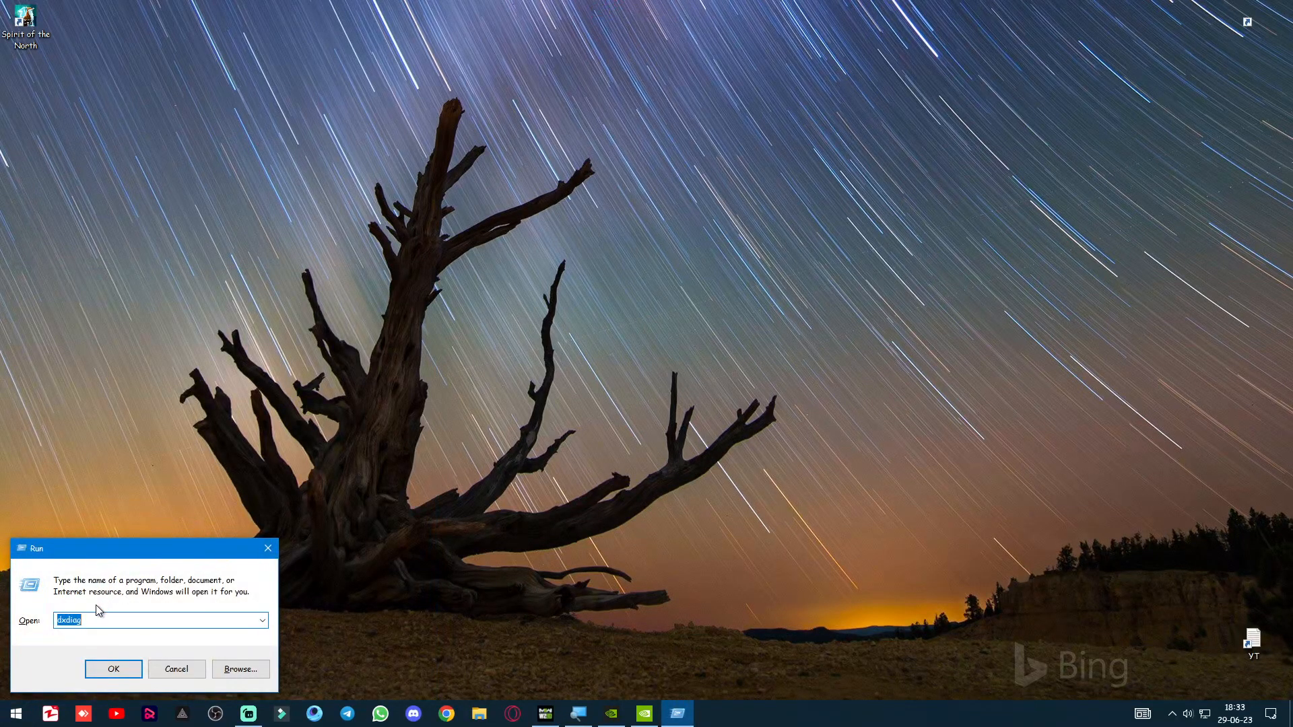
type("clea")
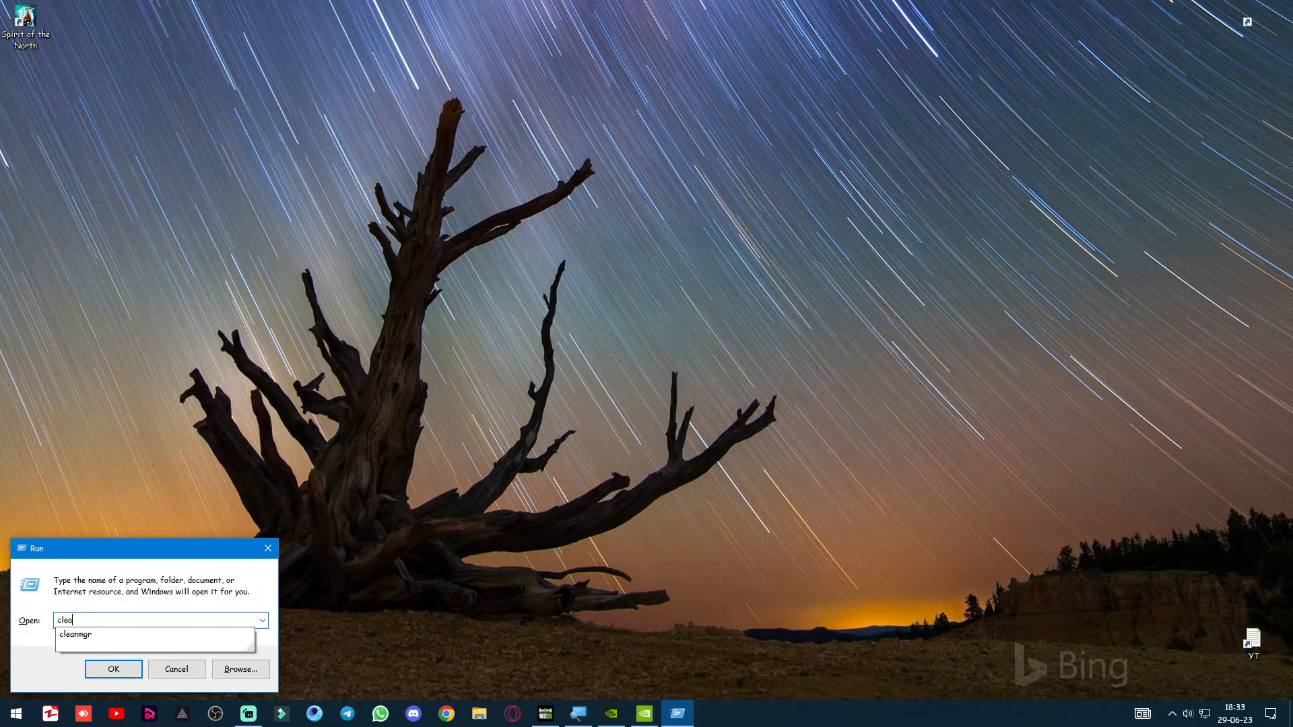
type("nmgr")
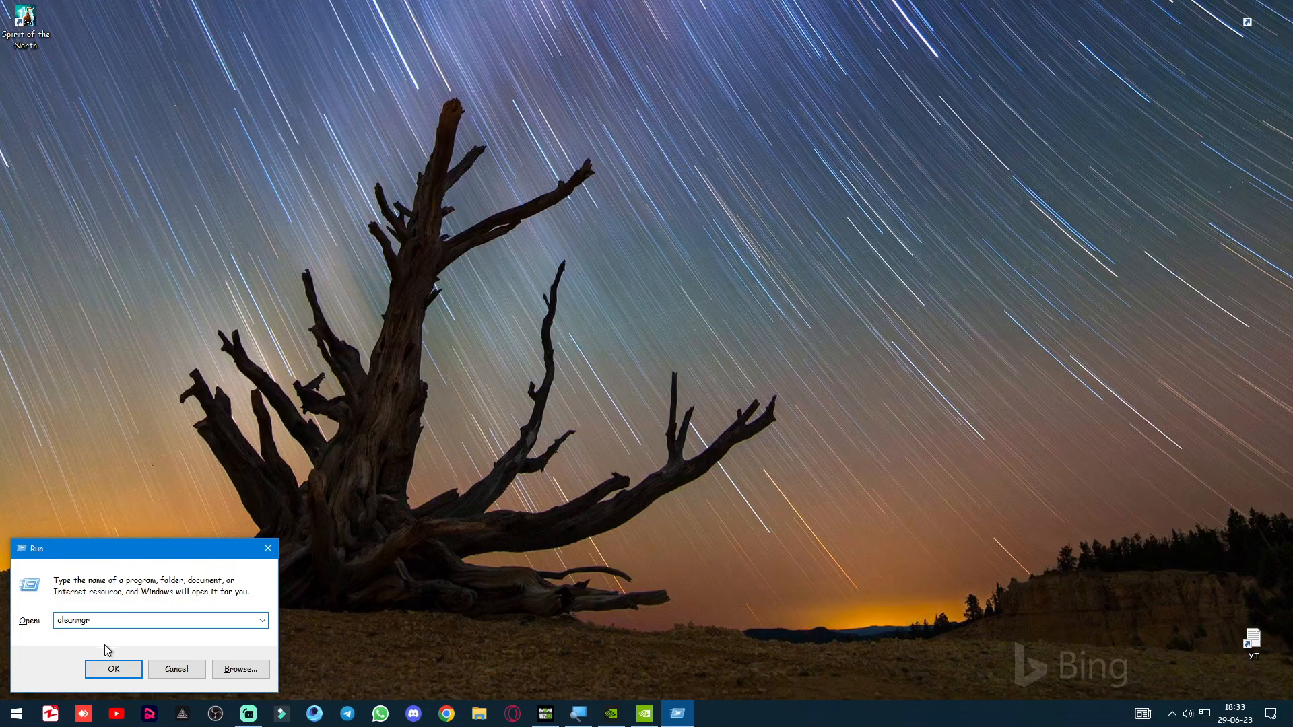
left_click(113, 669)
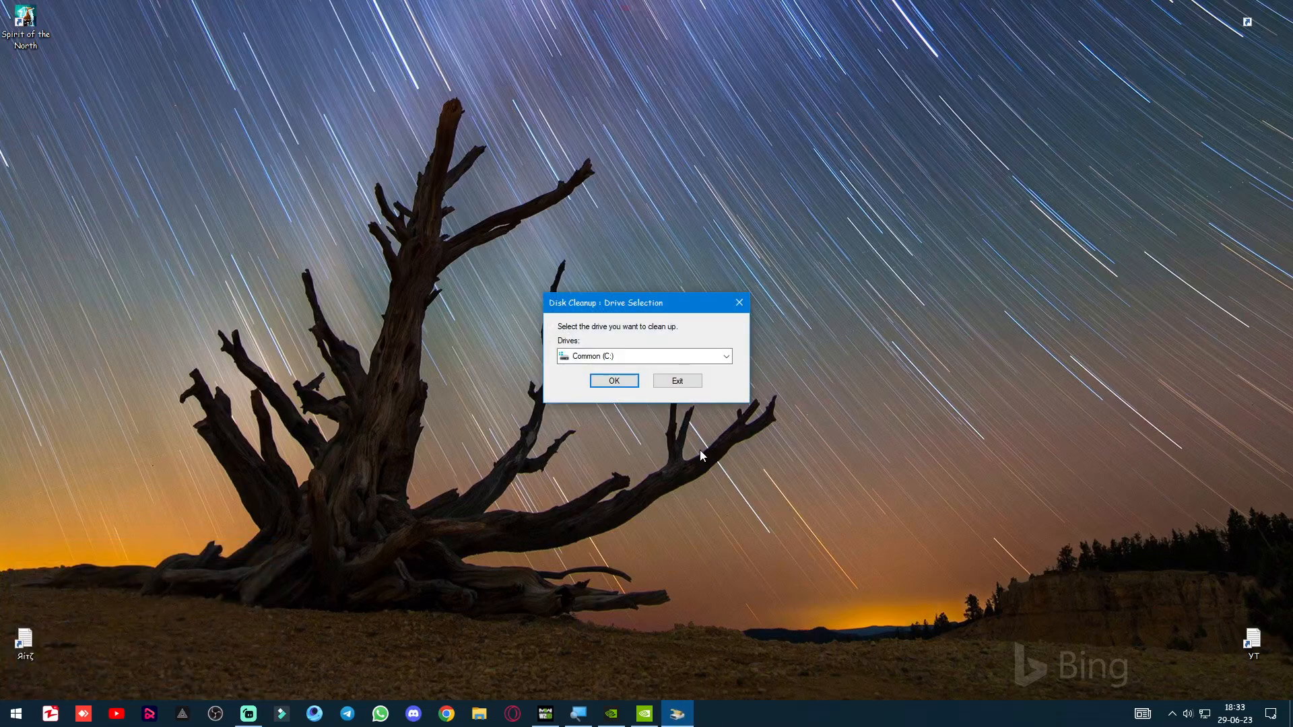
left_click(616, 381)
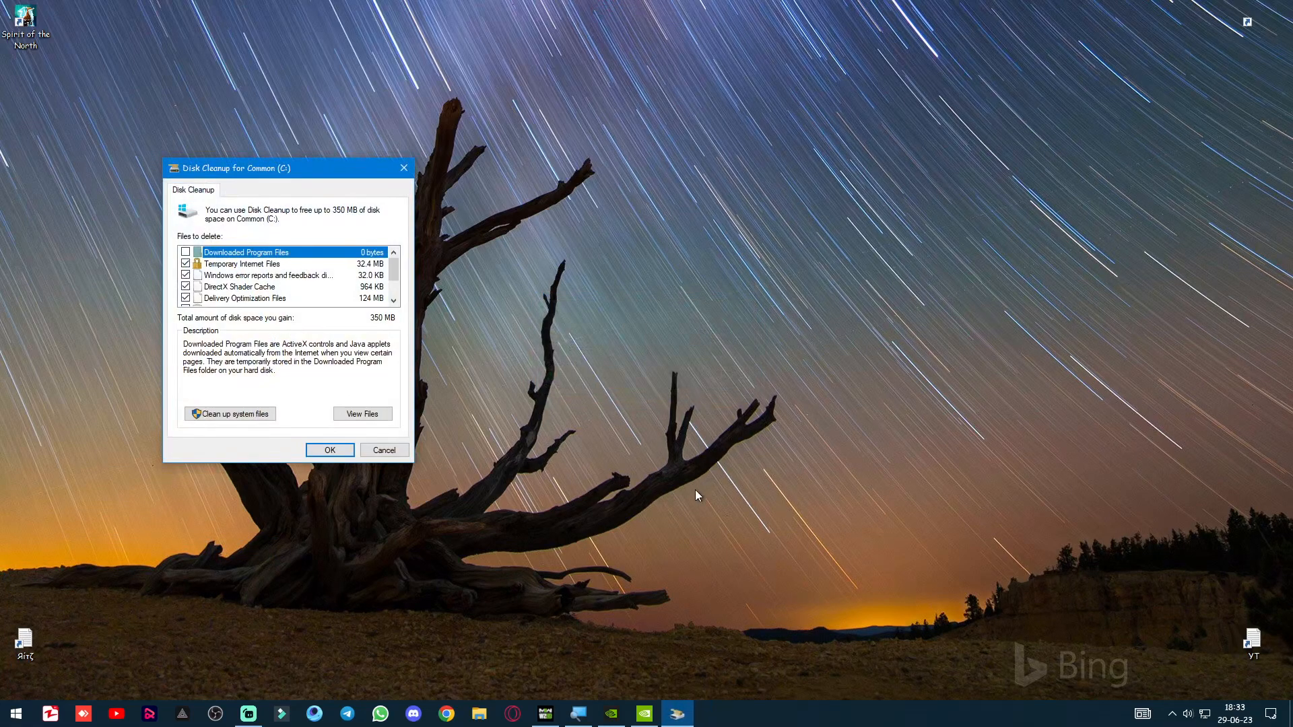
Review the cleanup categories for drive Common (C:), from Temporary Internet Files and DirectX Shader Cache to Temporary files and Thumbnails.
left_click_drag(308, 169, 269, 124)
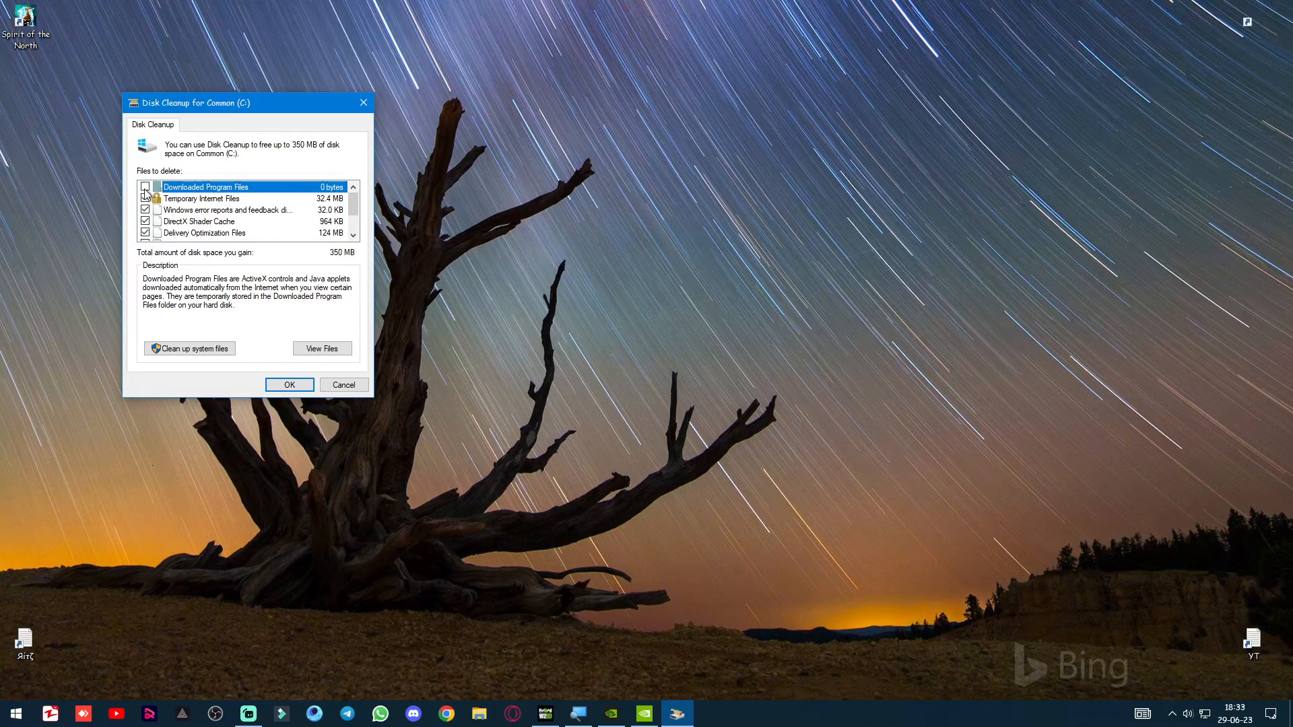
left_click(191, 200)
left_click(215, 212)
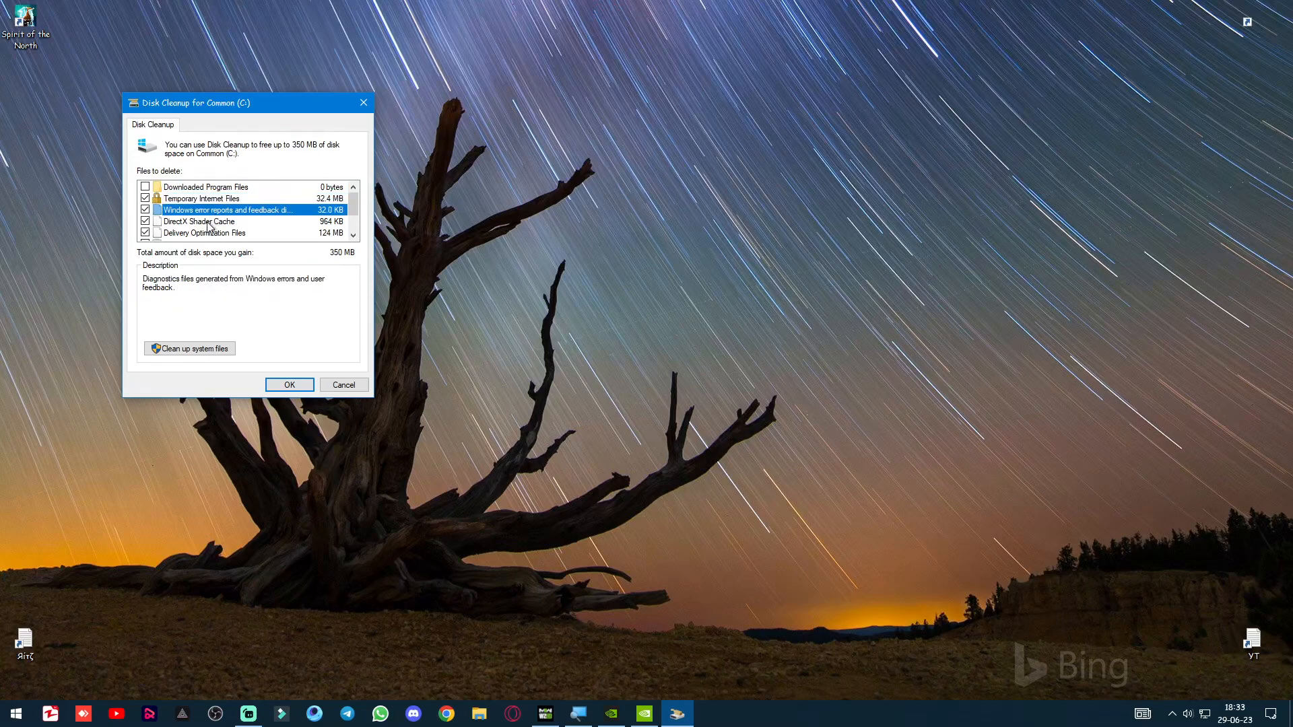
left_click(206, 221)
left_click(215, 234)
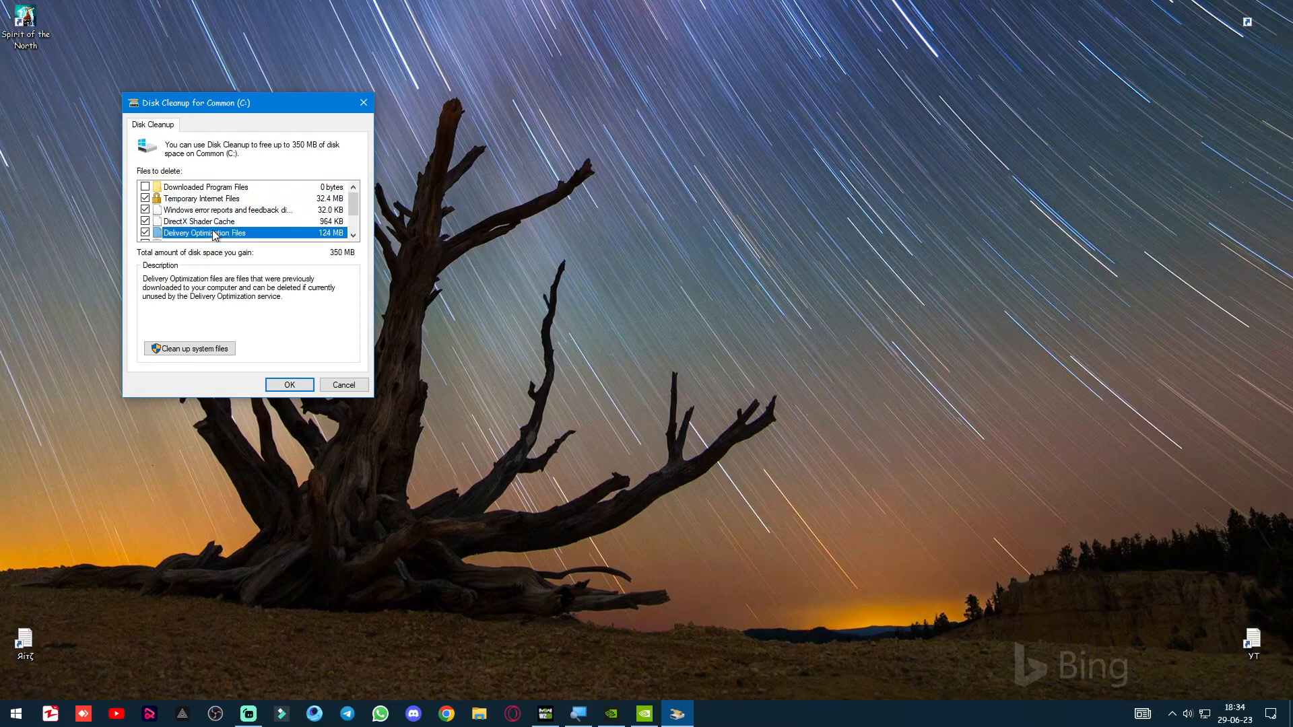
scroll(239, 235, "down", 1)
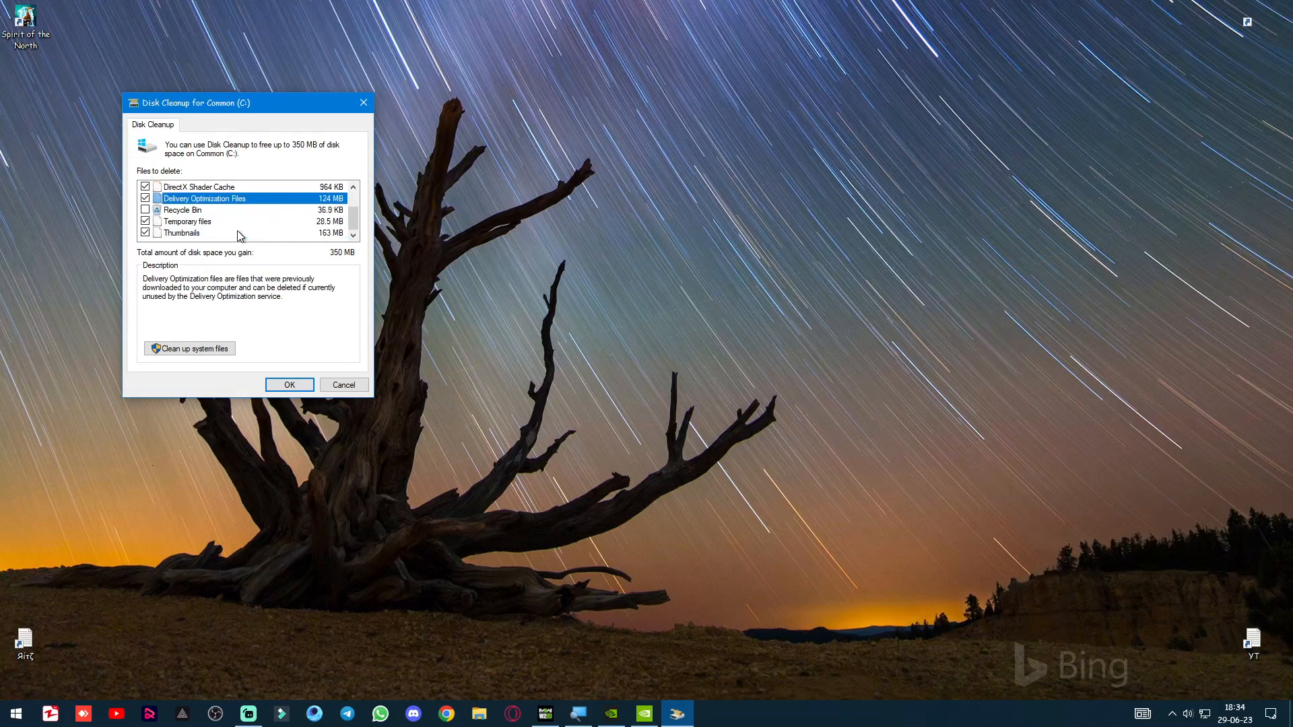
left_click(201, 223)
left_click(192, 235)
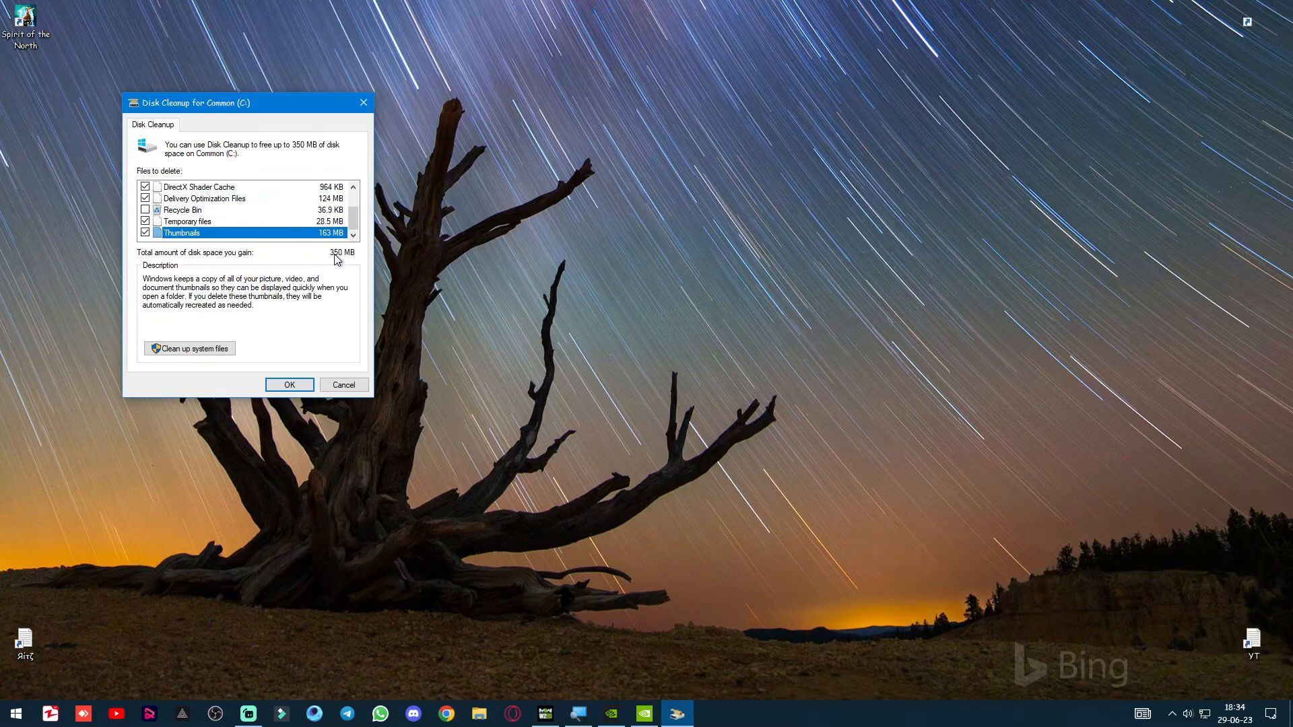
Extend the cleanup of drive Common (C:) to system files and look through the expanded list, including DirectX Shader Cache and Delivery Optimization Files.
left_click(220, 355)
left_click(617, 381)
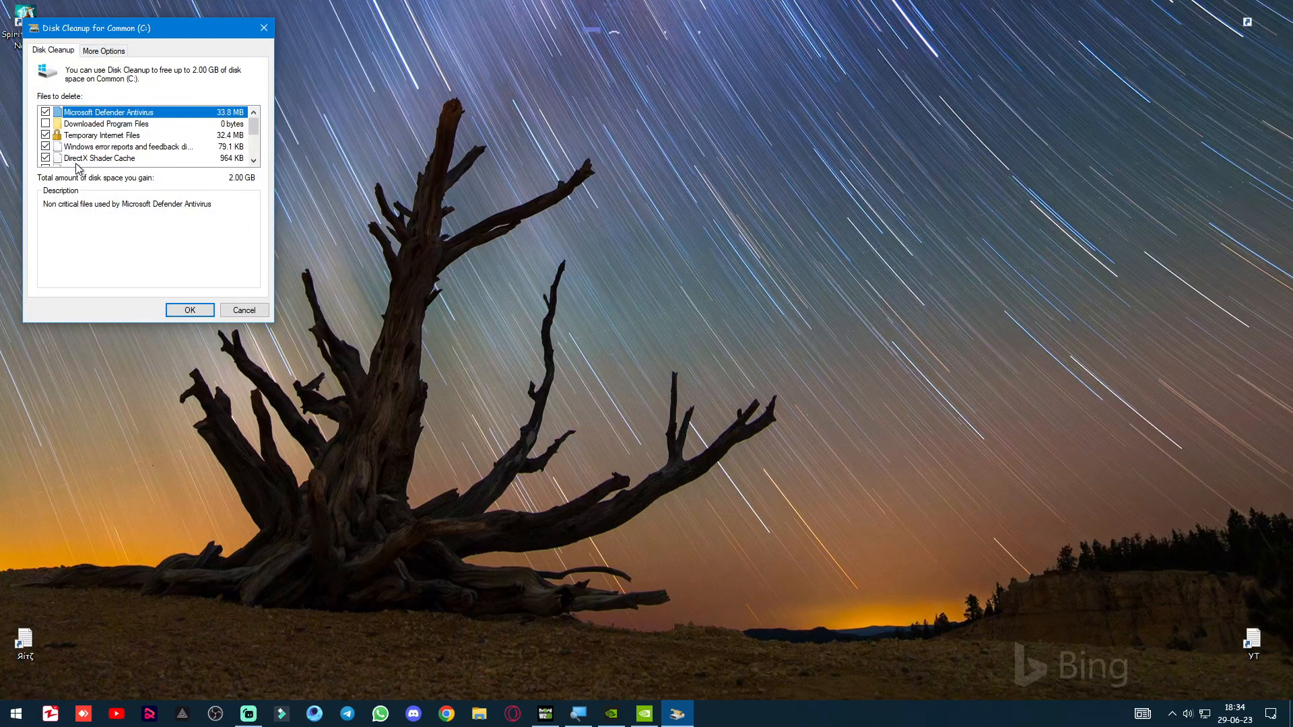
left_click_drag(254, 127, 256, 154)
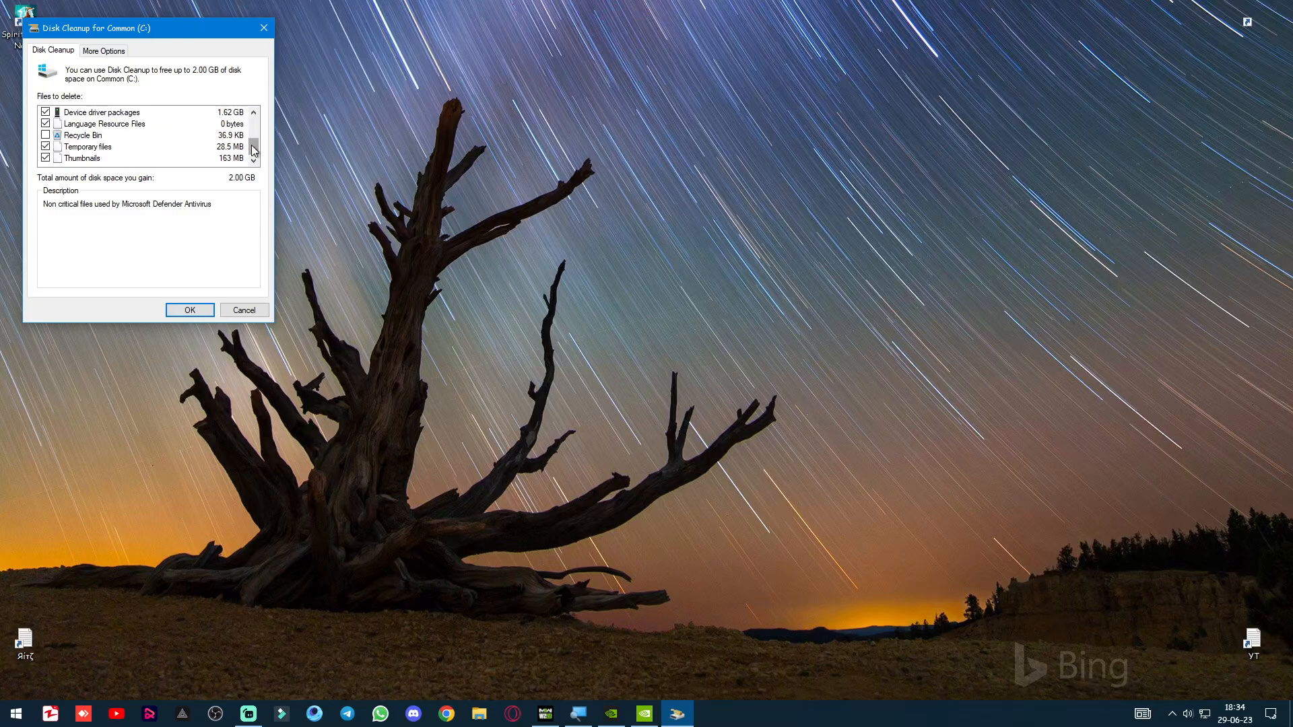
left_click_drag(254, 150, 256, 136)
left_click(119, 138)
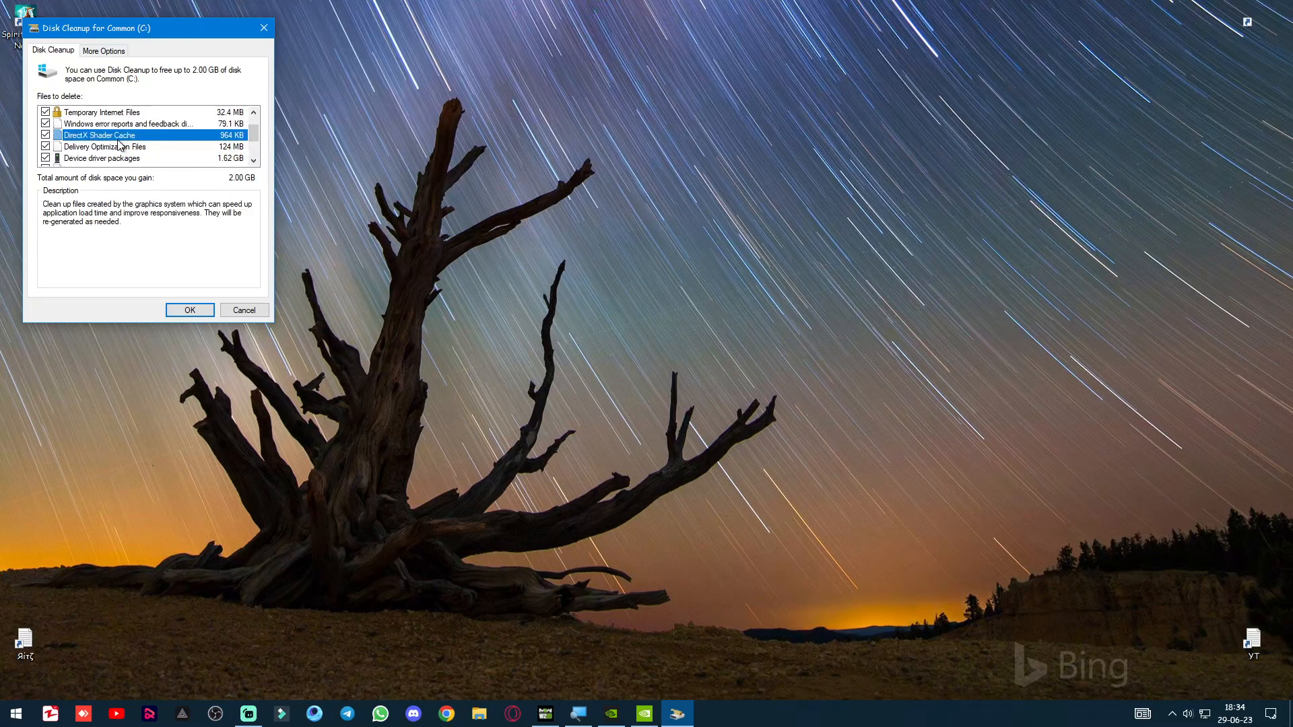
left_click(119, 147)
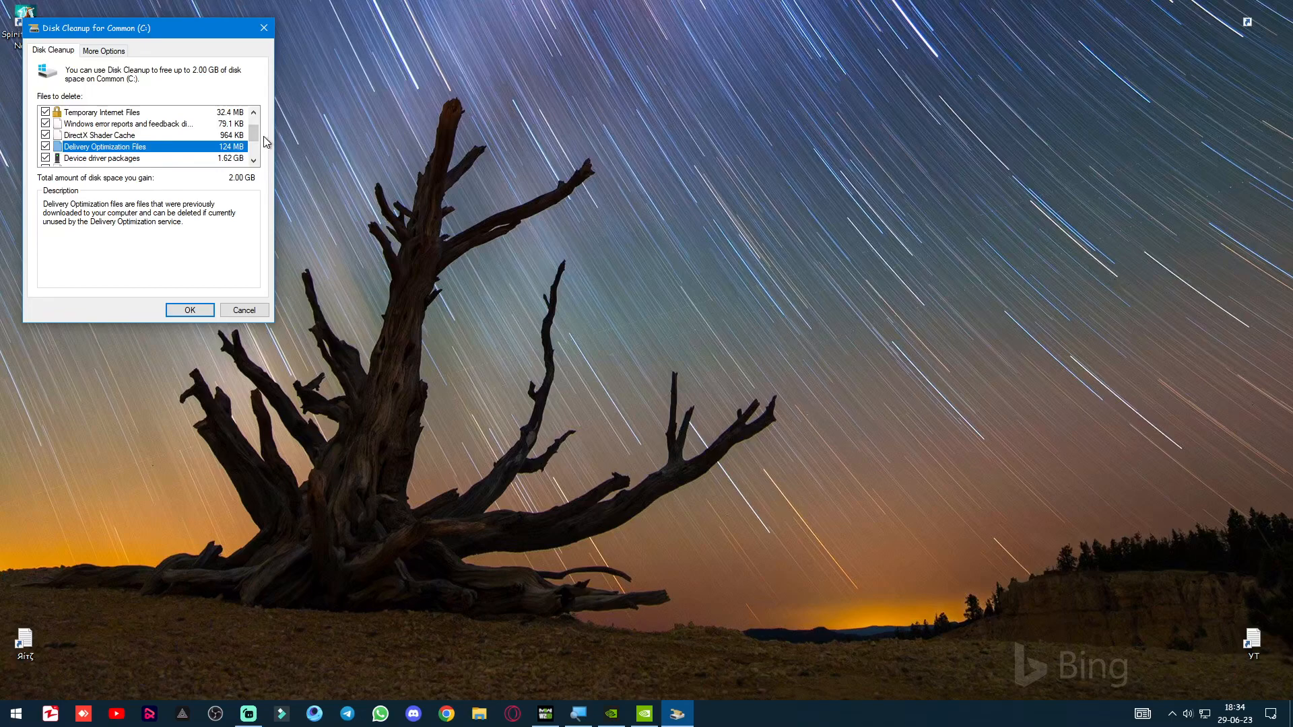
left_click_drag(256, 134, 257, 115)
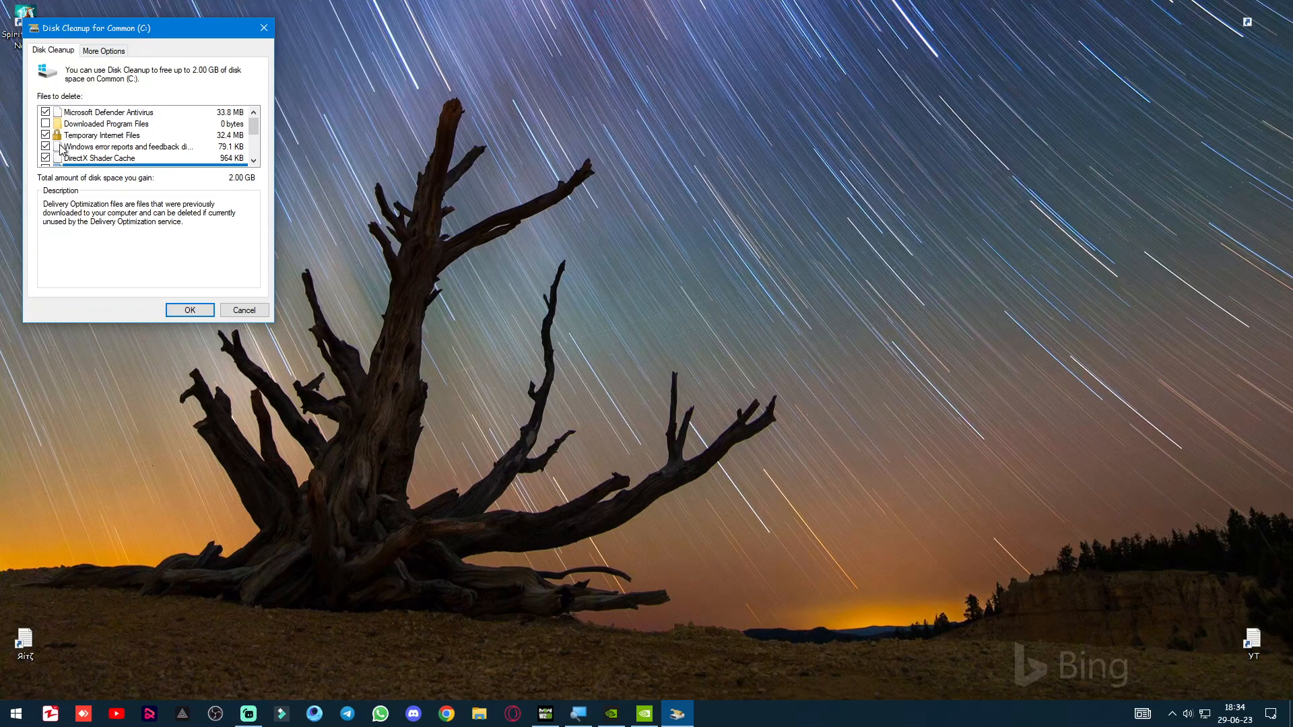
Read the descriptions of the shader cache, Delivery Optimization, device driver packages, language resource, temporary files and thumbnails entries.
left_click(133, 158)
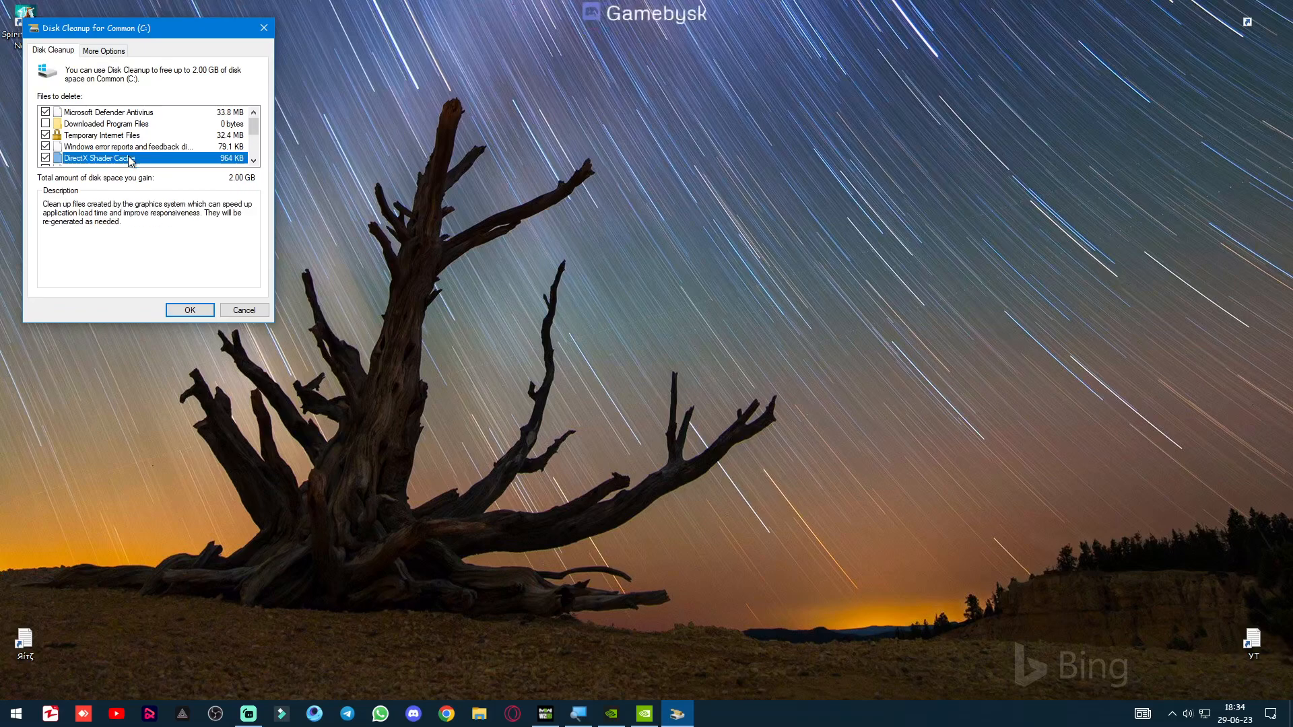
scroll(130, 160, "down", 1)
left_click(85, 136)
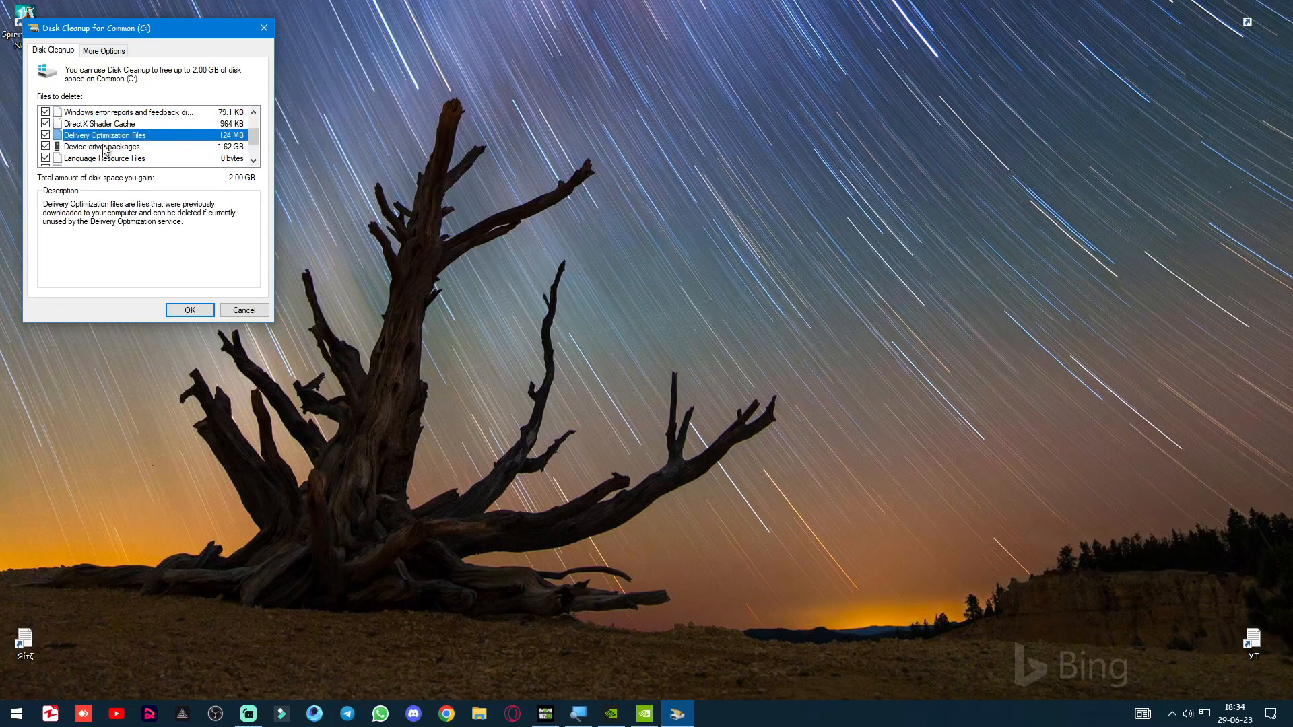
left_click(106, 147)
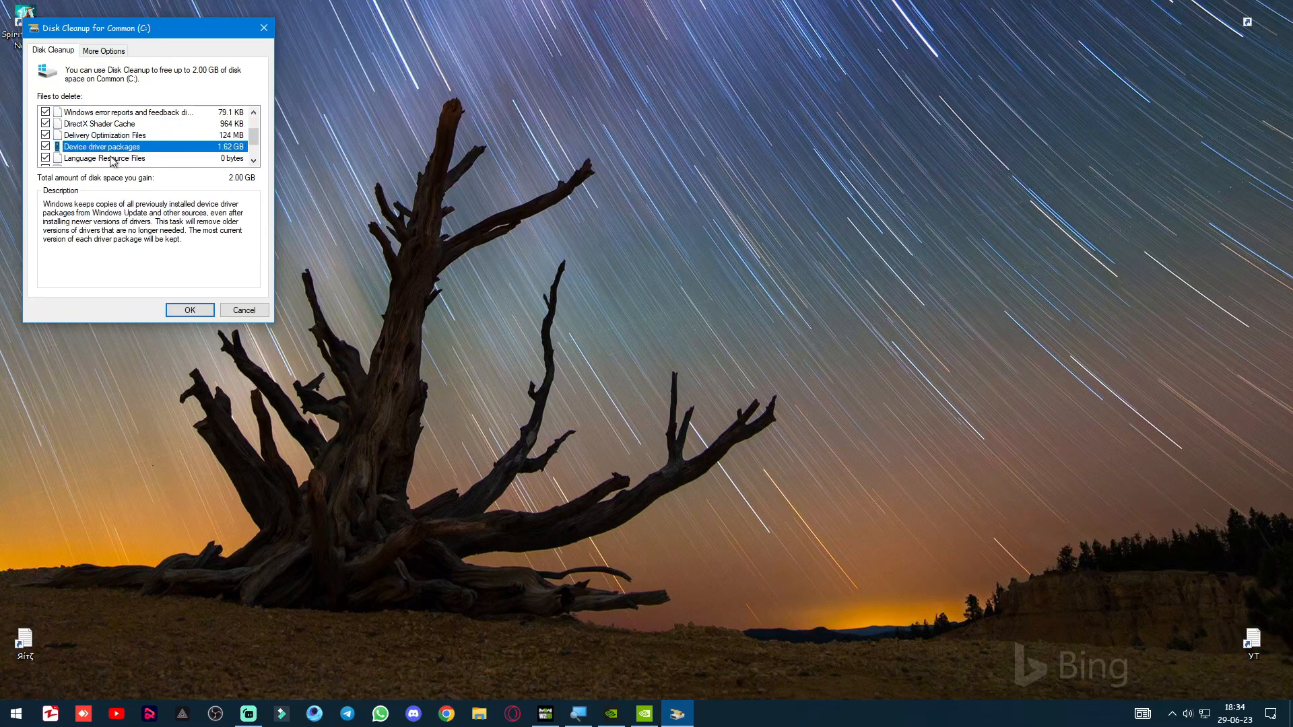
left_click(111, 159)
scroll(112, 159, "down", 1)
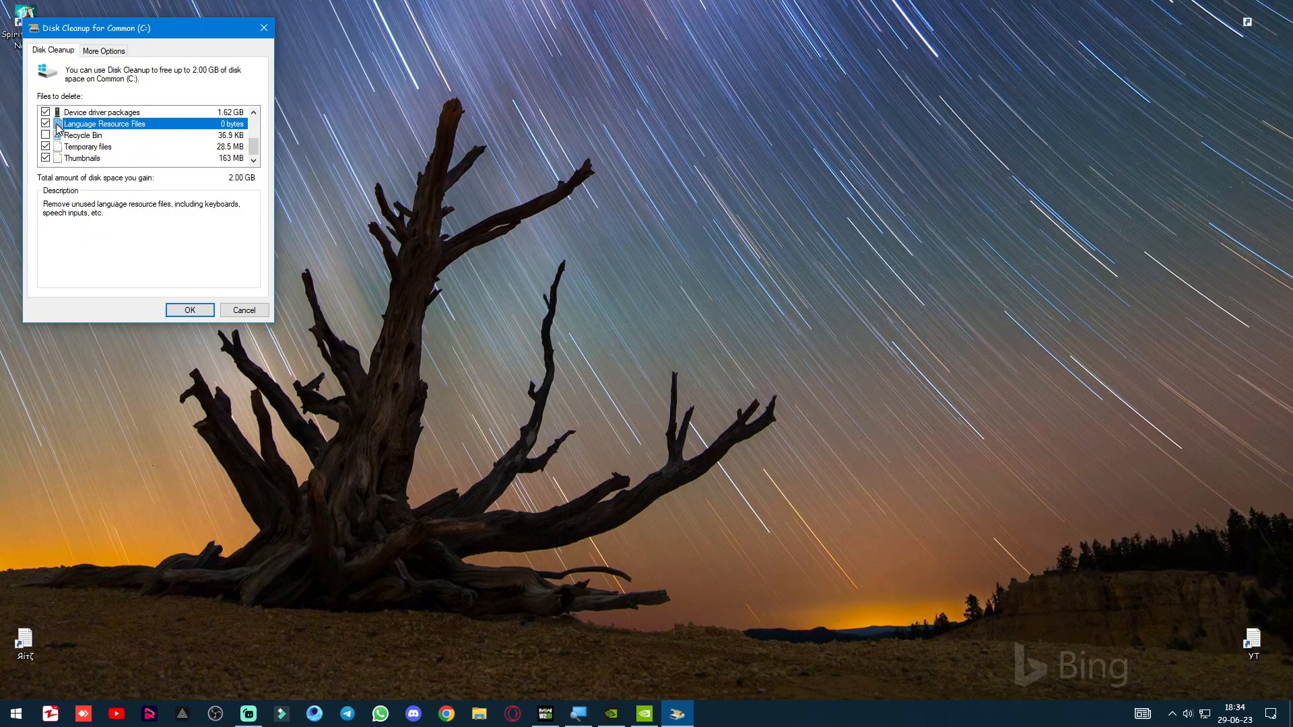
left_click(91, 147)
left_click(88, 159)
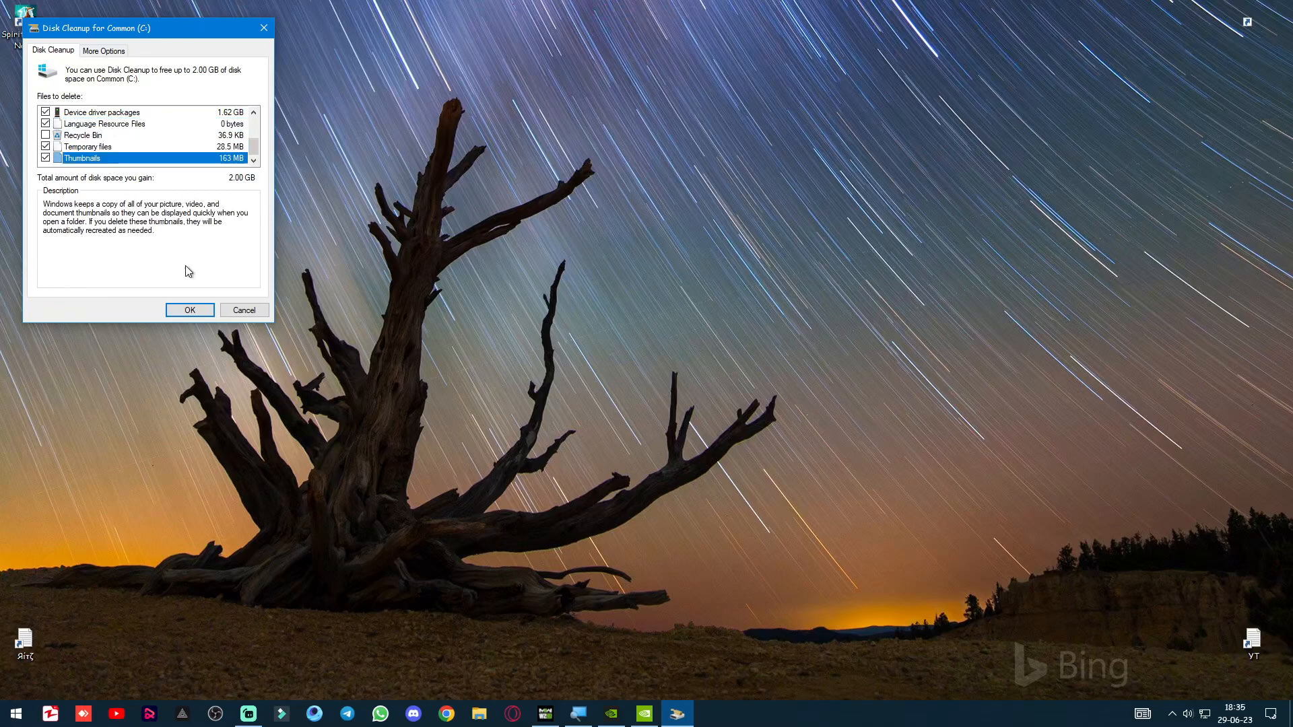
Check the additional cleanup options, return to the file list and permanently delete the selected files from drive Common (C:).
left_click(96, 52)
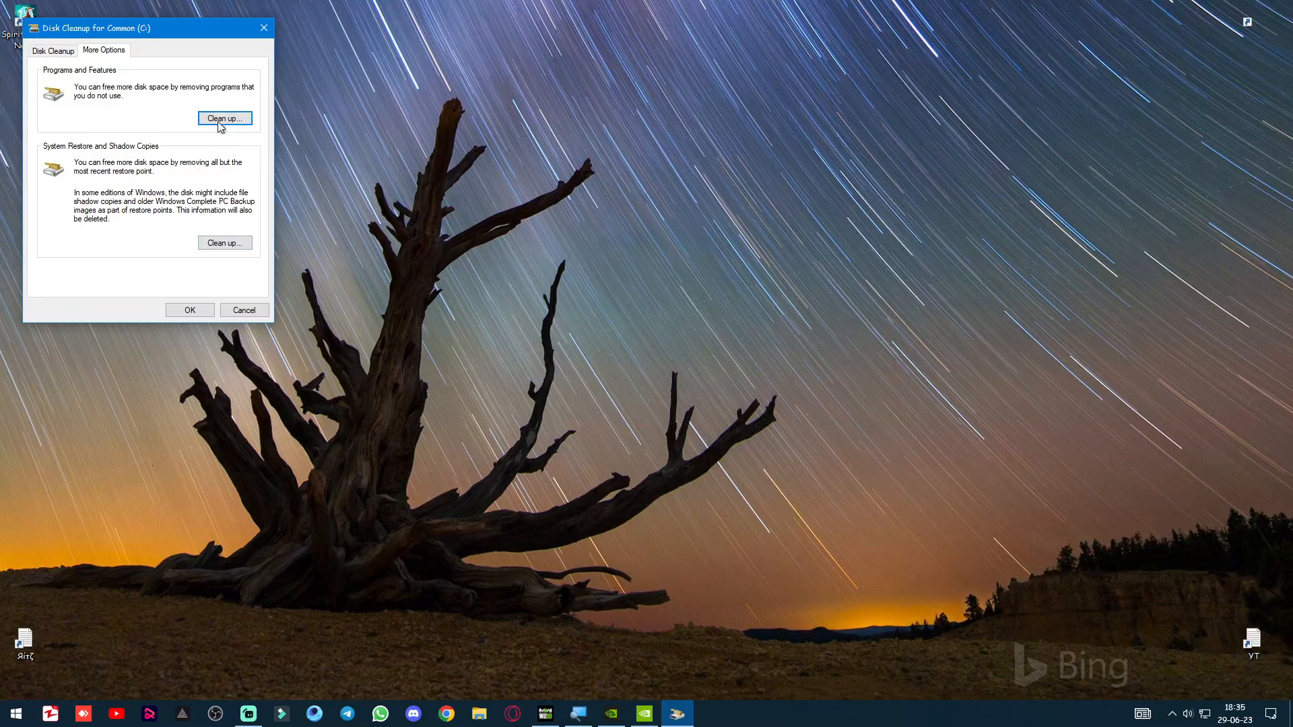
left_click(54, 51)
left_click(196, 310)
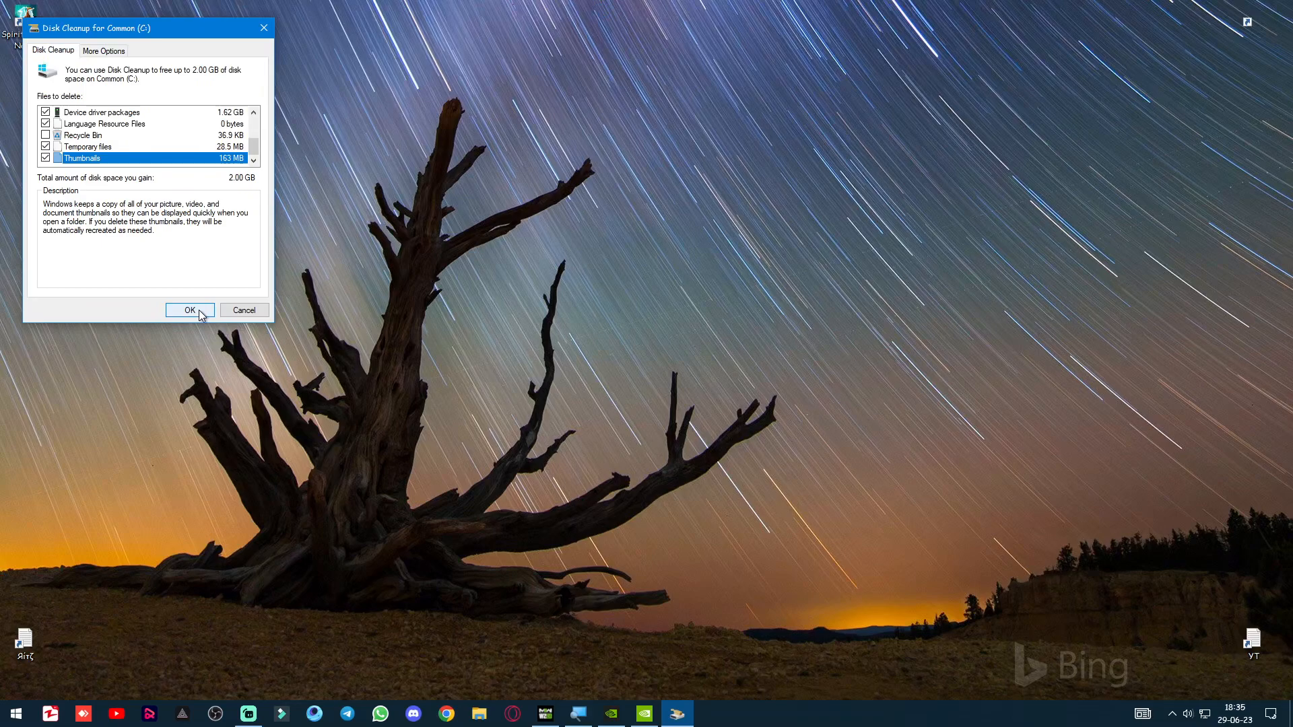
left_click(665, 371)
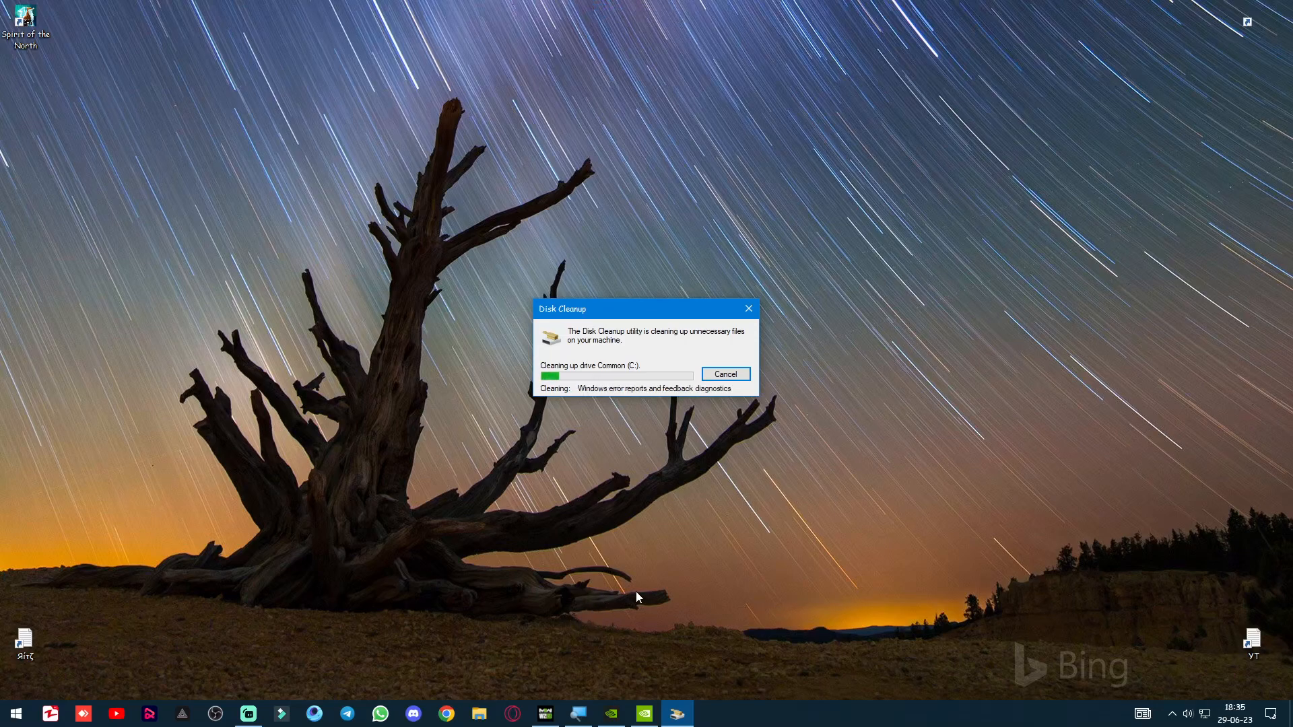
Switch back to Call of Duty and restart shader optimization, confirming deletion of the shader cache.
left_click(545, 713)
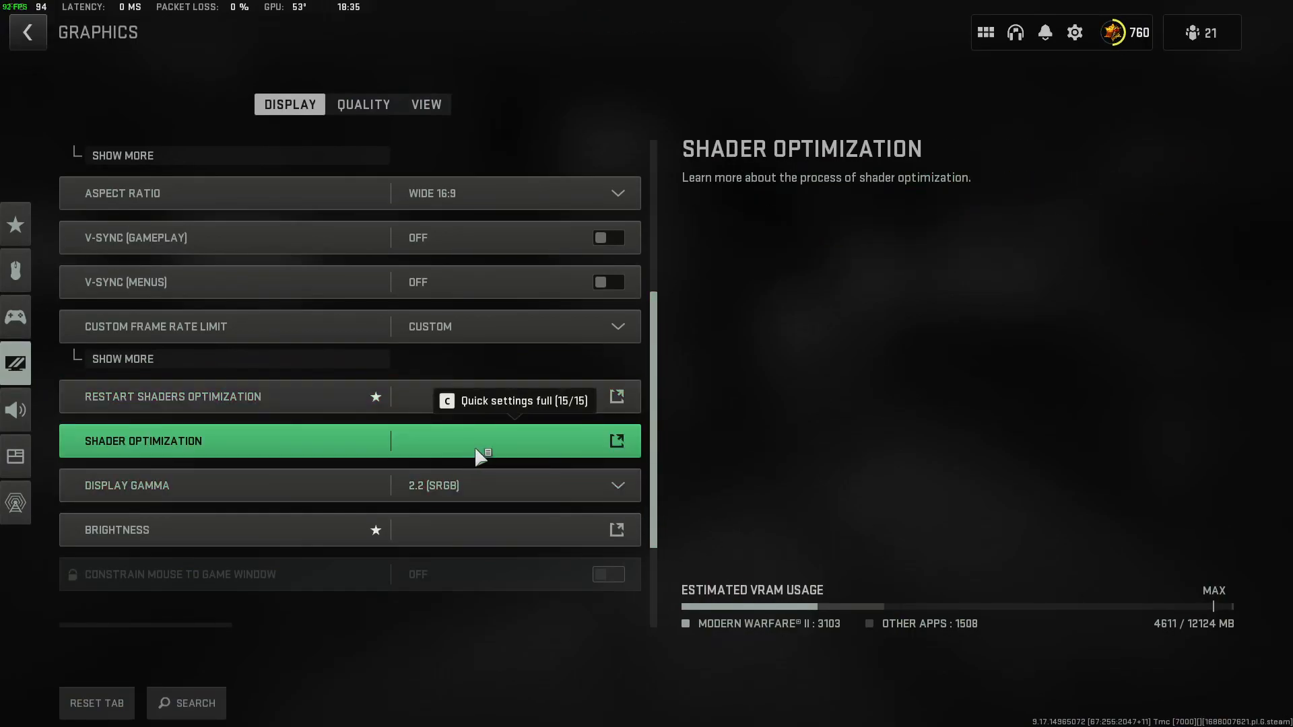
left_click(332, 397)
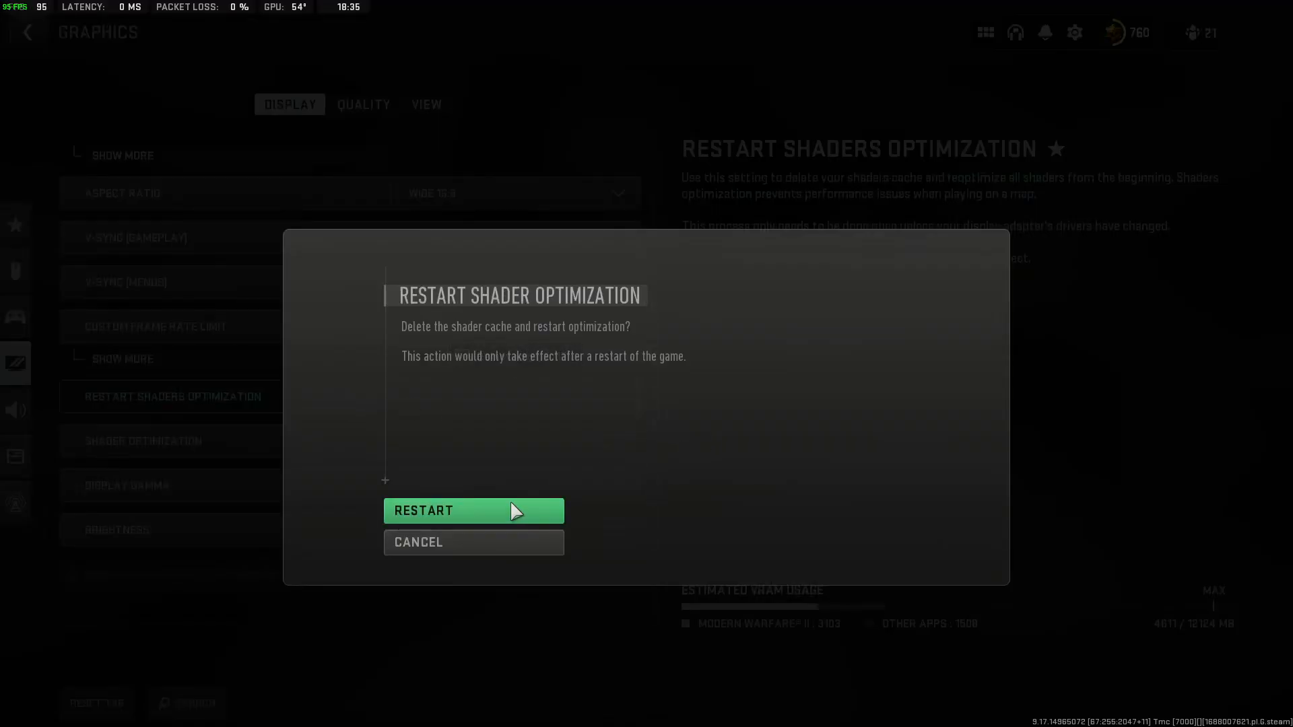
left_click(511, 509)
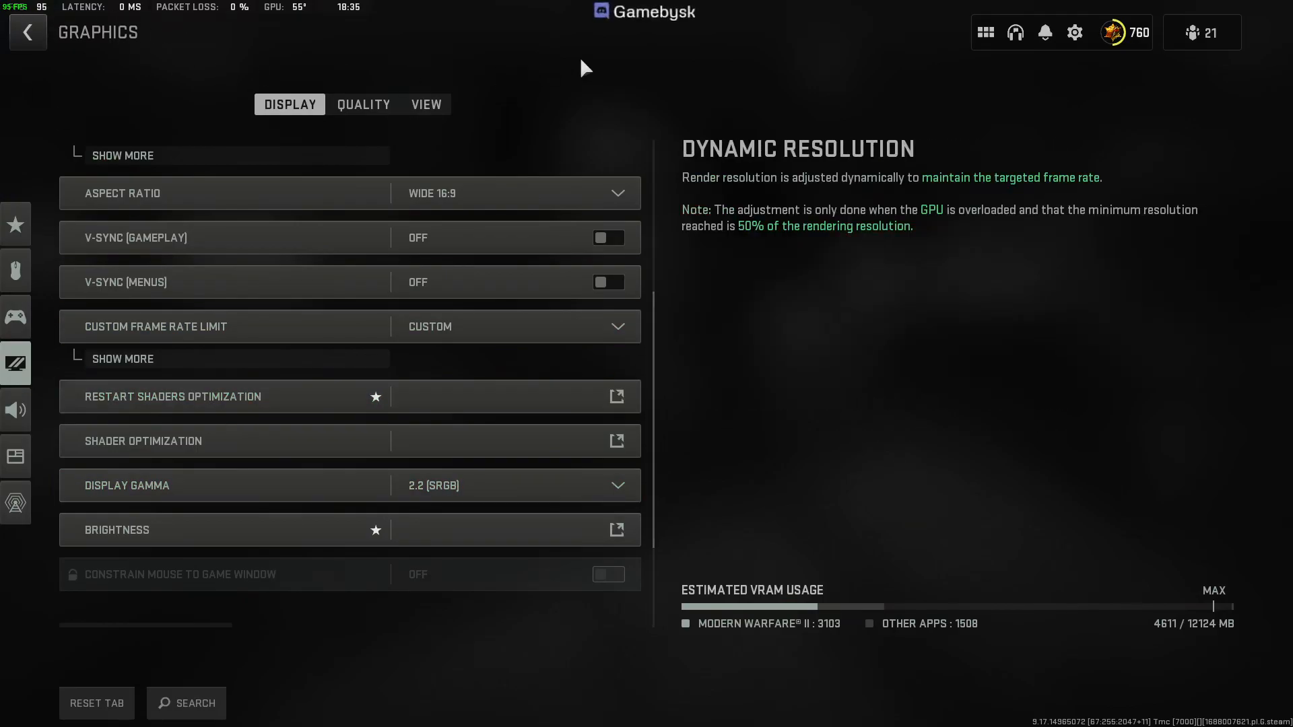
Leave the Graphics settings, go back to the game's home screen and close the game.
key("Escape")
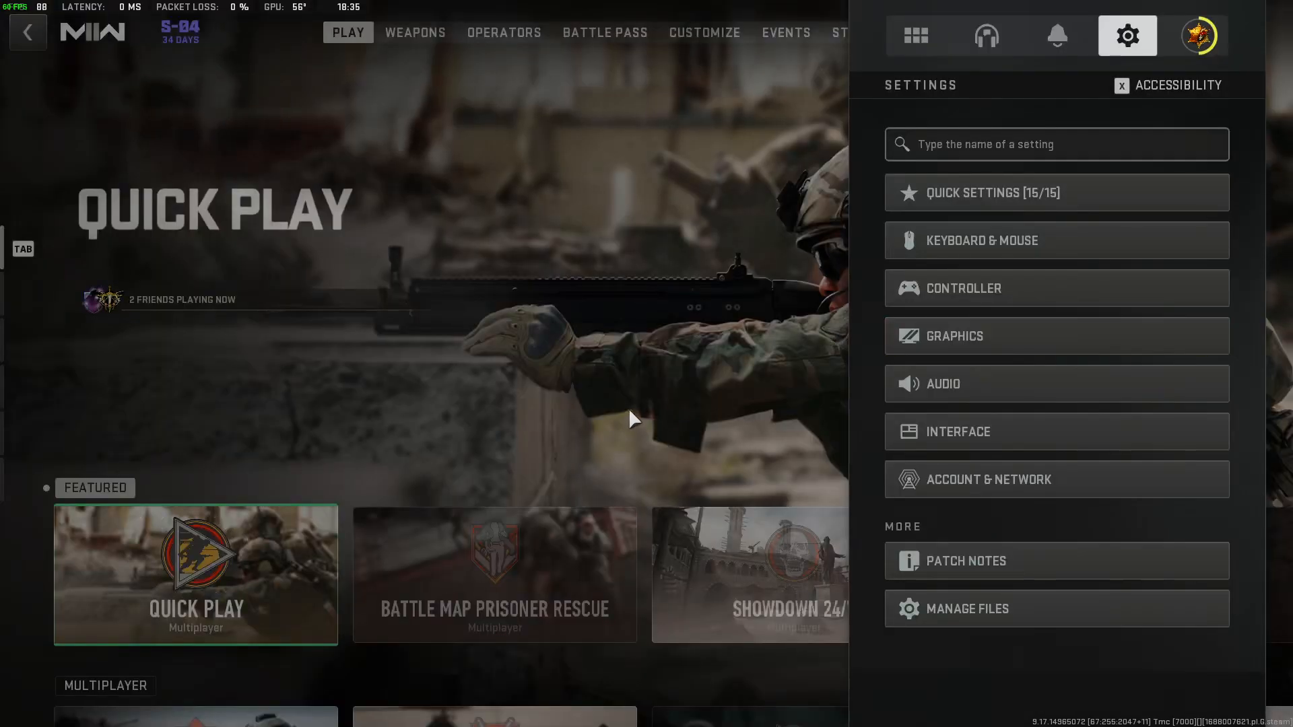
key("Escape")
key("Escape")
key("Escape")
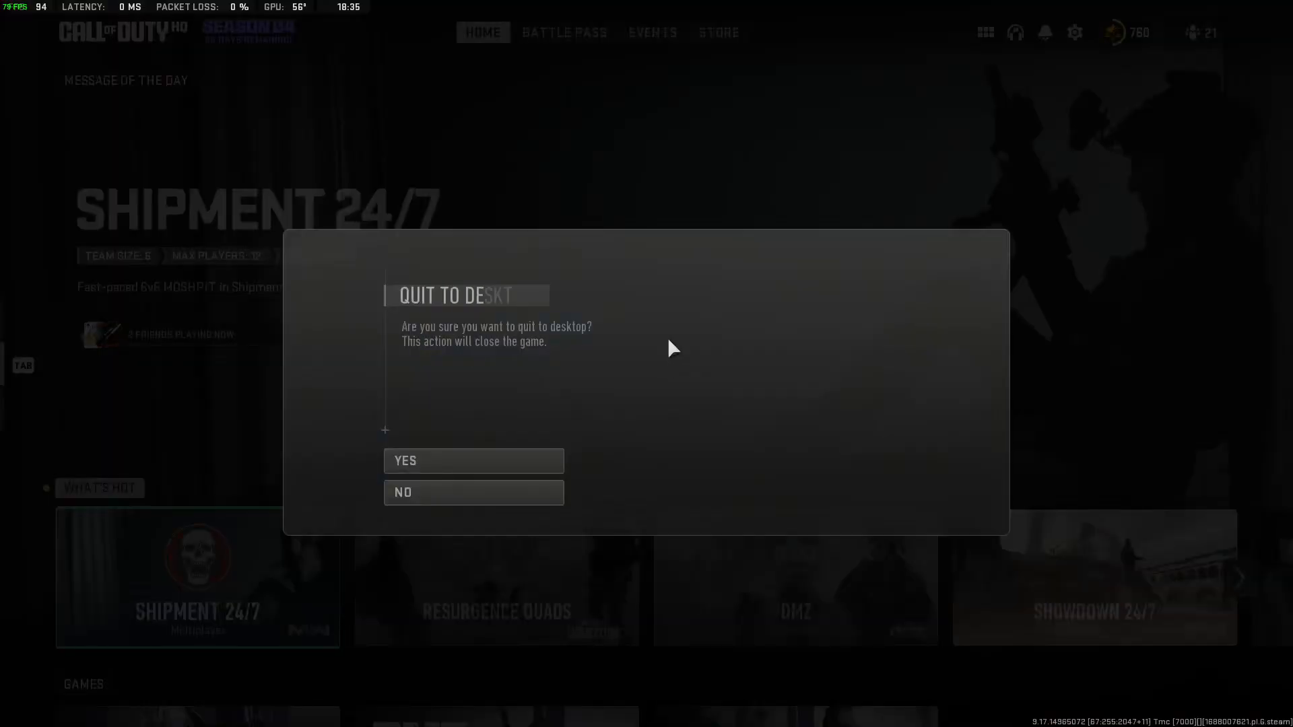
key("Escape")
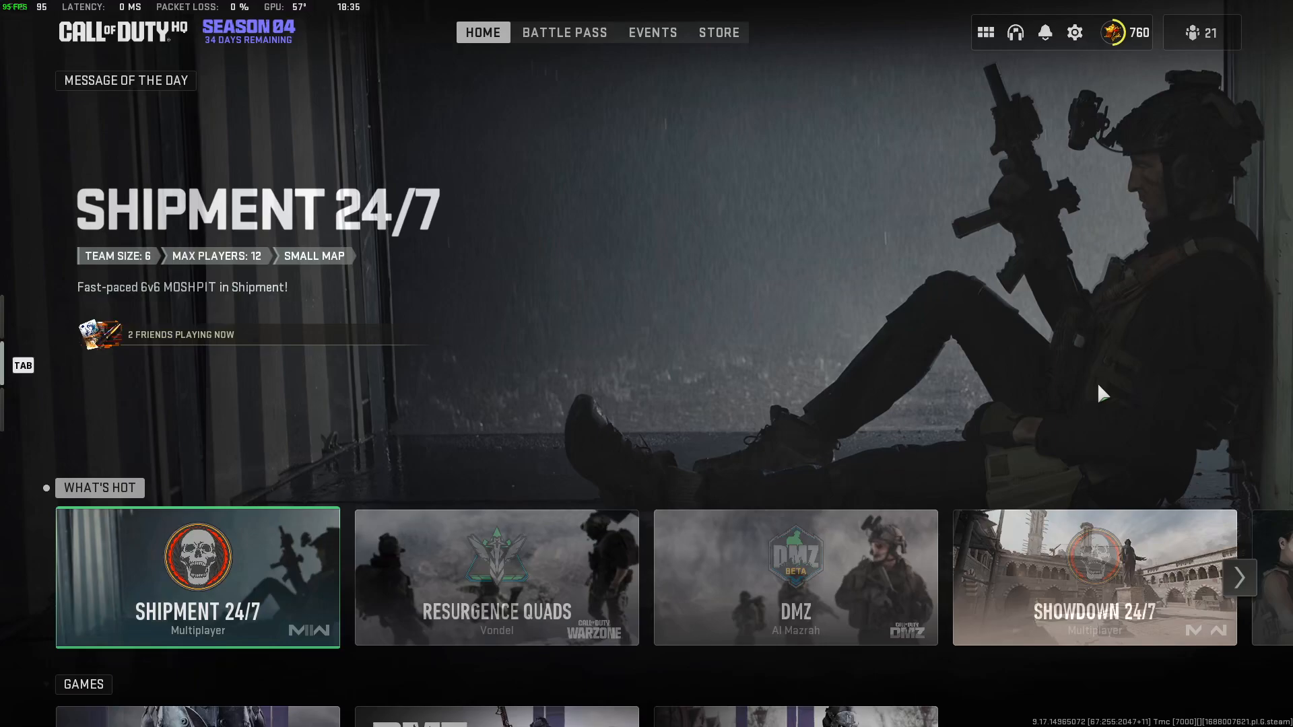
key("alt+Return")
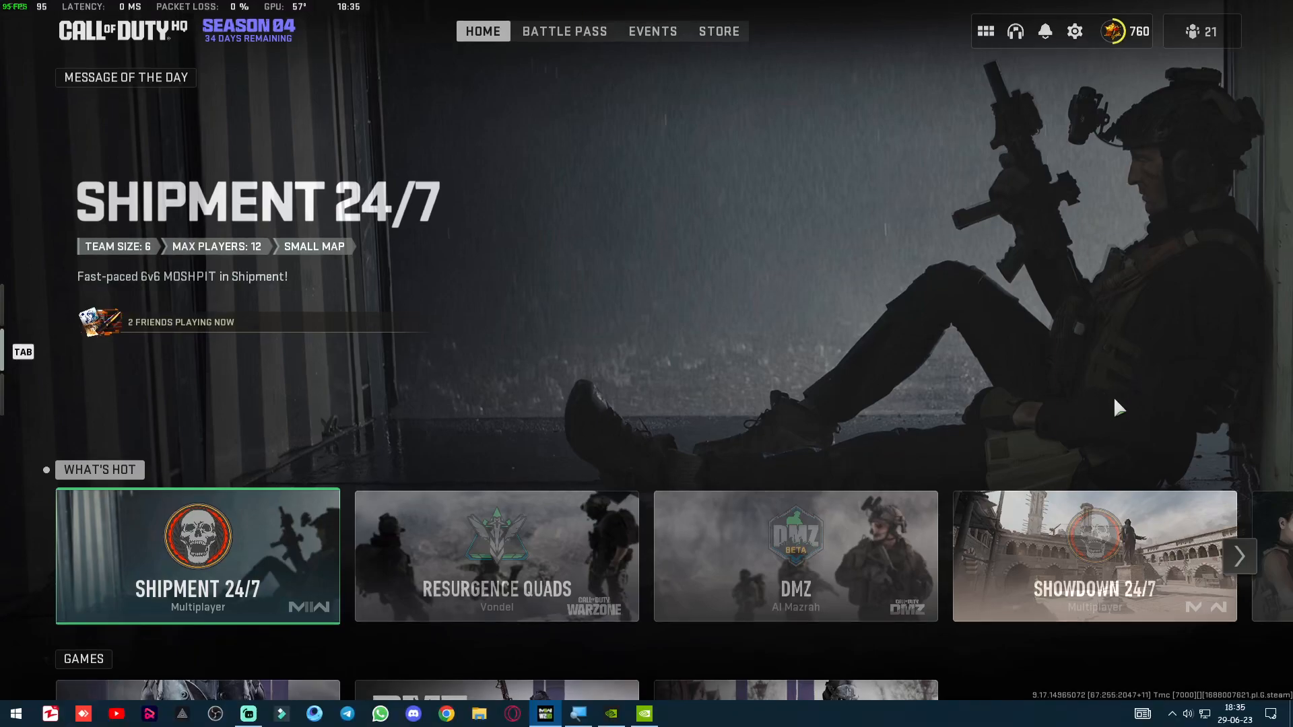
key("alt+F4")
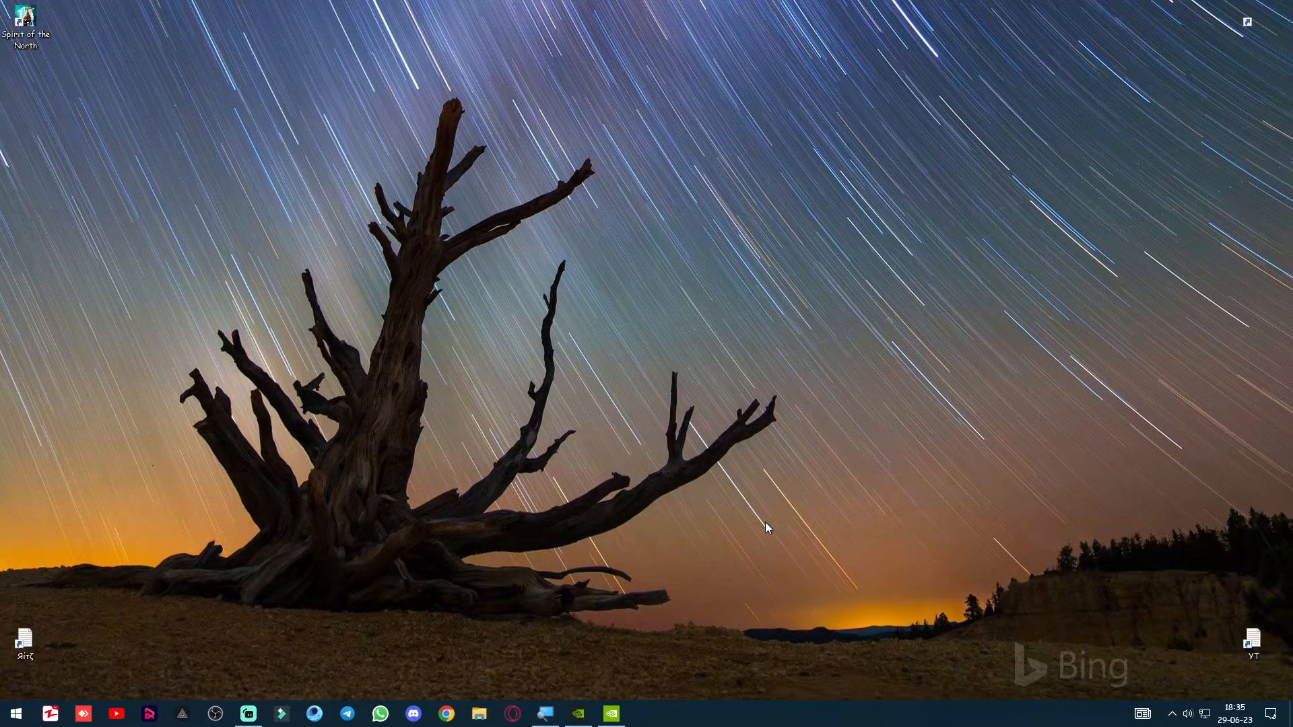
Minimize GeForce Experience and relaunch Call of Duty: Modern Warfare II | Warzone through Steam.
left_click(578, 714)
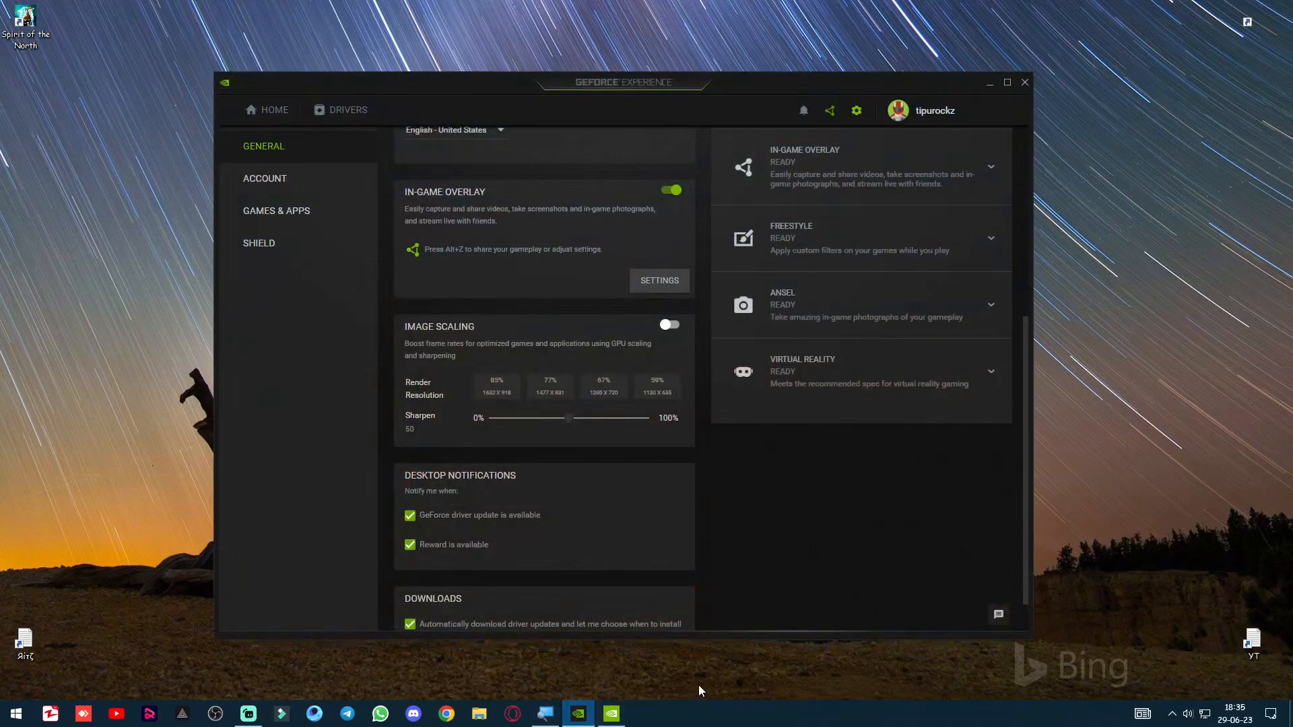
left_click(986, 82)
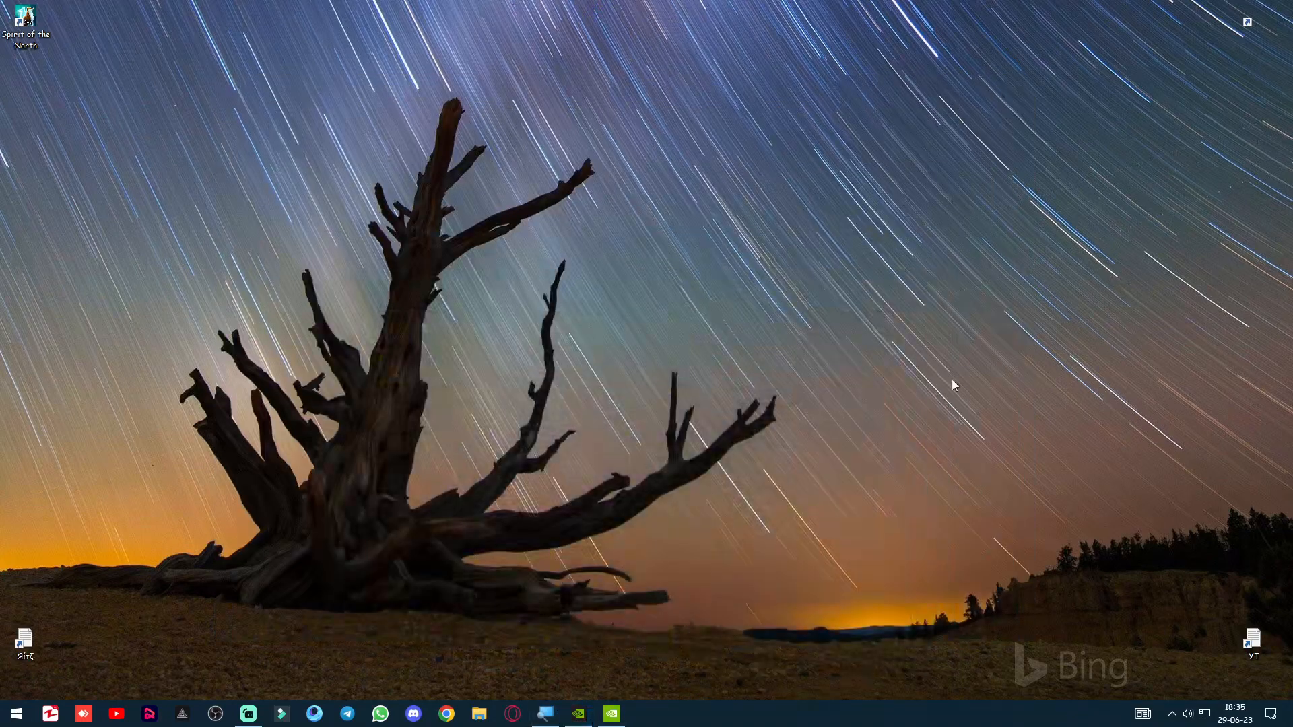
left_click(1172, 714)
right_click(1175, 687)
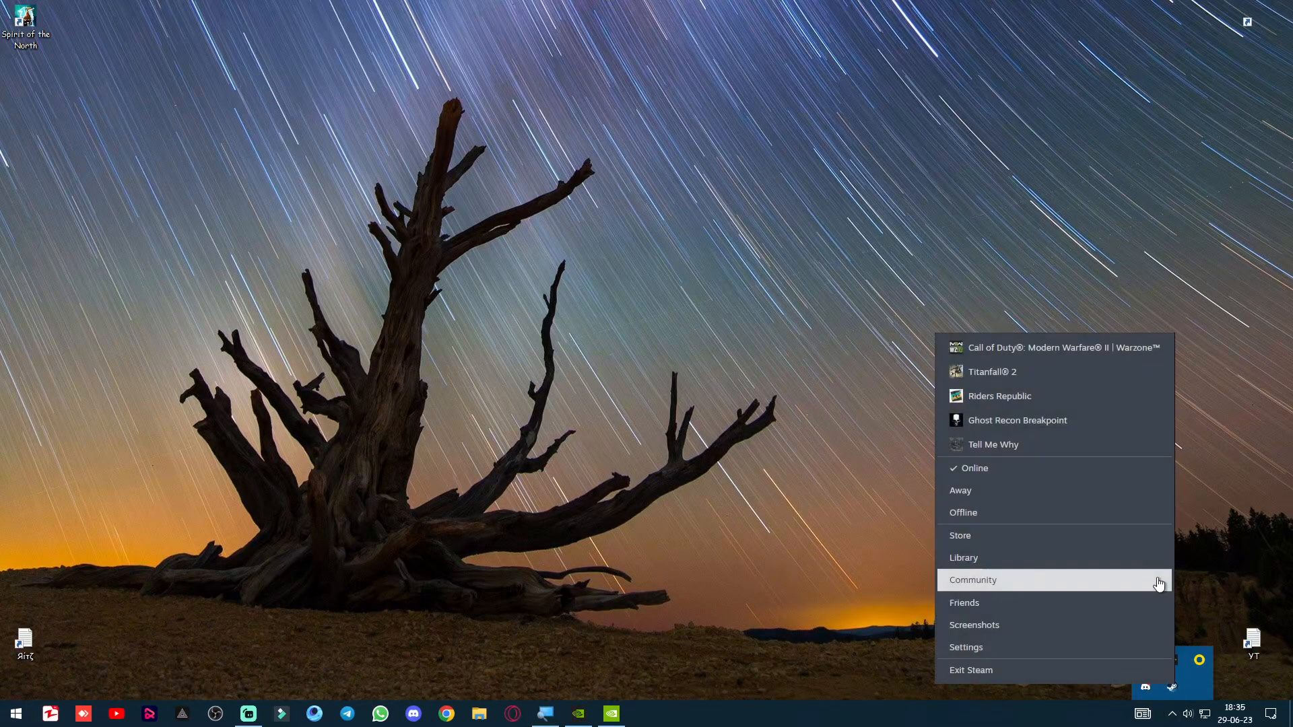
left_click(1137, 351)
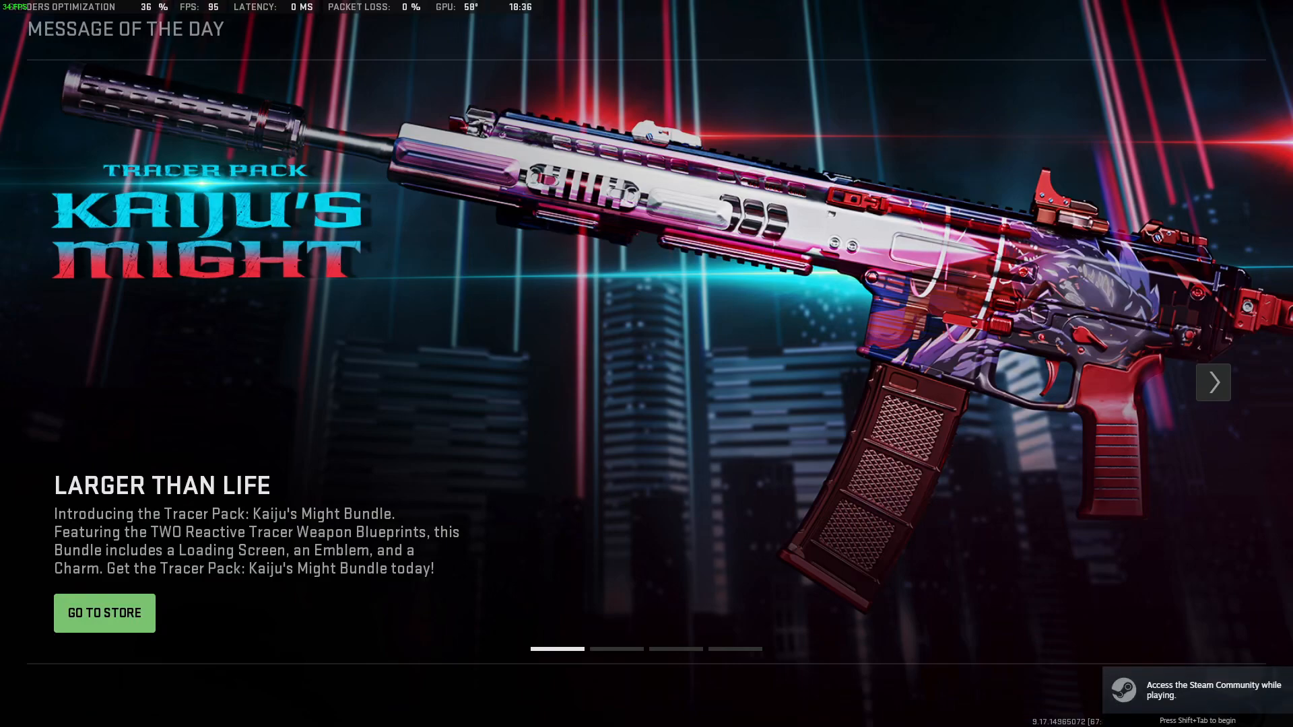
Switch from the game to Streamlabs Desktop and make the Game Capture source visible in the Capture'em scene.
key("alt+Tab")
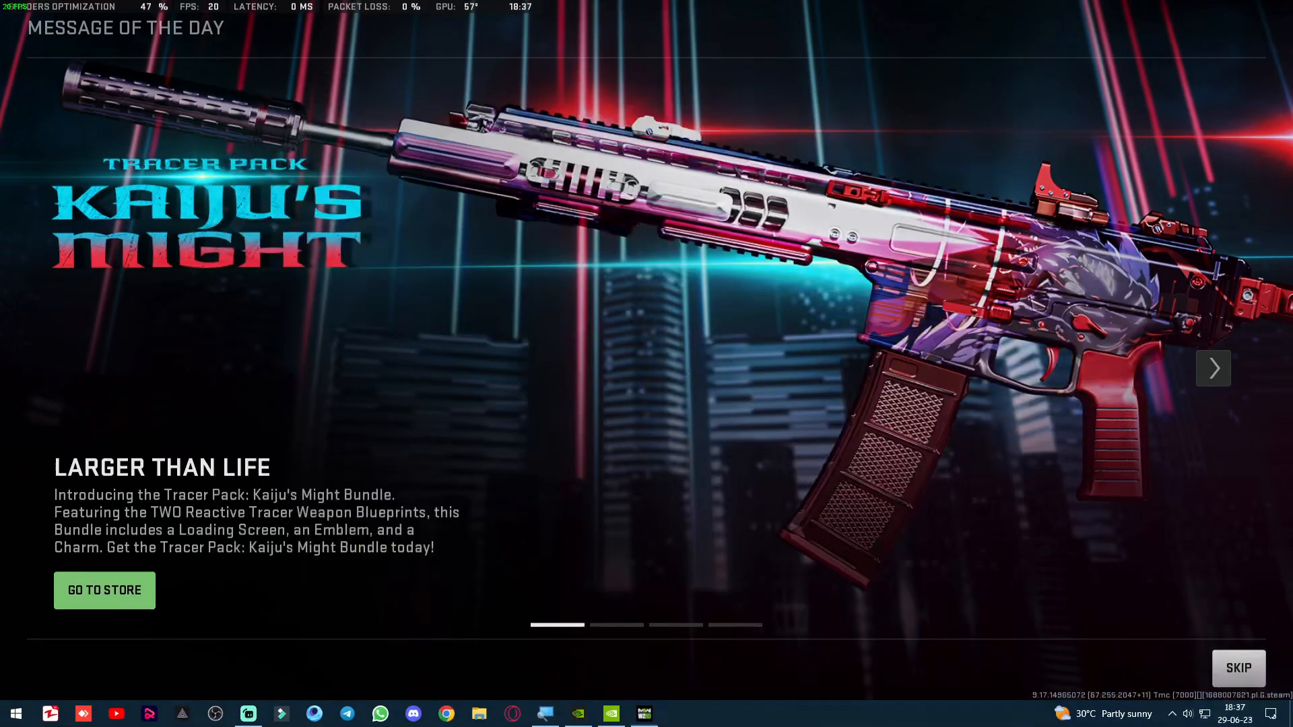
key("alt+Tab")
key("alt+Tab")
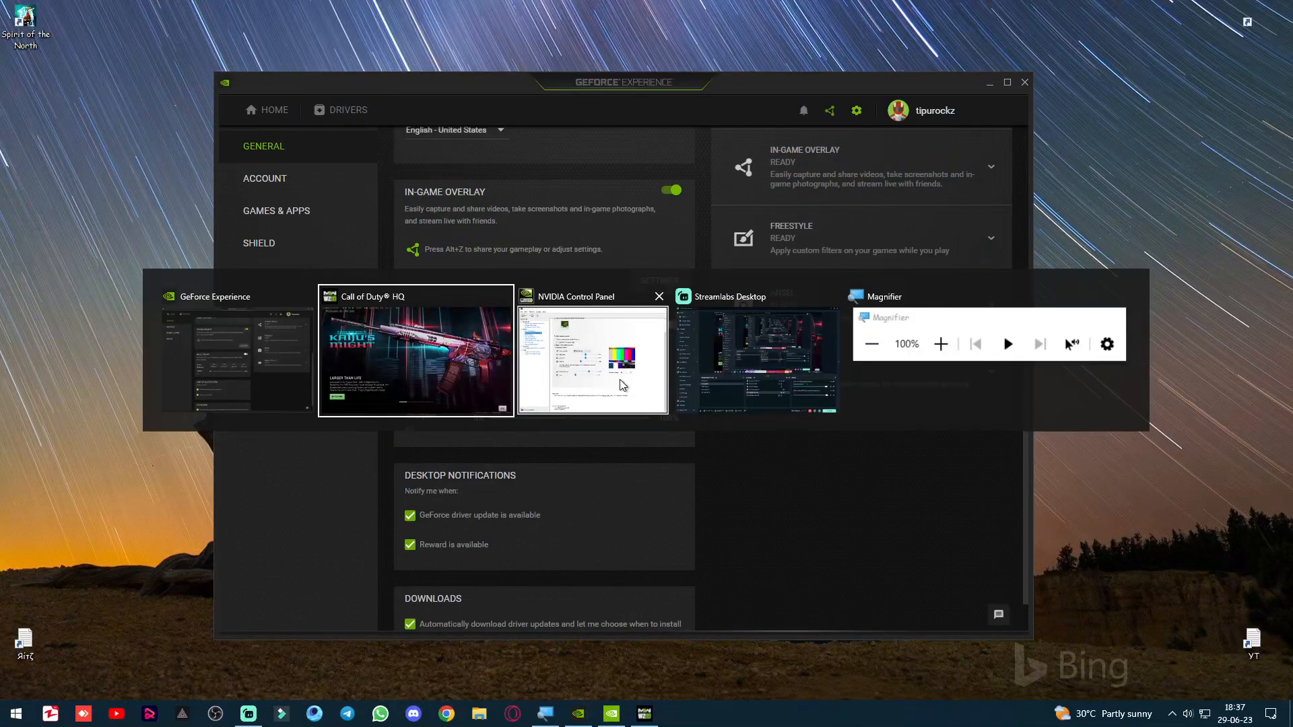
key("Tab")
key("Tab")
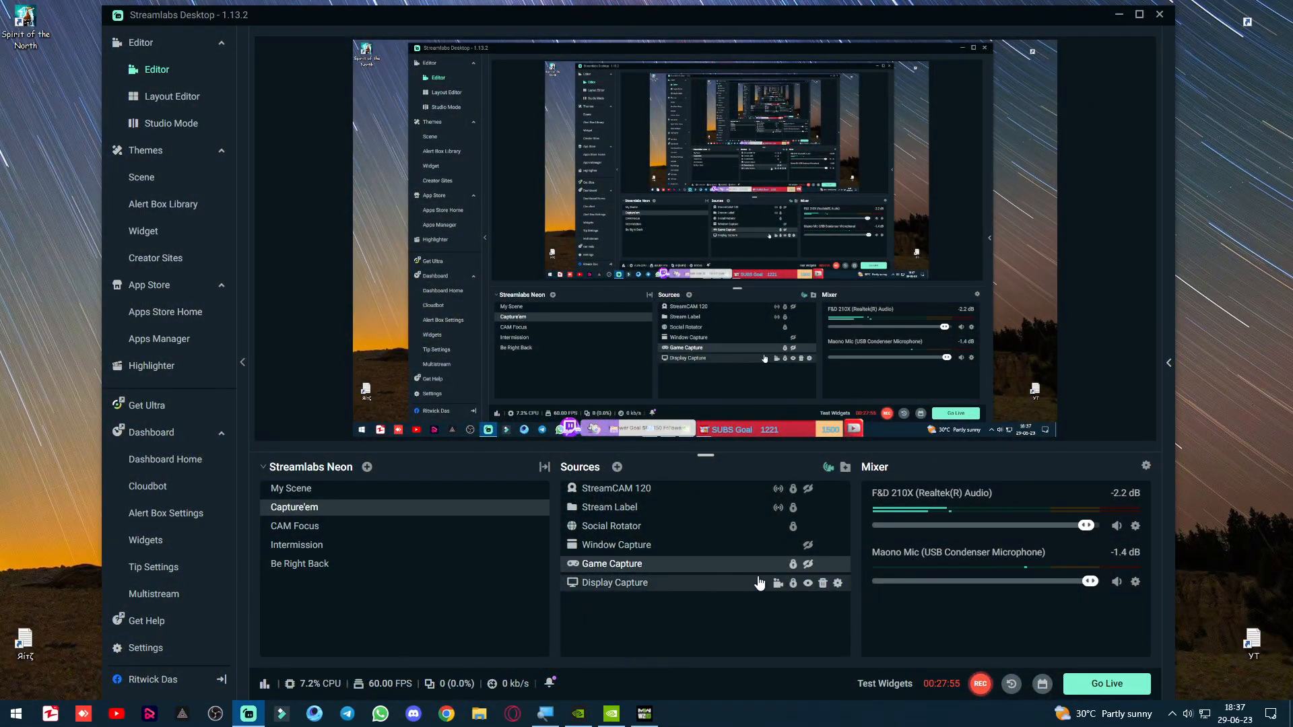
left_click(808, 564)
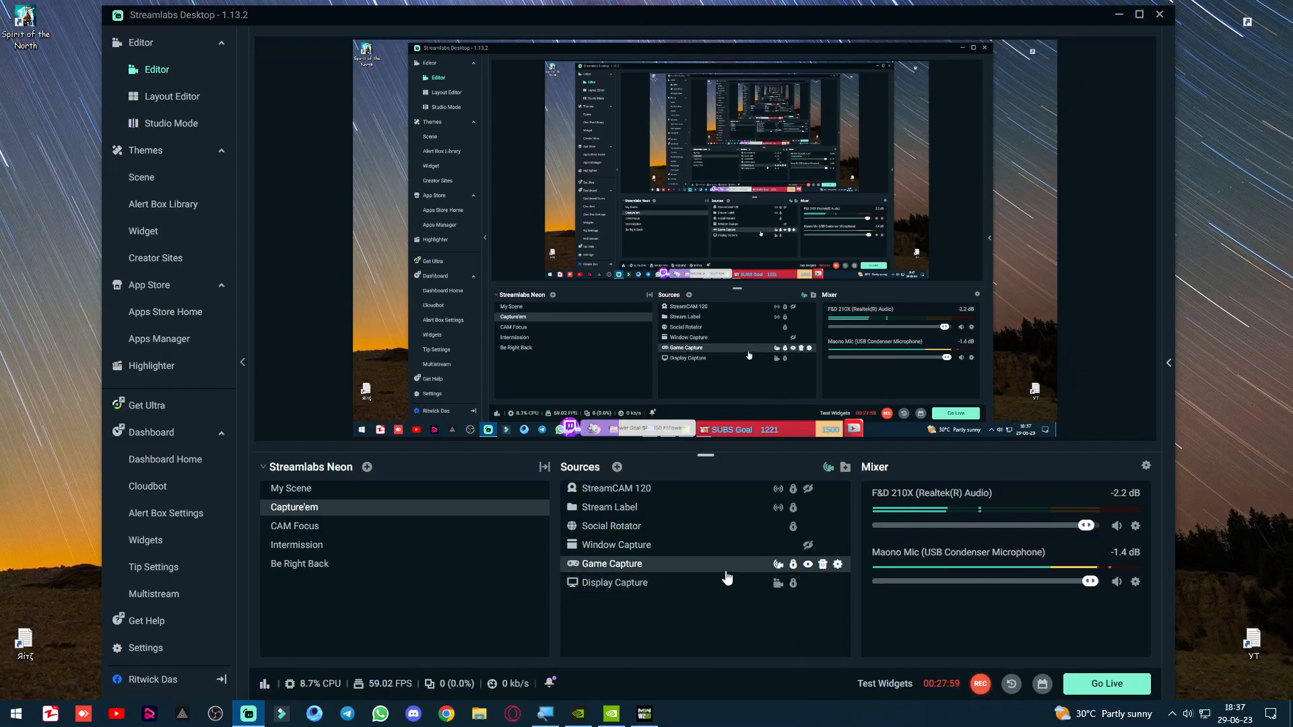
left_click(291, 488)
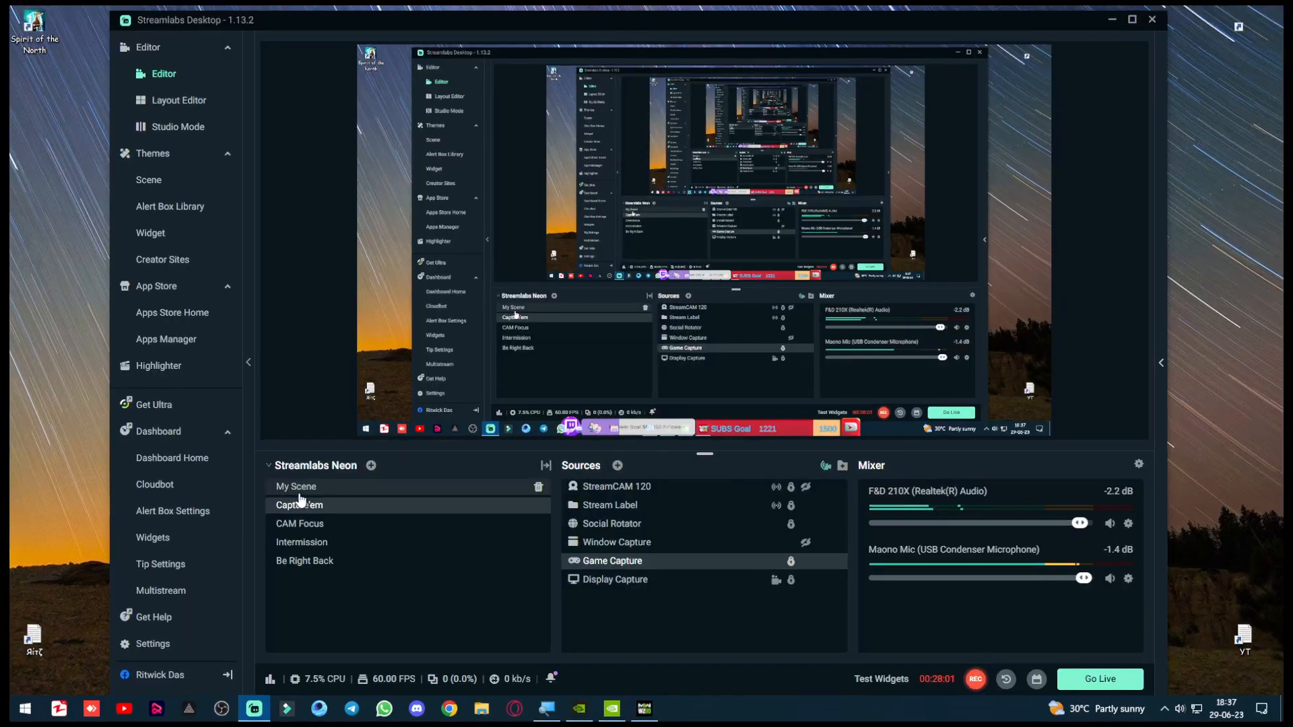